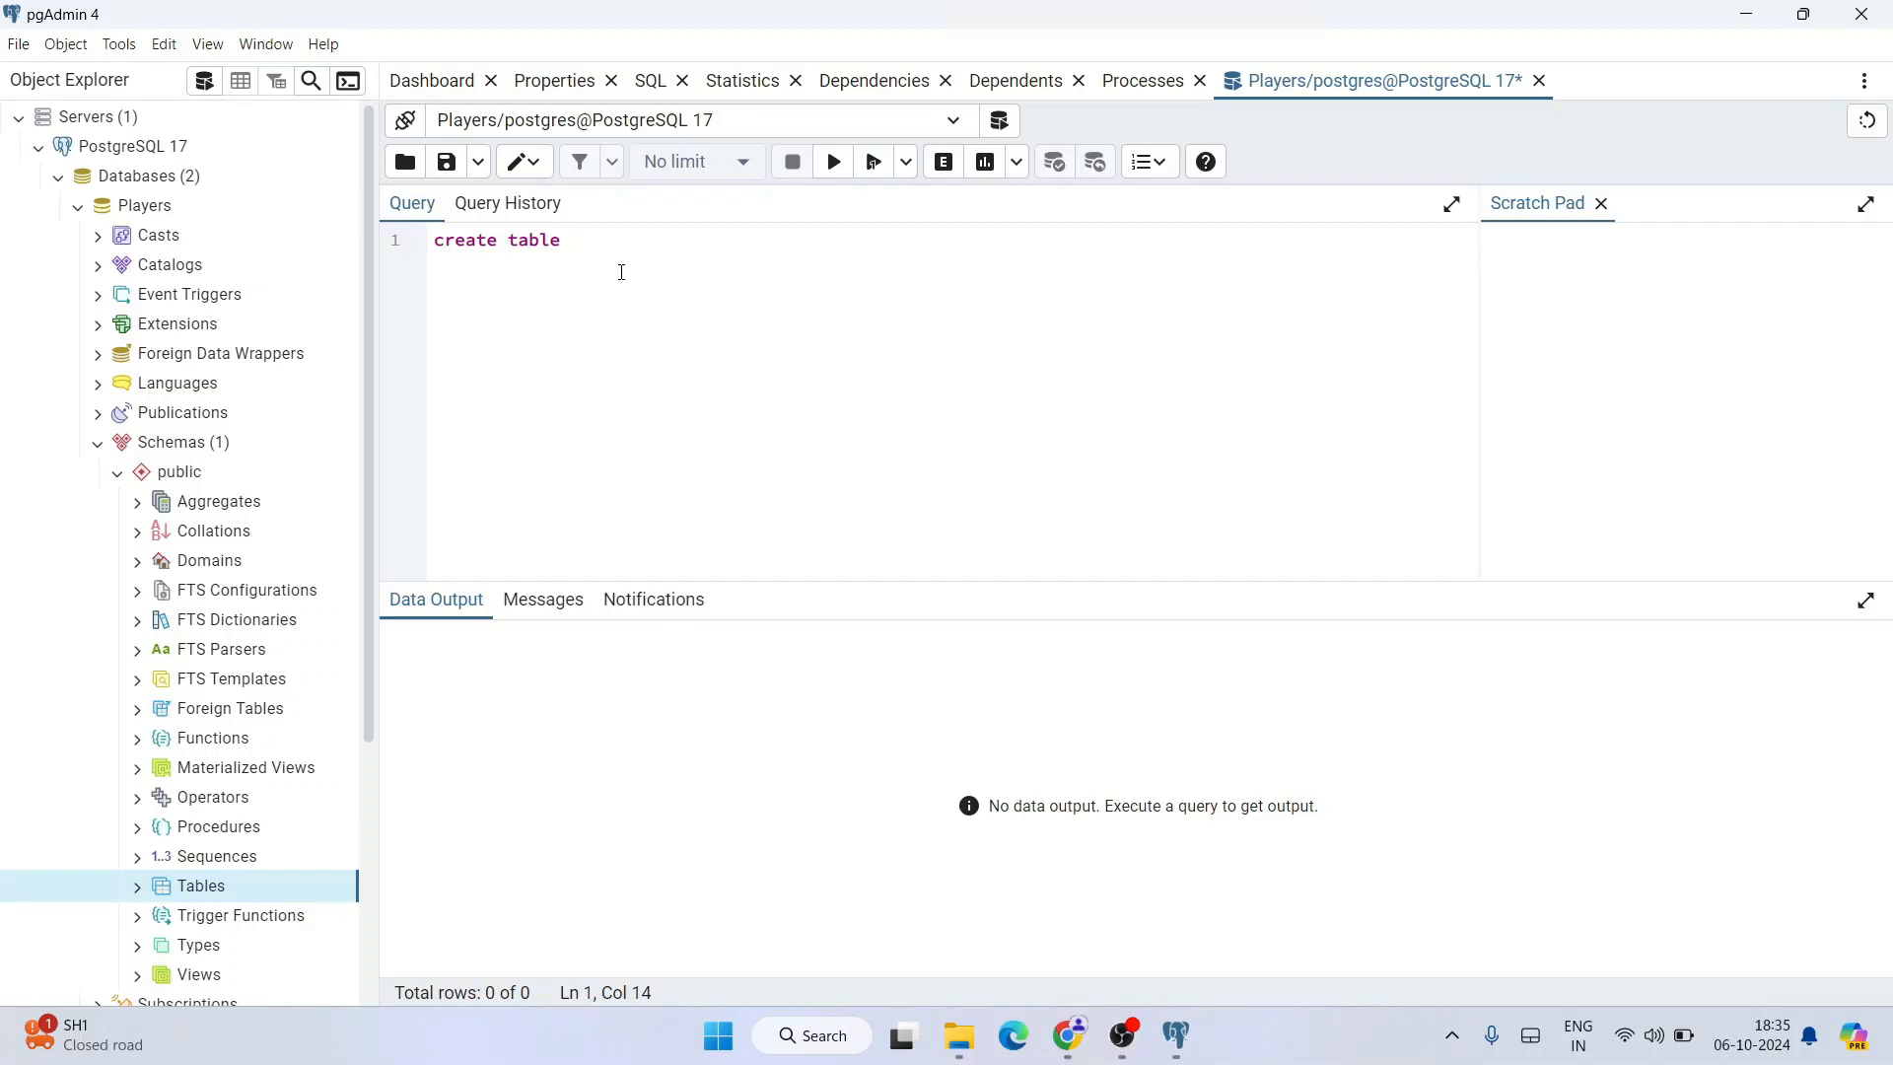
Write a create table statement for chessplayers with the columns id int and name varchar(255)
text(hessplayers()
key(Return)
key(Return)
text(int)
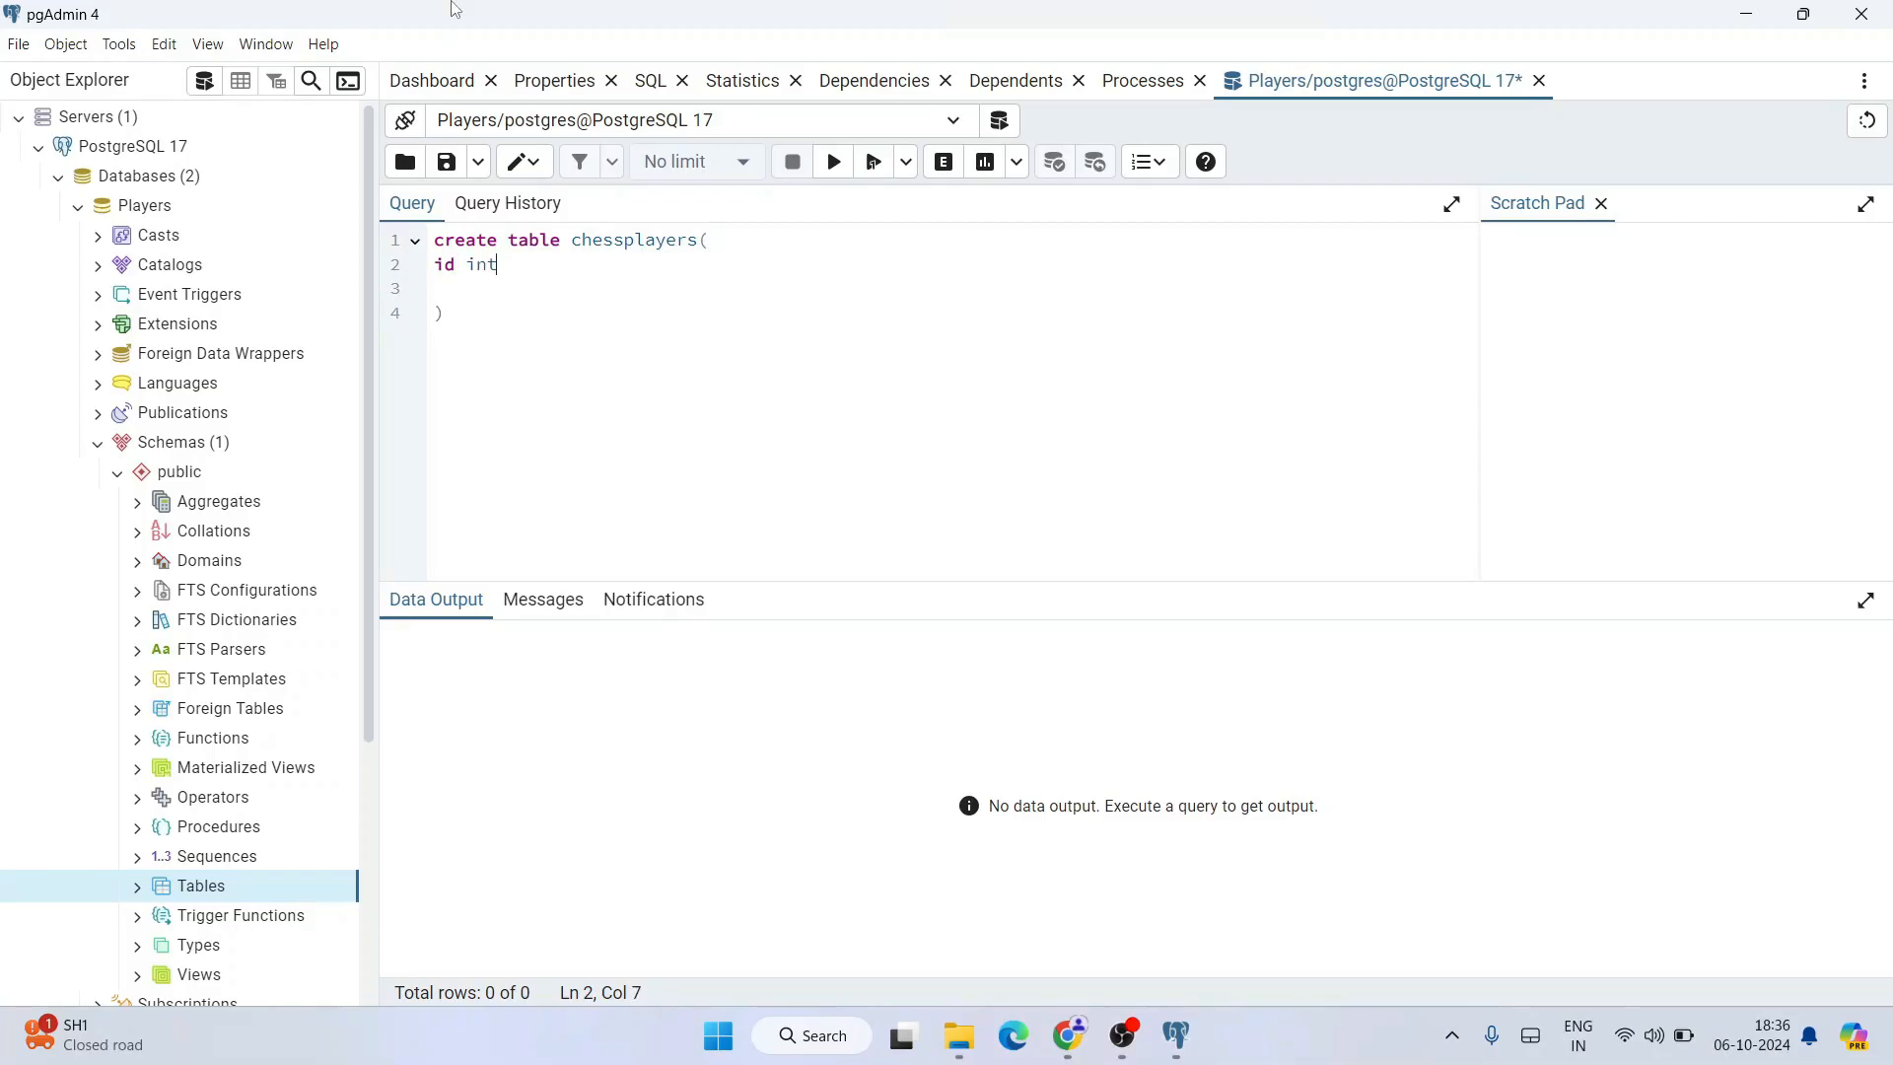
text(name)
text( va)
text(rchar)
text((255)
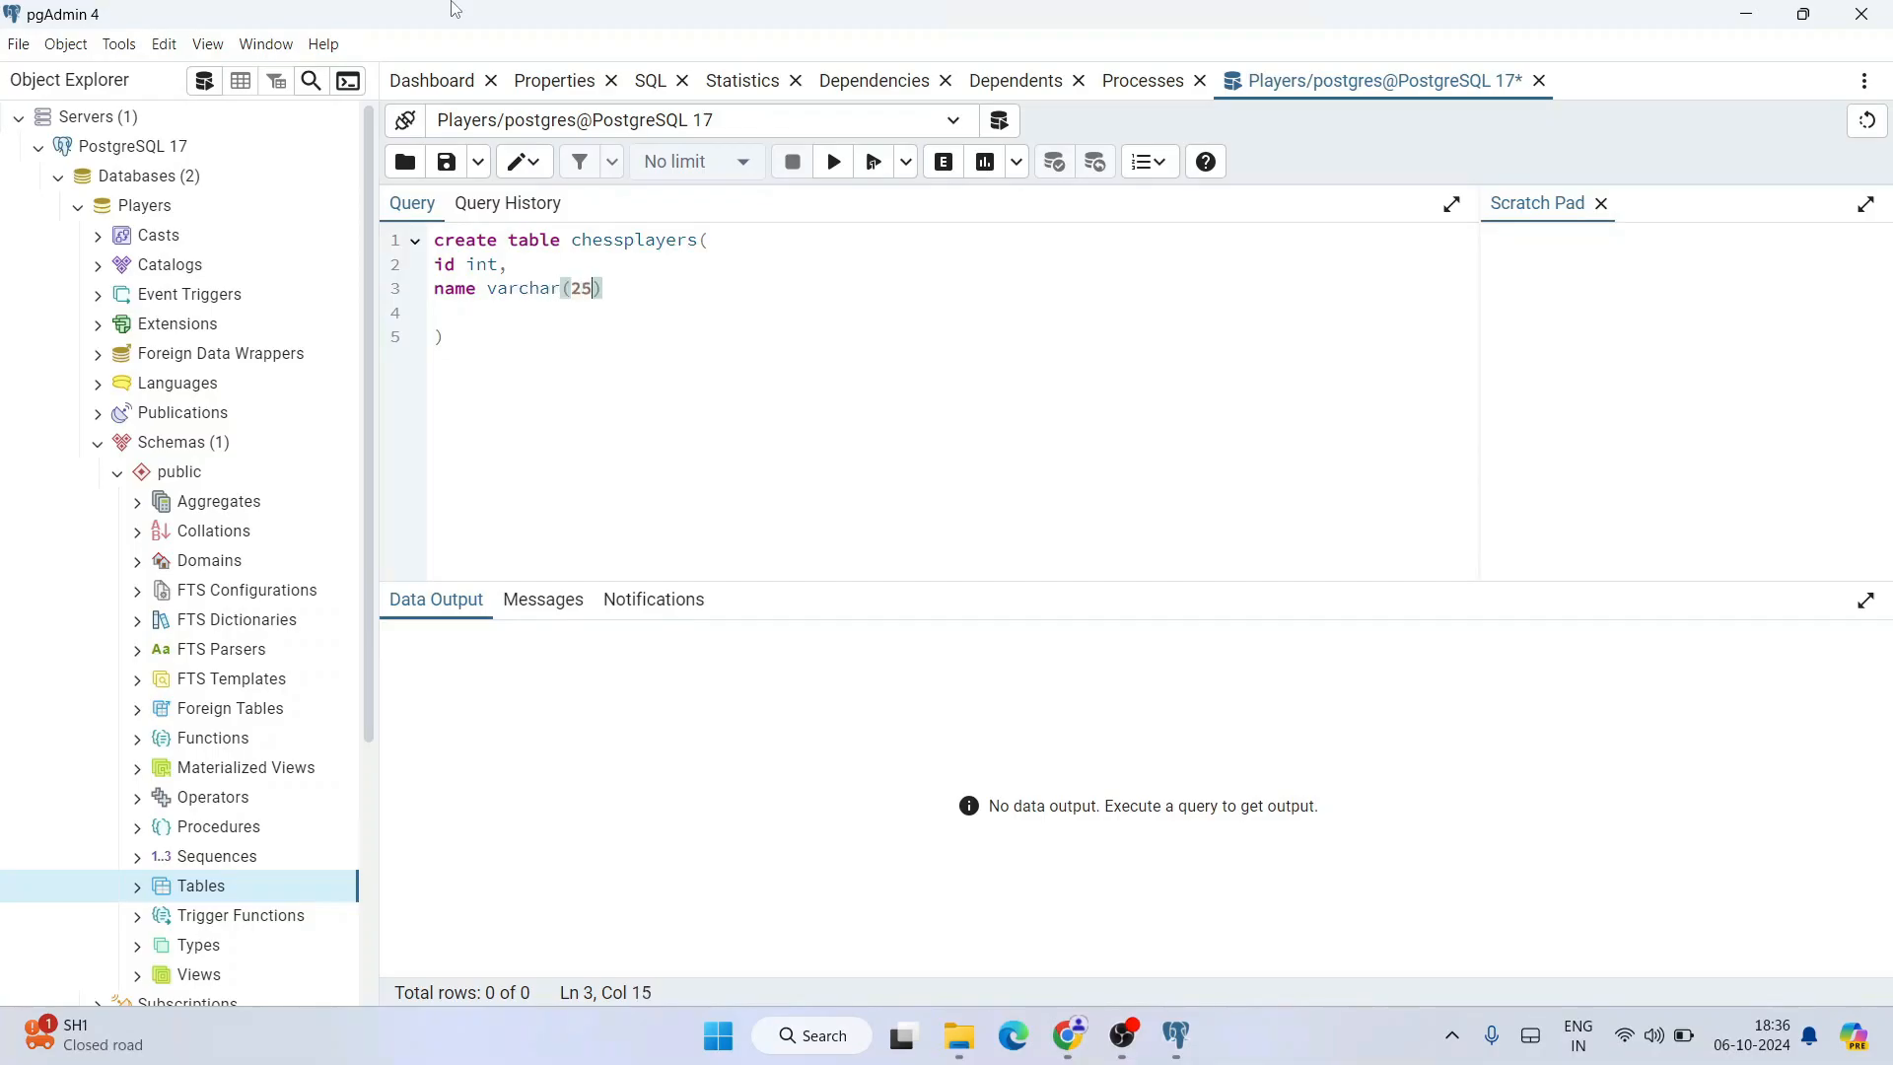
Select the whole create table chessplayers statement and execute it, reading the resulting output message
drag(533, 331, 322, 15)
click(611, 379)
drag(563, 371, 296, 203)
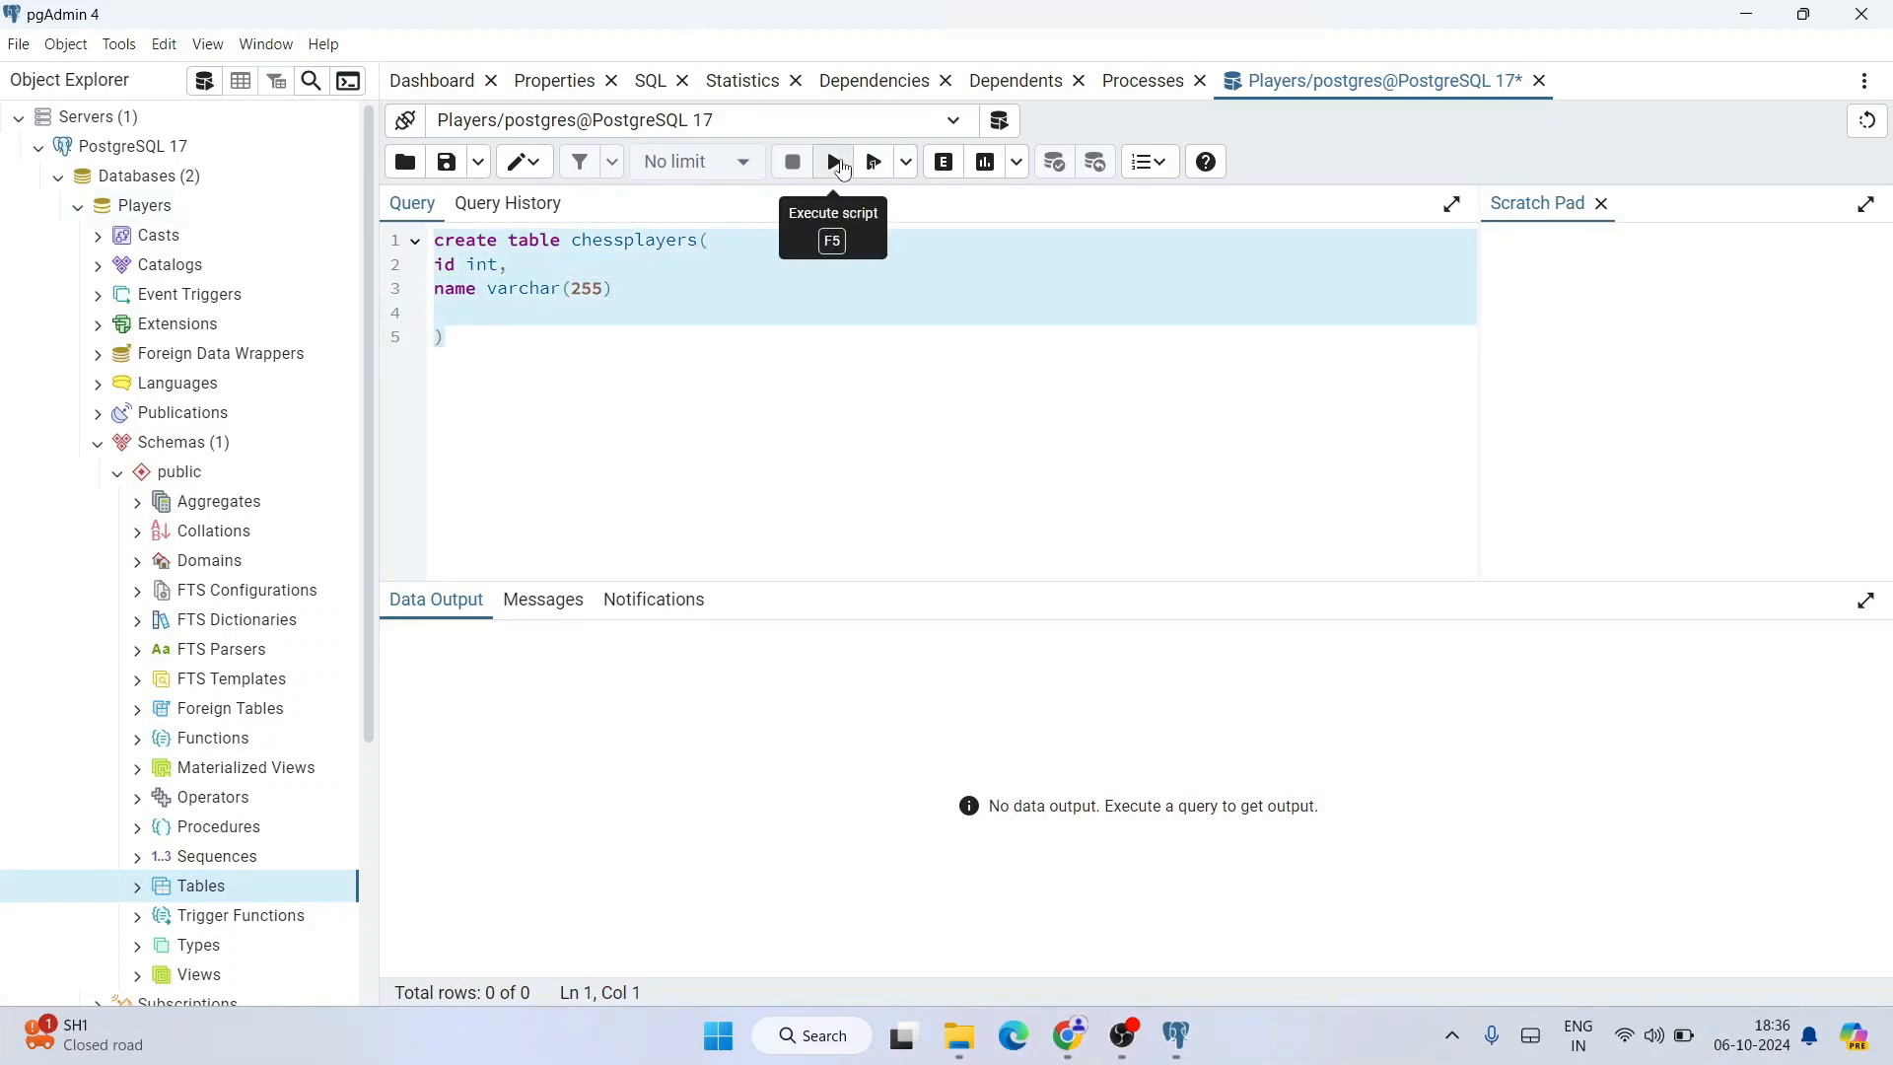
click(837, 164)
drag(414, 687, 866, 684)
click(895, 693)
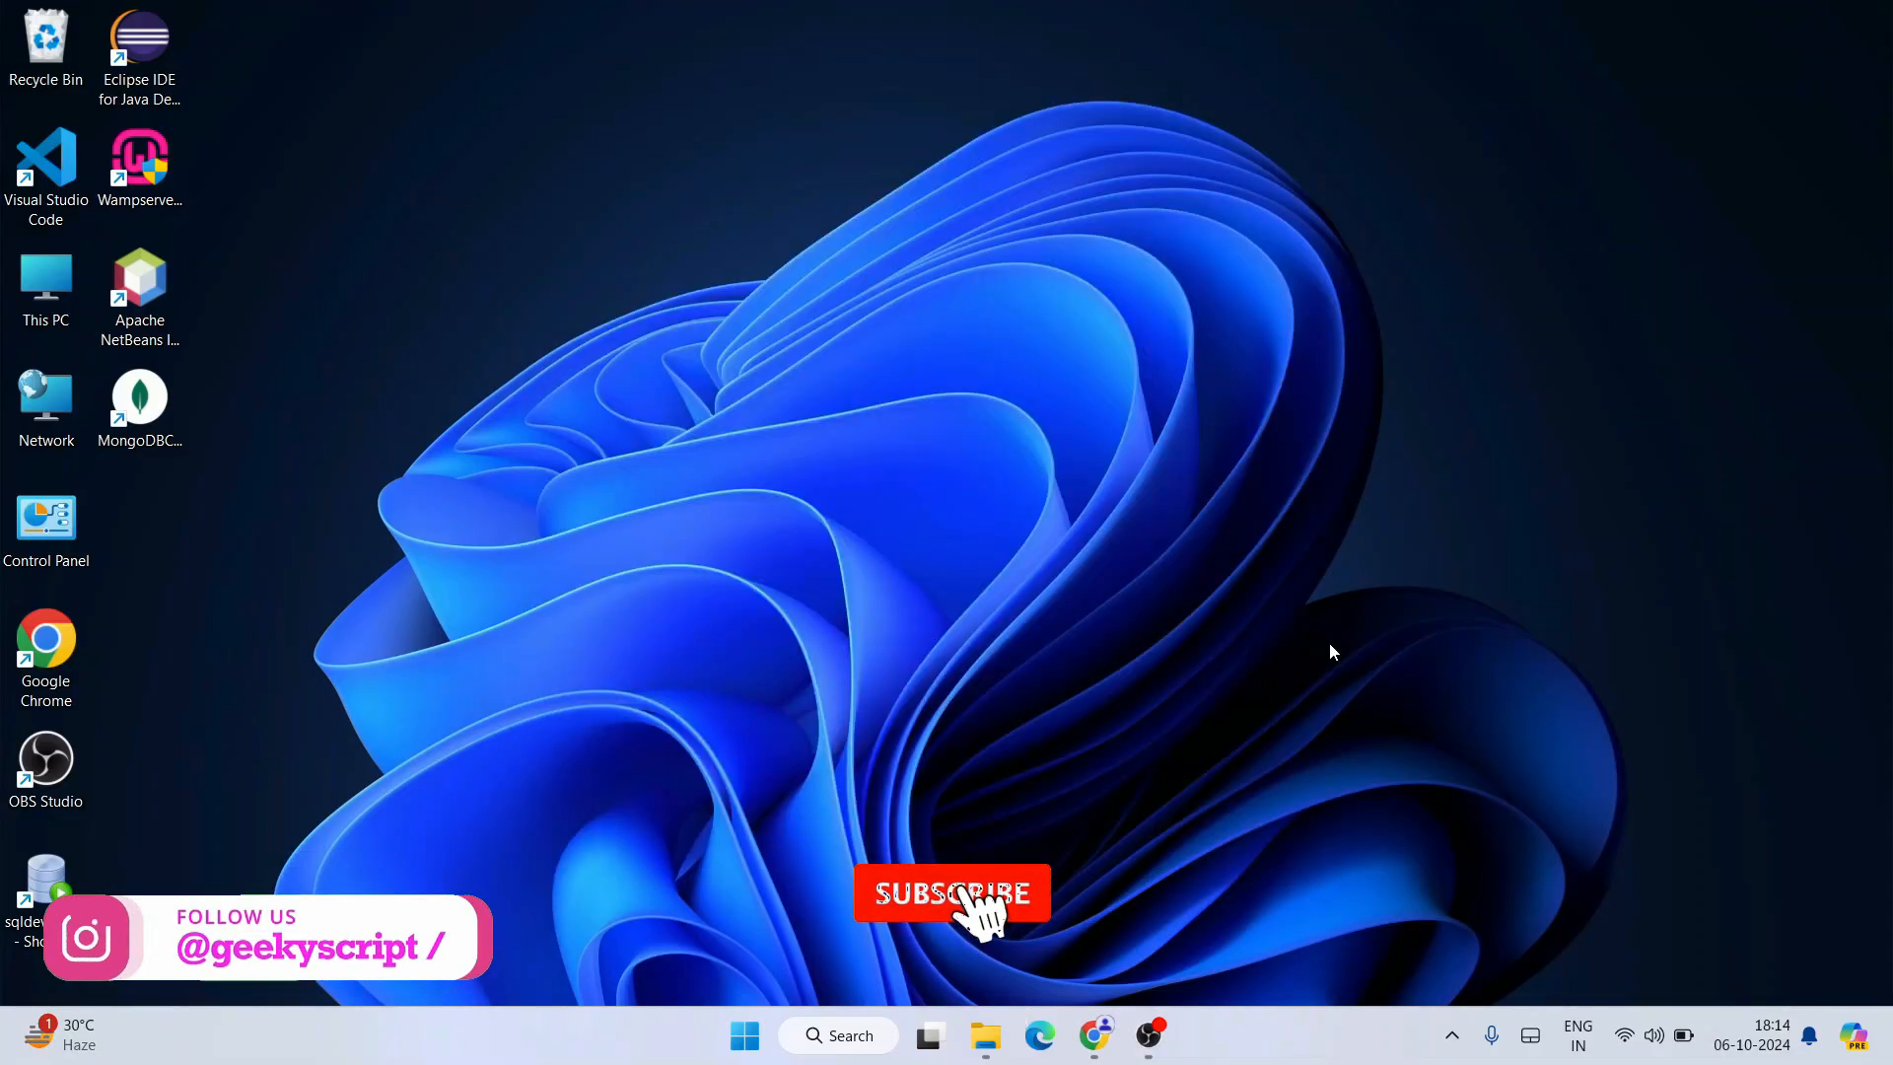
Switch to Google Chrome and search the web for "postgresql download"
click(1095, 1036)
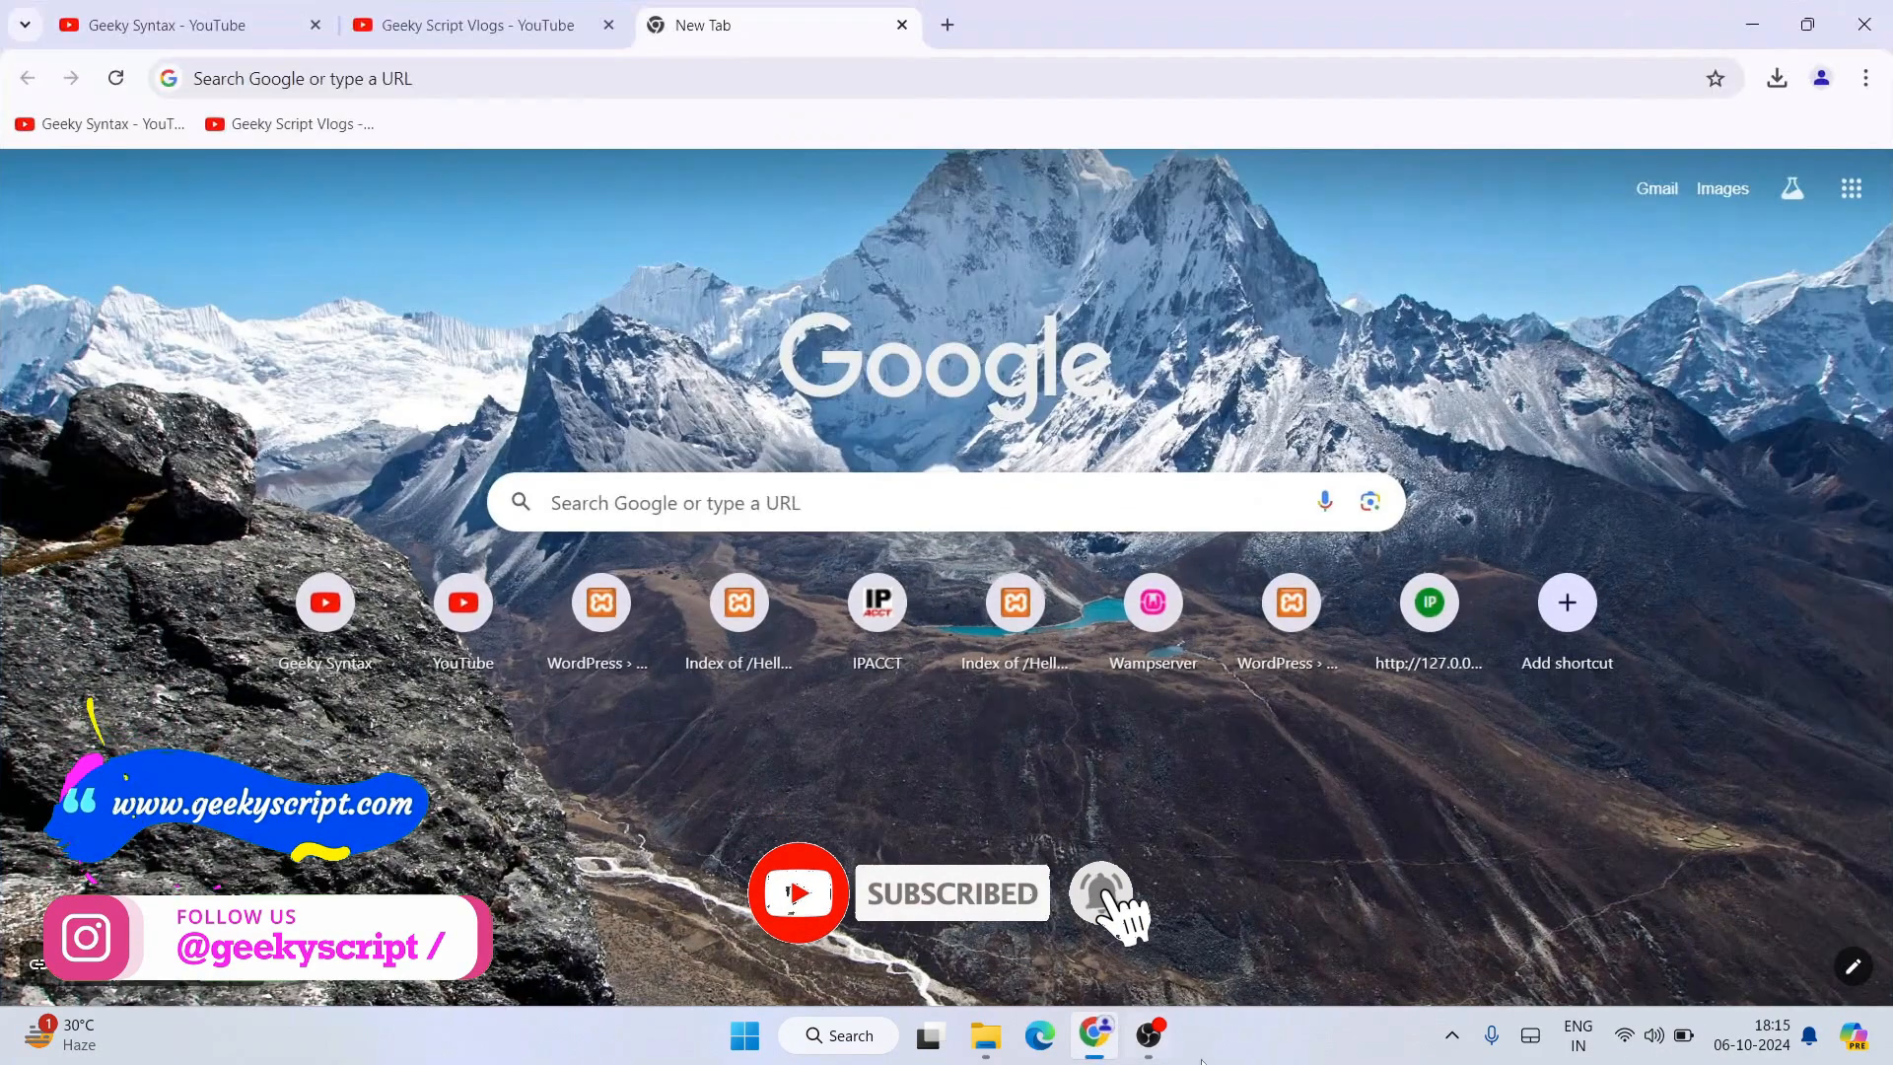
click(401, 79)
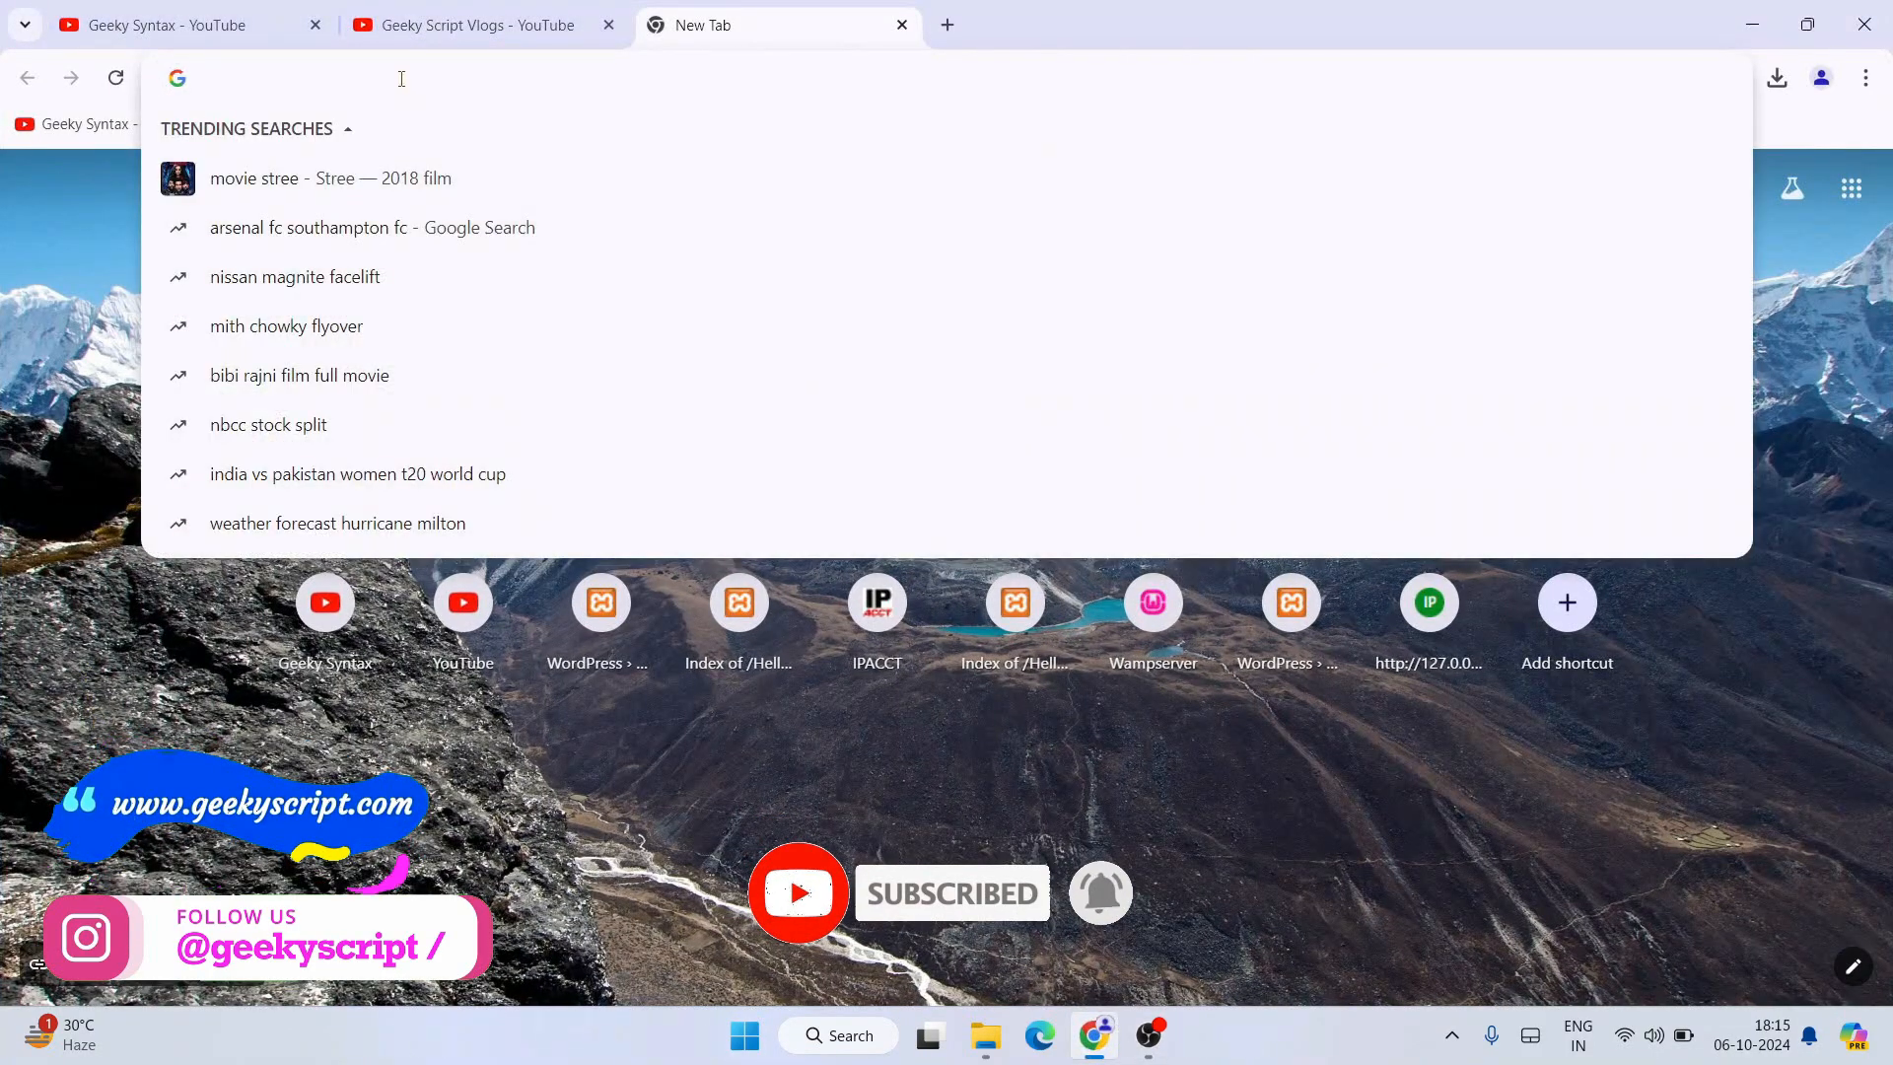
text(postgresql)
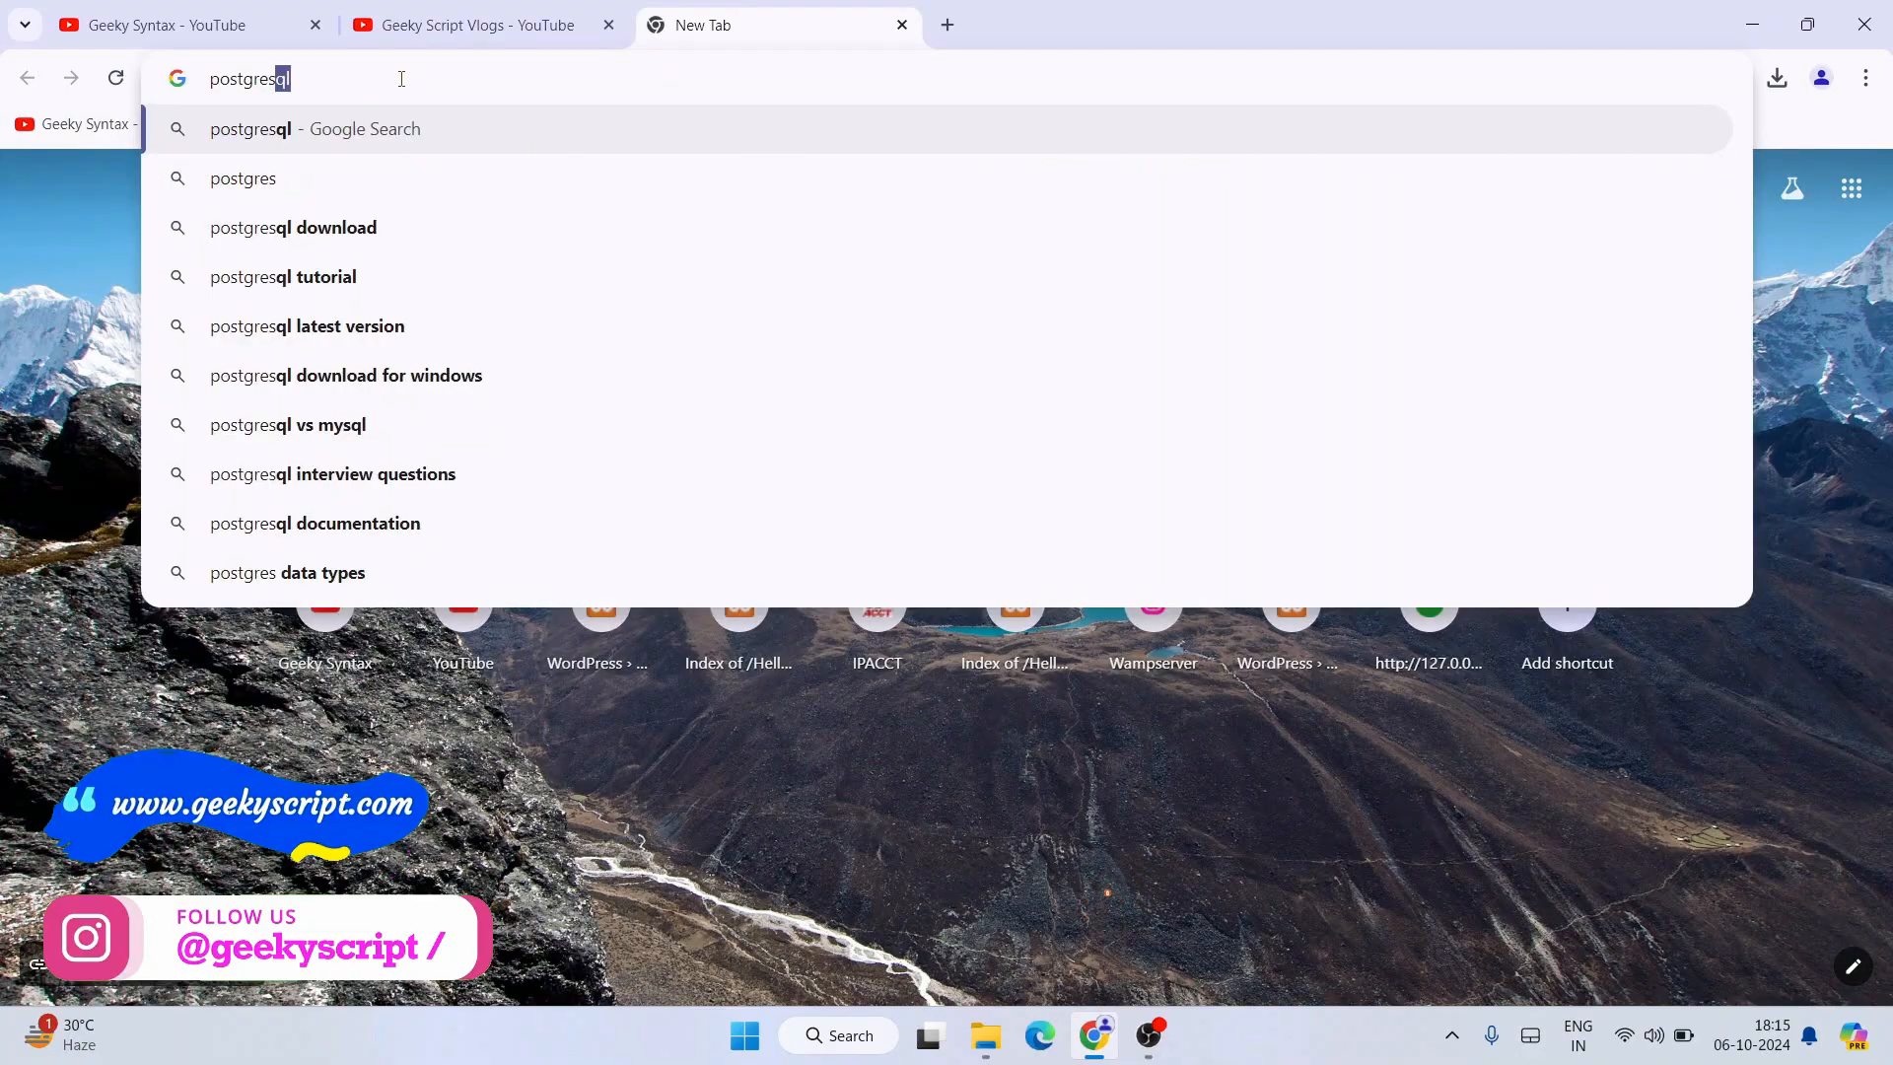
key(Down)
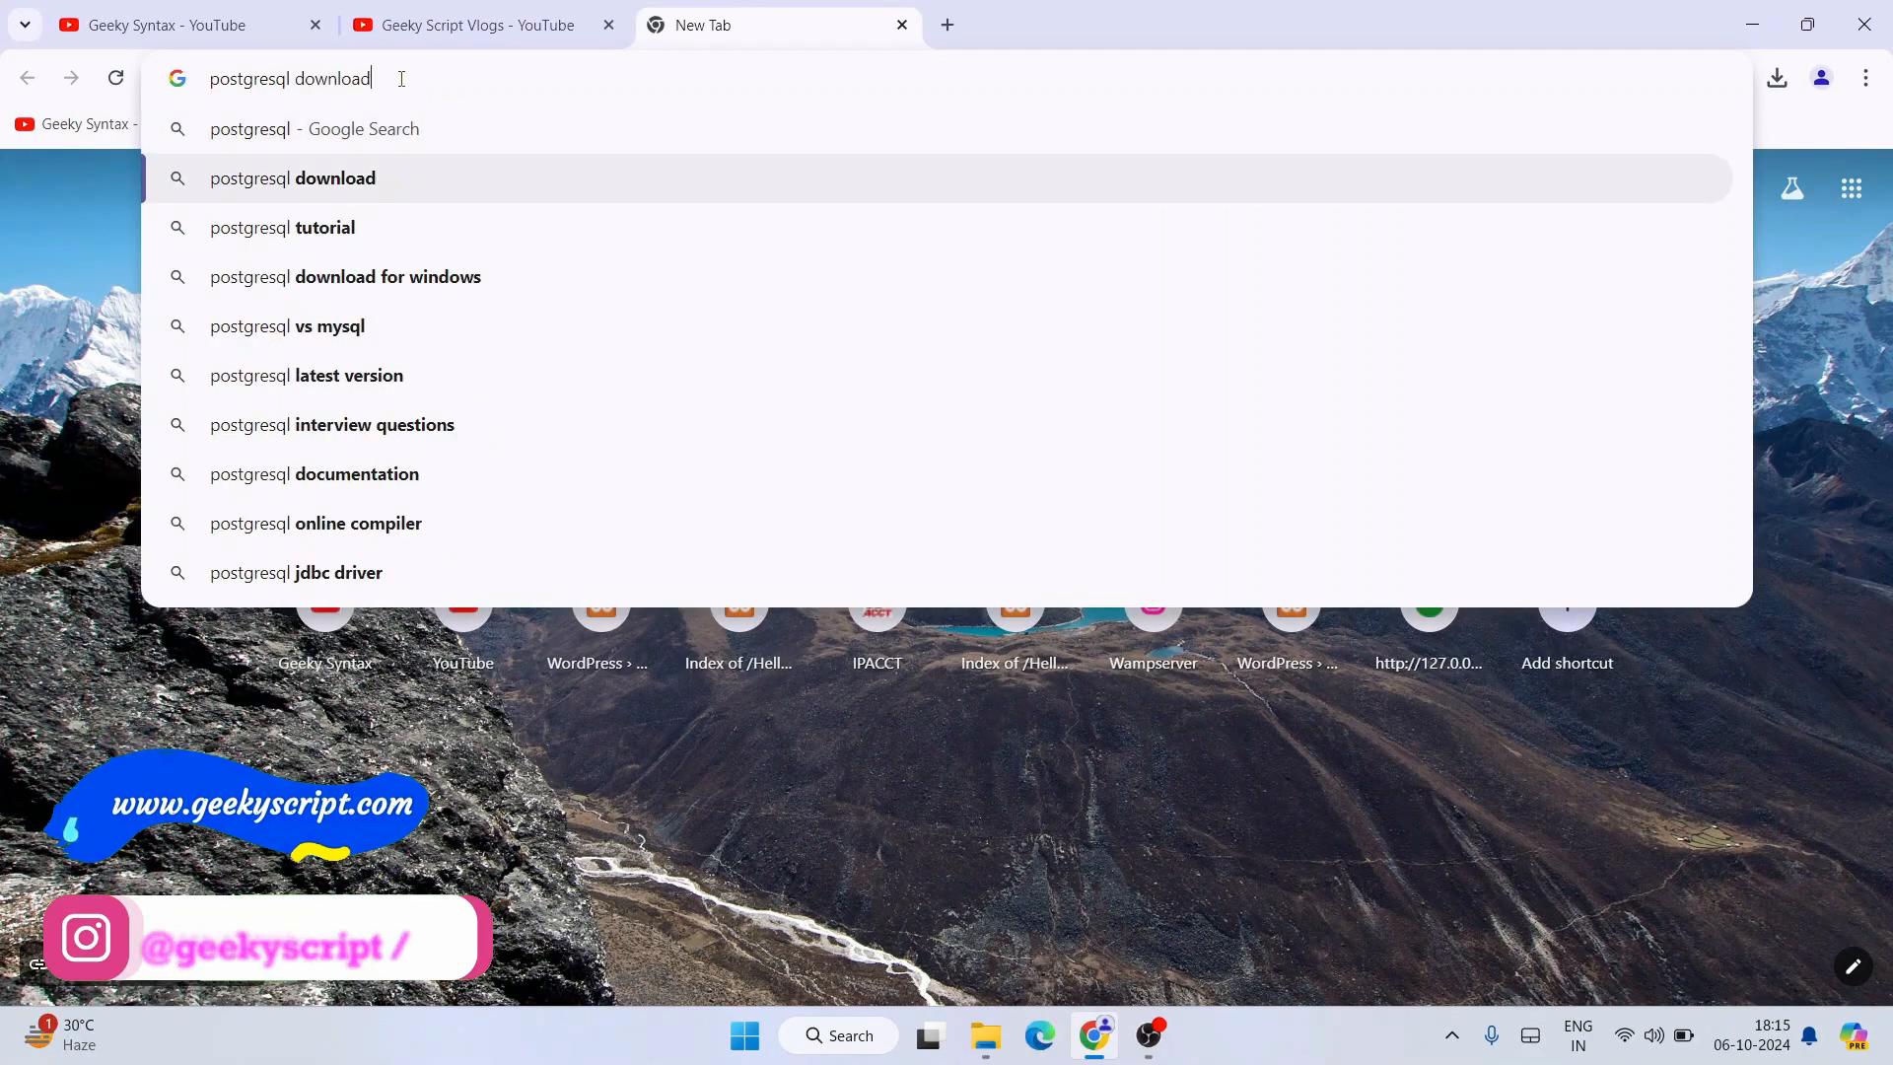
key(Return)
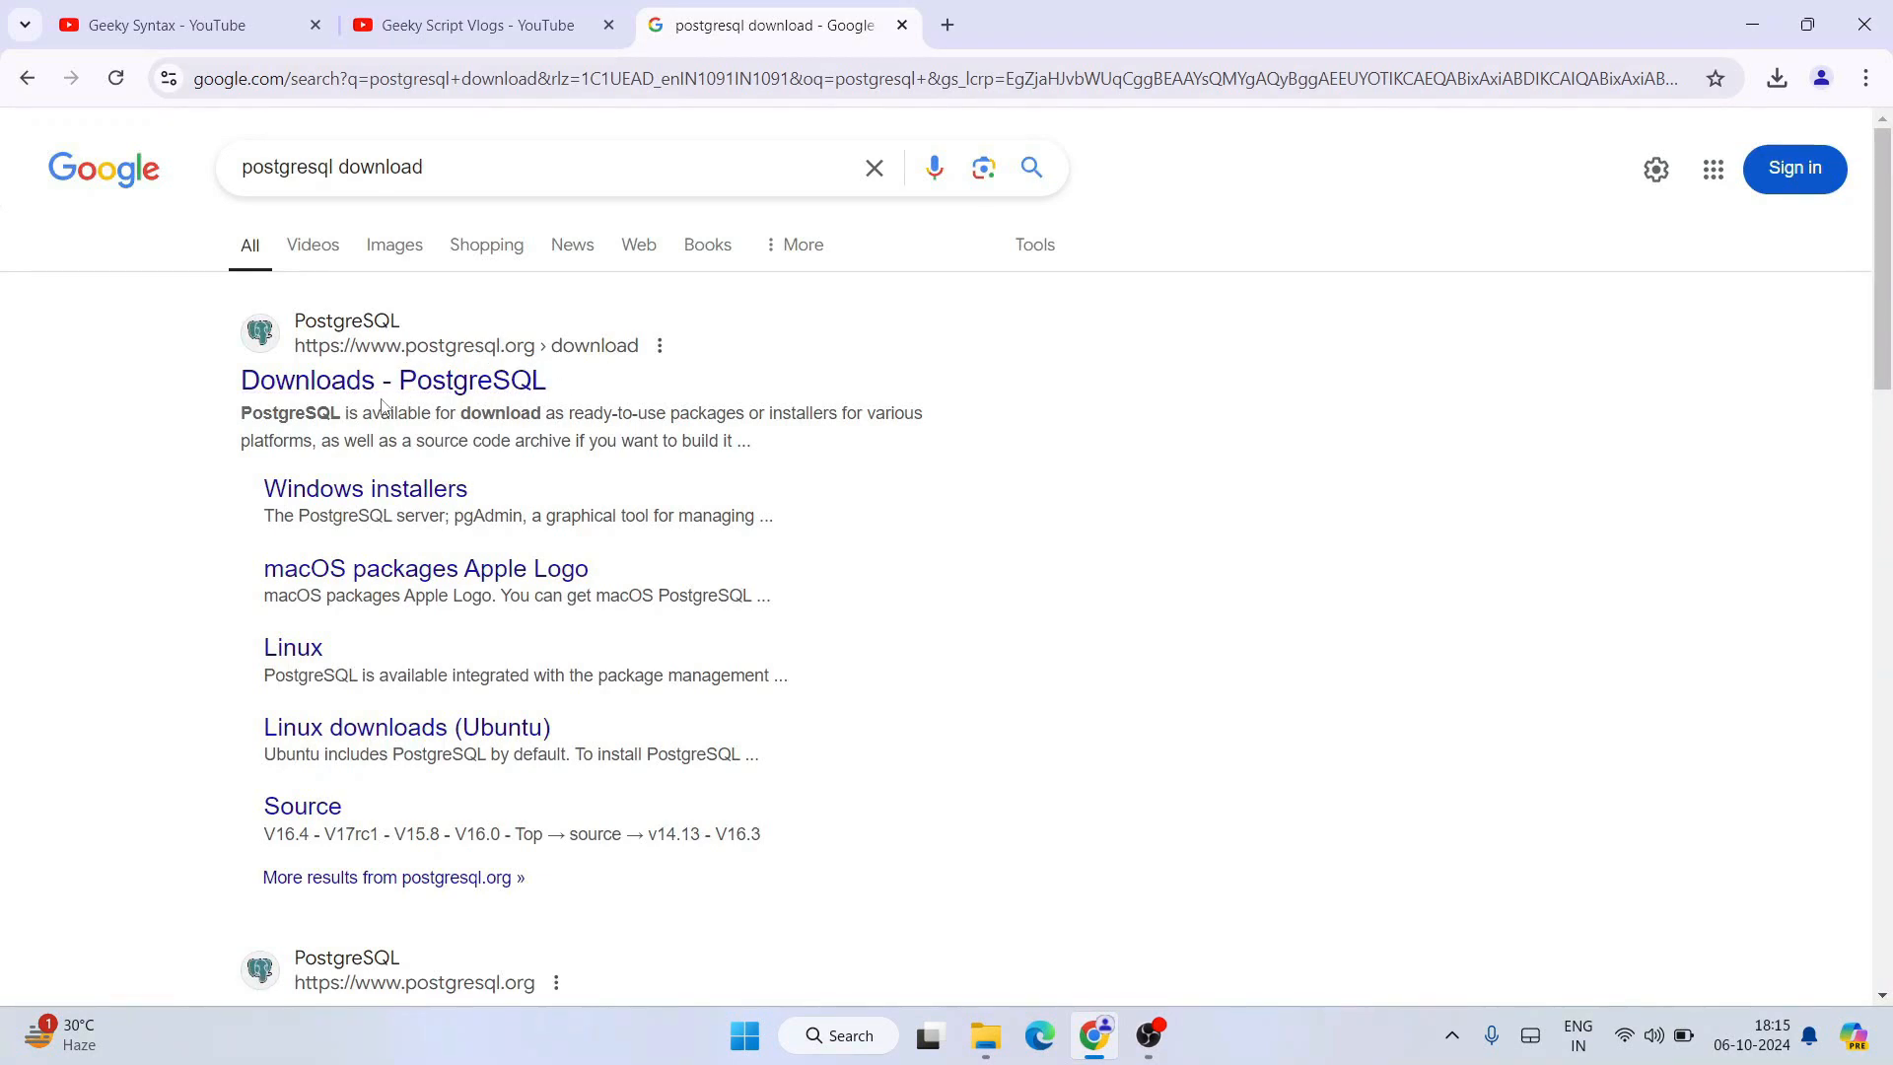
Open the official PostgreSQL Downloads page from the search results and check its address and heading
click(483, 395)
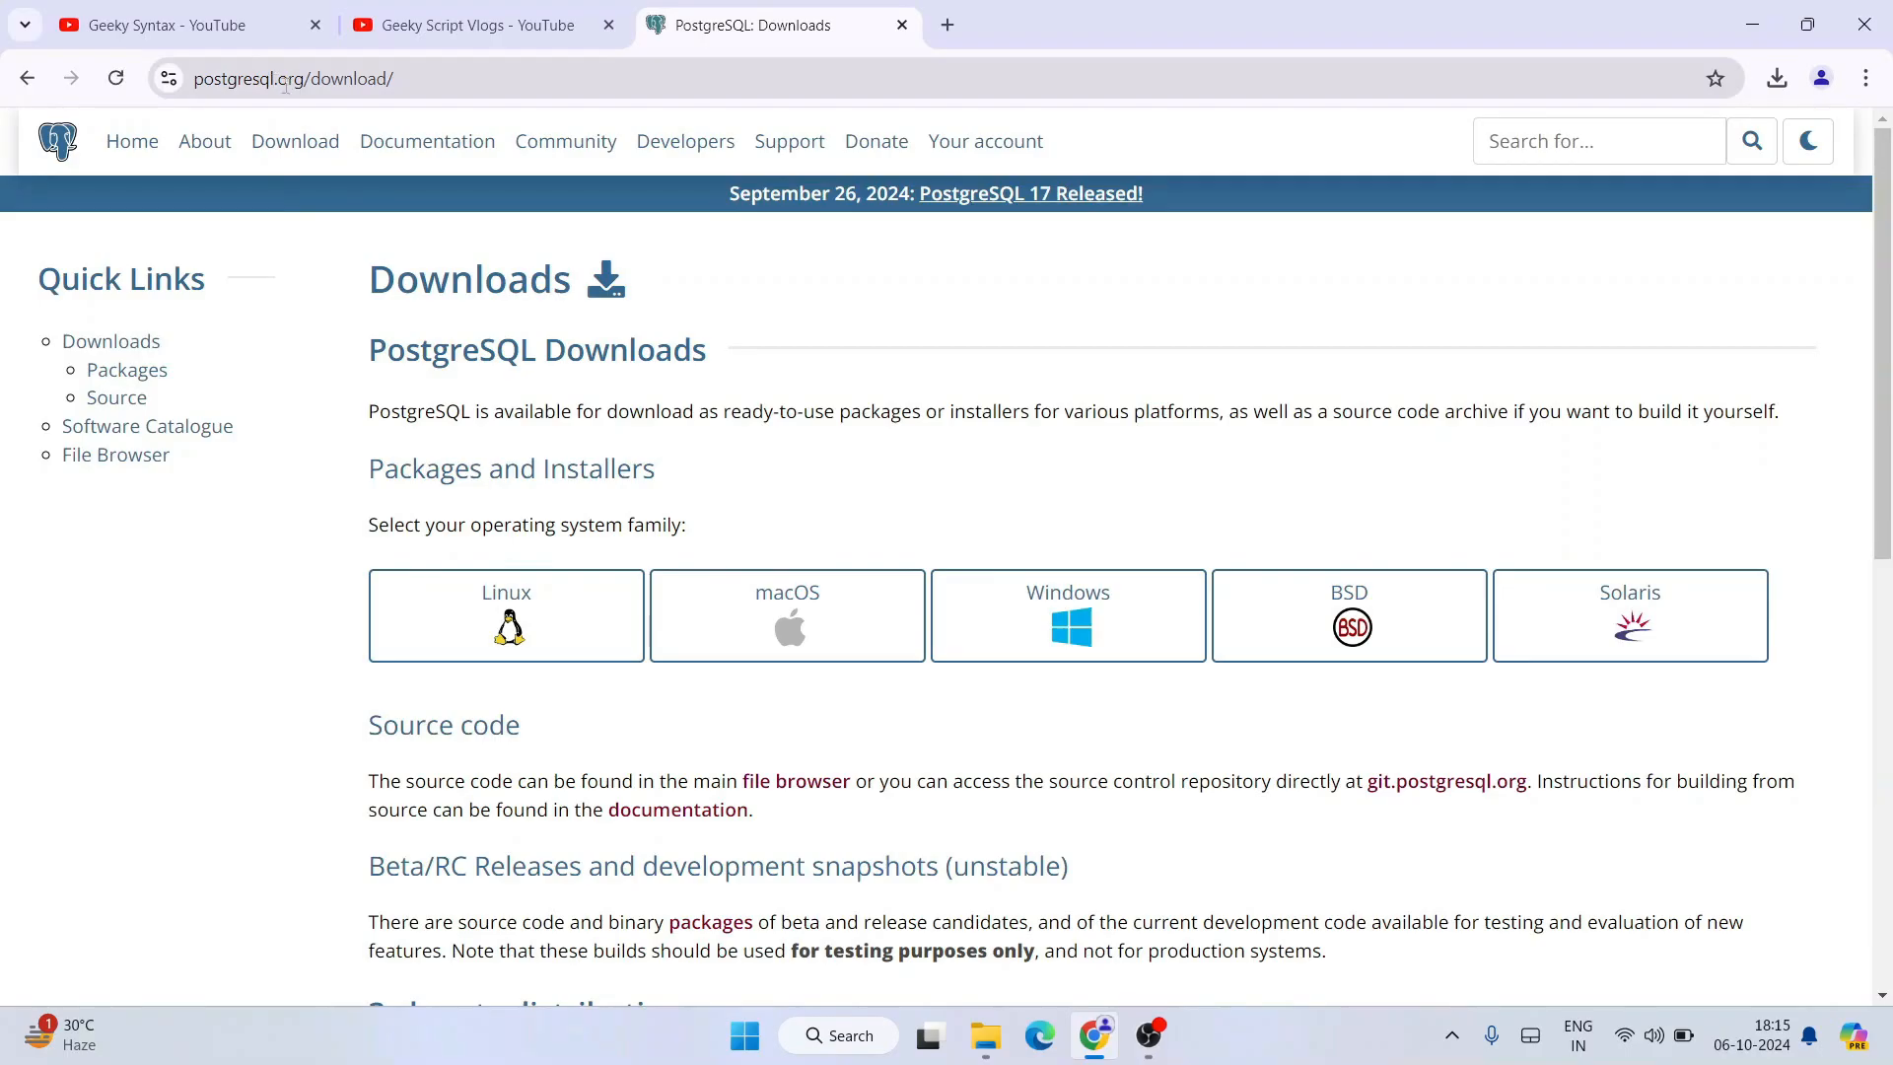
click(470, 83)
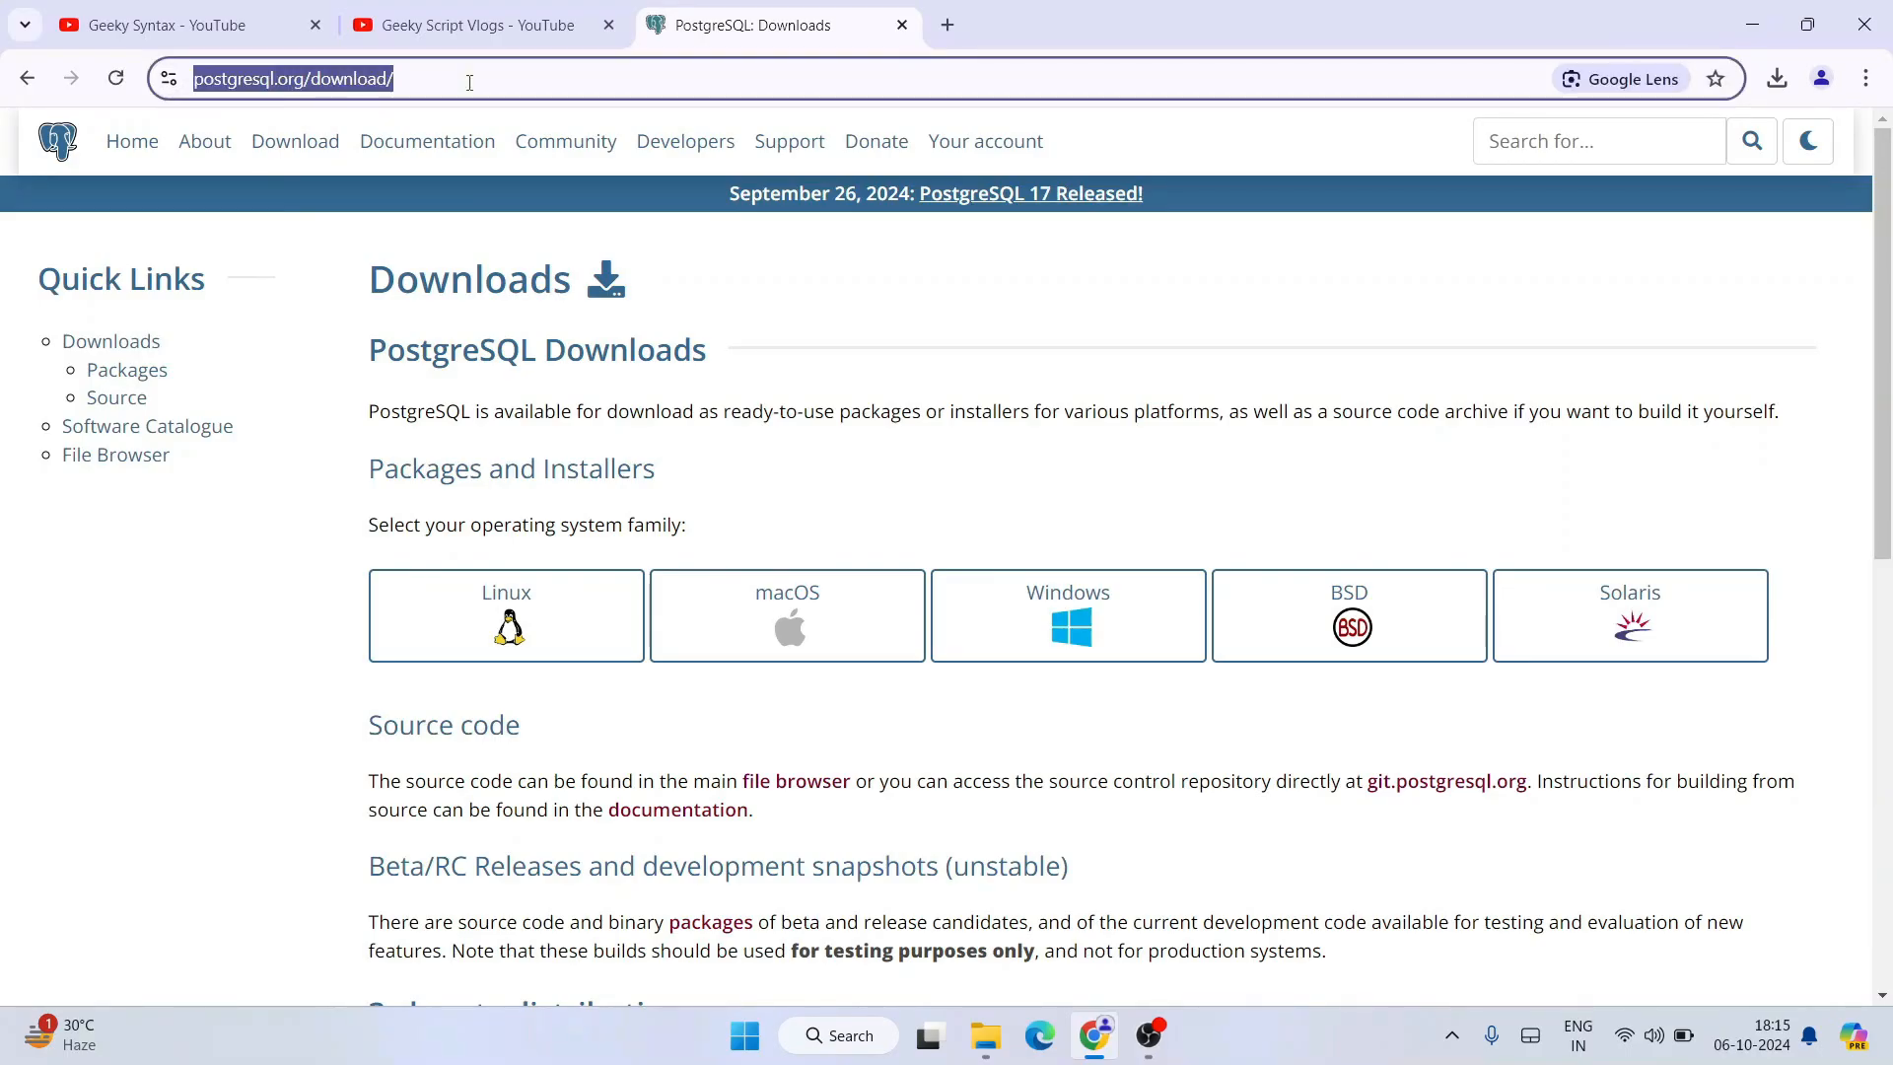
click(858, 304)
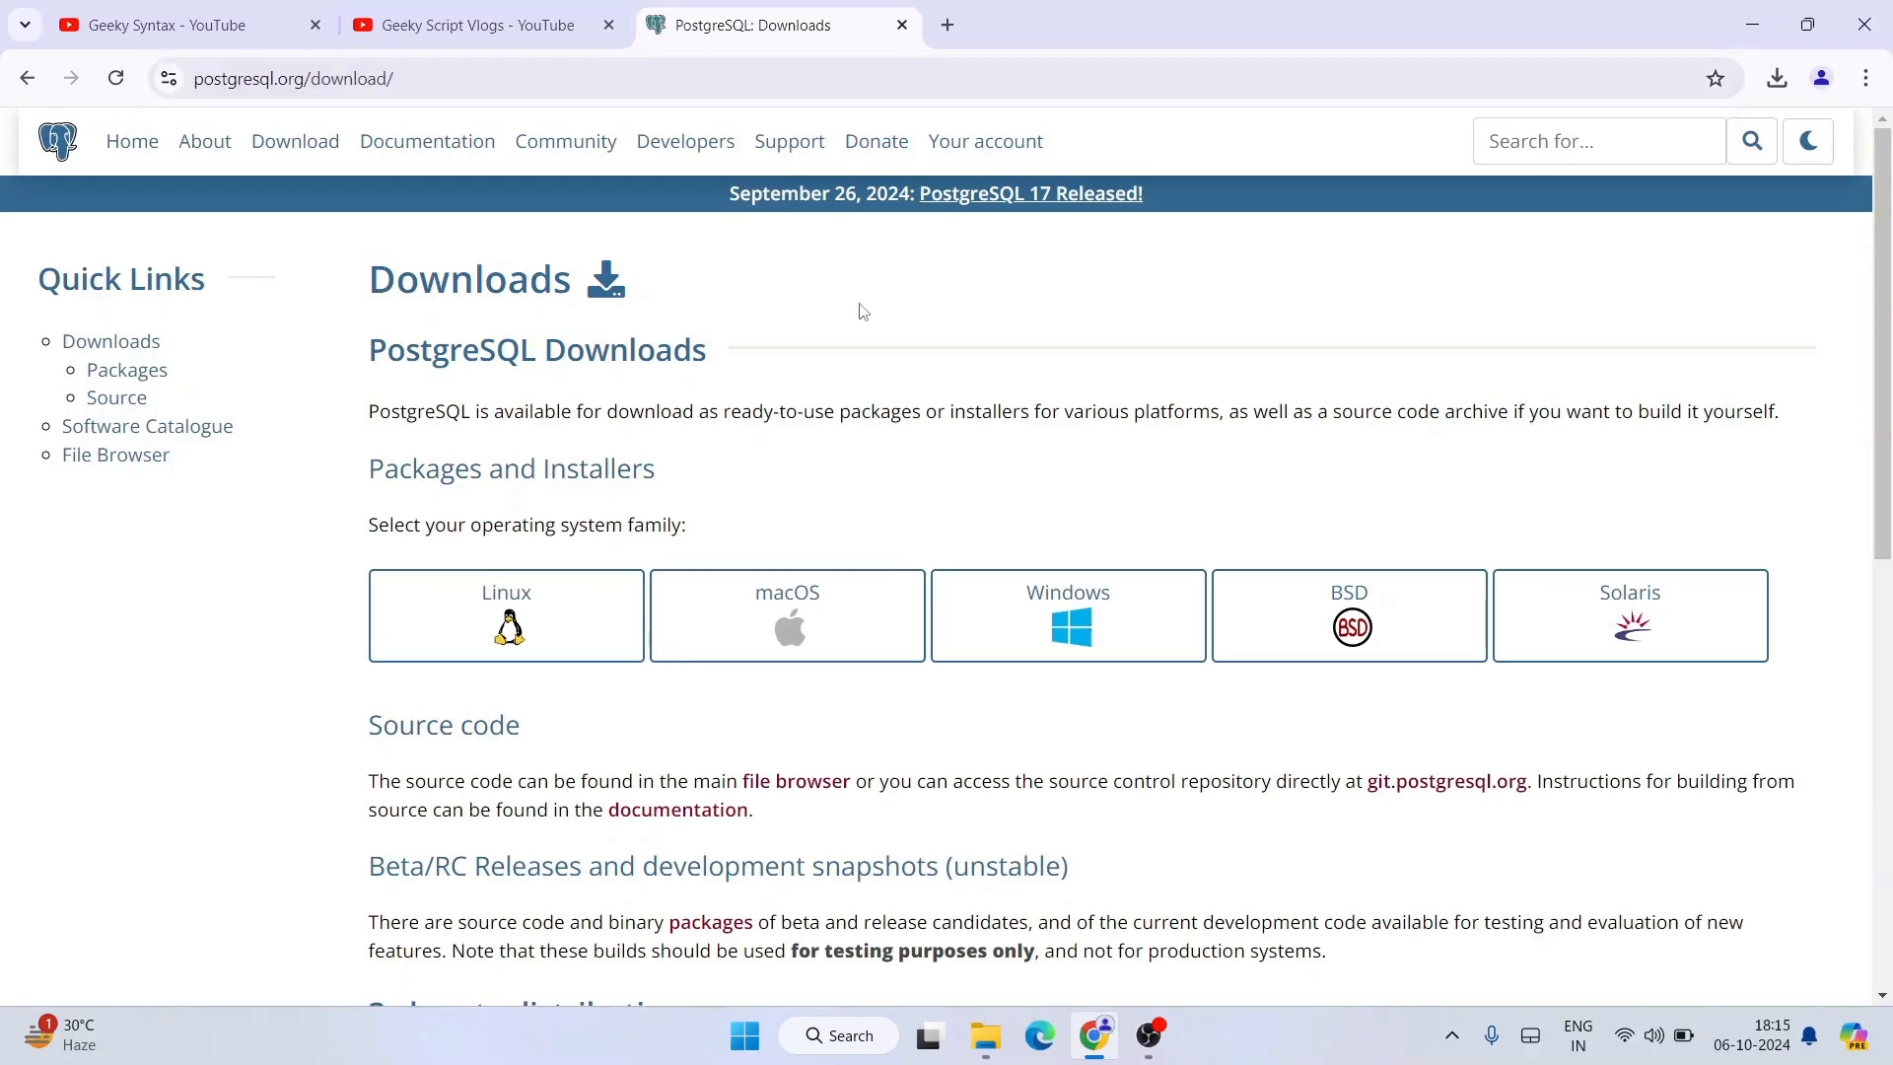
drag(375, 361, 786, 394)
click(853, 355)
Choose Windows as the operating system family and read the introduction to the EDB interactive installer
scroll(885, 365, down, 1)
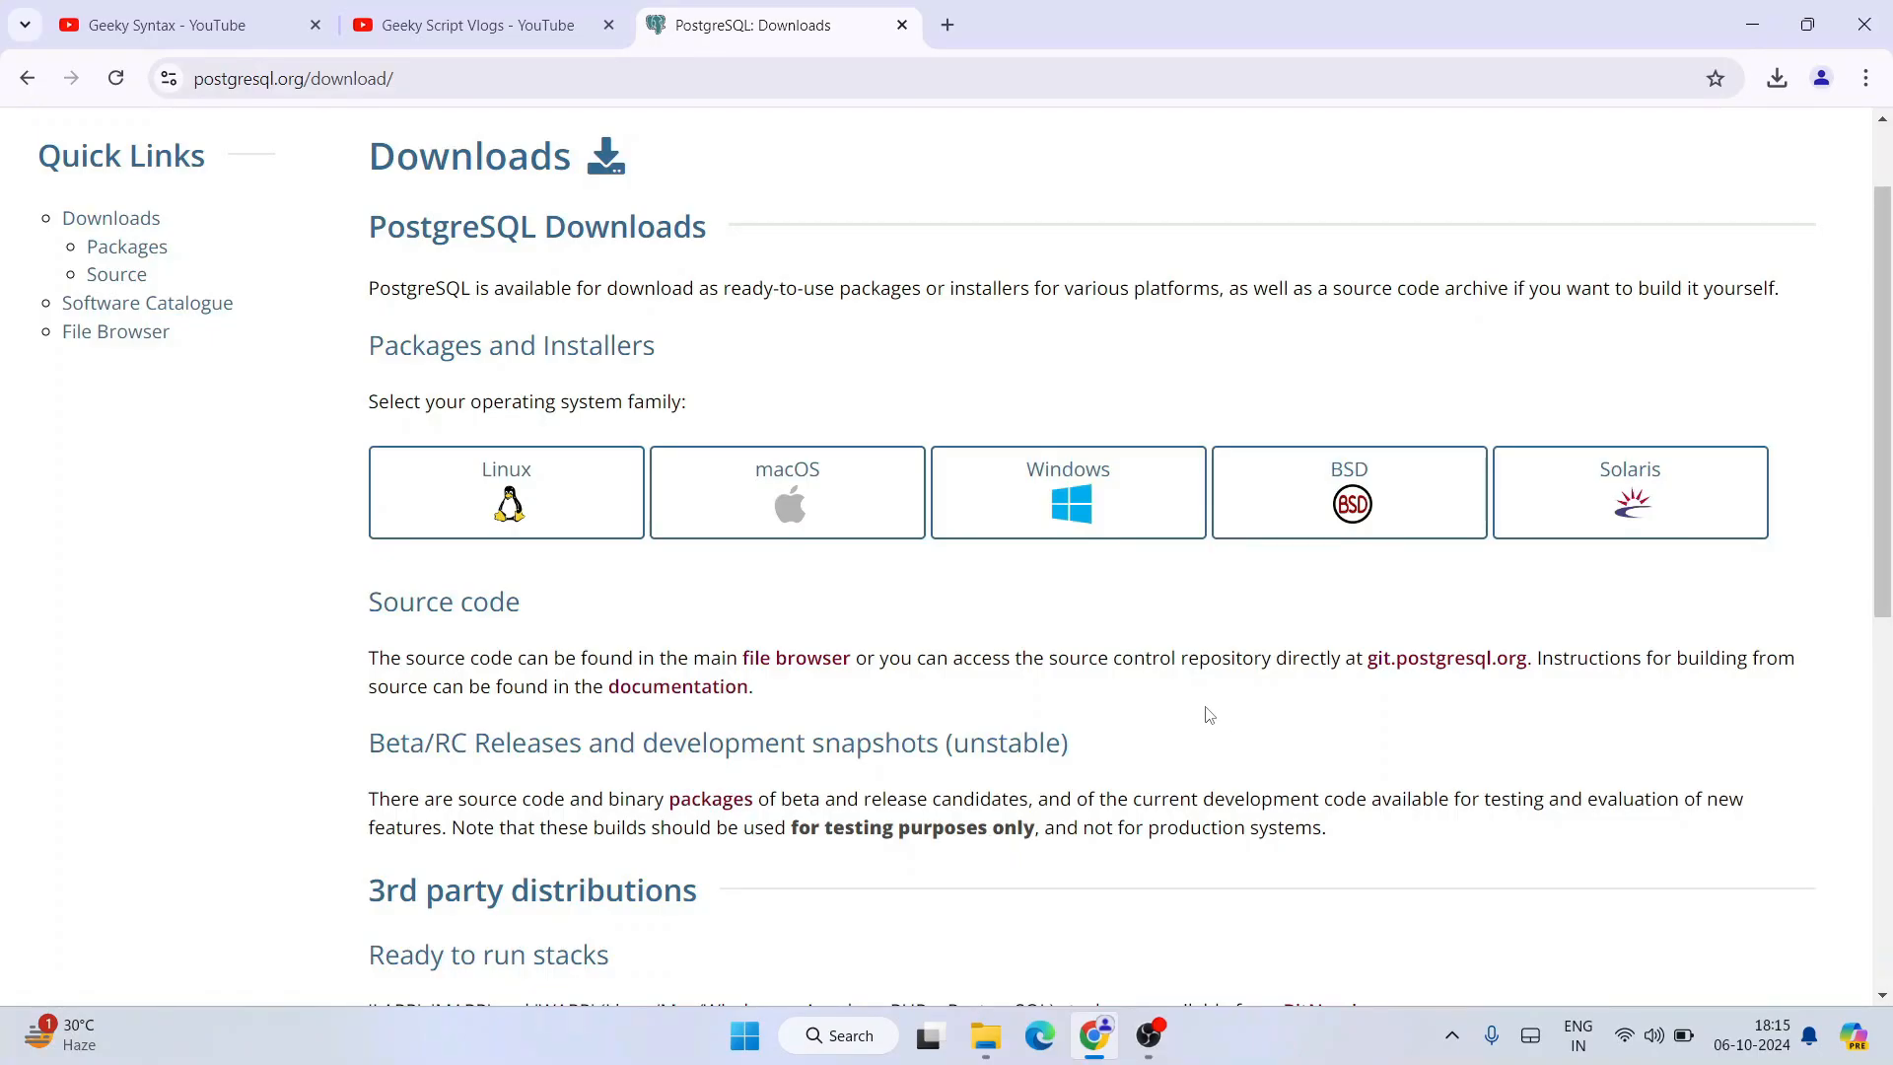
click(1105, 493)
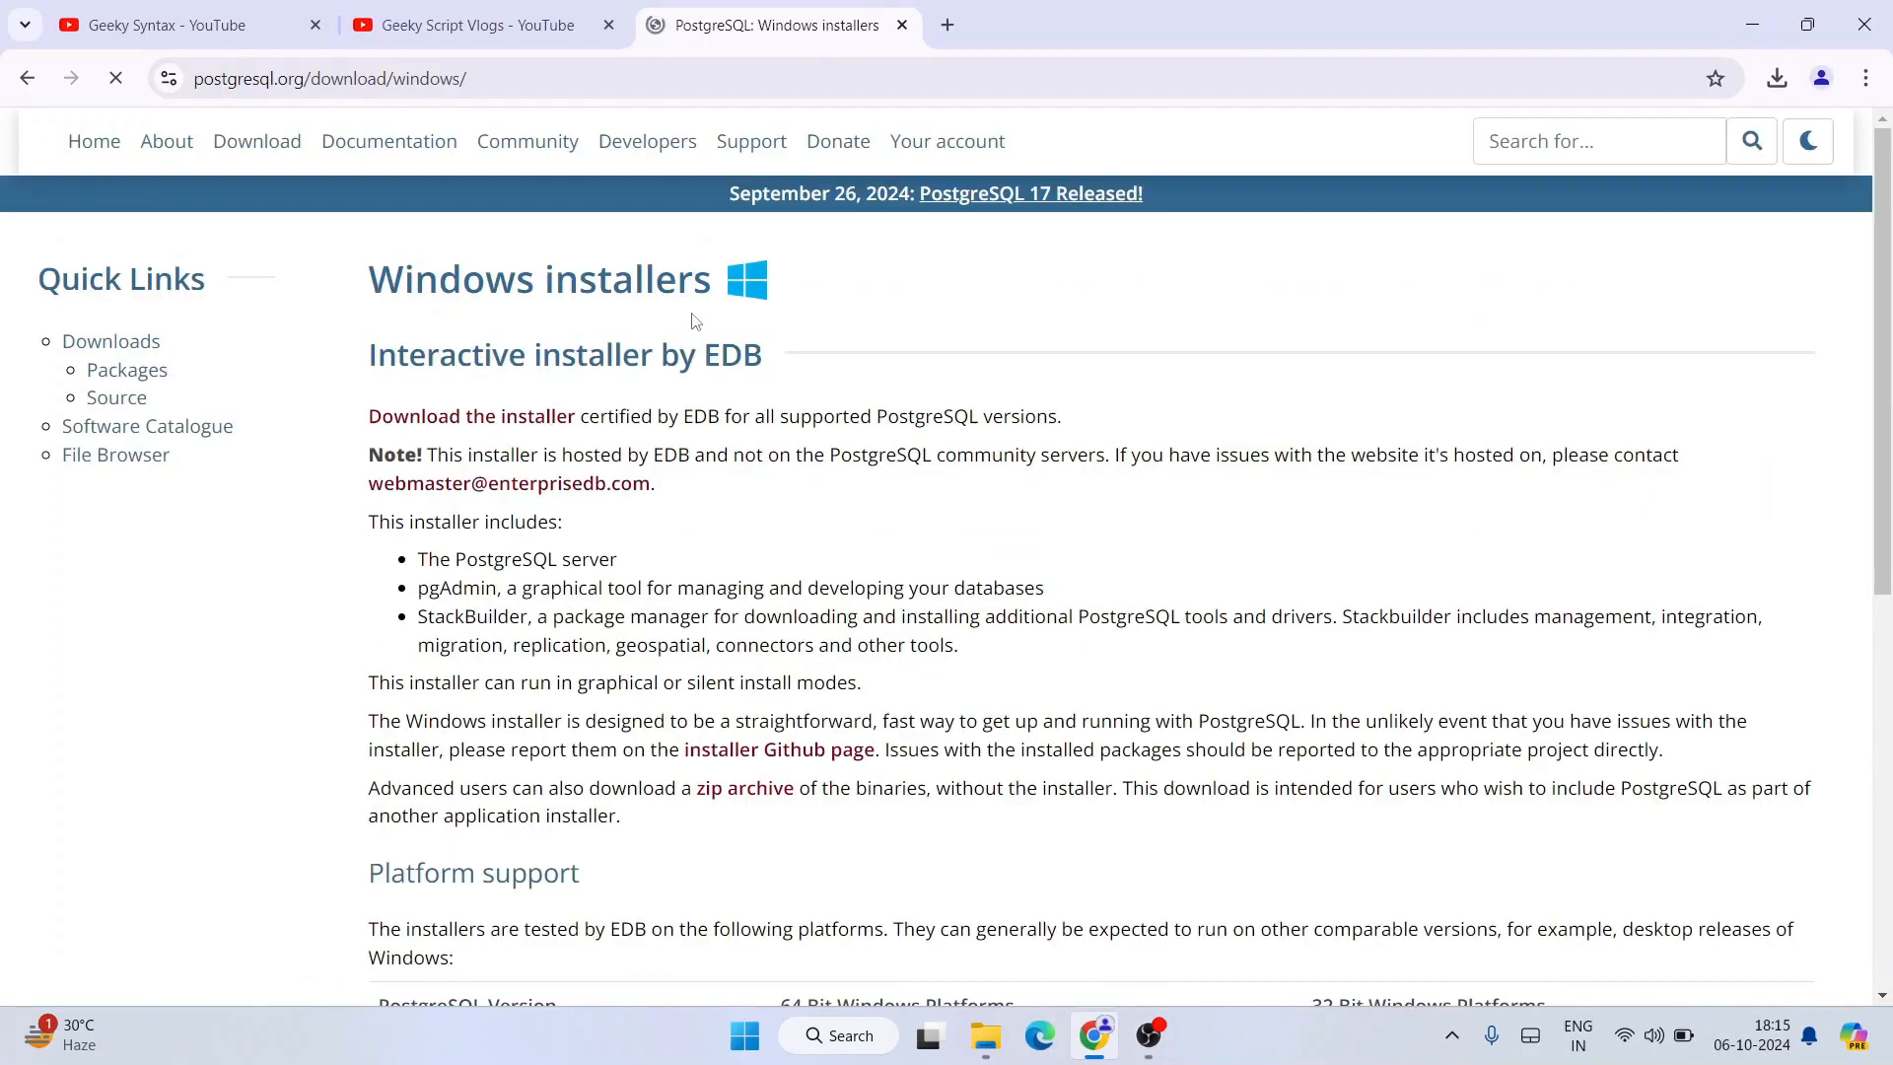
drag(407, 269, 678, 279)
click(904, 326)
drag(411, 400, 970, 422)
click(966, 493)
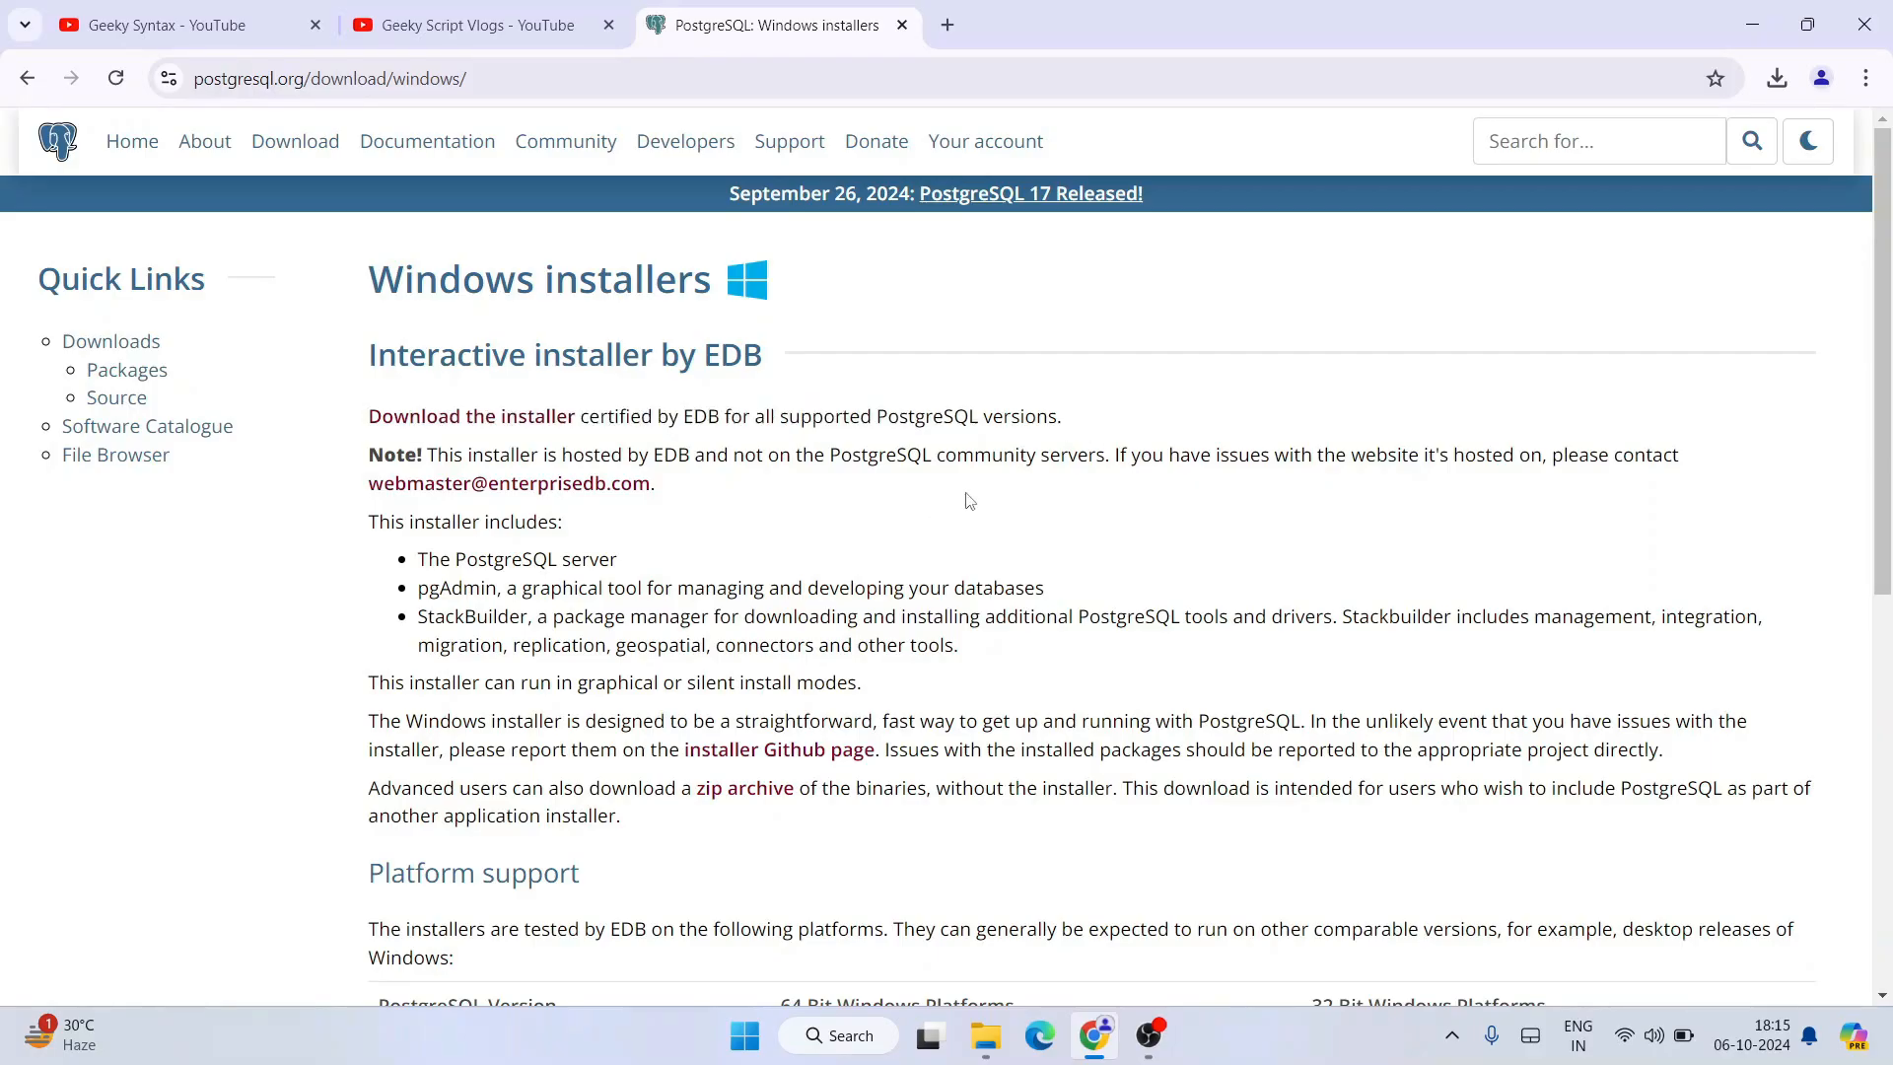
Examine the platform support table's PostgreSQL versions and the release announcement on the Windows installers page
scroll(969, 501, down, 3)
scroll(969, 500, down, 1)
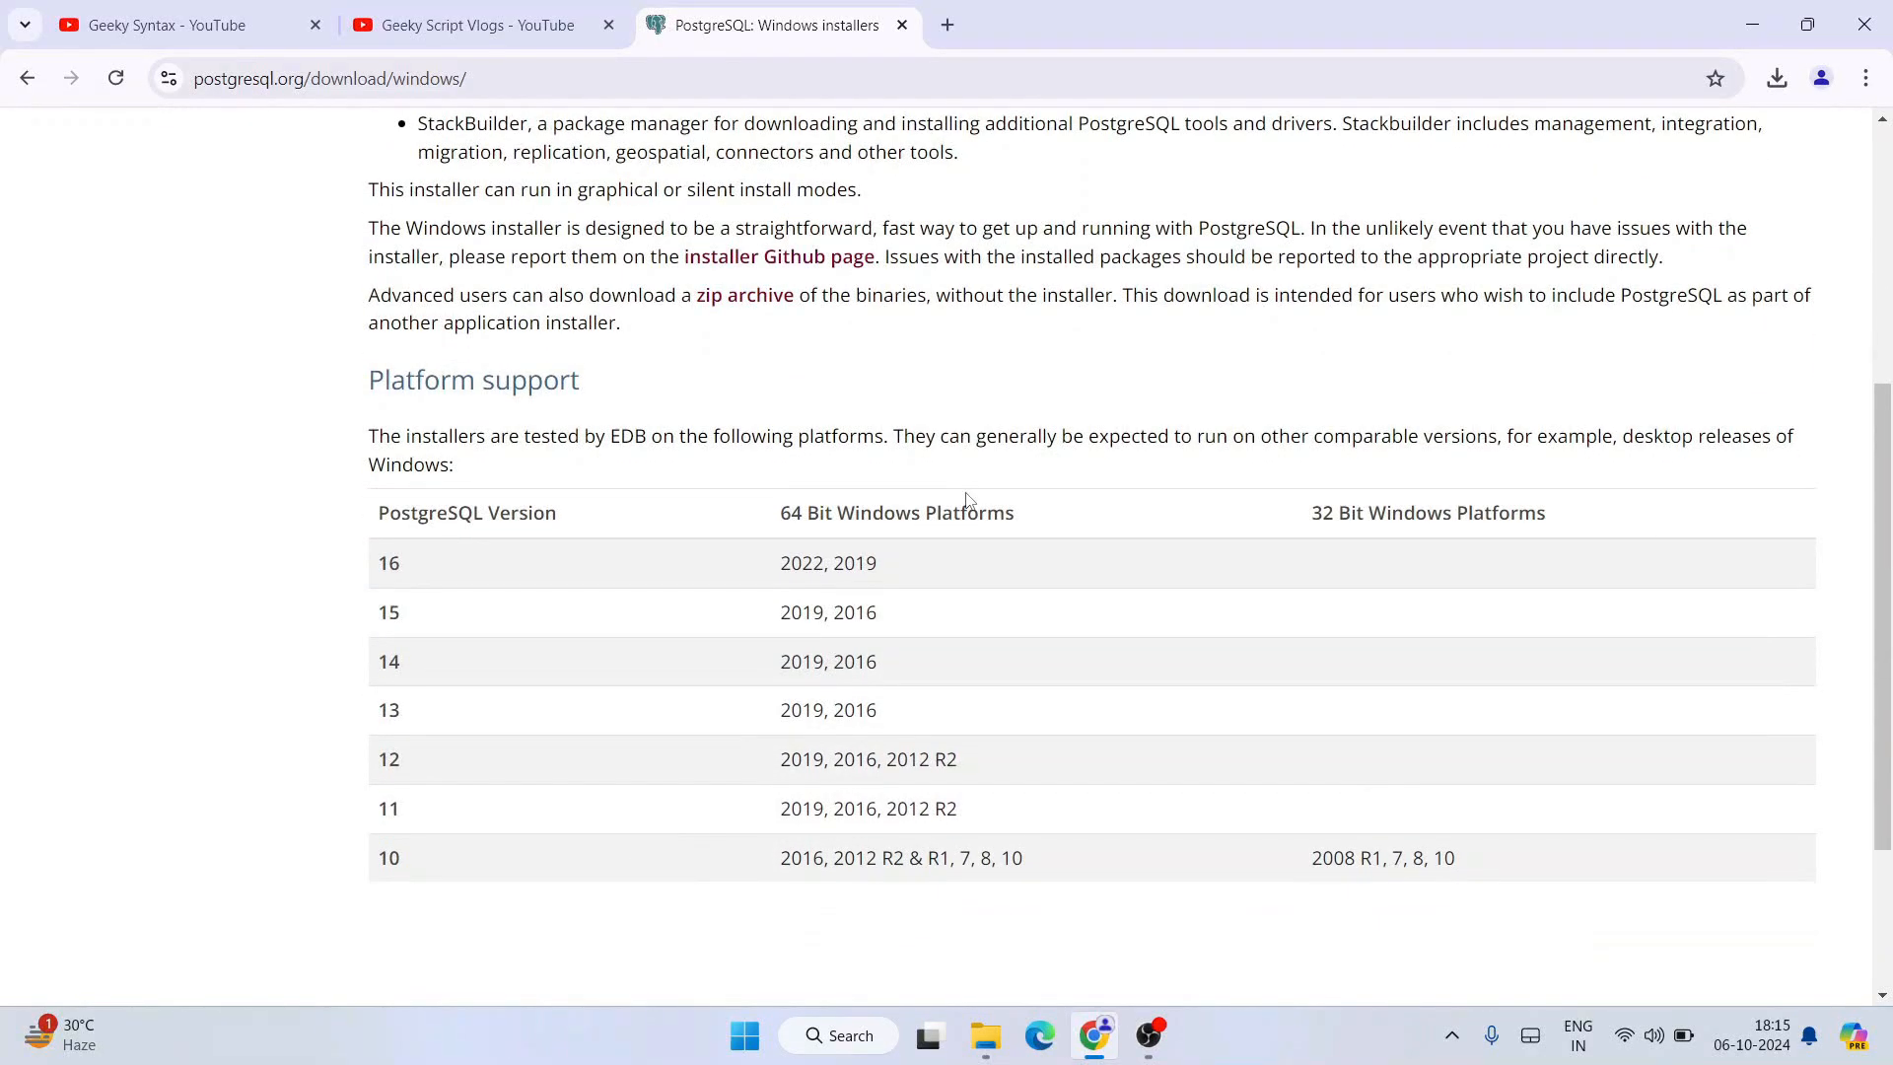
drag(375, 546, 490, 806)
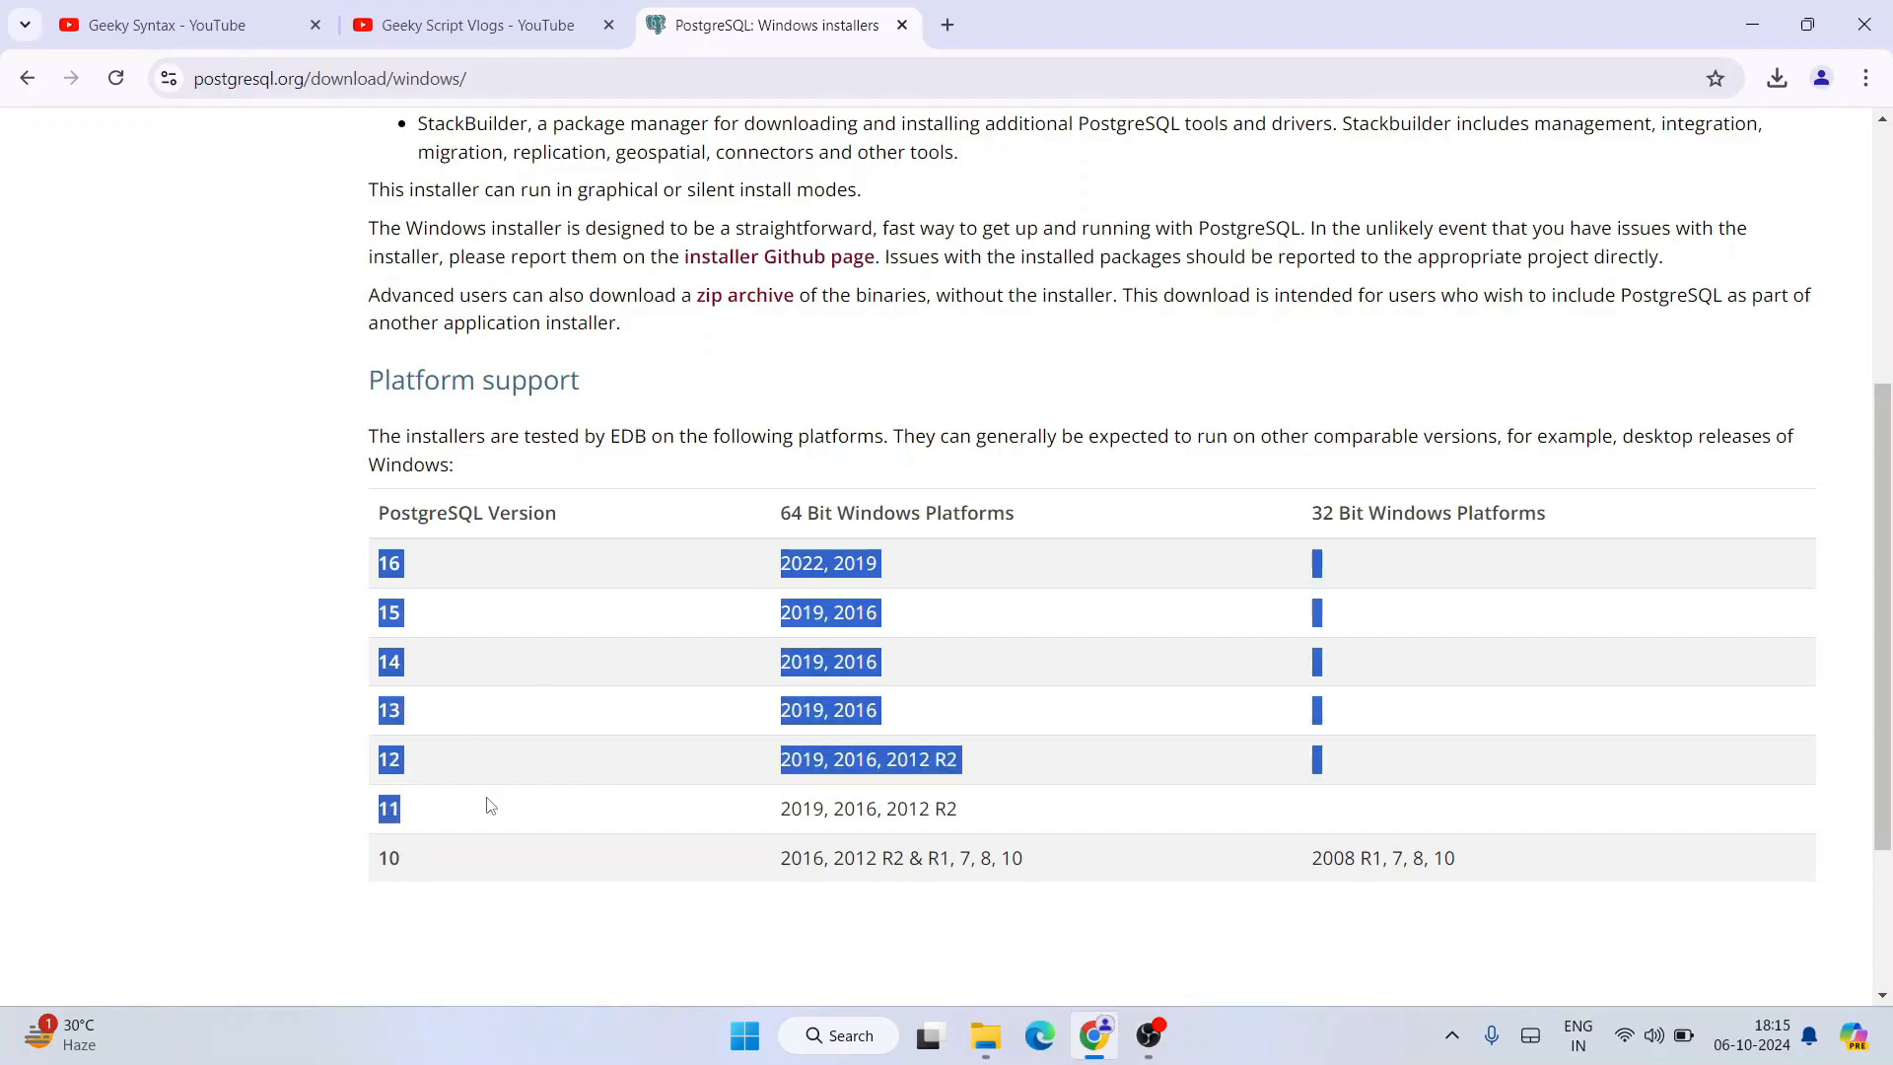
click(526, 866)
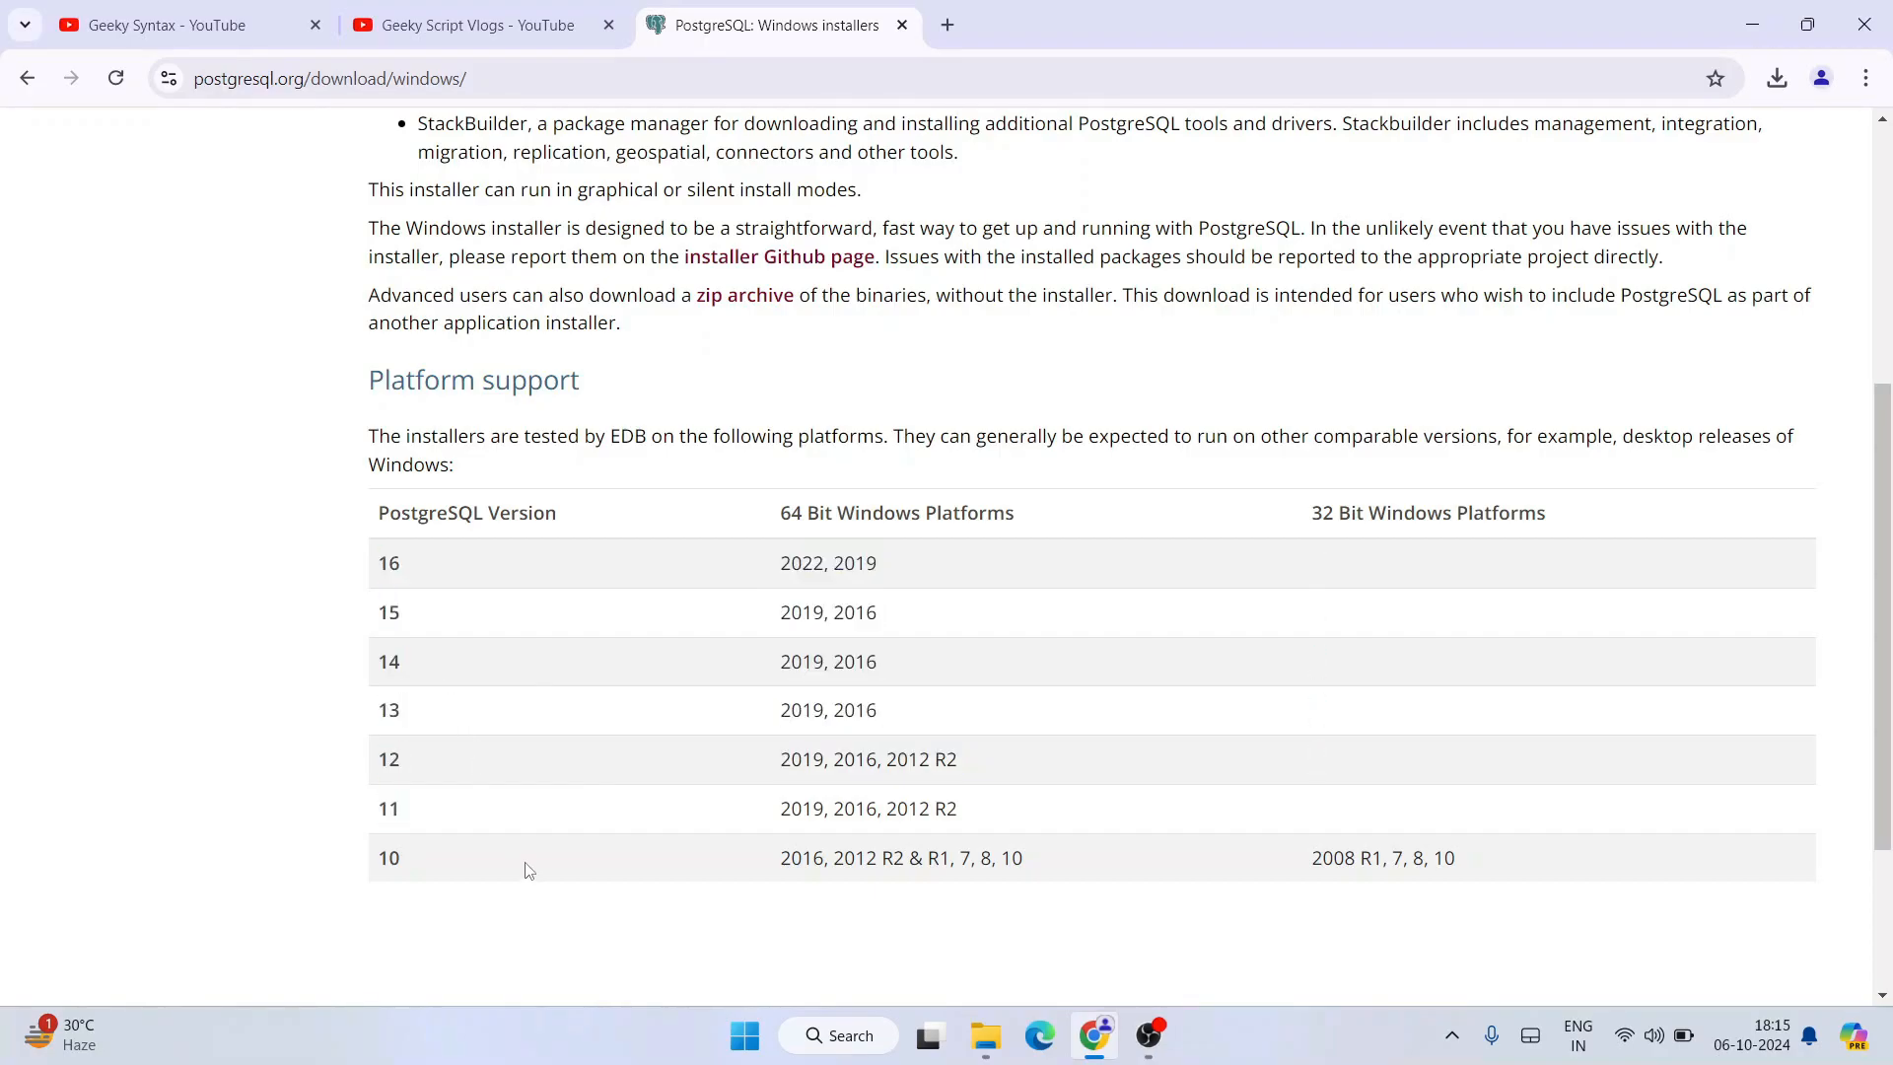
double_click(382, 569)
click(406, 572)
scroll(405, 571, down, 3)
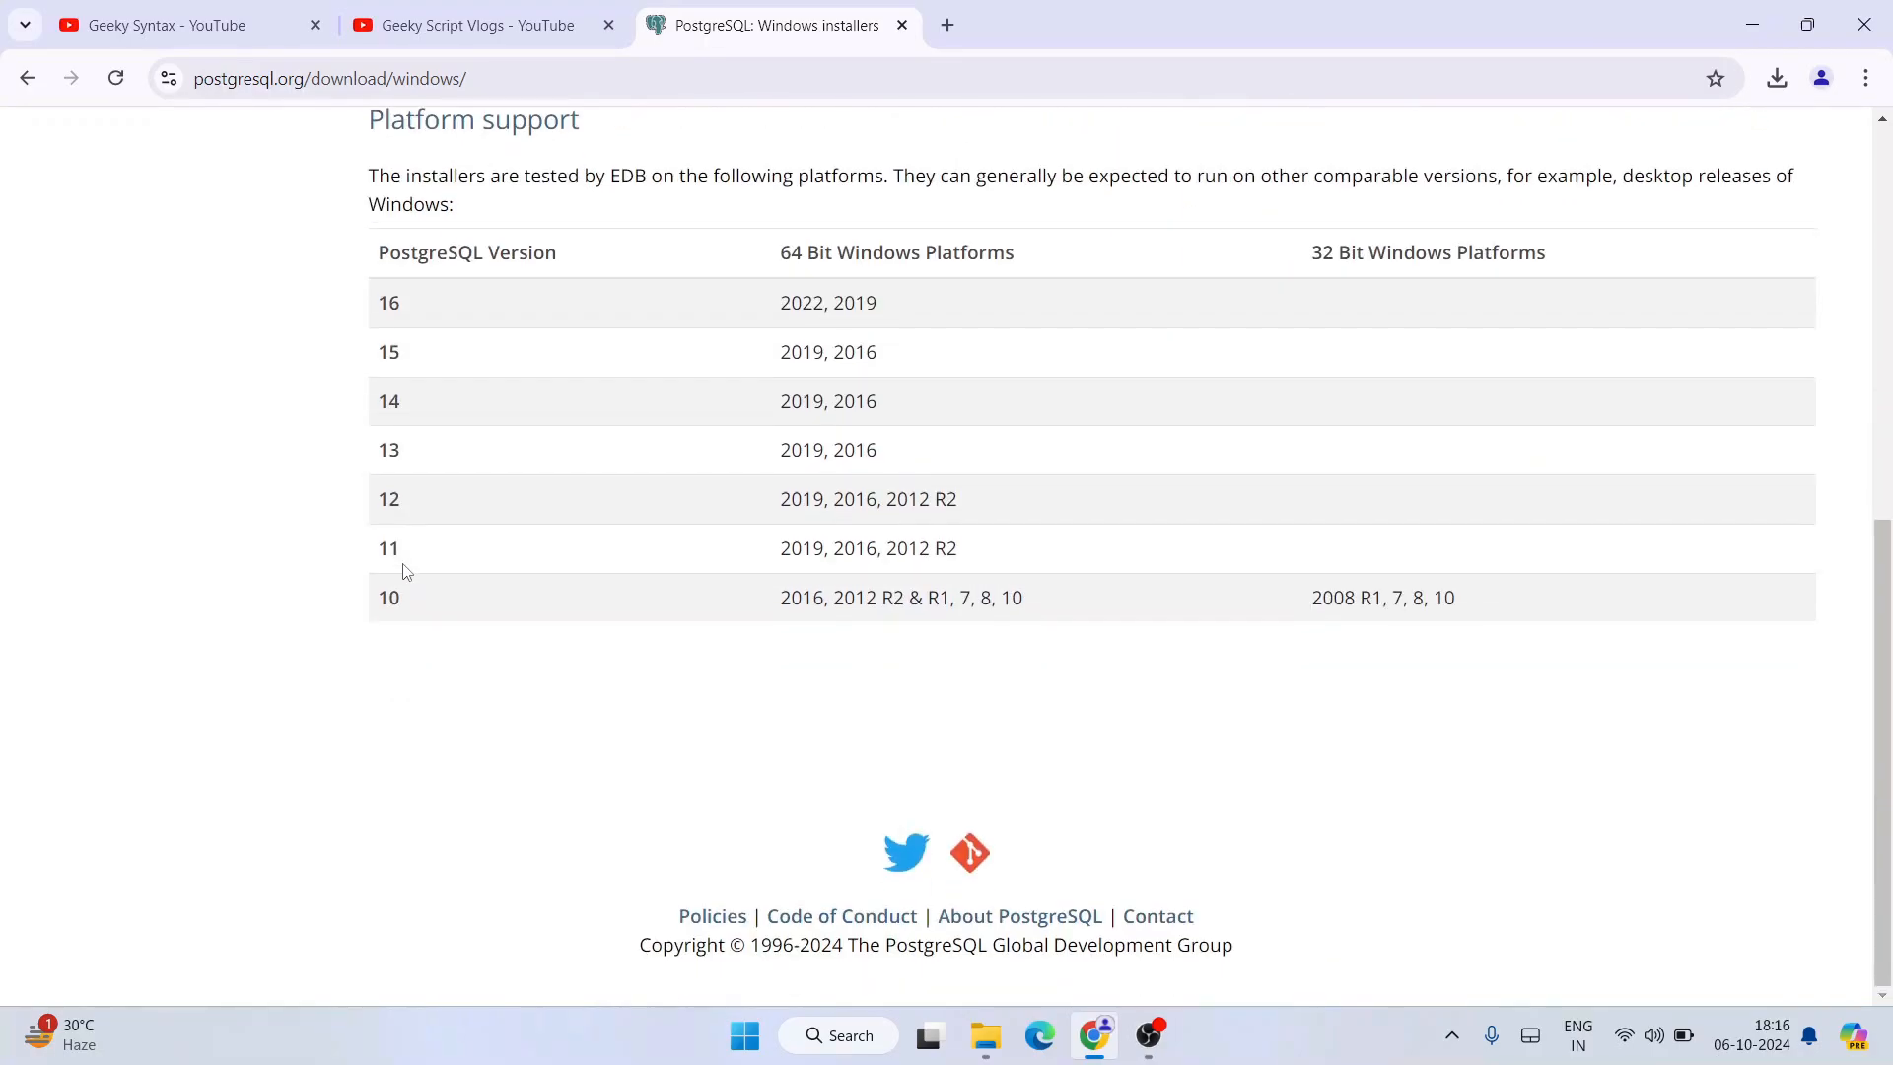
scroll(428, 574, up, 8)
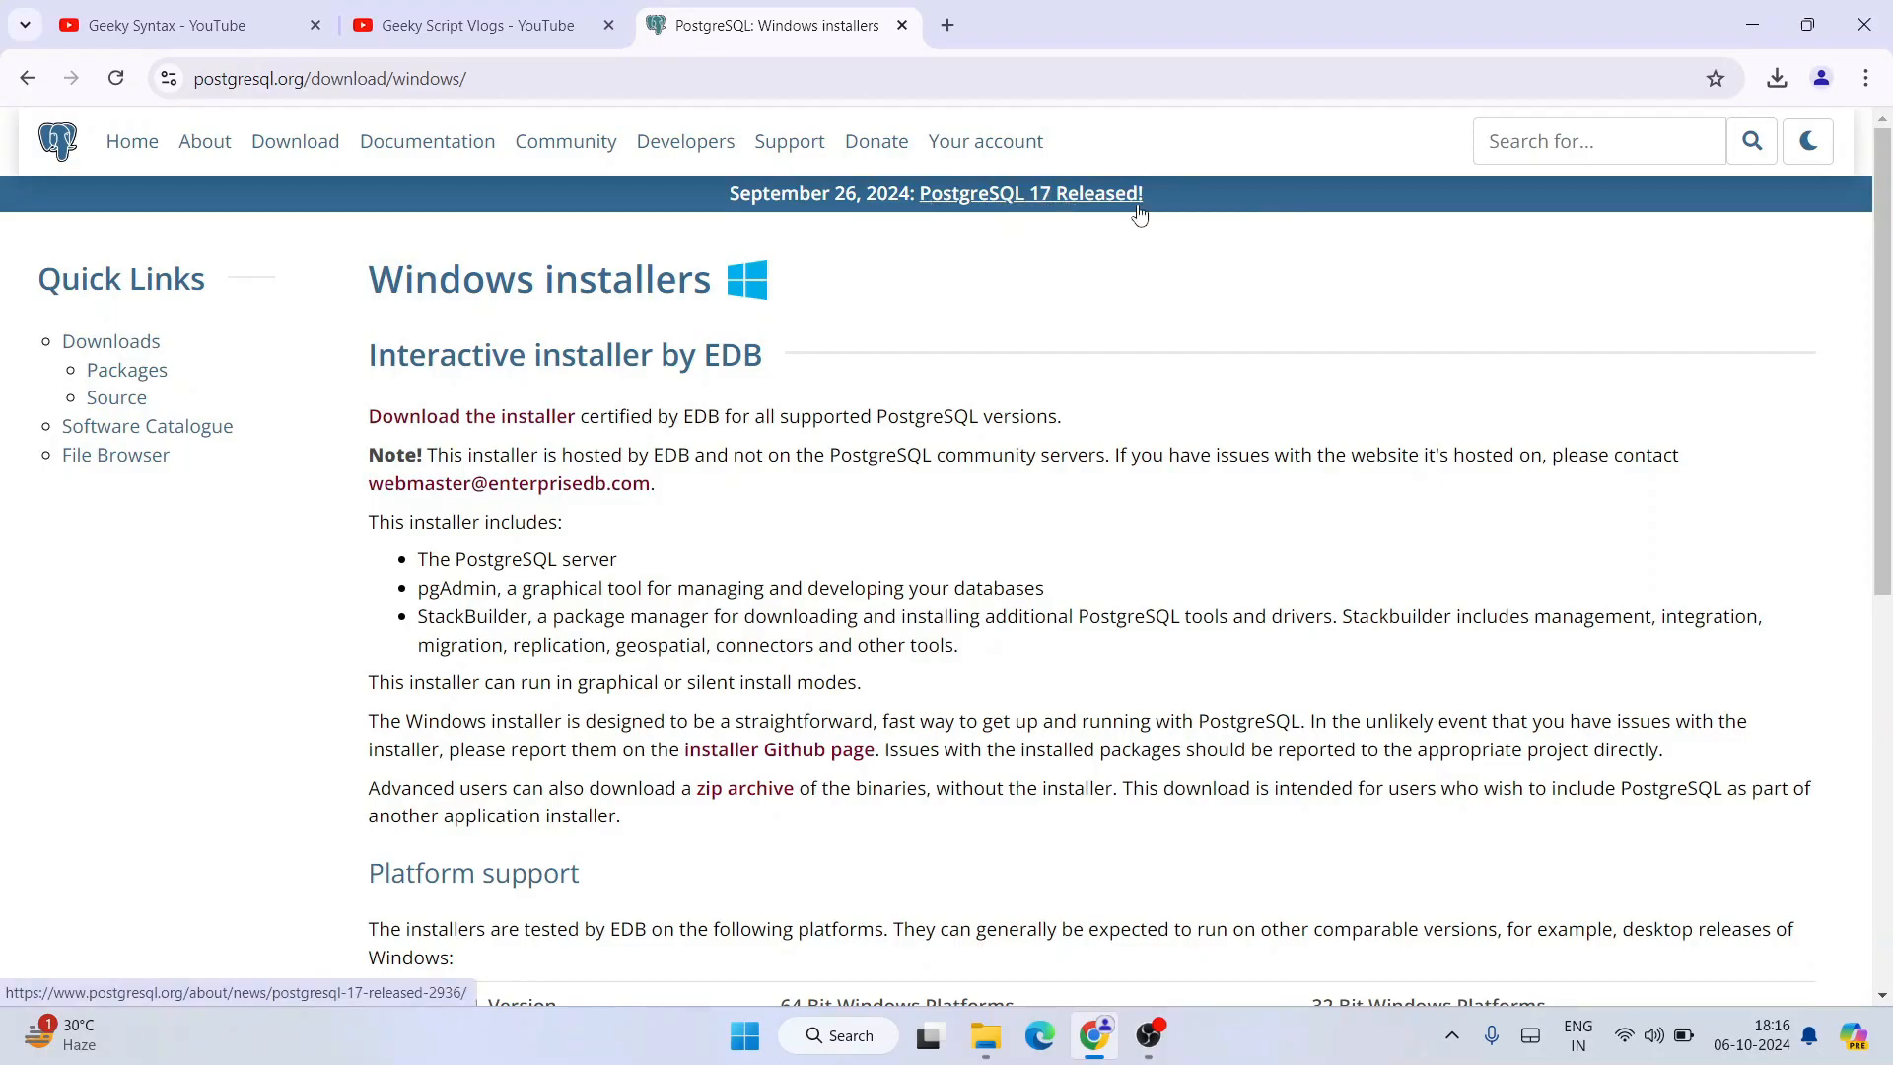
scroll(1013, 427, down, 8)
scroll(457, 553, up, 3)
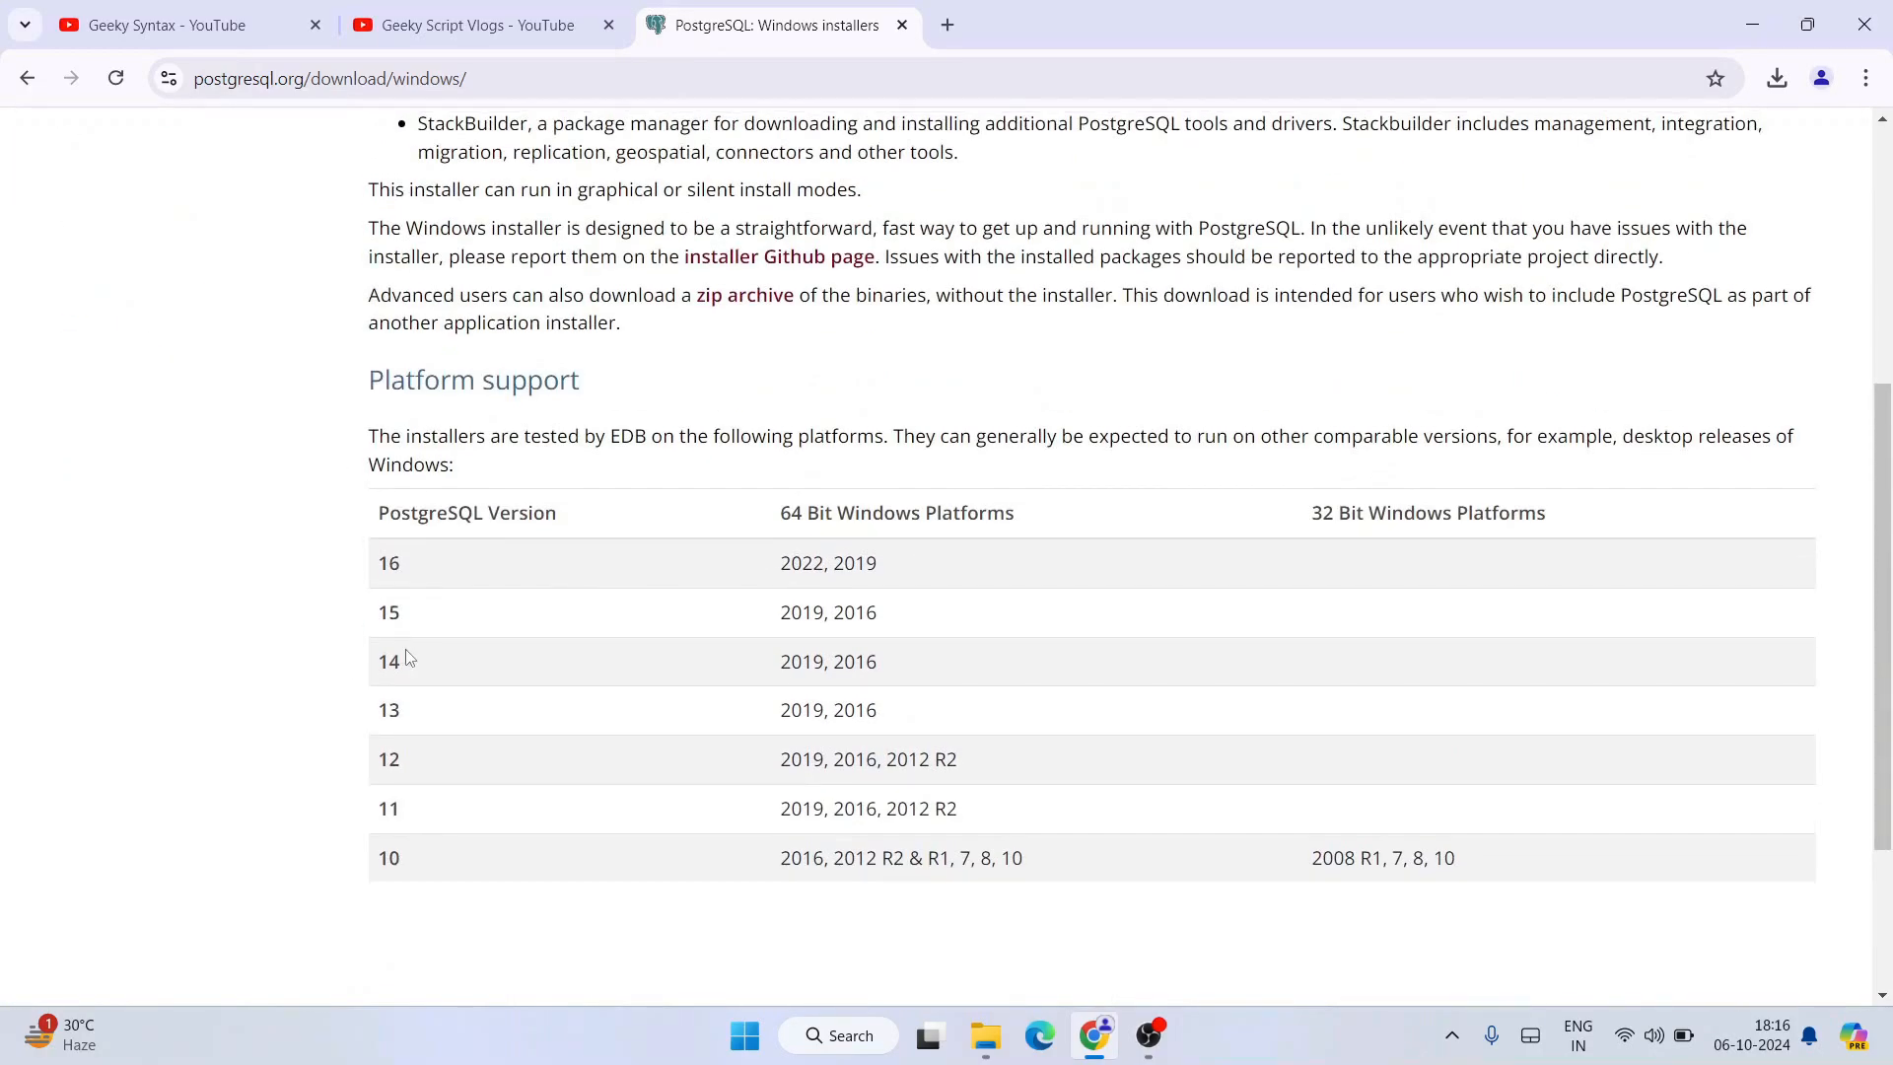
scroll(584, 636, up, 5)
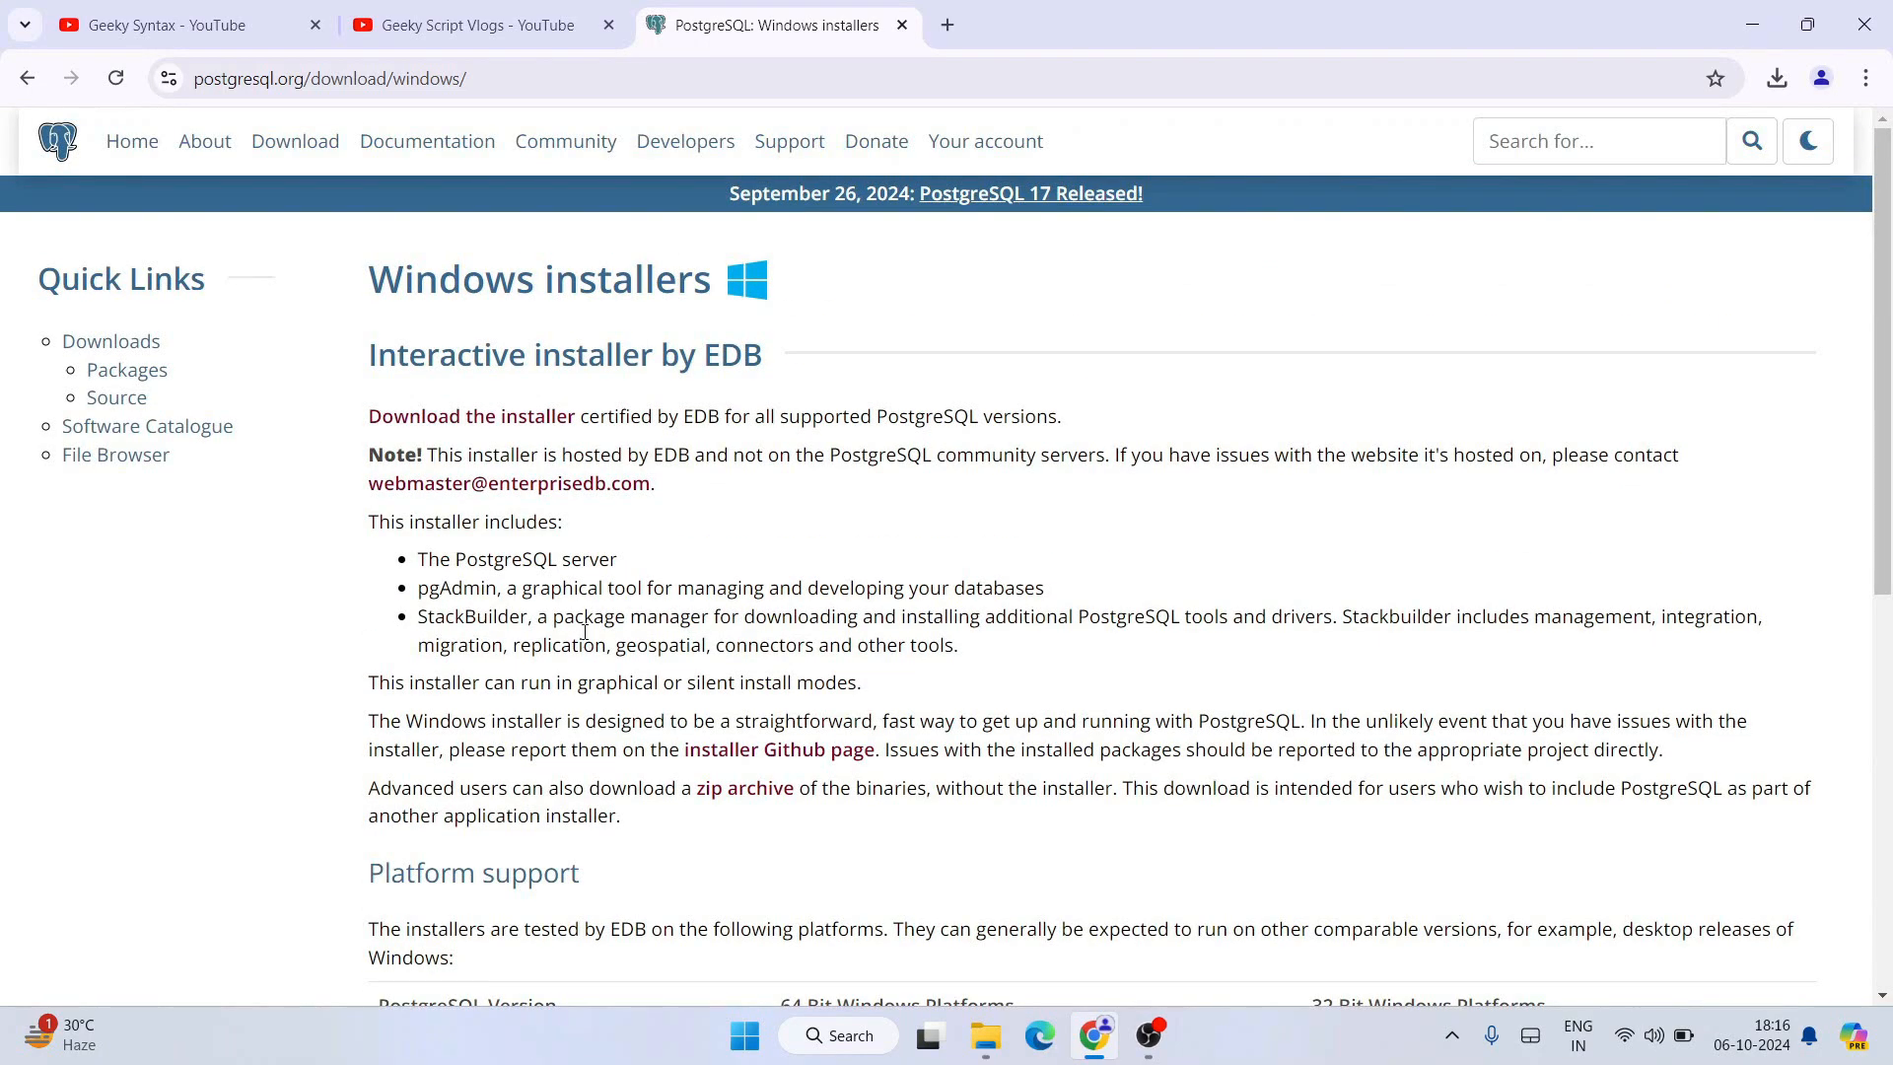
Open the EDB installer download page and review the newest PostgreSQL version and the platforms offered
click(479, 423)
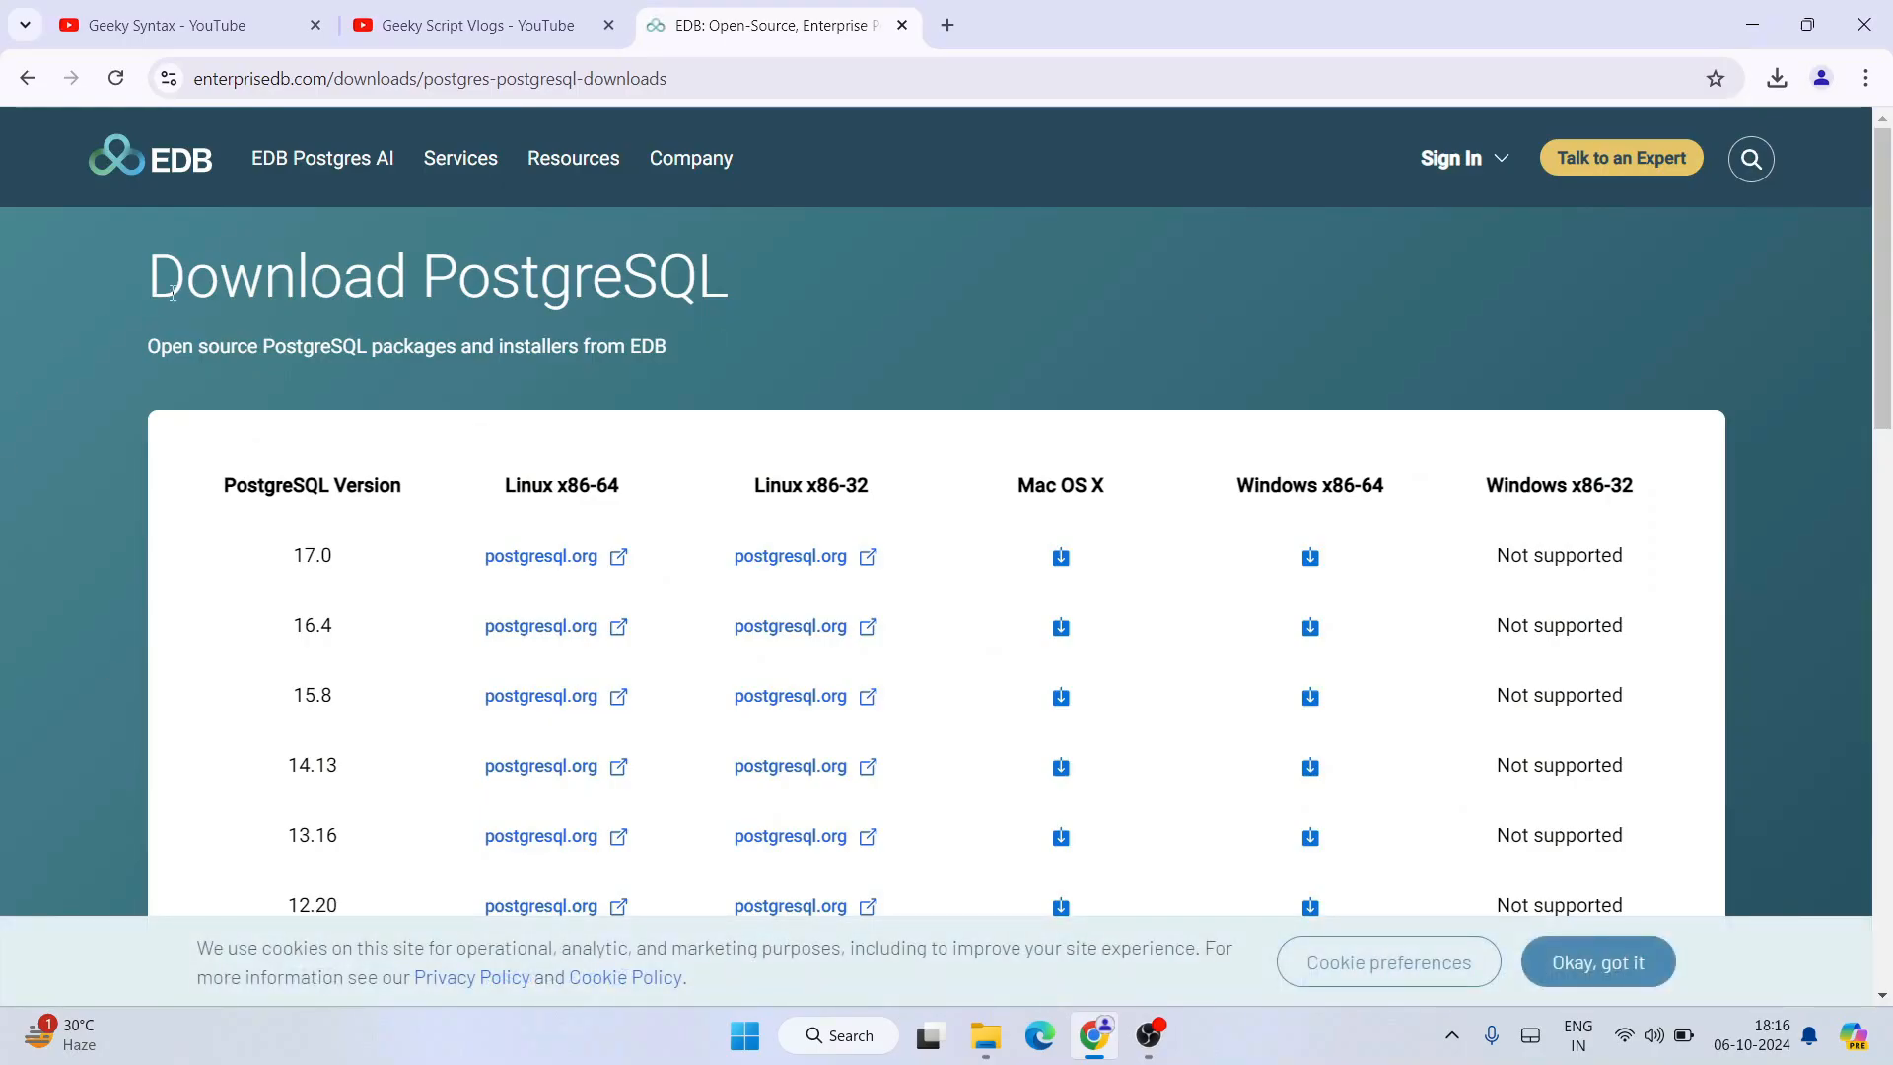
drag(172, 293, 1417, 318)
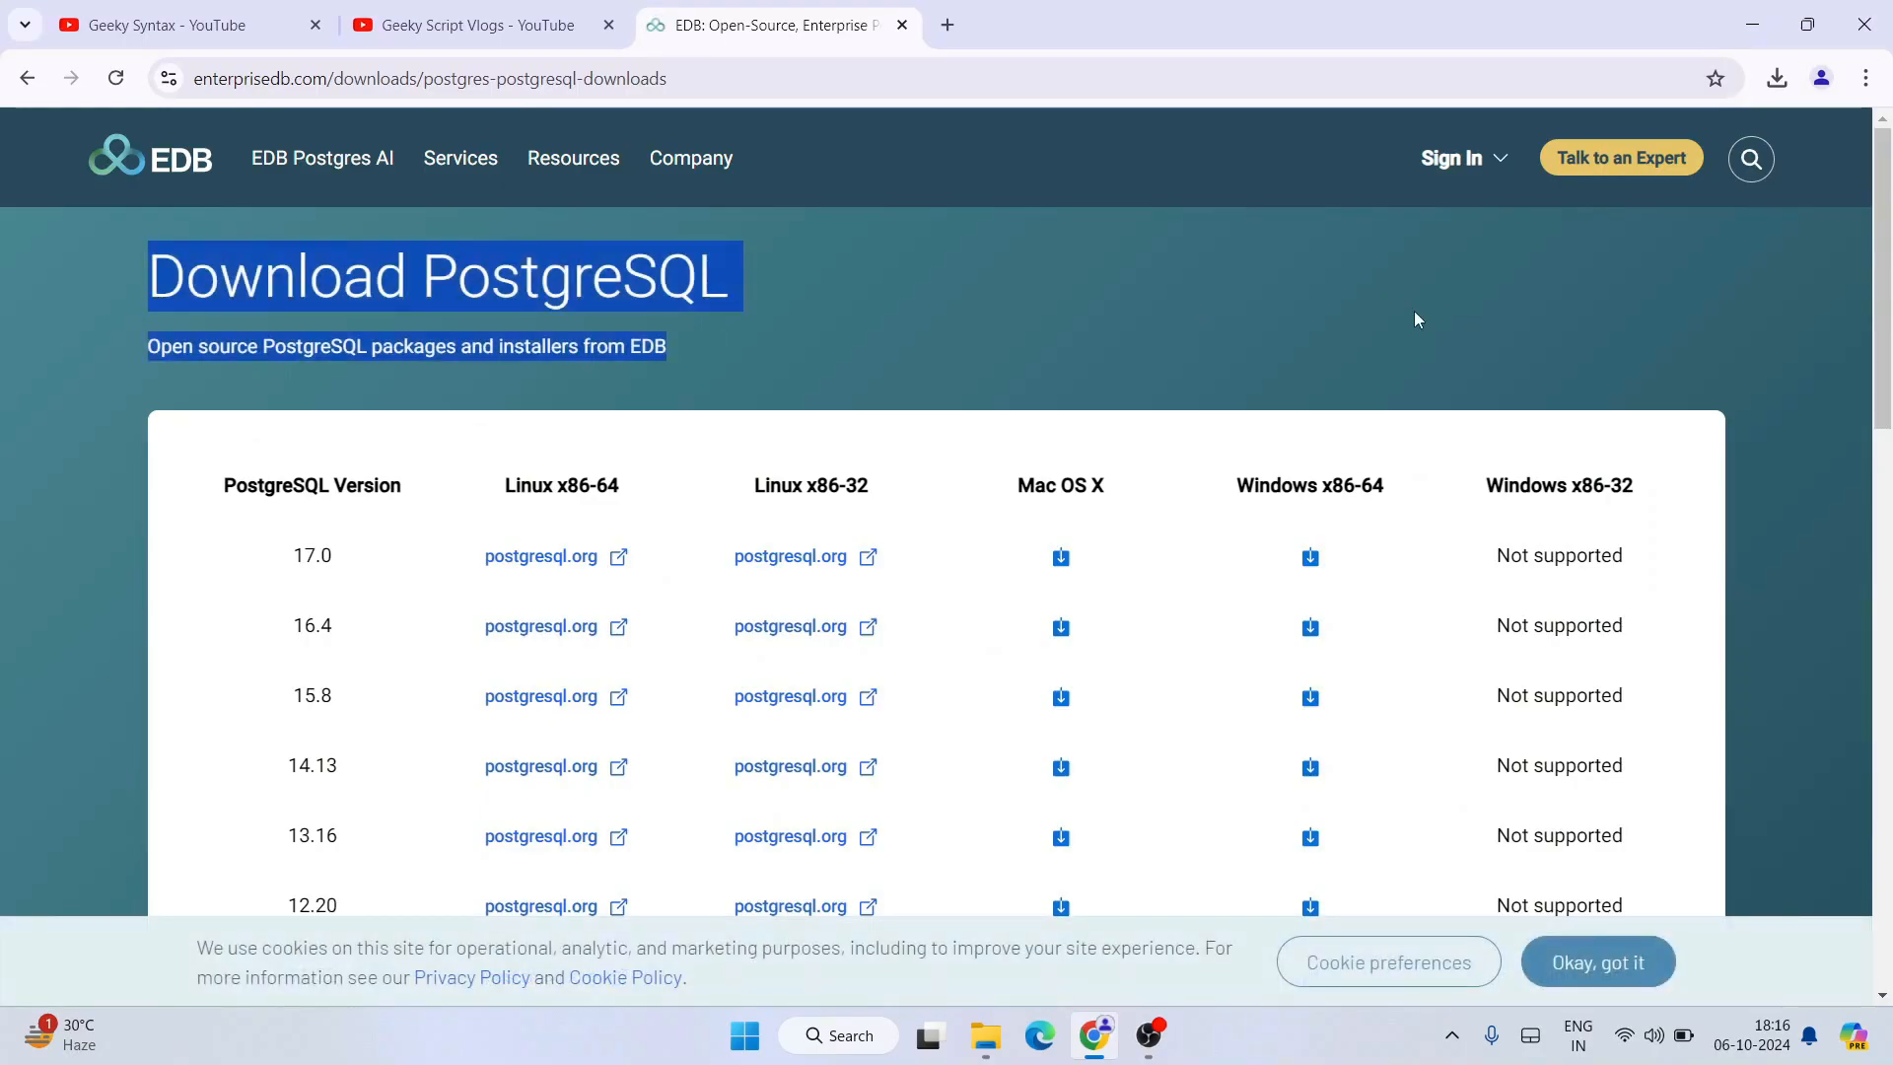
scroll(1006, 325, down, 1)
drag(290, 430, 338, 437)
click(353, 446)
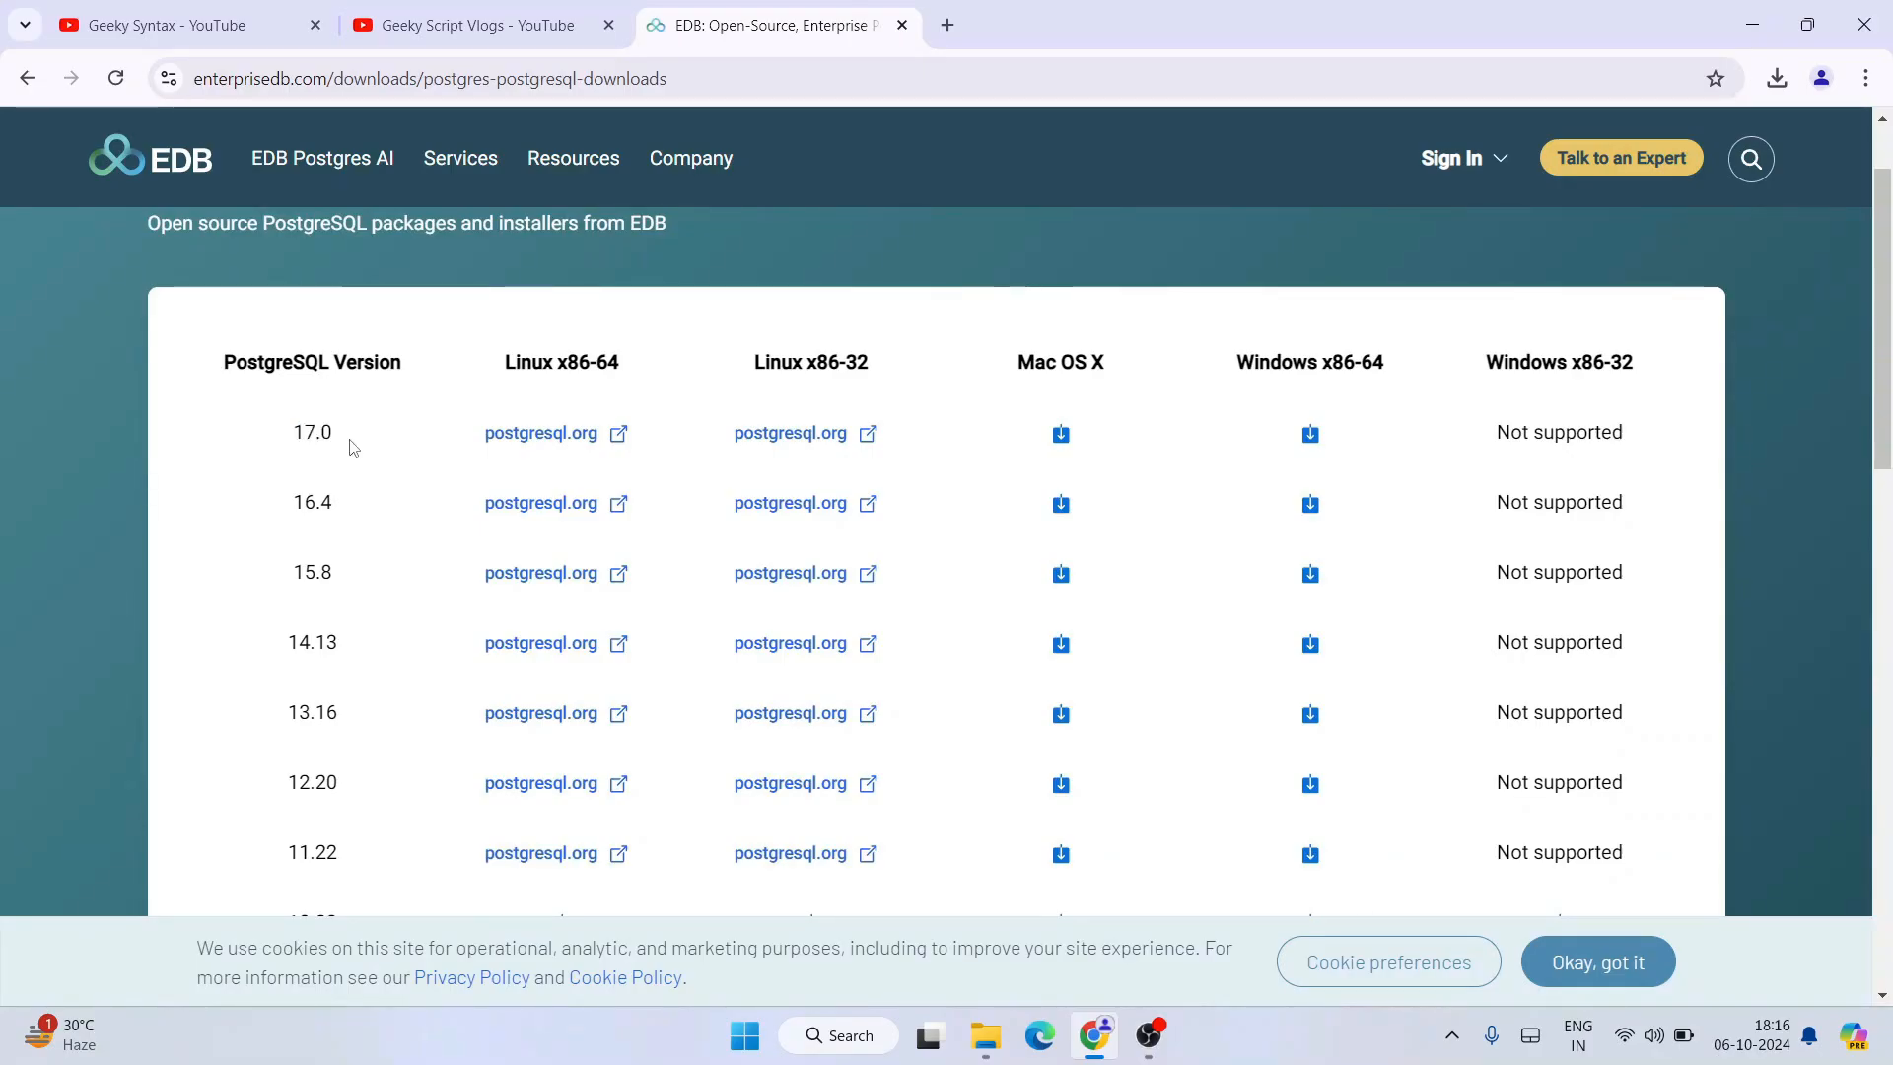
drag(490, 364, 1407, 412)
click(1407, 412)
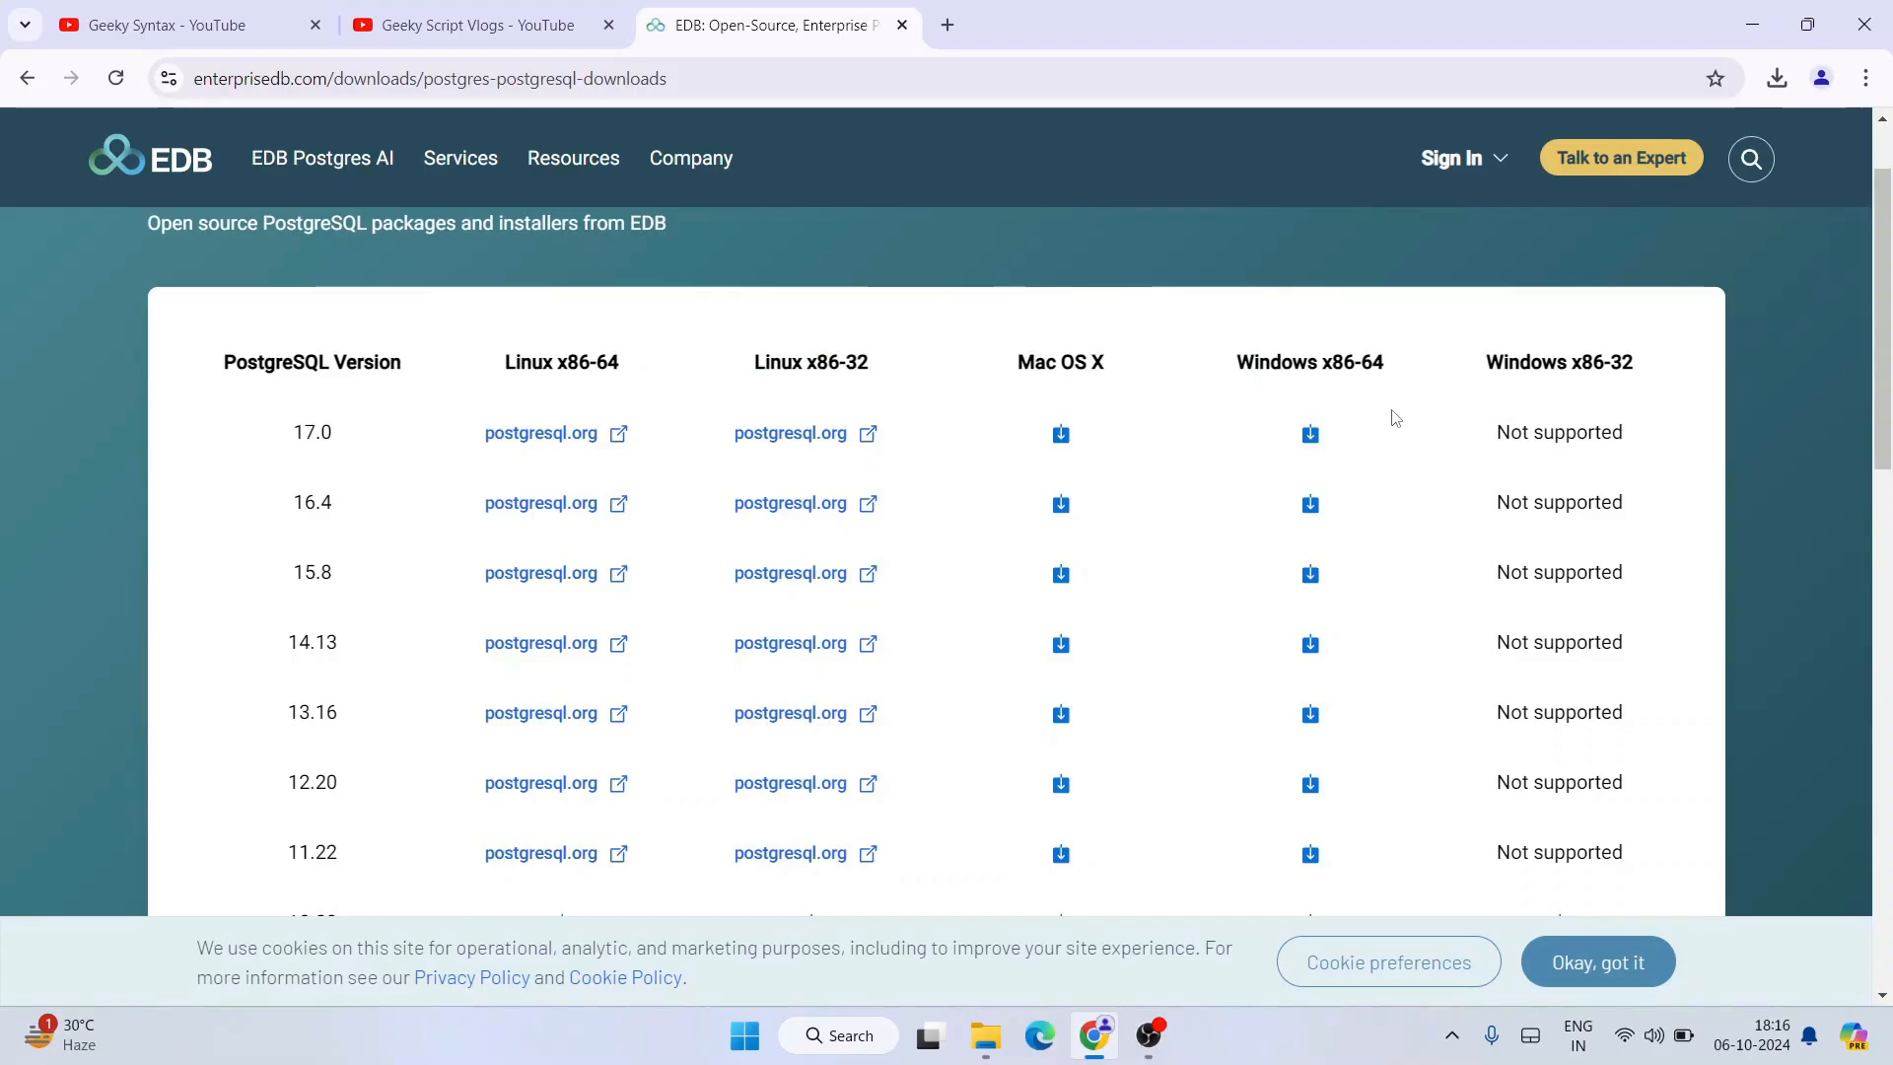
Start downloading the PostgreSQL 17.0 installer for Windows x86-64 and show its progress in the recent downloads
click(1315, 438)
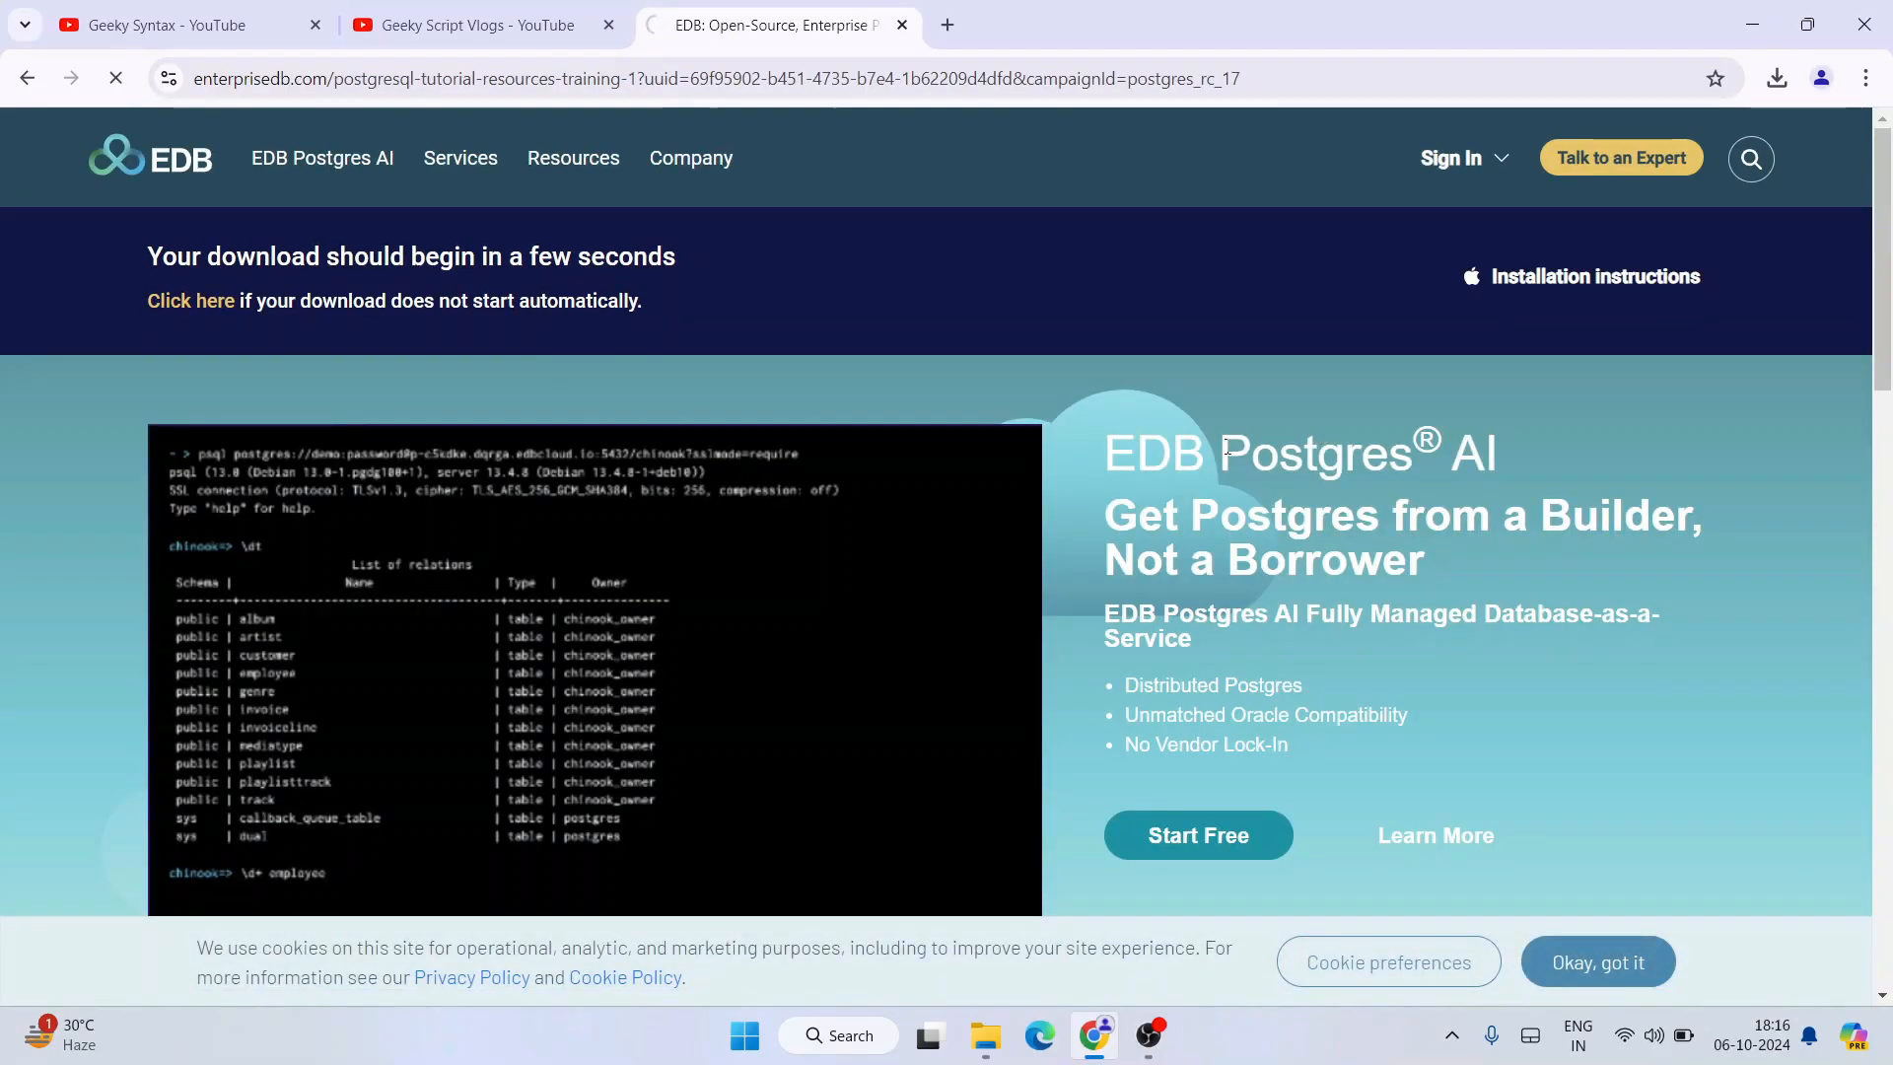
drag(162, 255, 1007, 286)
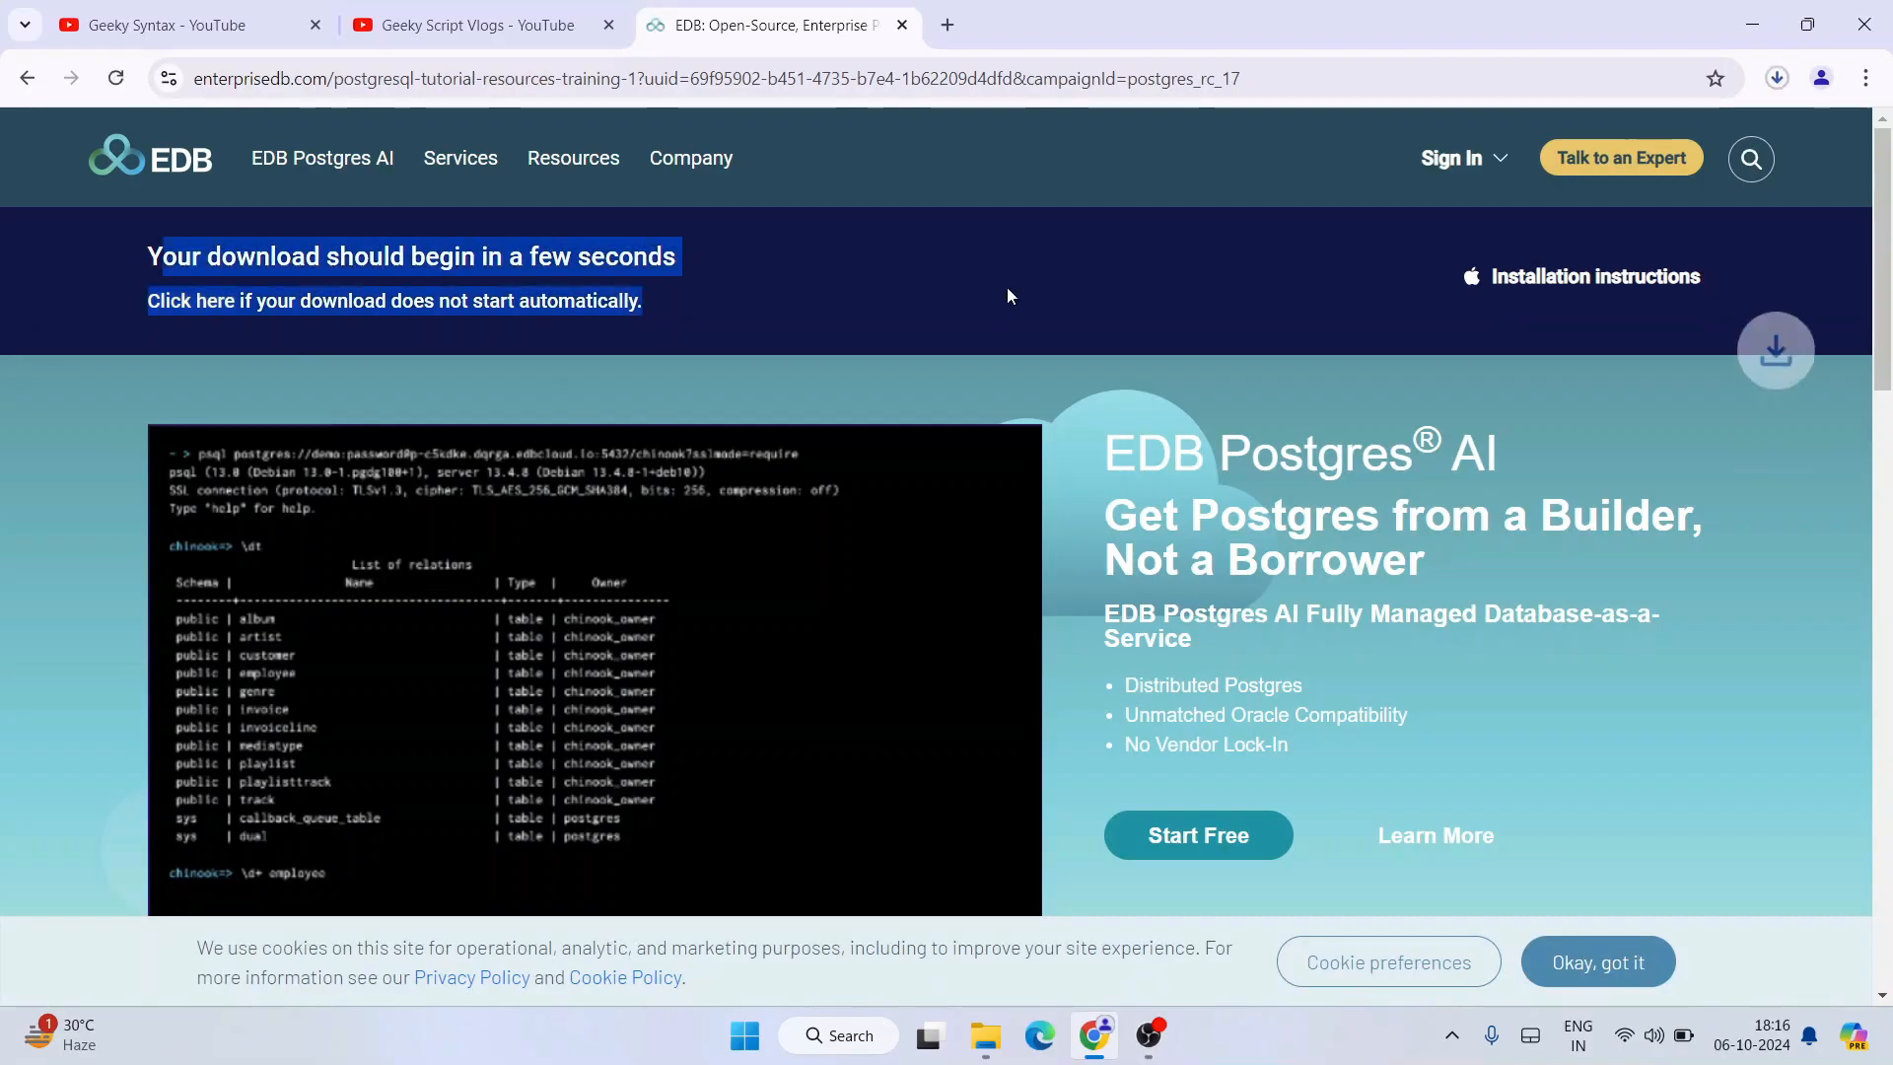
click(781, 302)
click(1777, 78)
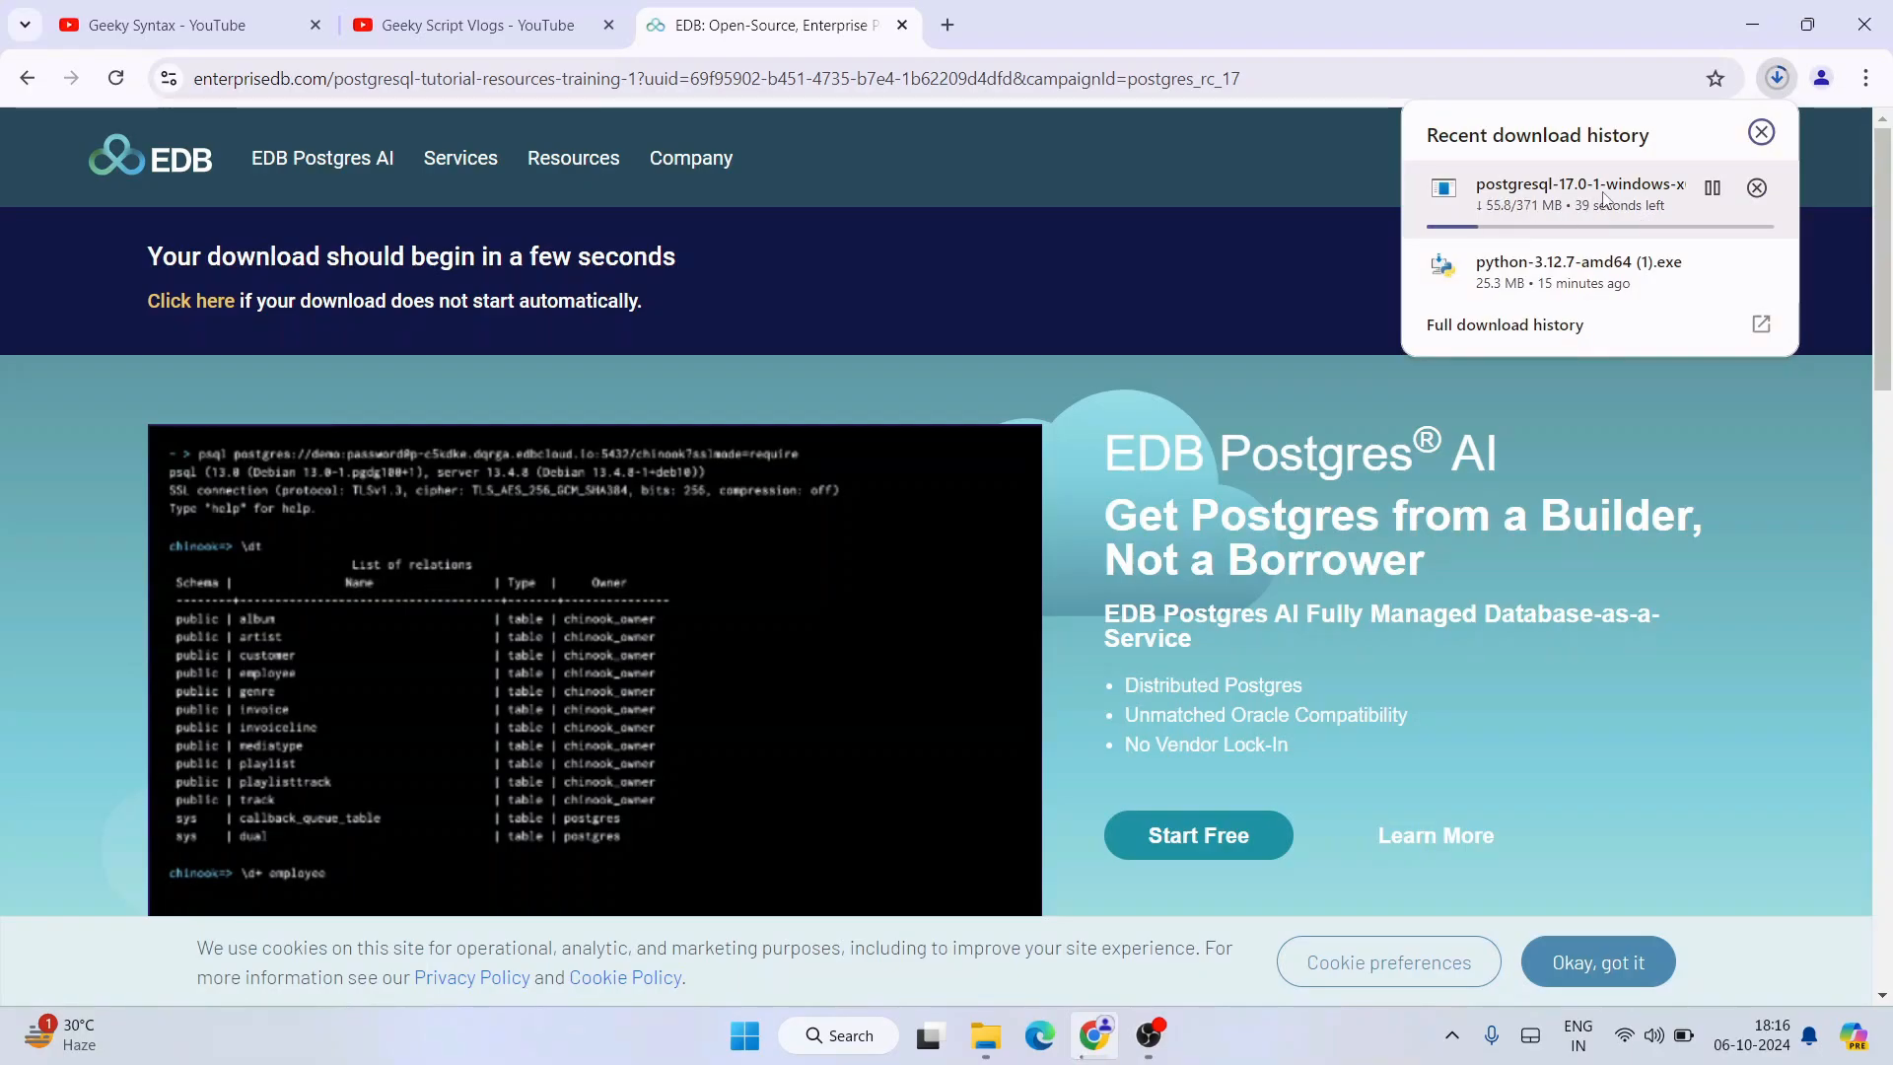
Cancel the running PostgreSQL installer download and minimize the browser
click(1757, 188)
click(1761, 131)
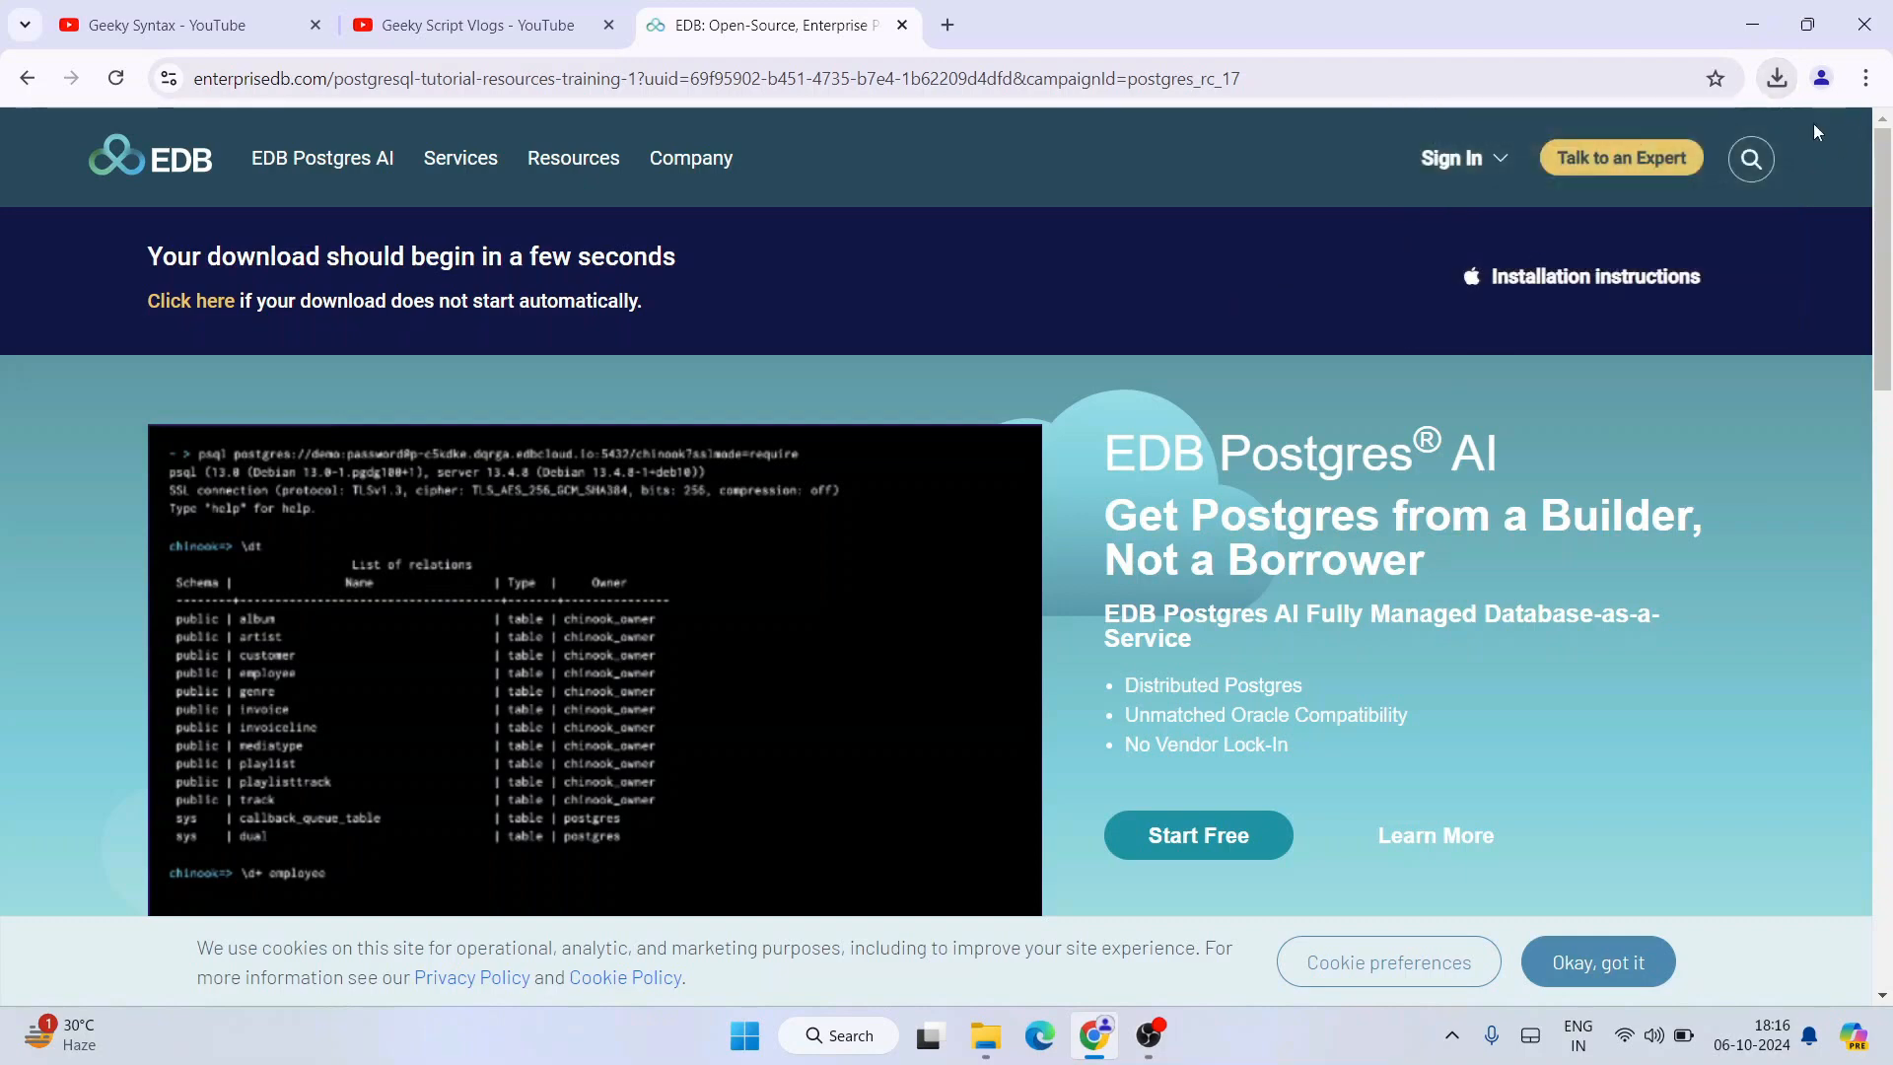
click(1752, 24)
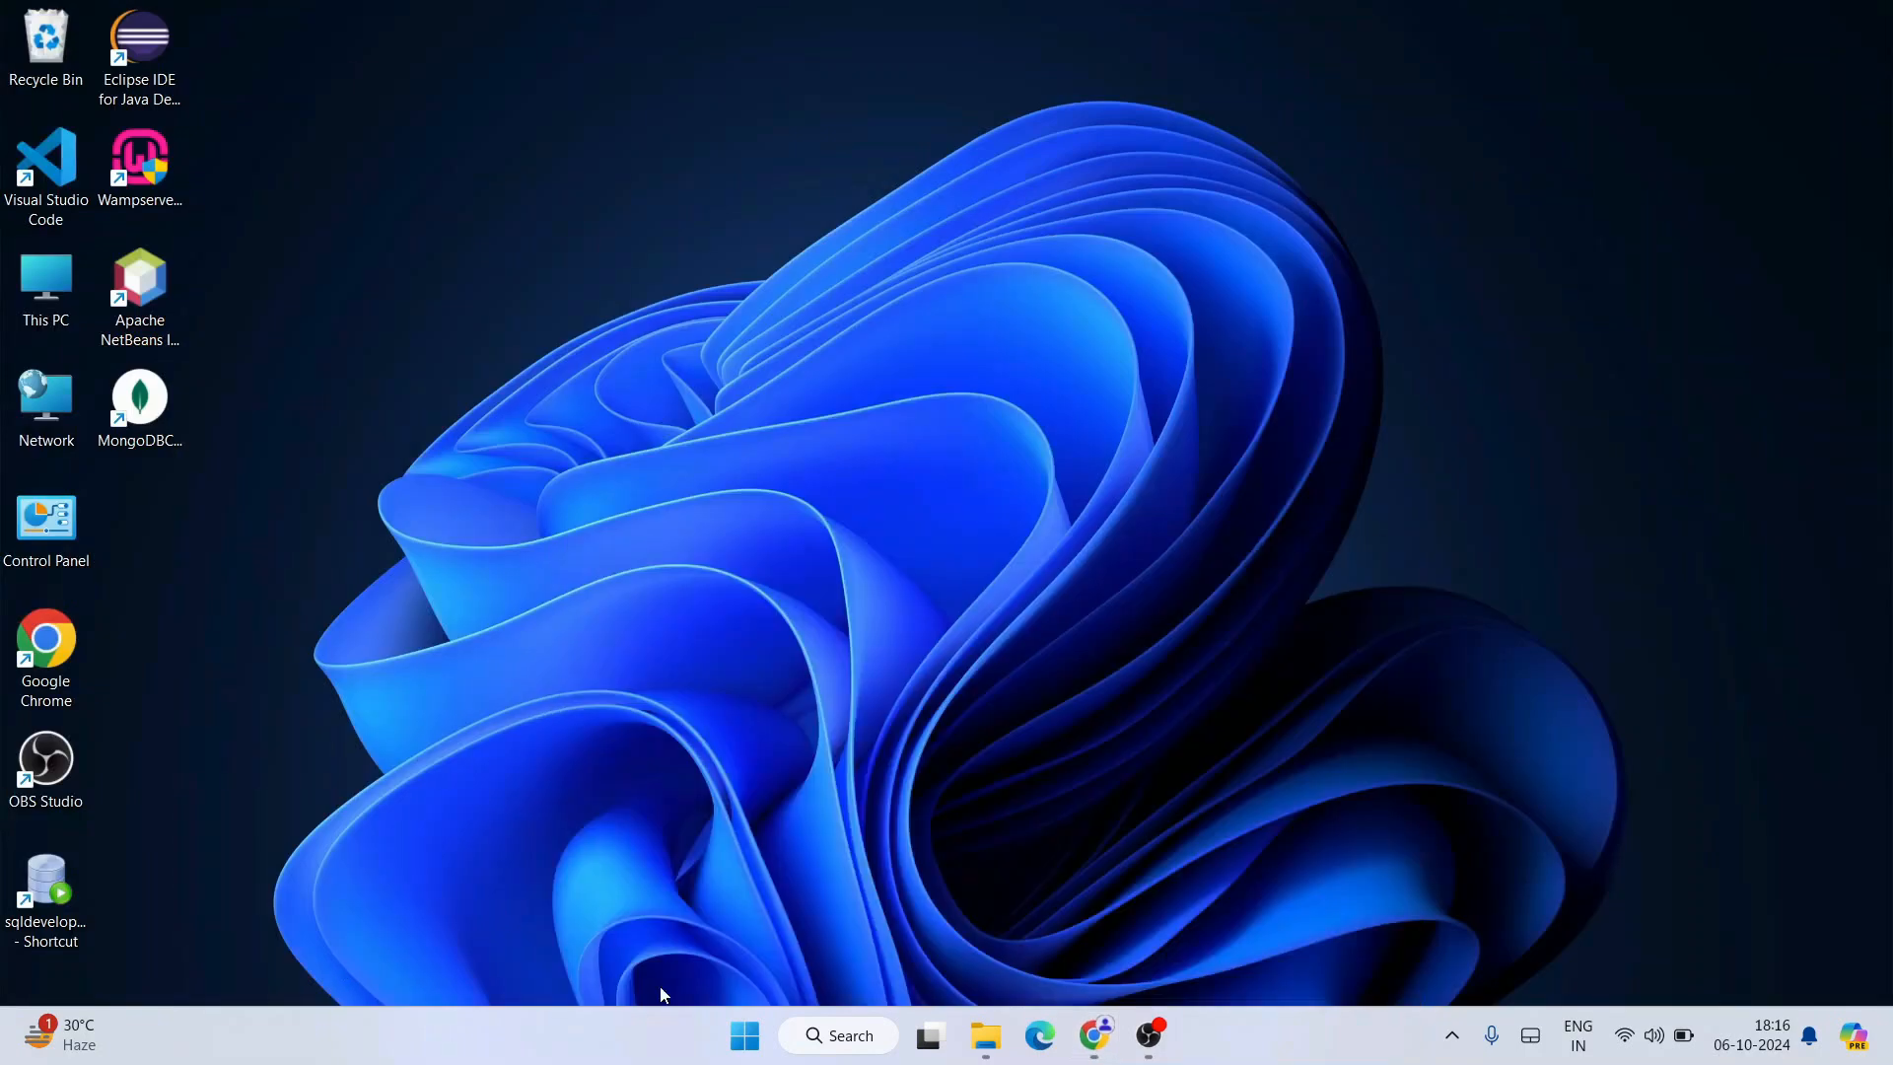
Launch postgresql-17.0-1-windows-x64.exe from the Downloads\files folder and advance the setup wizard to the Installation Directory page
click(985, 1035)
click(345, 237)
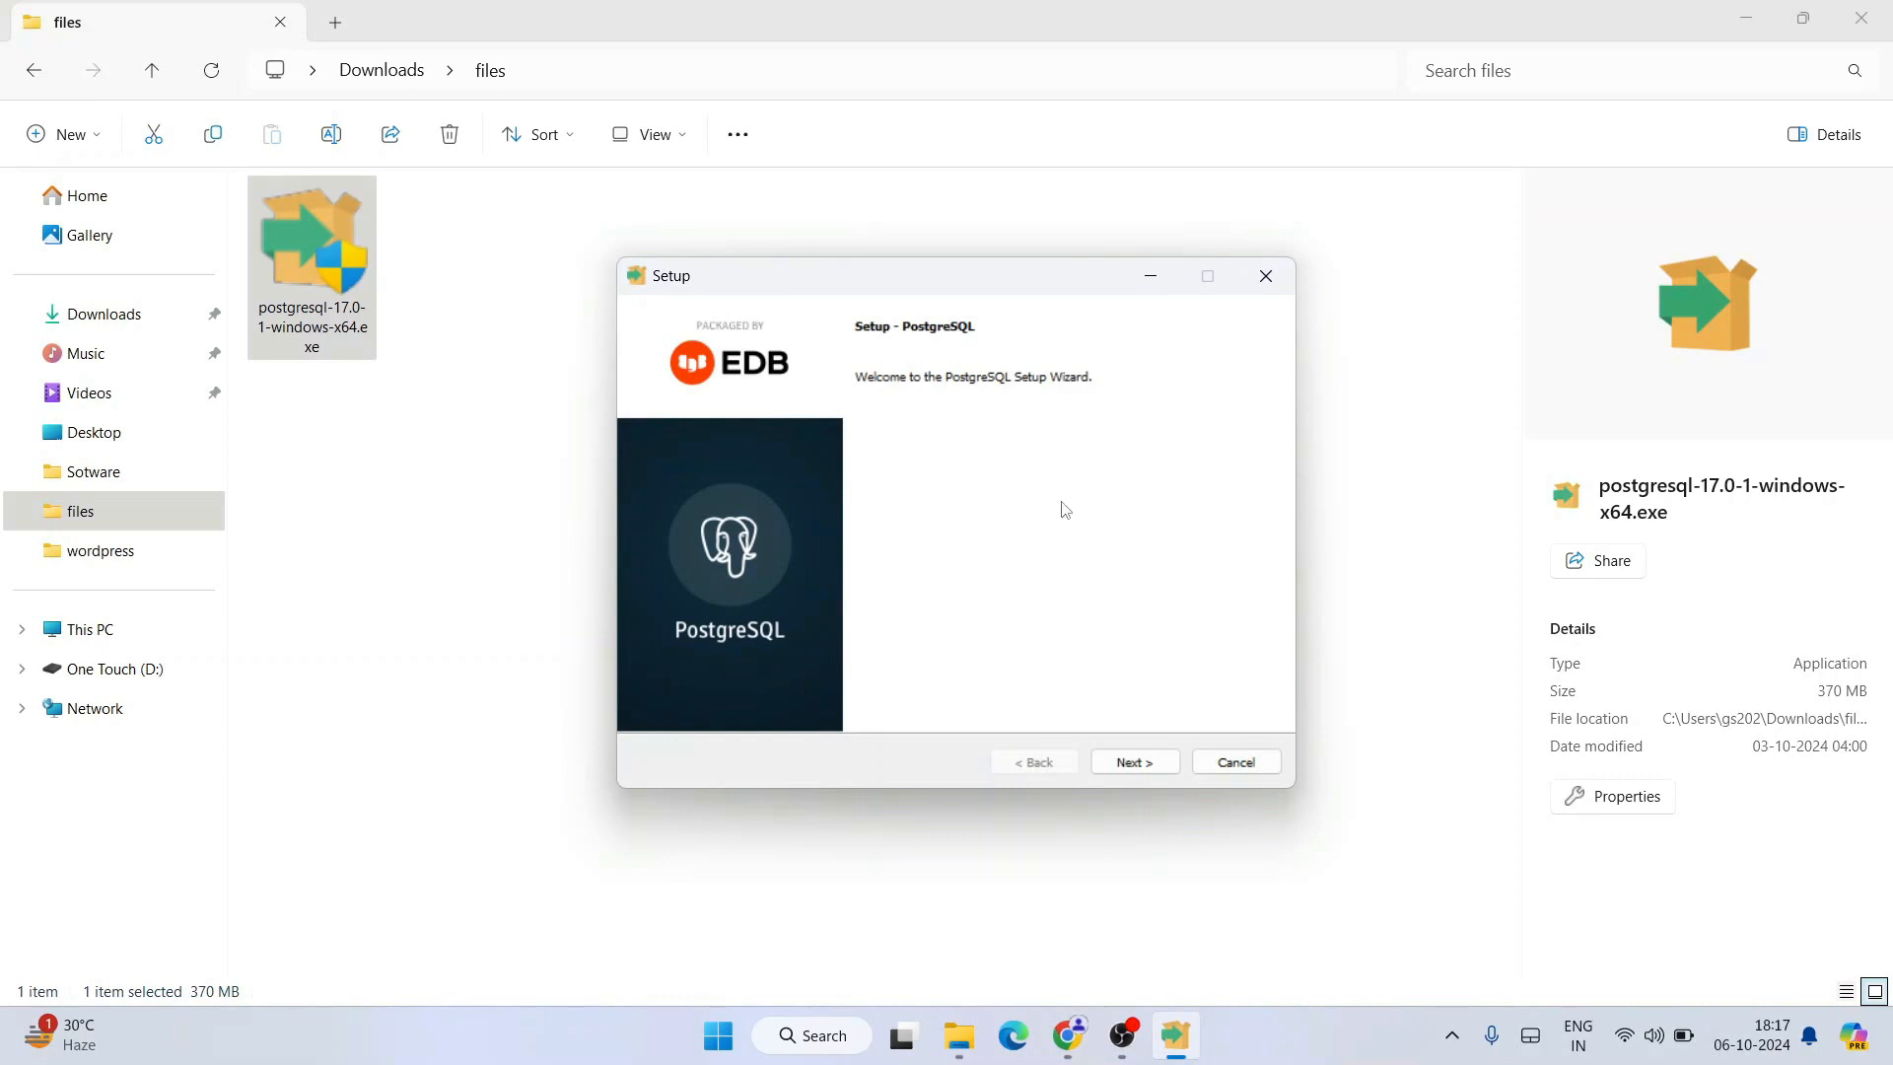
click(1754, 14)
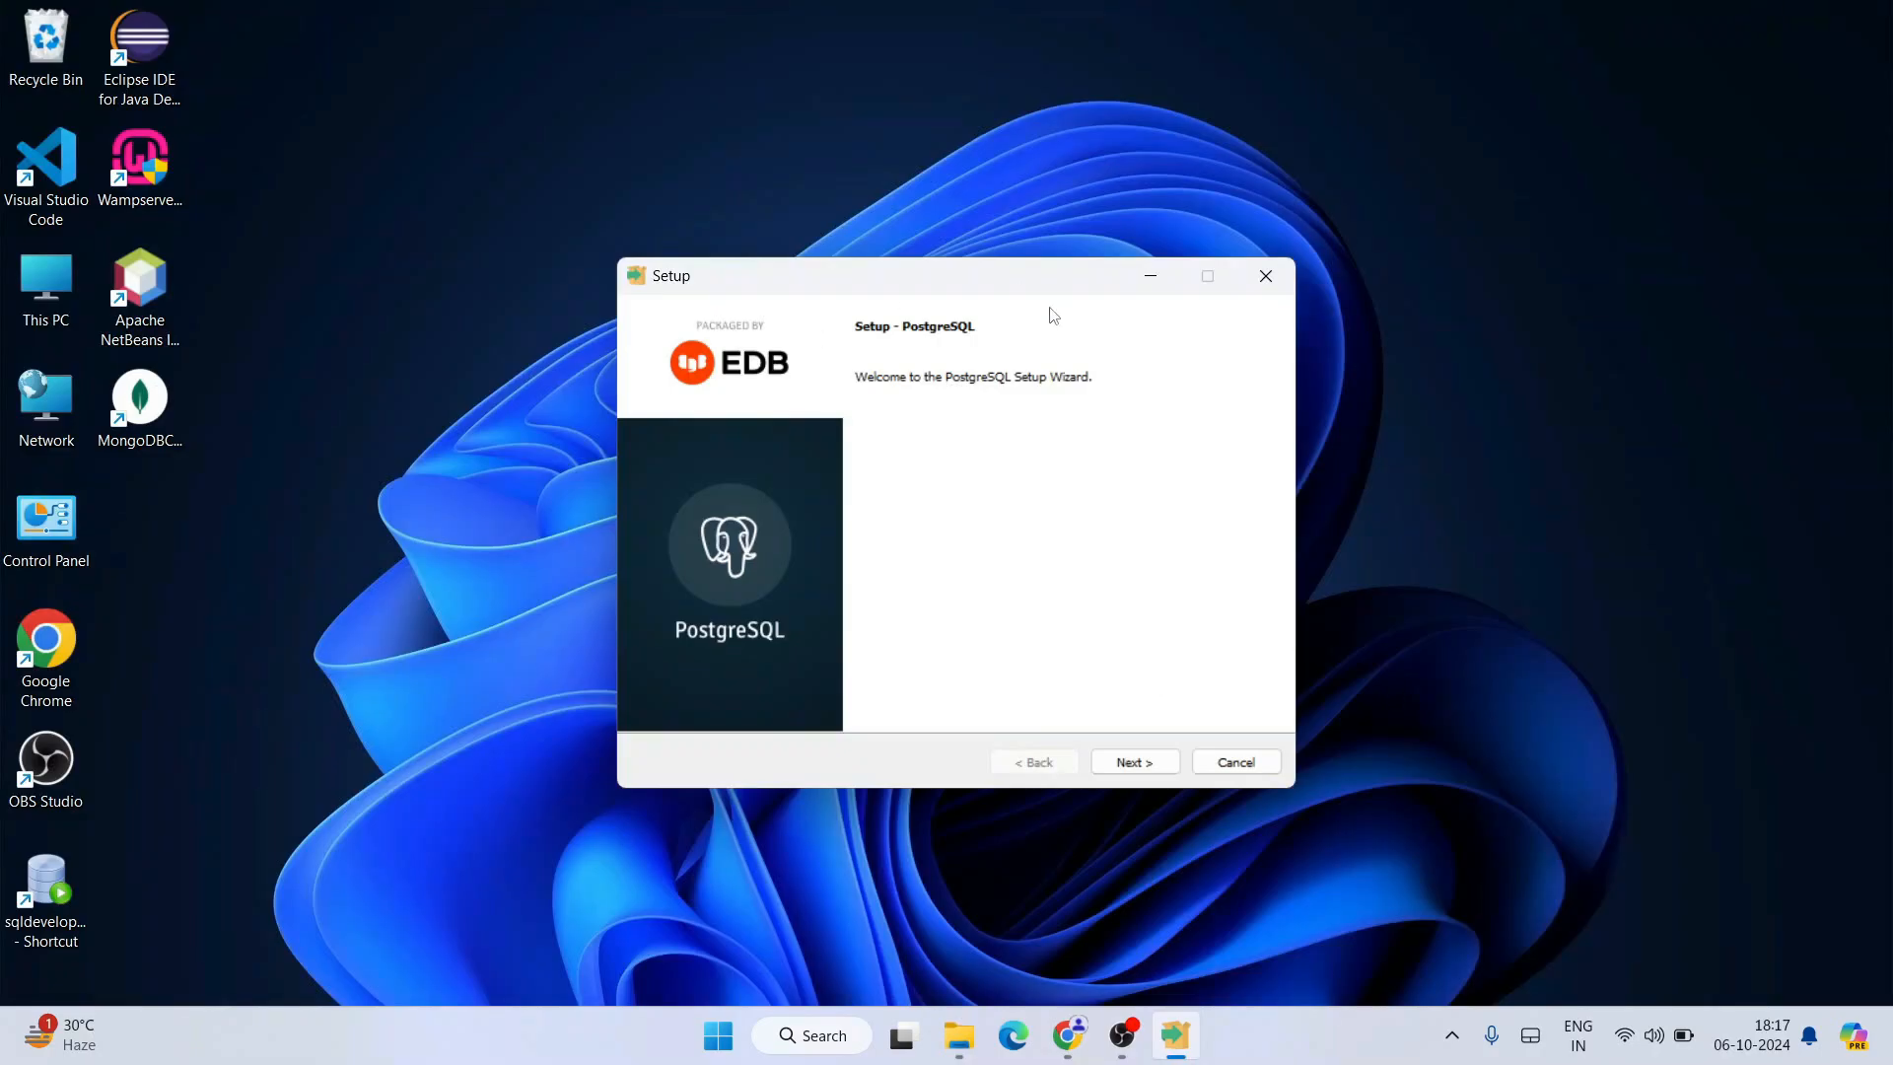
drag(956, 277, 969, 280)
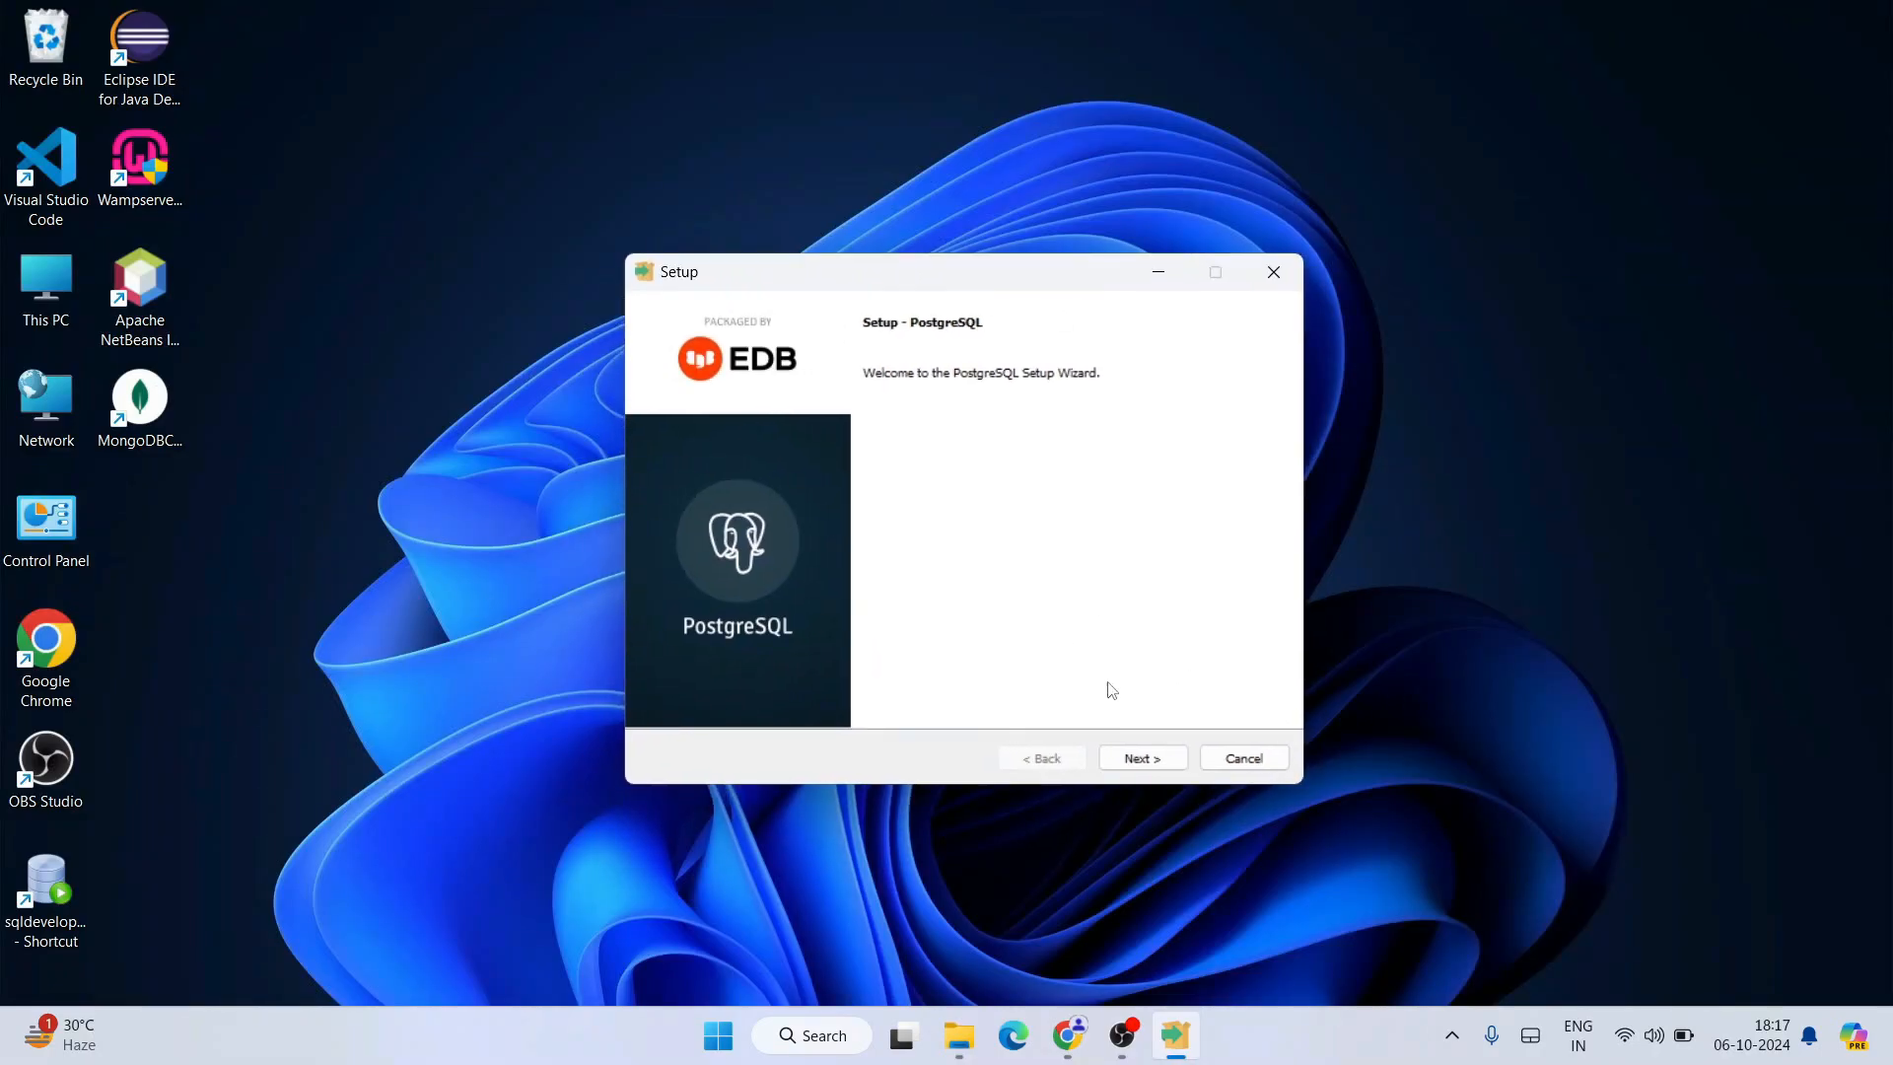
click(1128, 757)
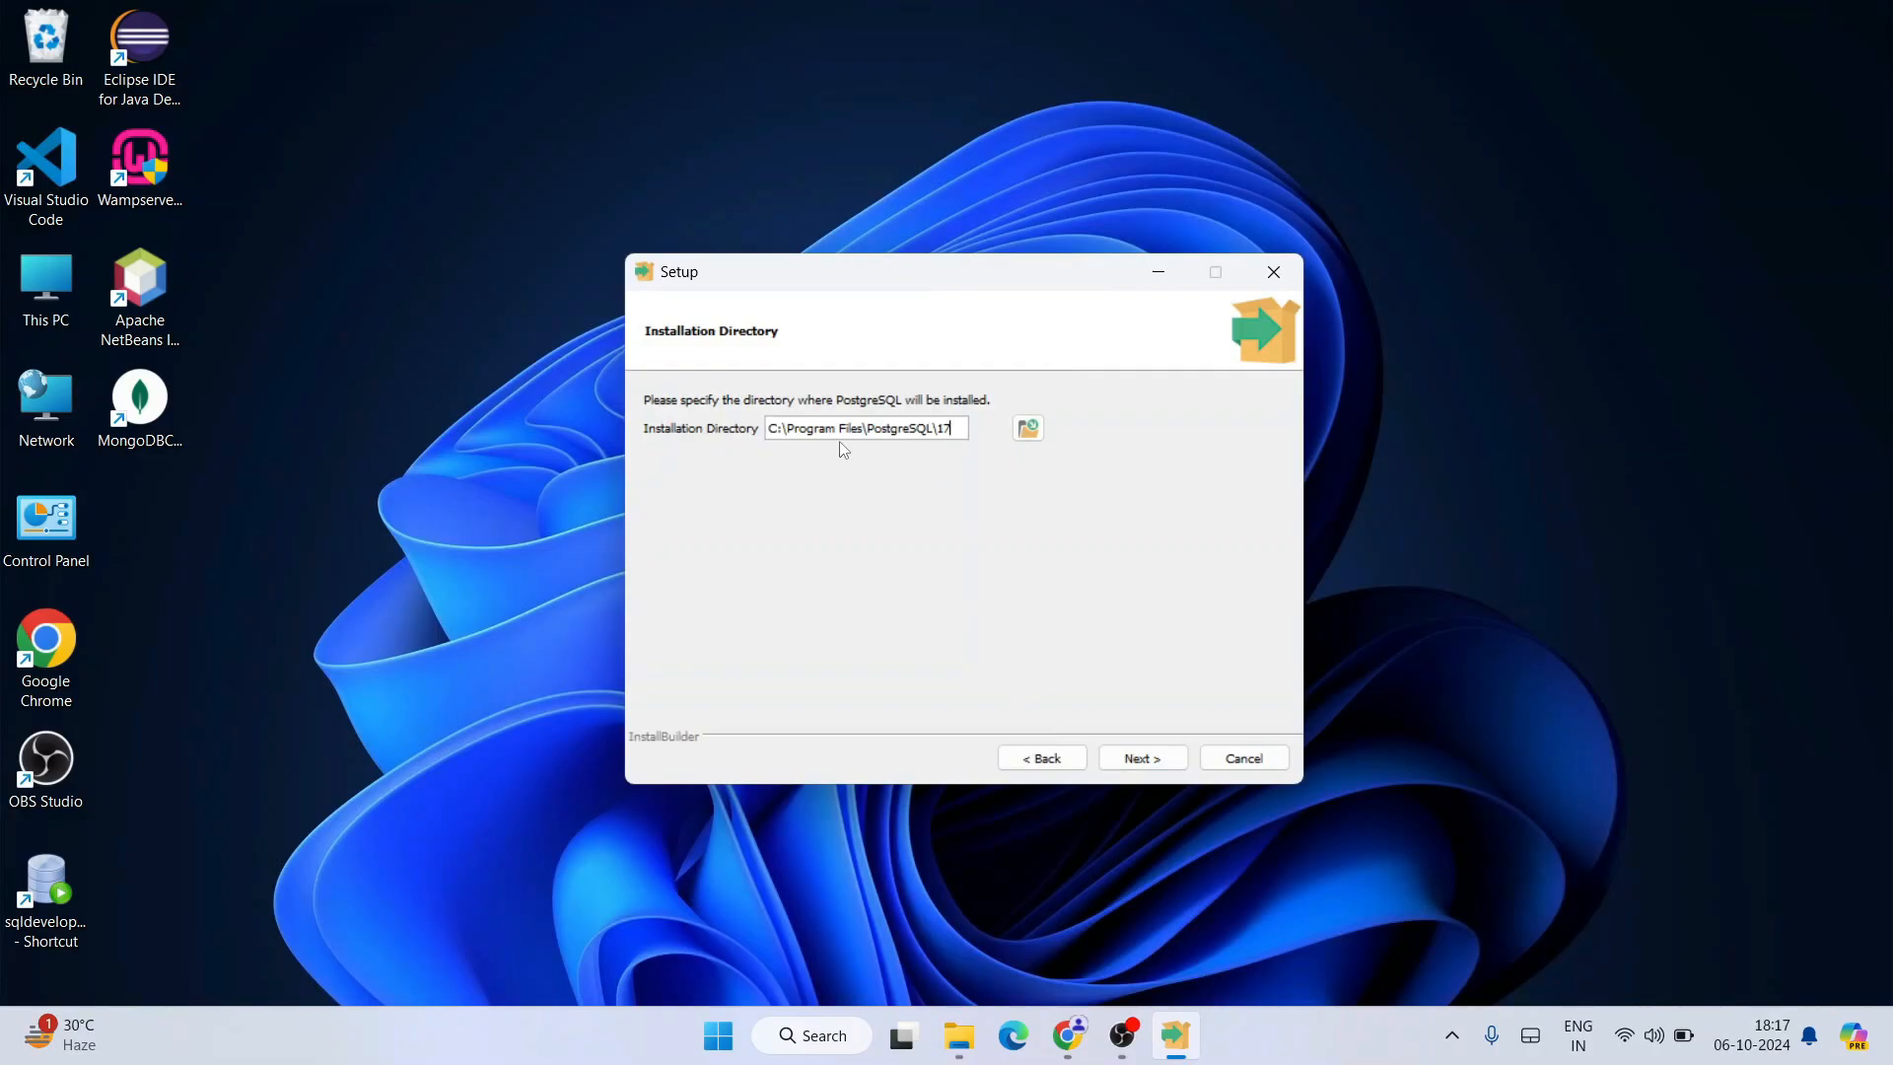
Review the installation directory, keep C:\Program Files\PostgreSQL\17, and continue to the component selection
drag(780, 427, 956, 429)
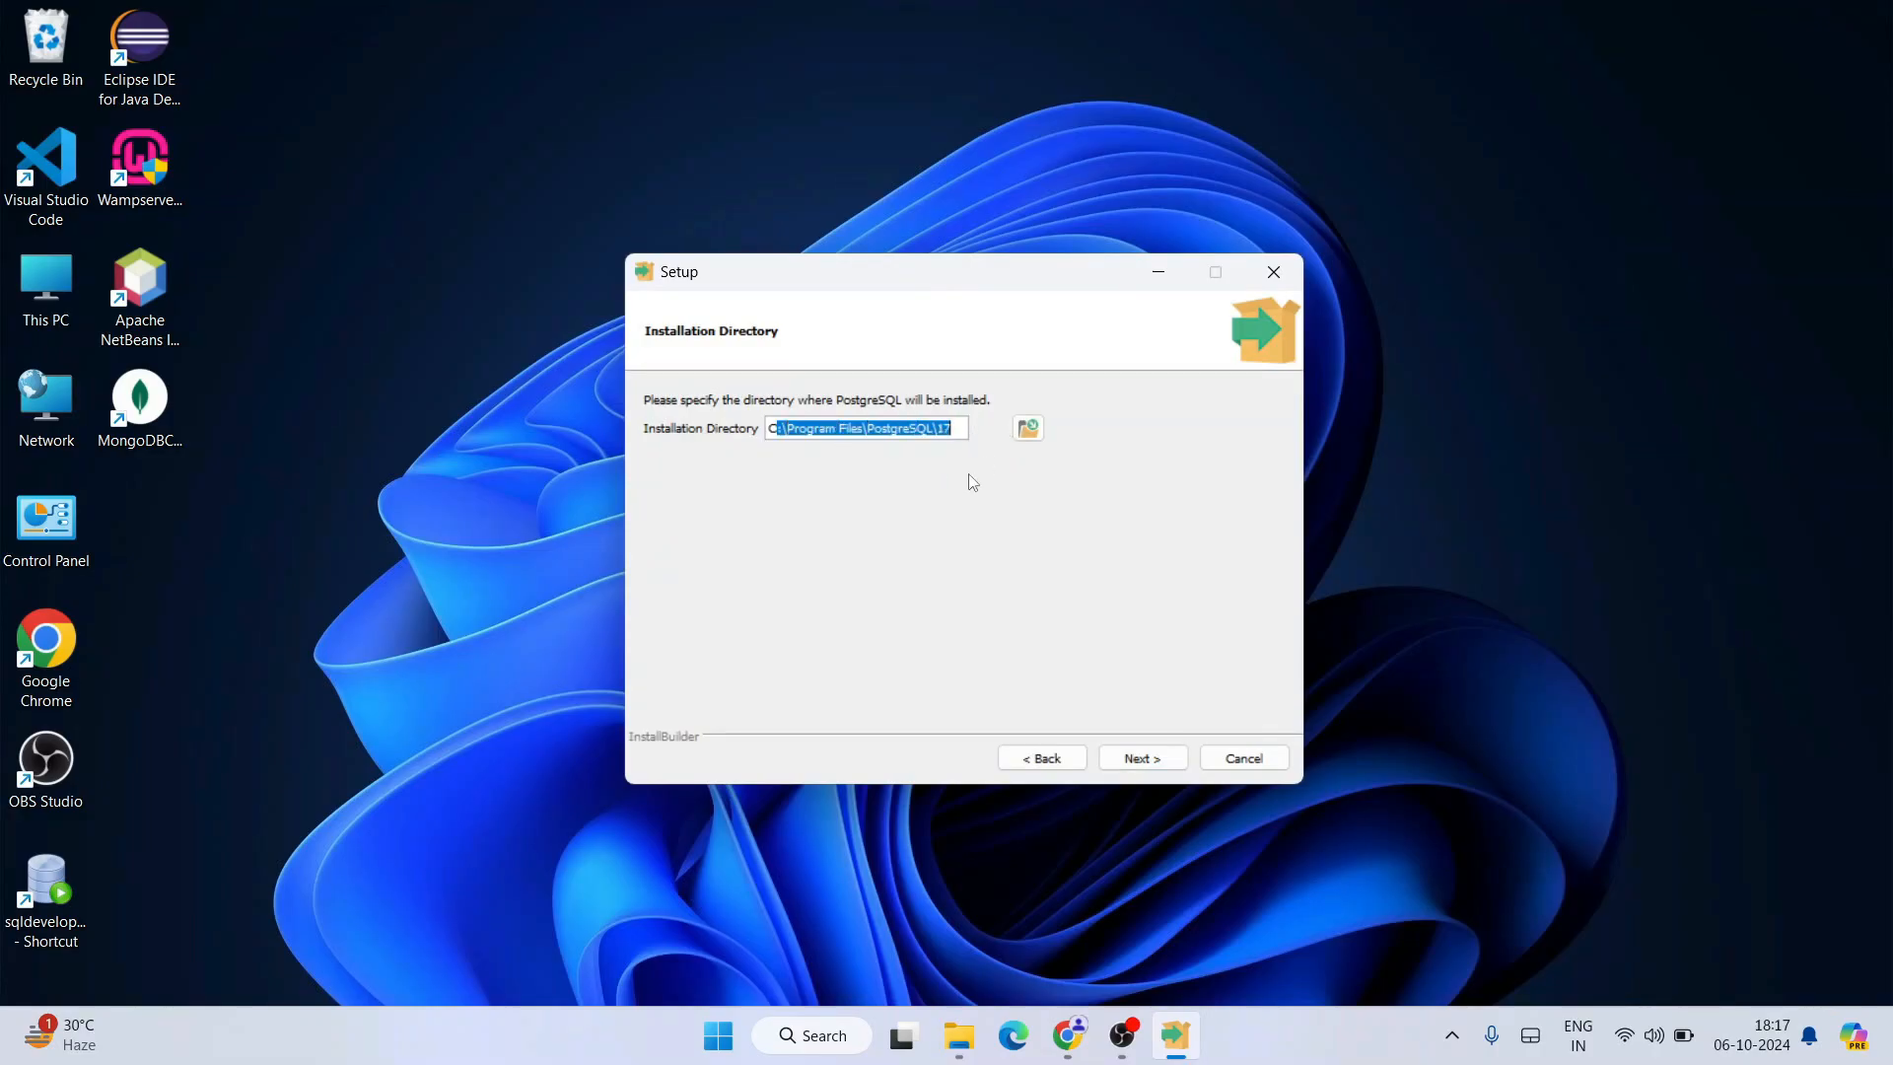
click(892, 430)
drag(867, 428, 947, 428)
click(953, 429)
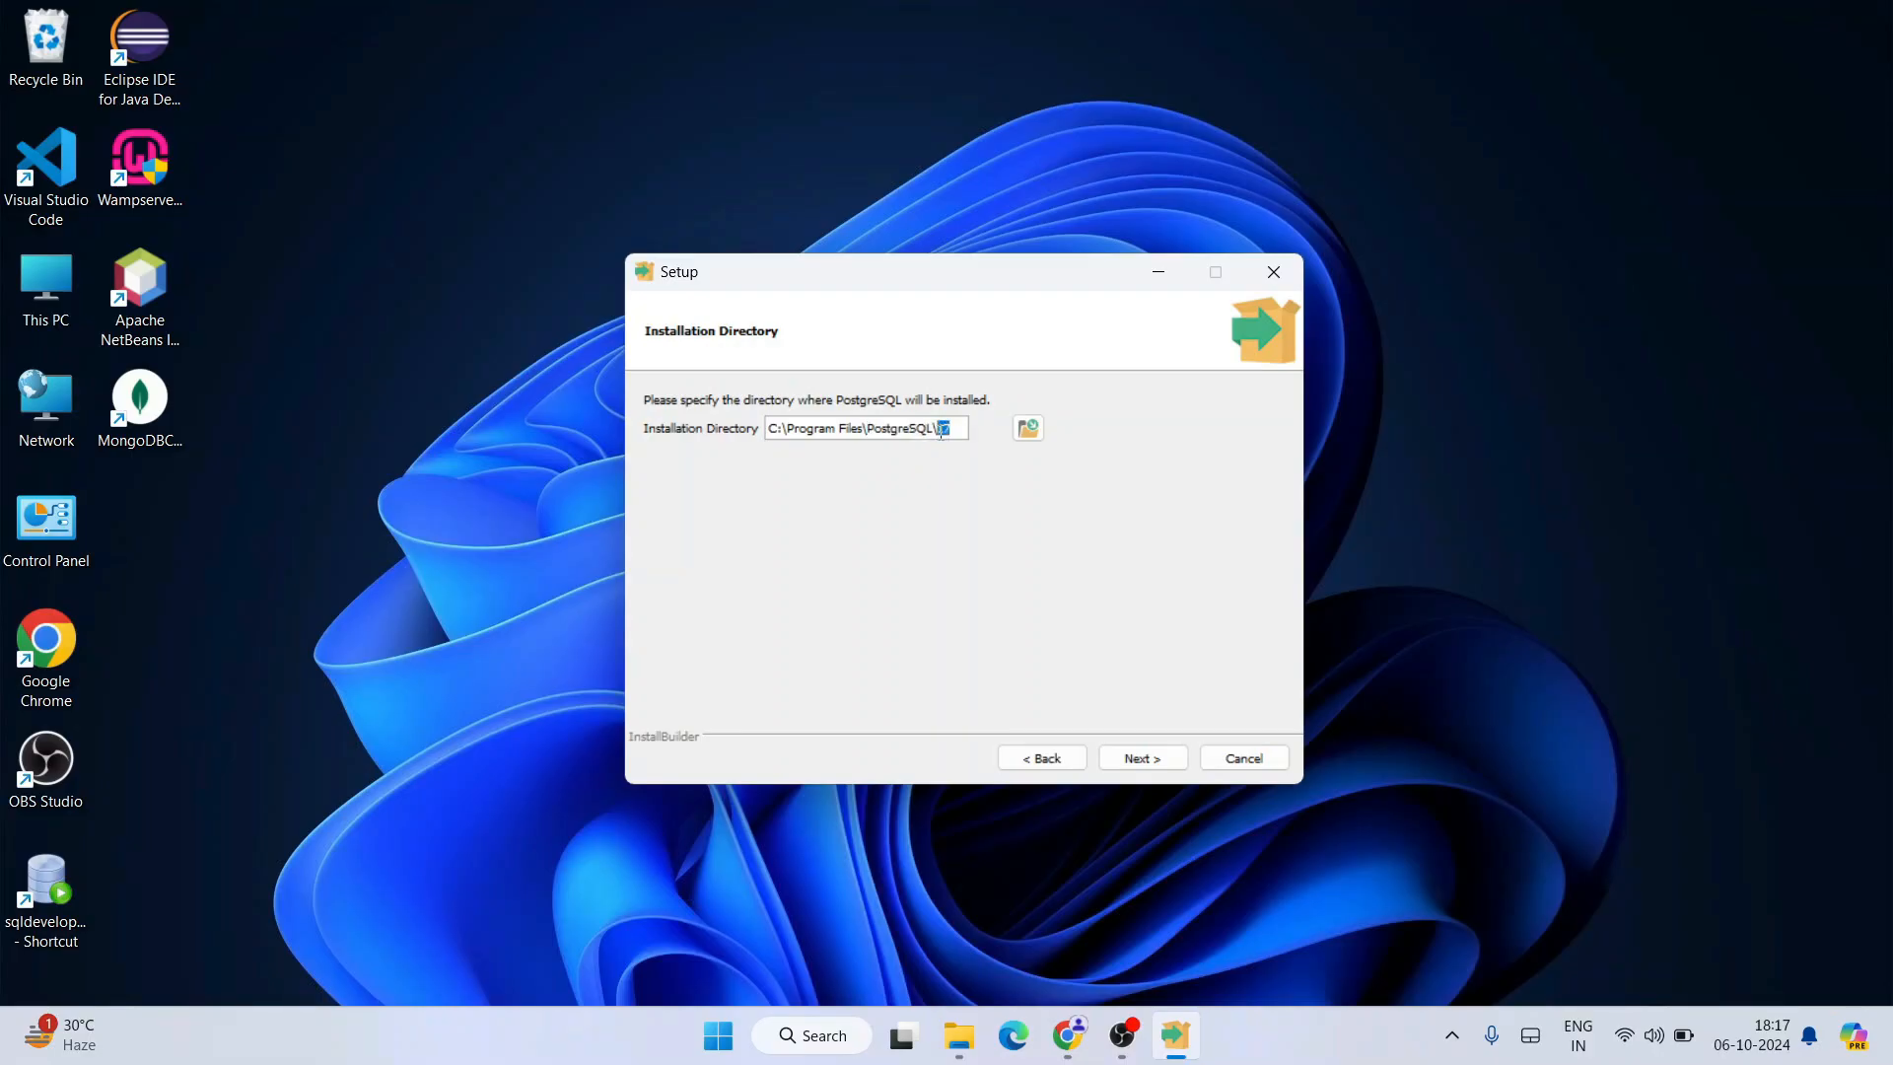
click(959, 432)
click(1140, 759)
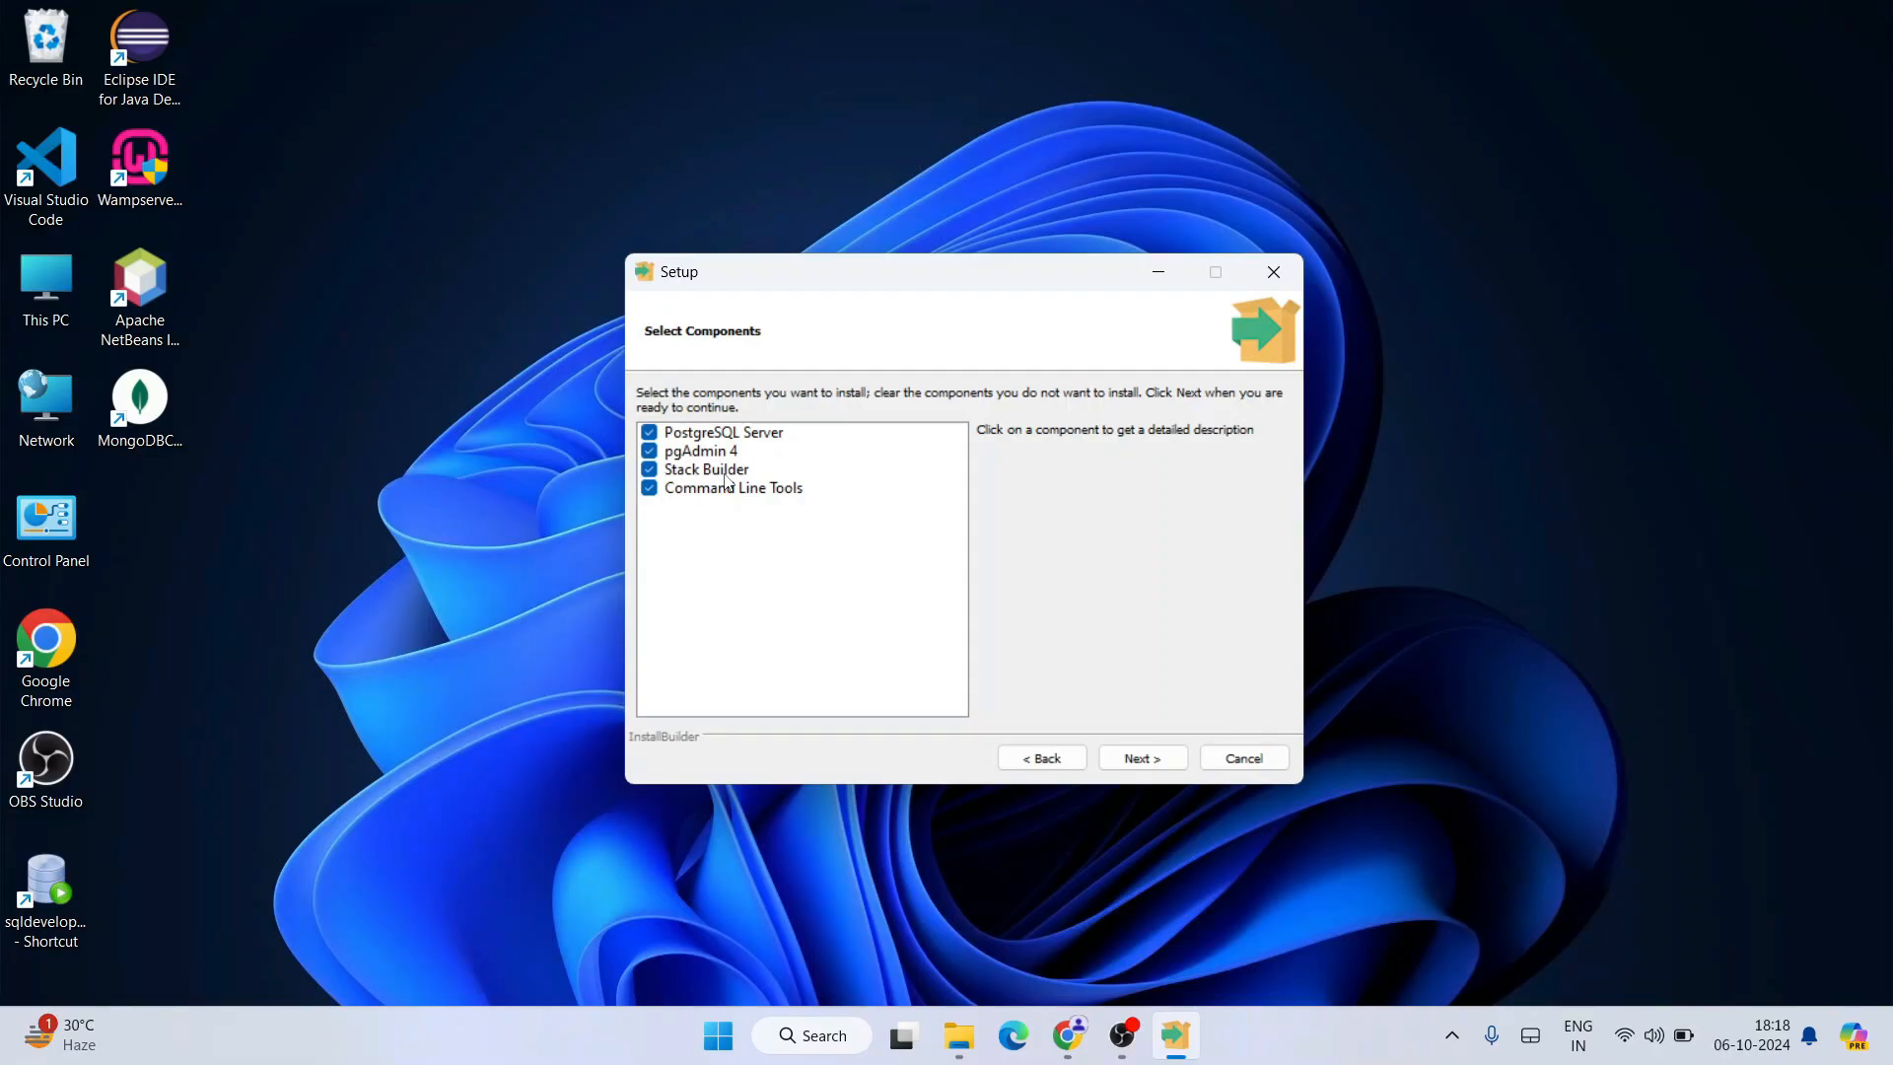
Keep PostgreSQL Server, pgAdmin 4, Stack Builder and Command Line Tools selected and accept the PostgreSQL\17\data data directory
click(1159, 759)
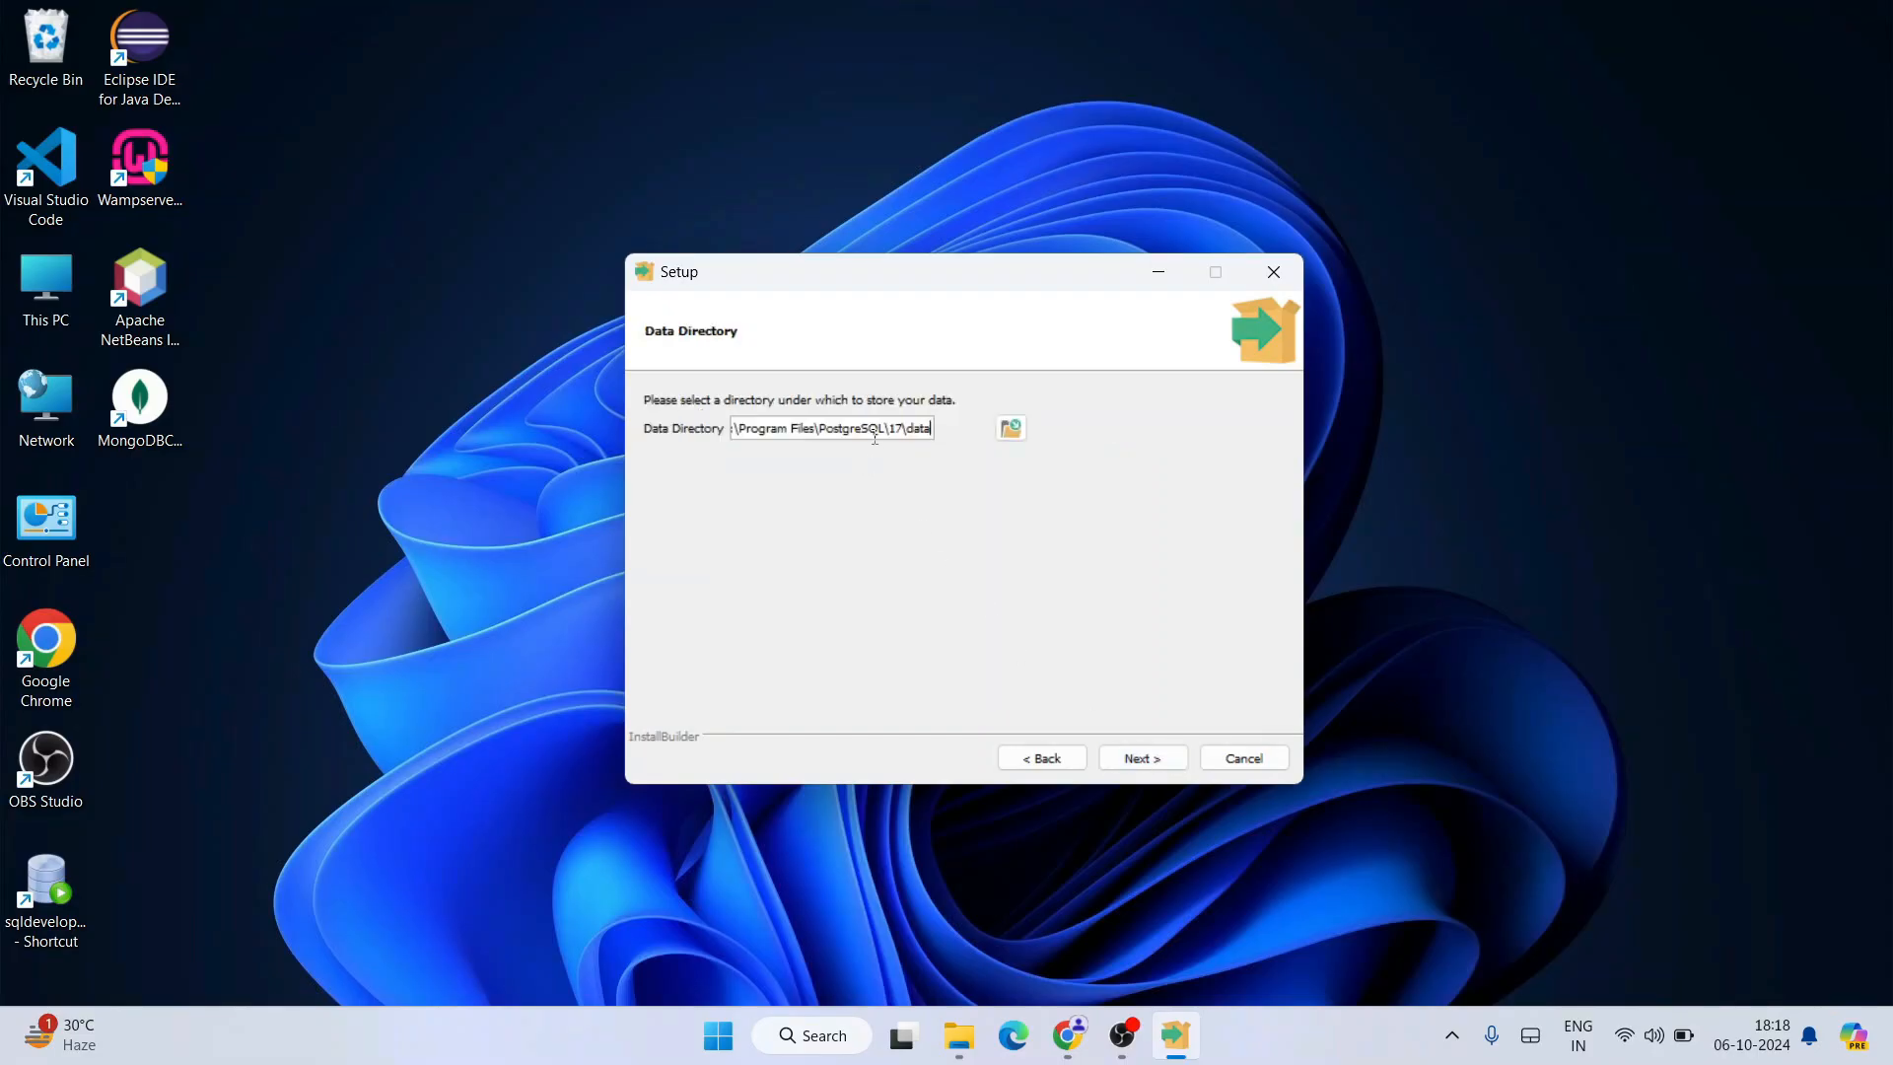
drag(898, 426, 957, 438)
click(1143, 760)
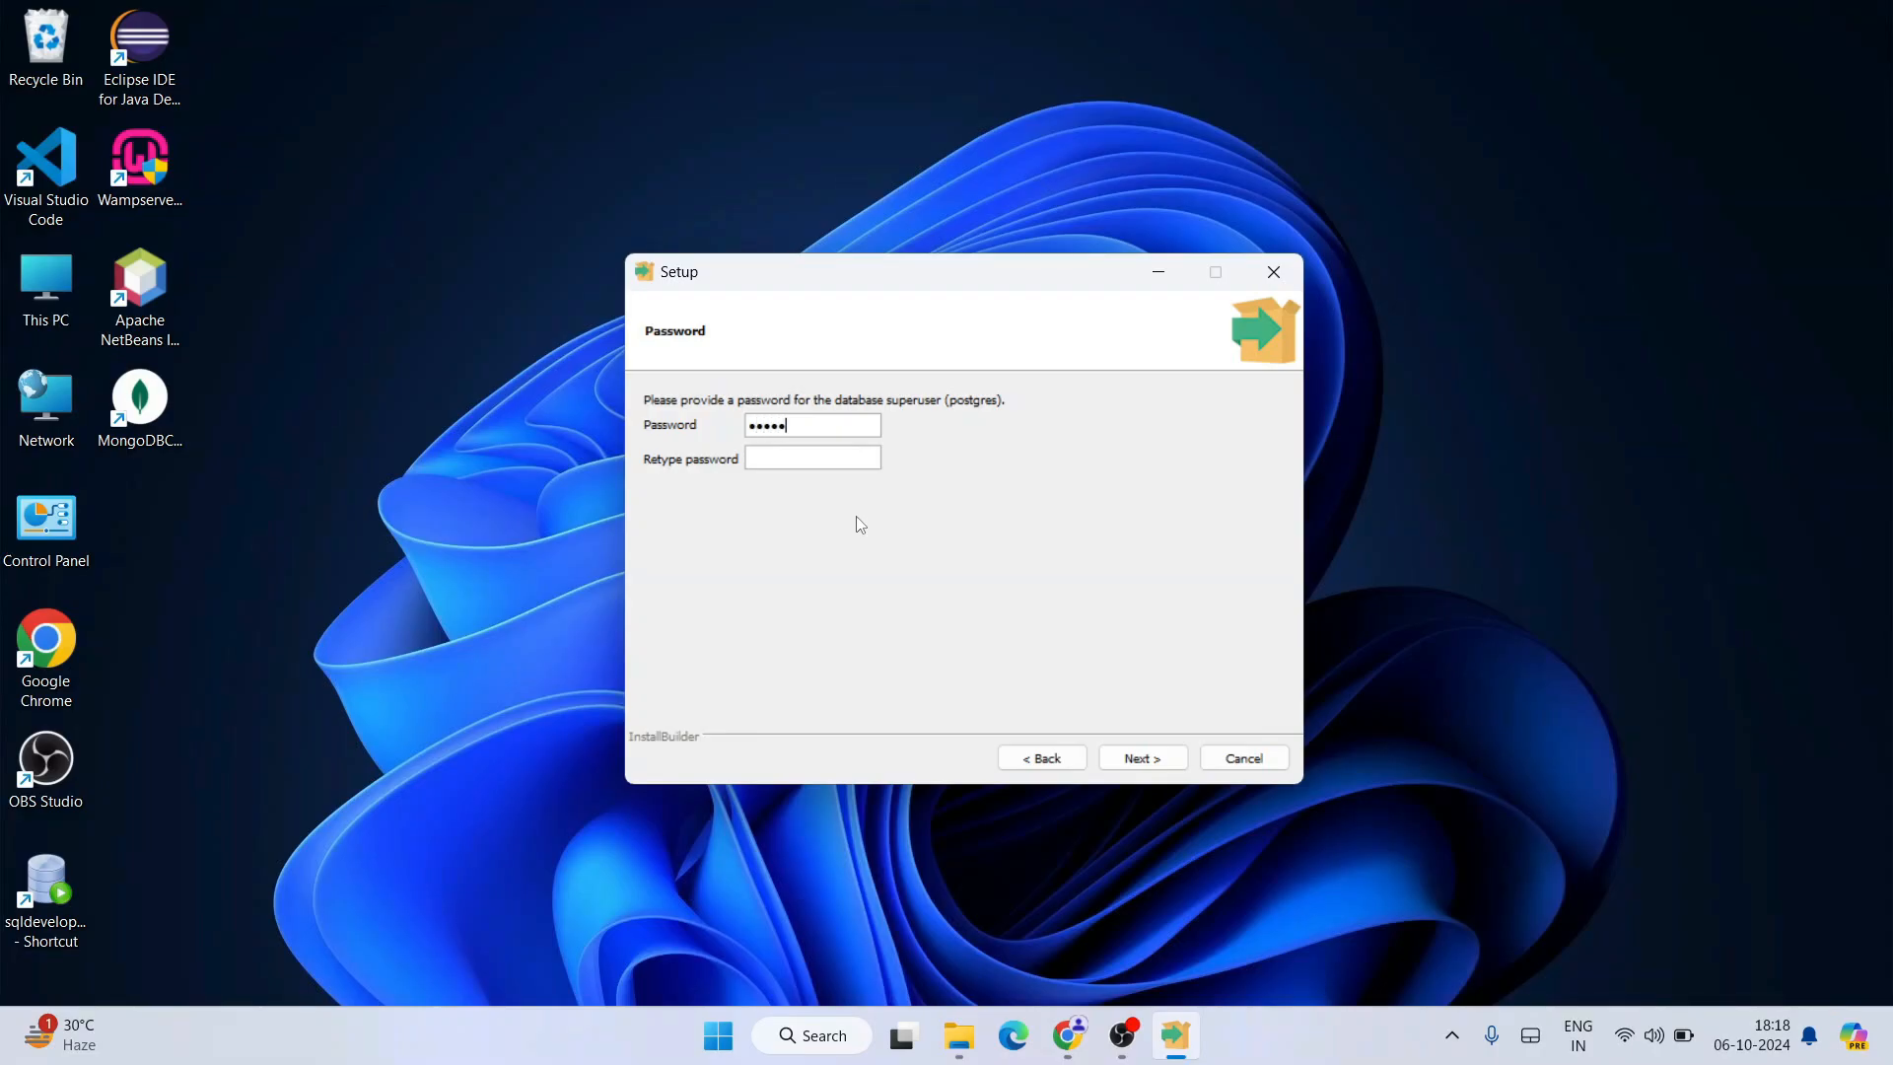
Enter and retype the password for the database superuser, and continue to the port settings
click(840, 462)
click(1143, 763)
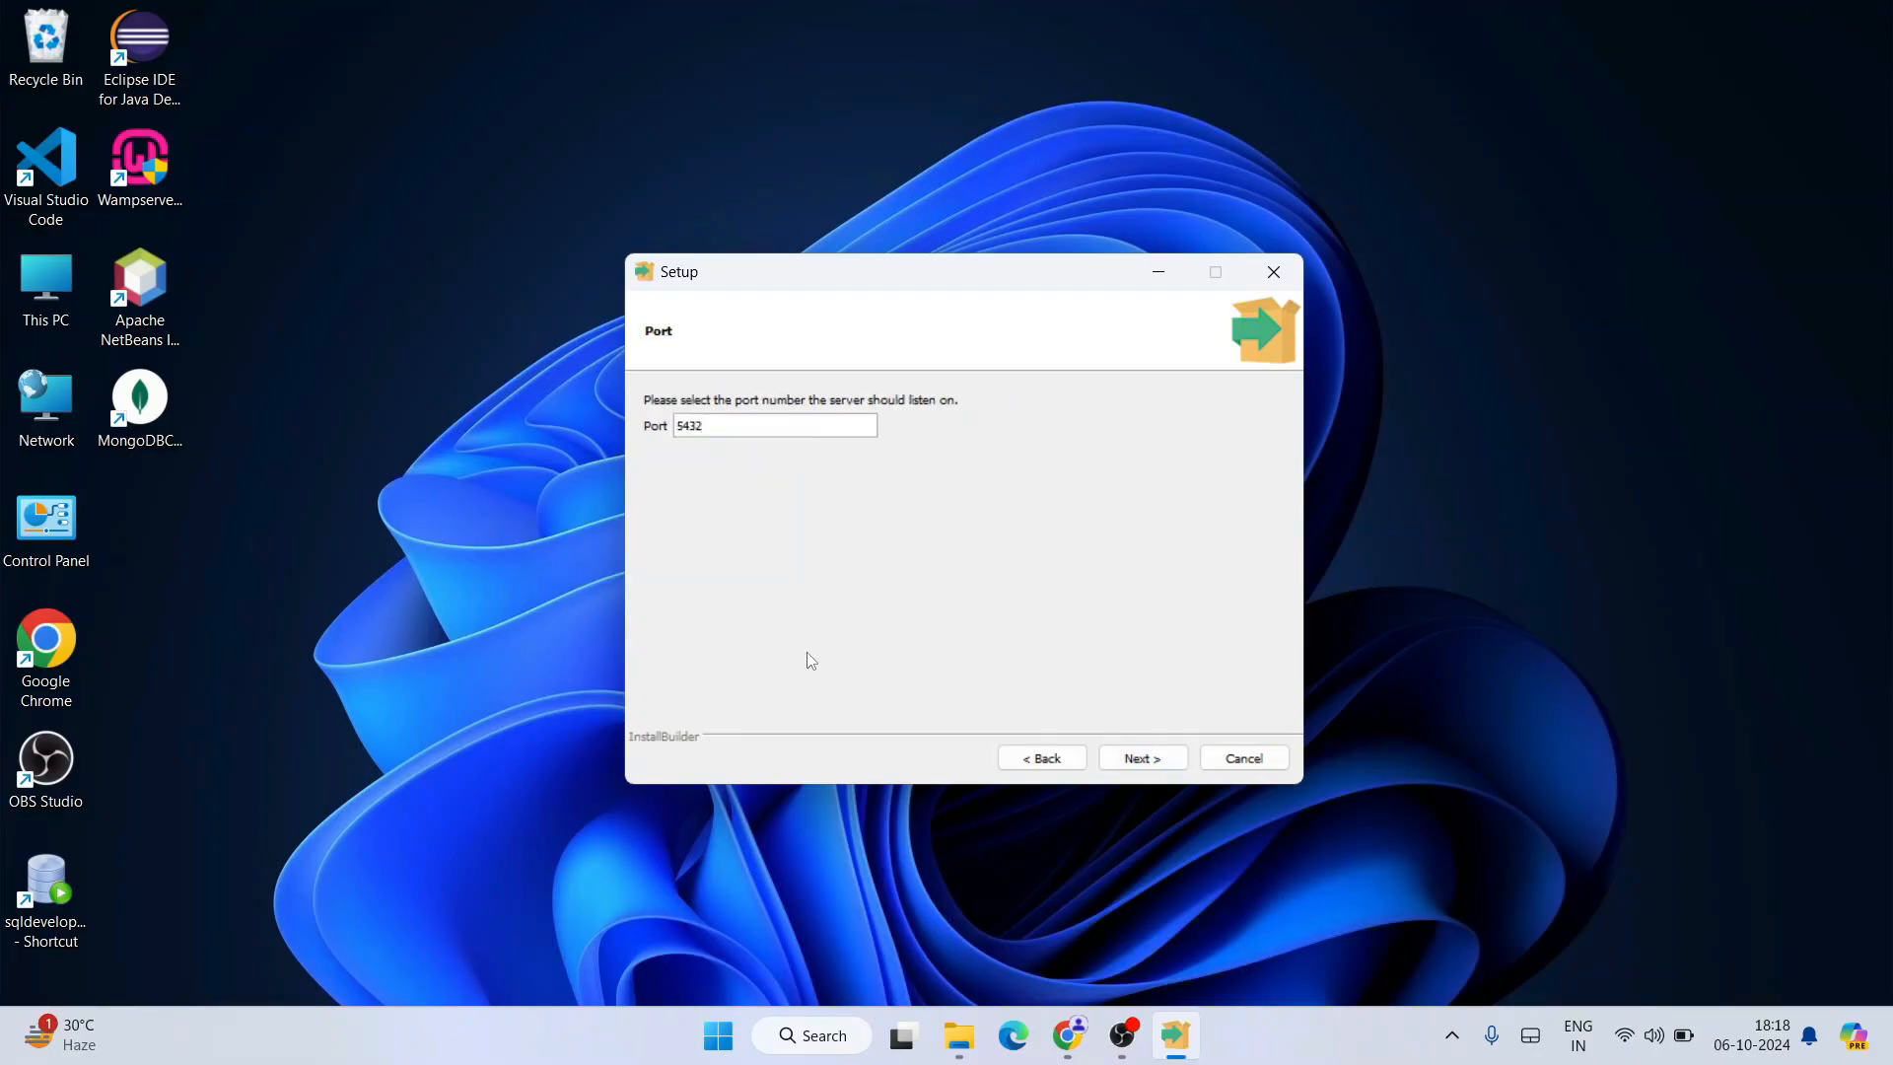
Keep server port 5432 and the default locale, and continue to the pre-installation summary
drag(742, 427, 650, 424)
click(719, 432)
double_click(679, 432)
click(1144, 758)
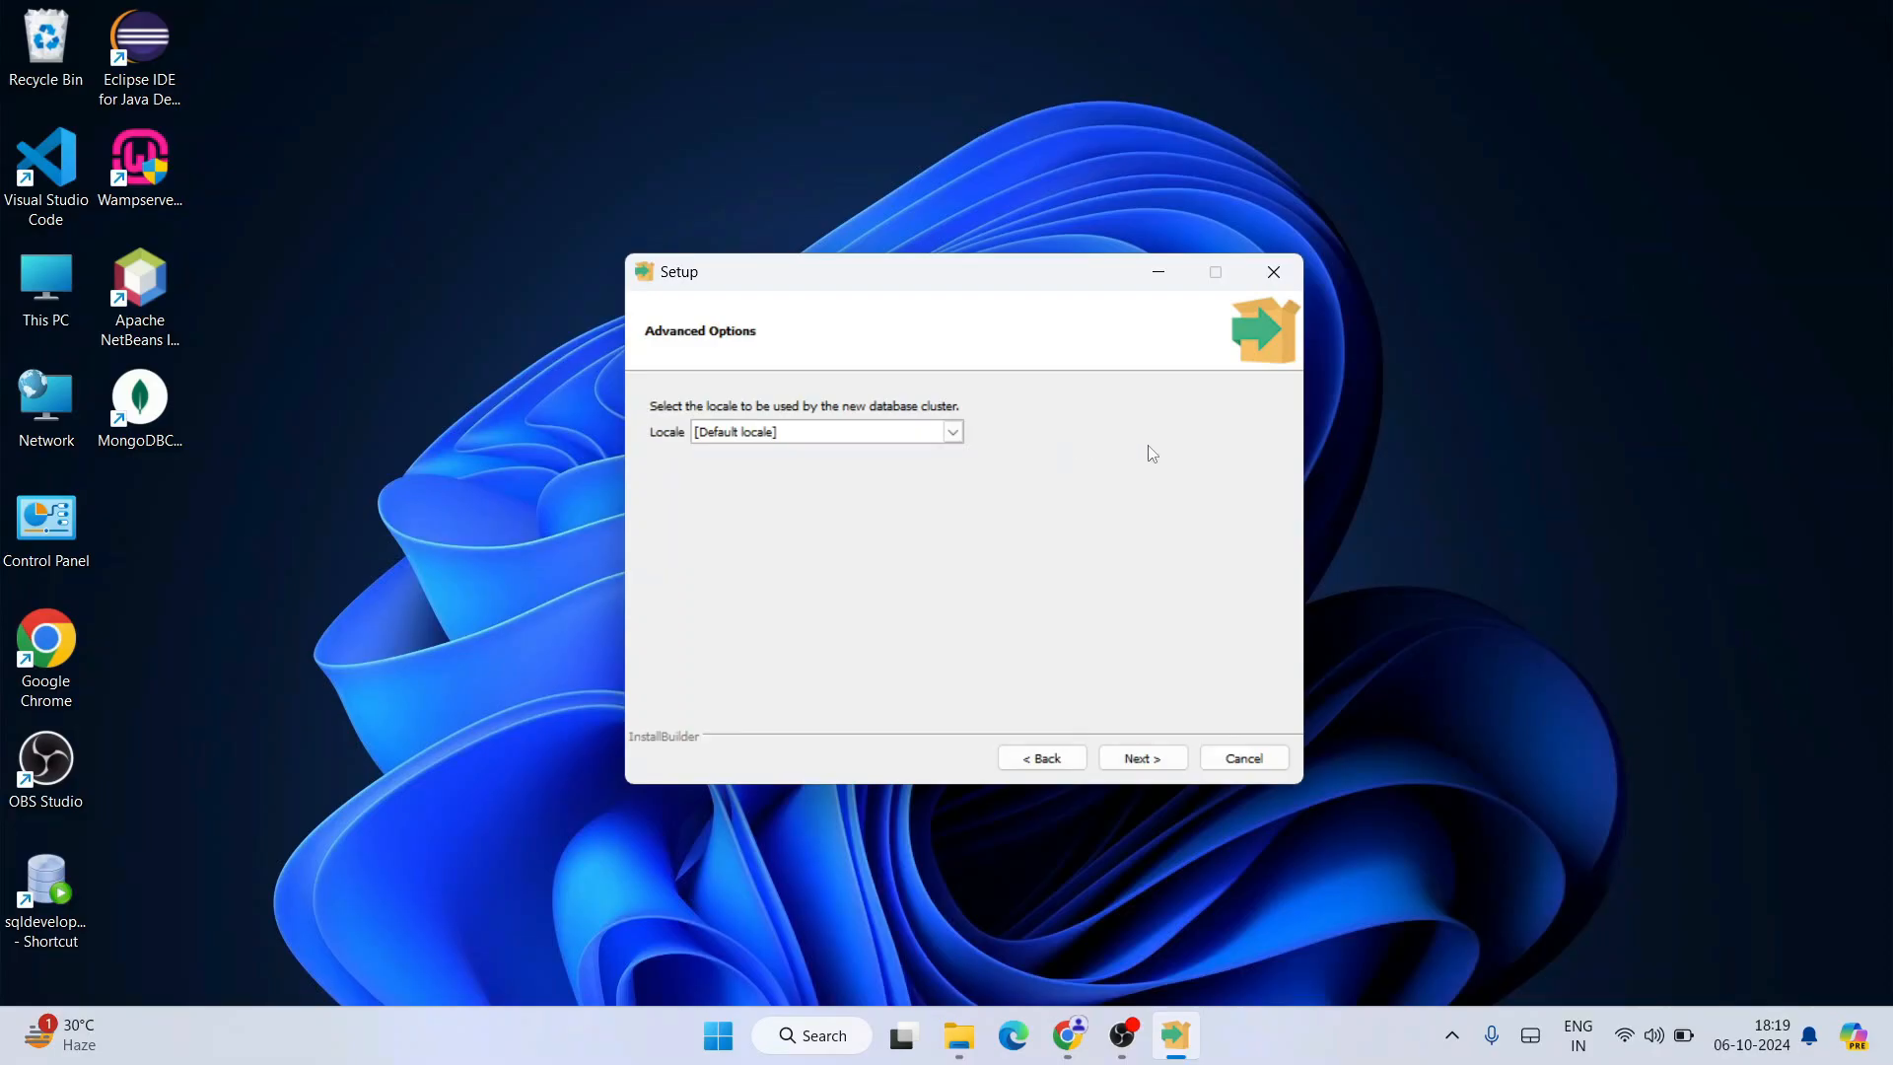
click(1162, 751)
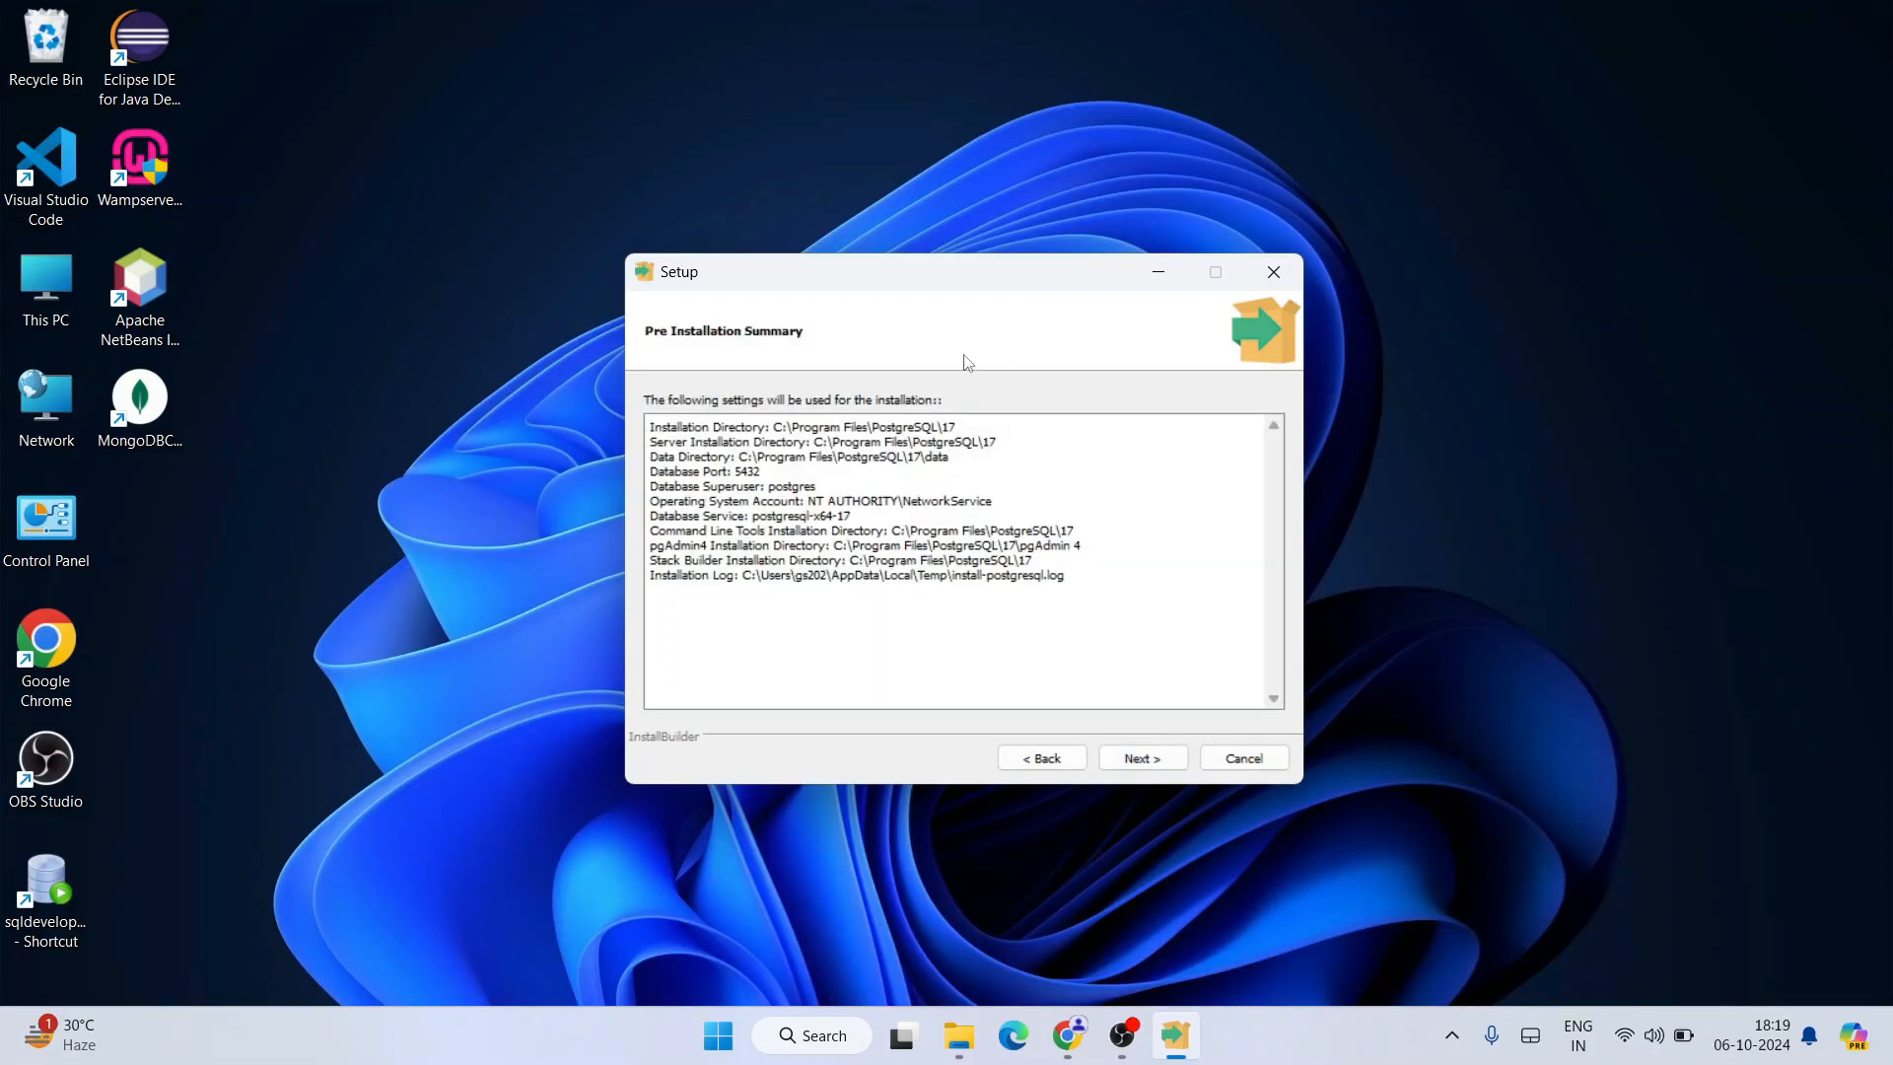
Review the pre-installation summary and start installing PostgreSQL
drag(1084, 584, 433, 286)
click(887, 646)
click(1141, 760)
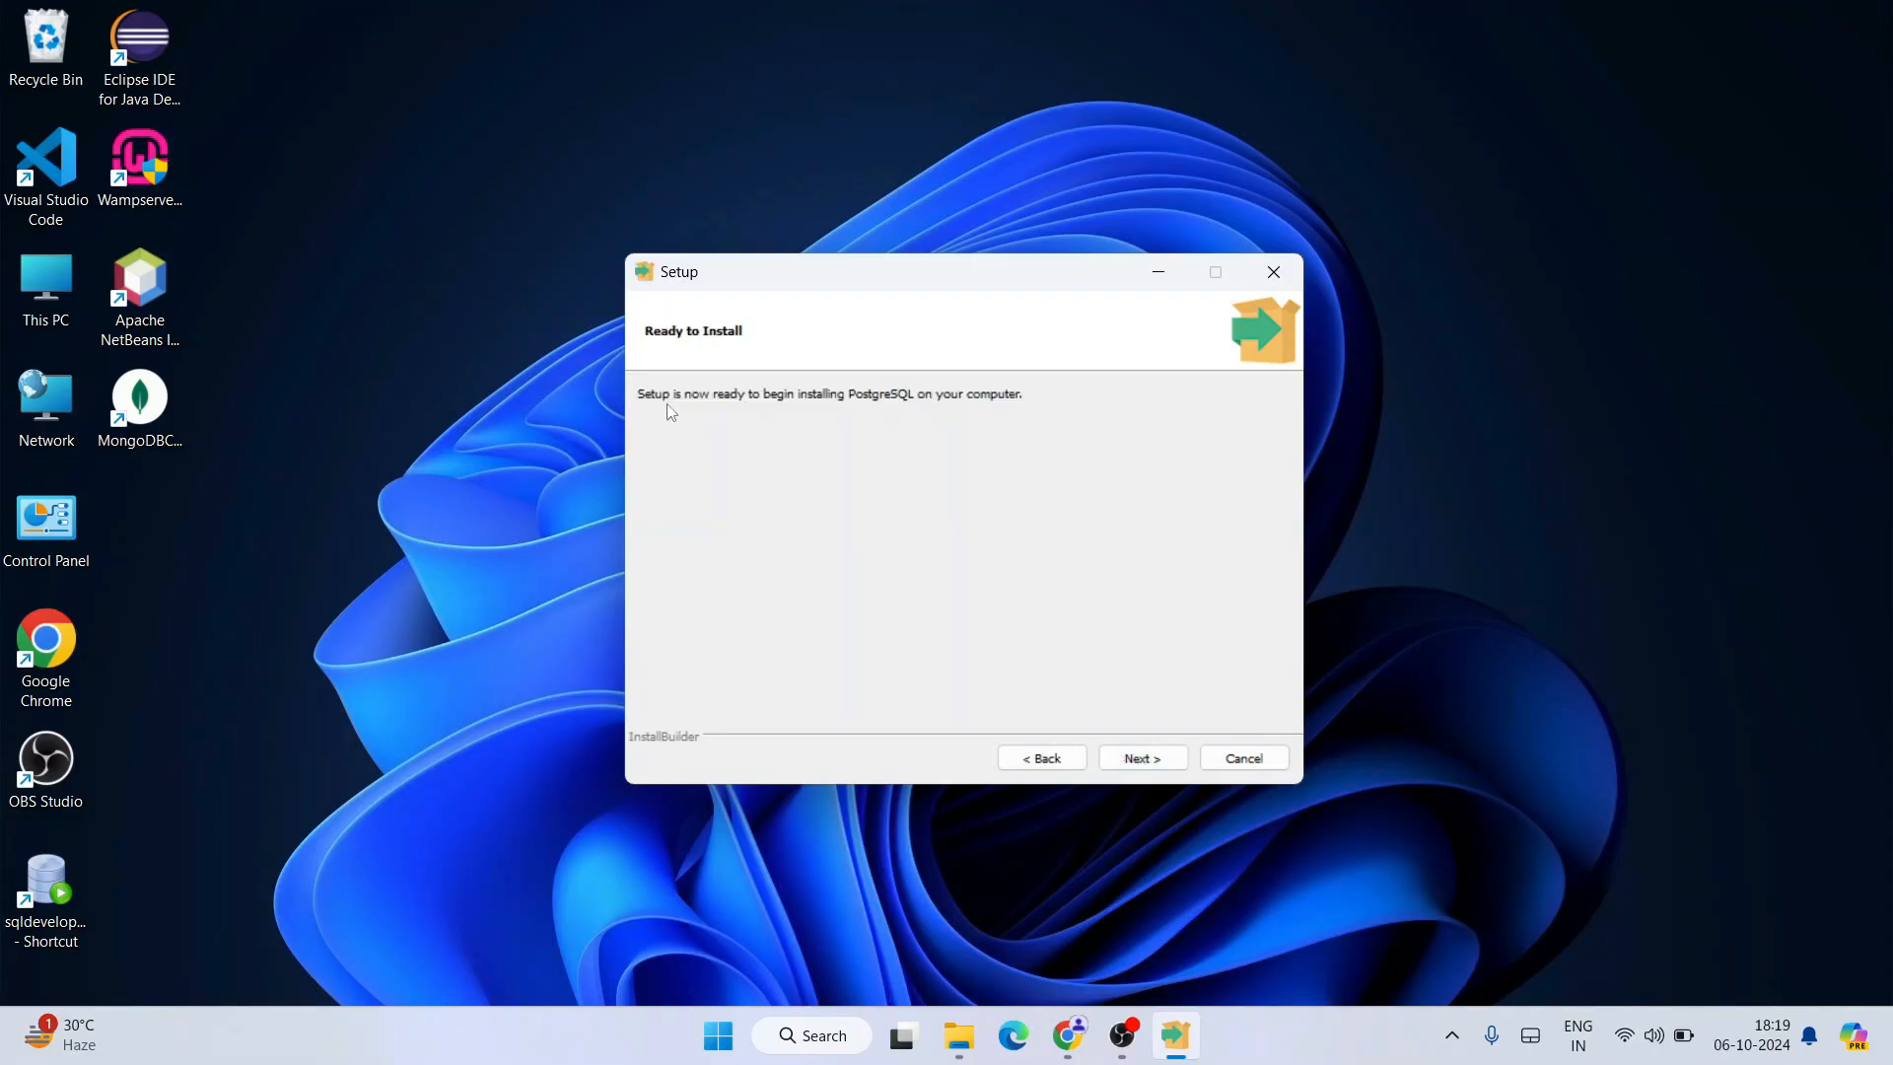
click(1159, 757)
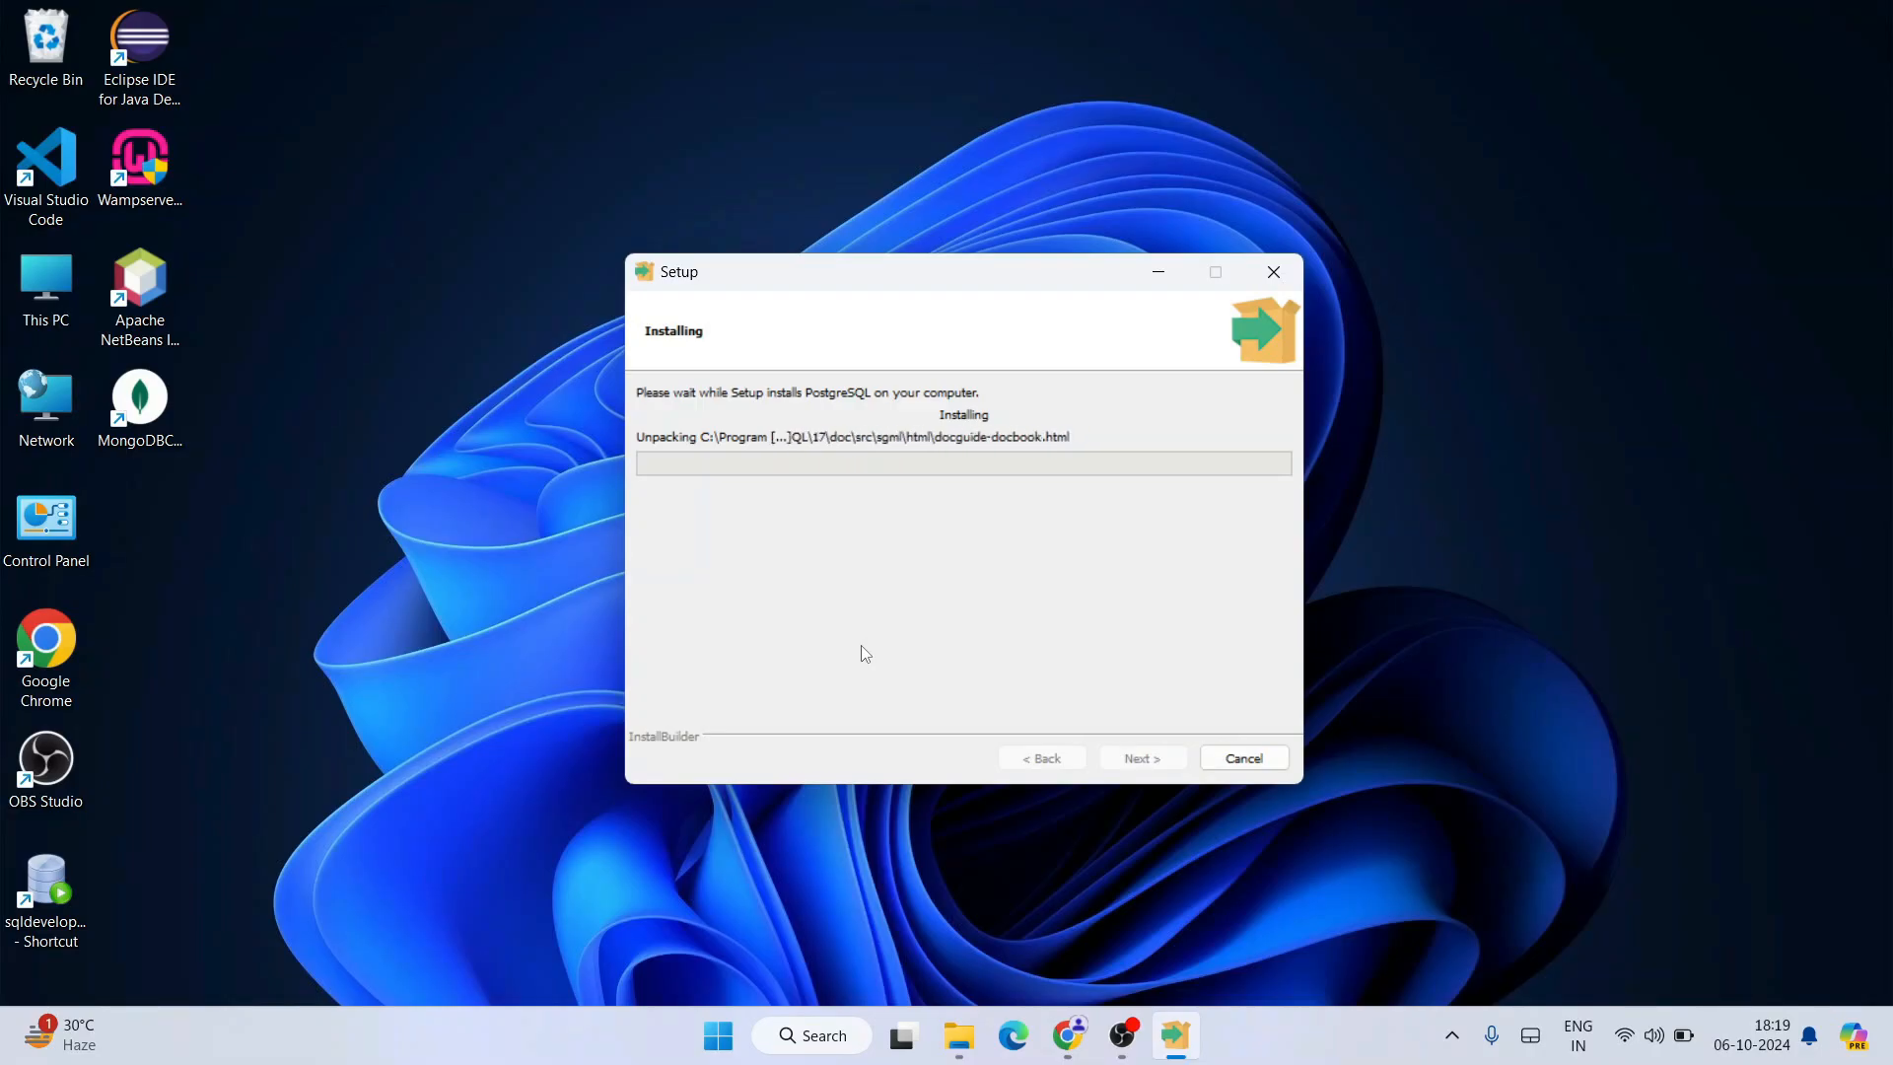
Switch to Chrome and look through the installation tutorials on the Geeky Syntax YouTube channel
click(1072, 1043)
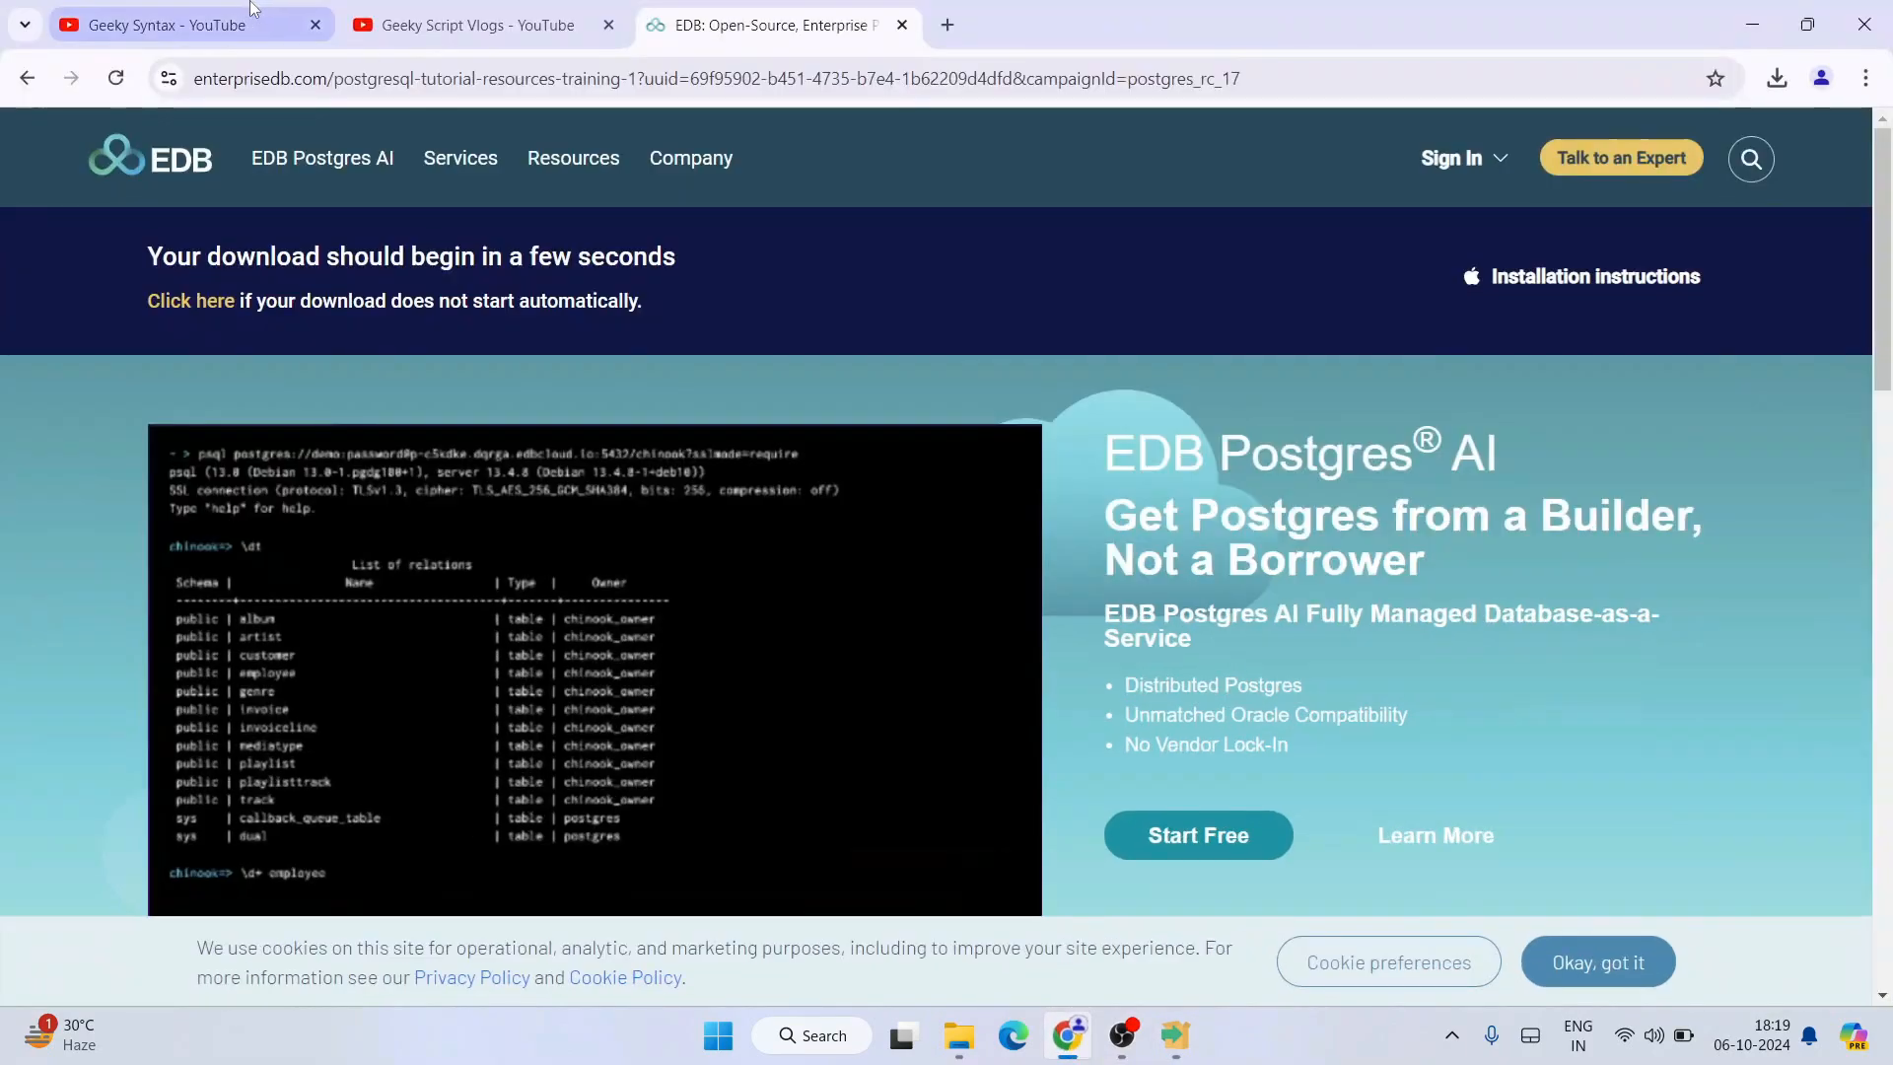
click(187, 25)
drag(461, 483, 1114, 498)
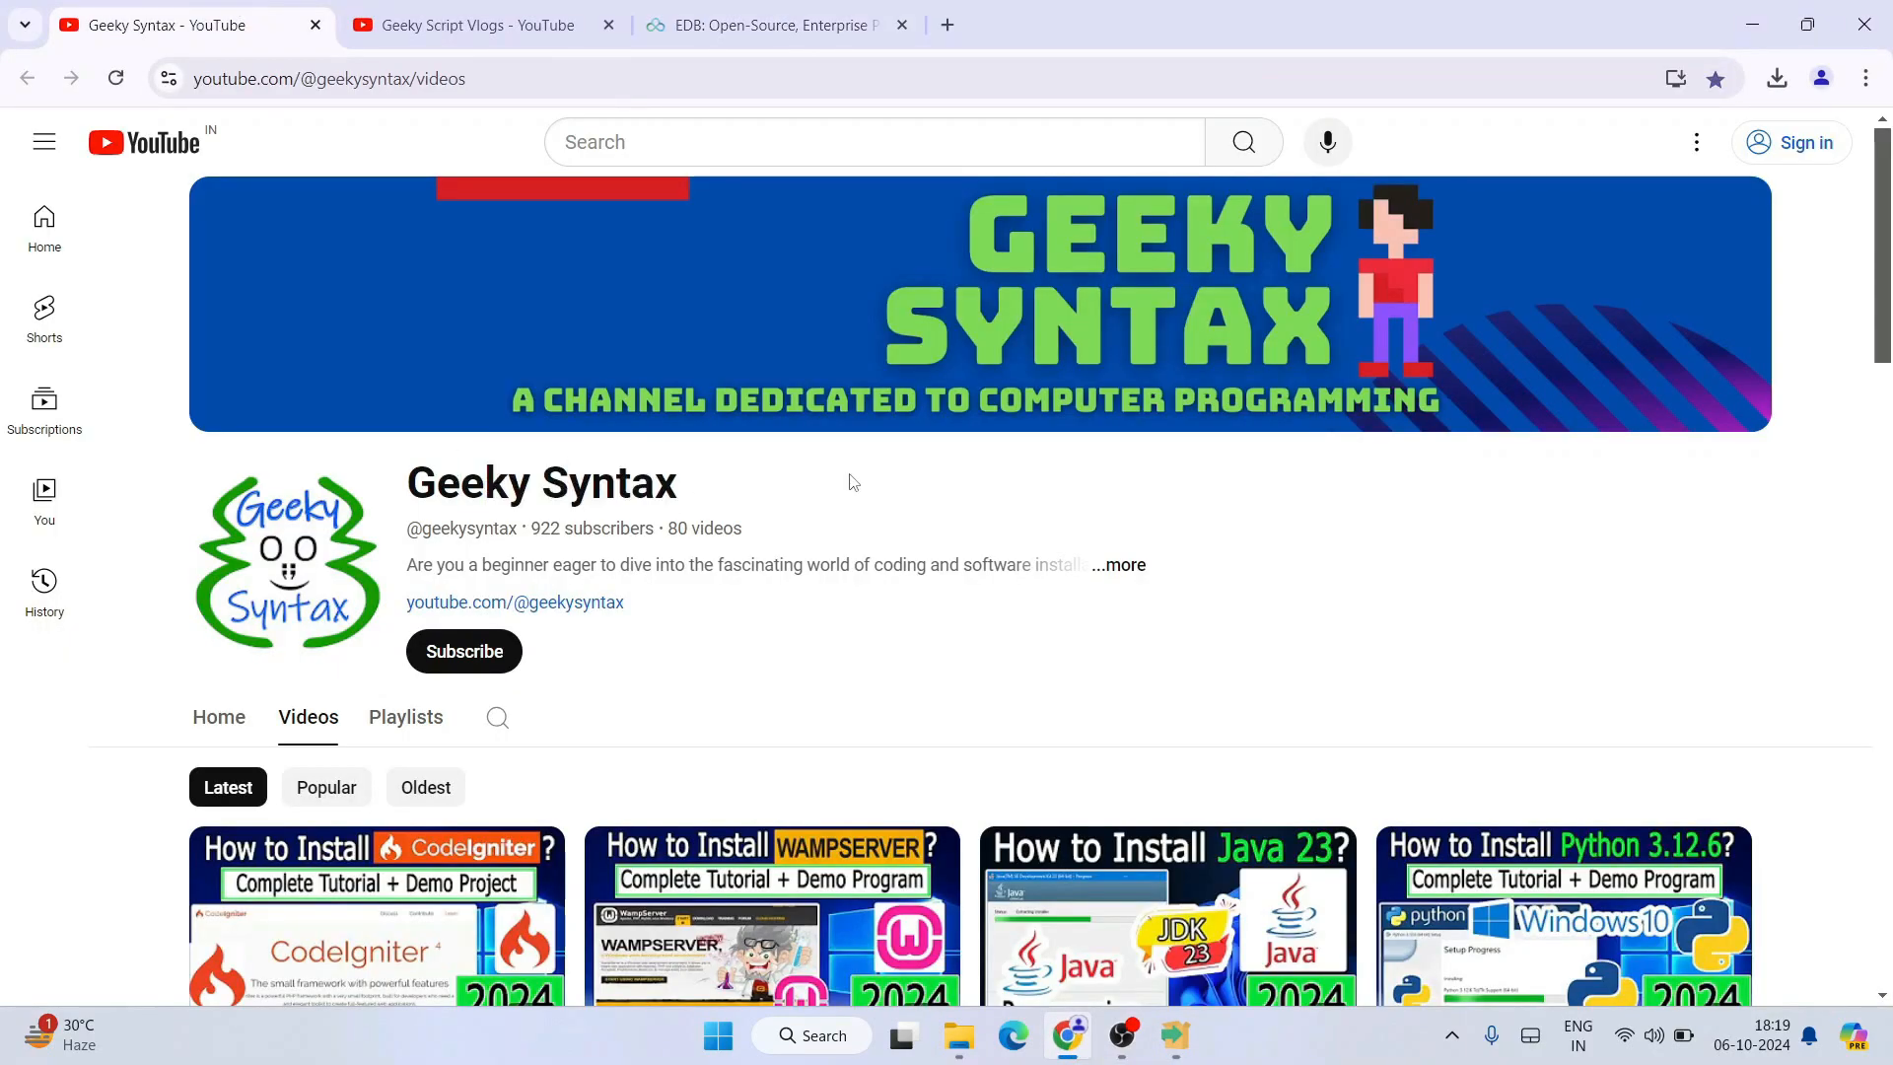
click(849, 477)
scroll(849, 477, down, 5)
scroll(852, 483, down, 6)
scroll(852, 483, down, 6)
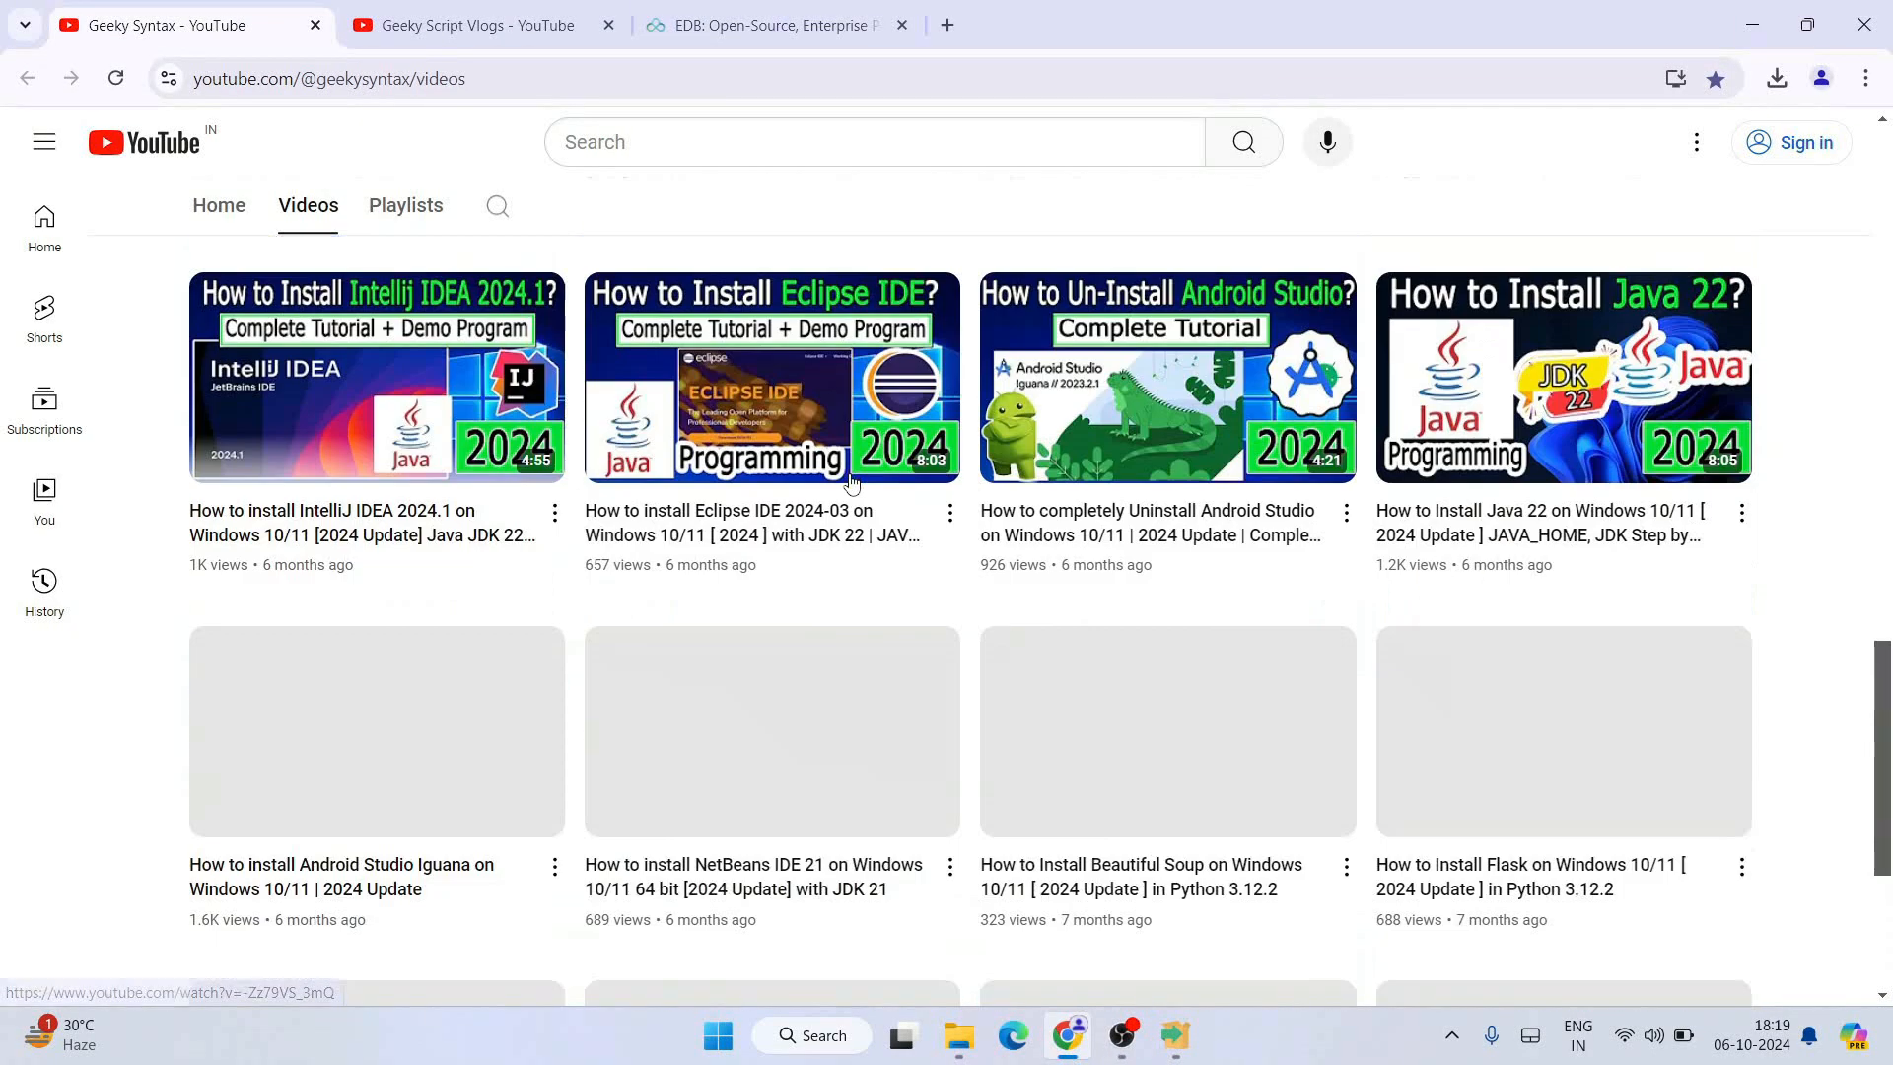
scroll(852, 483, down, 4)
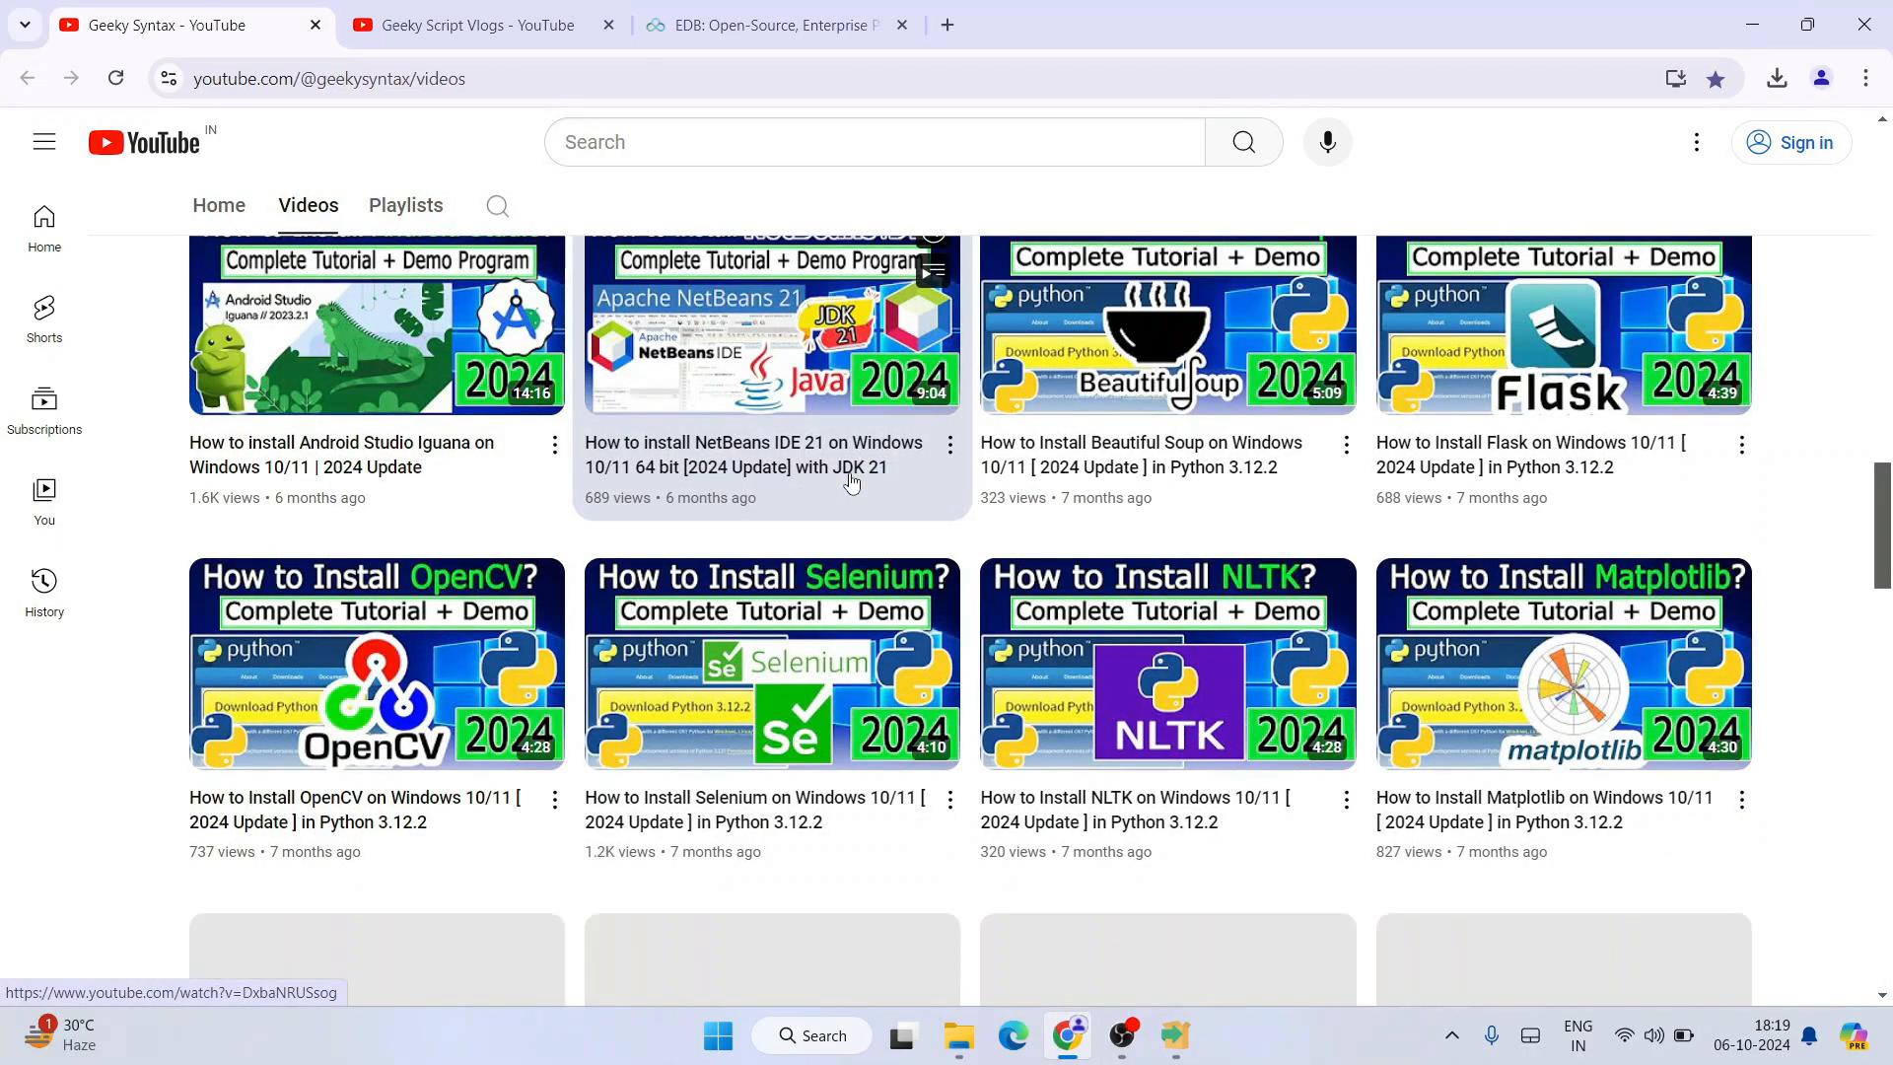
scroll(852, 483, up, 14)
scroll(851, 482, up, 6)
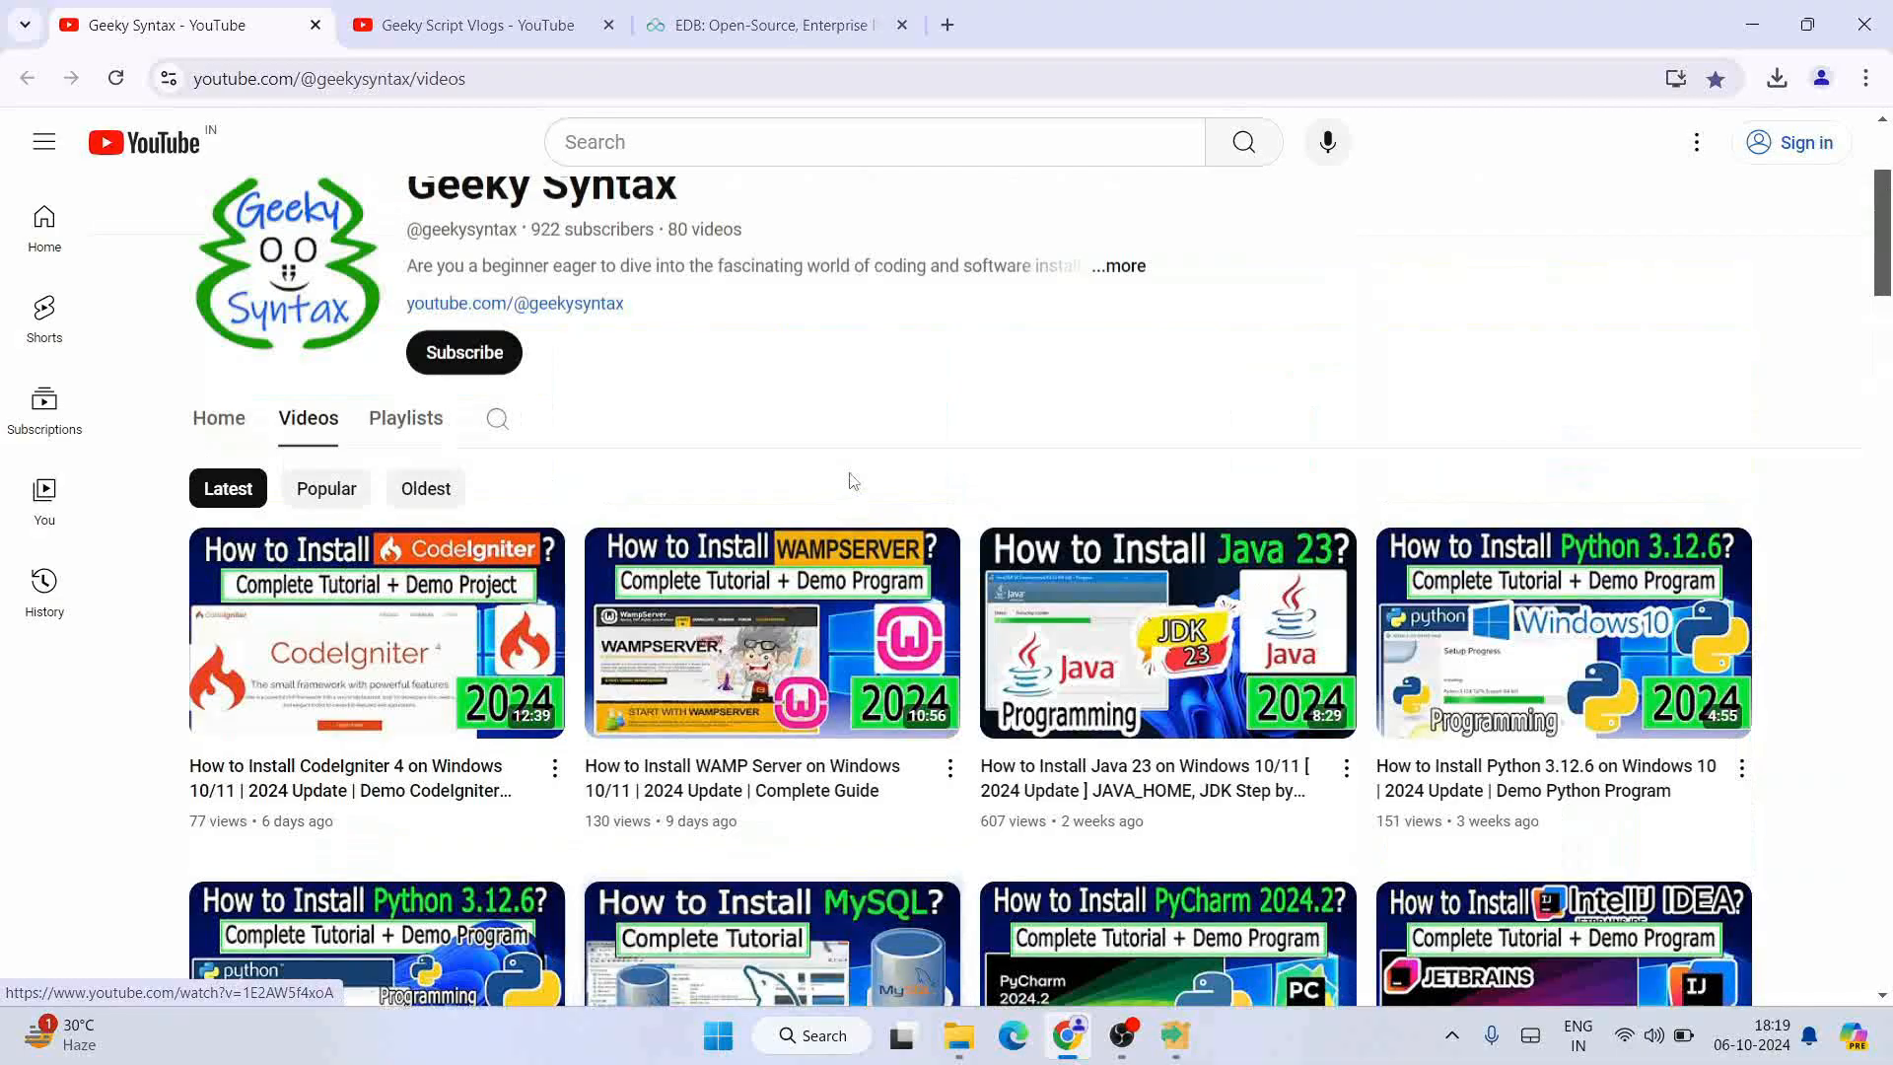
View the Geeky Script Vlogs YouTube channel, return to the EDB page and minimize the browser
click(569, 20)
drag(482, 486, 800, 569)
click(864, 525)
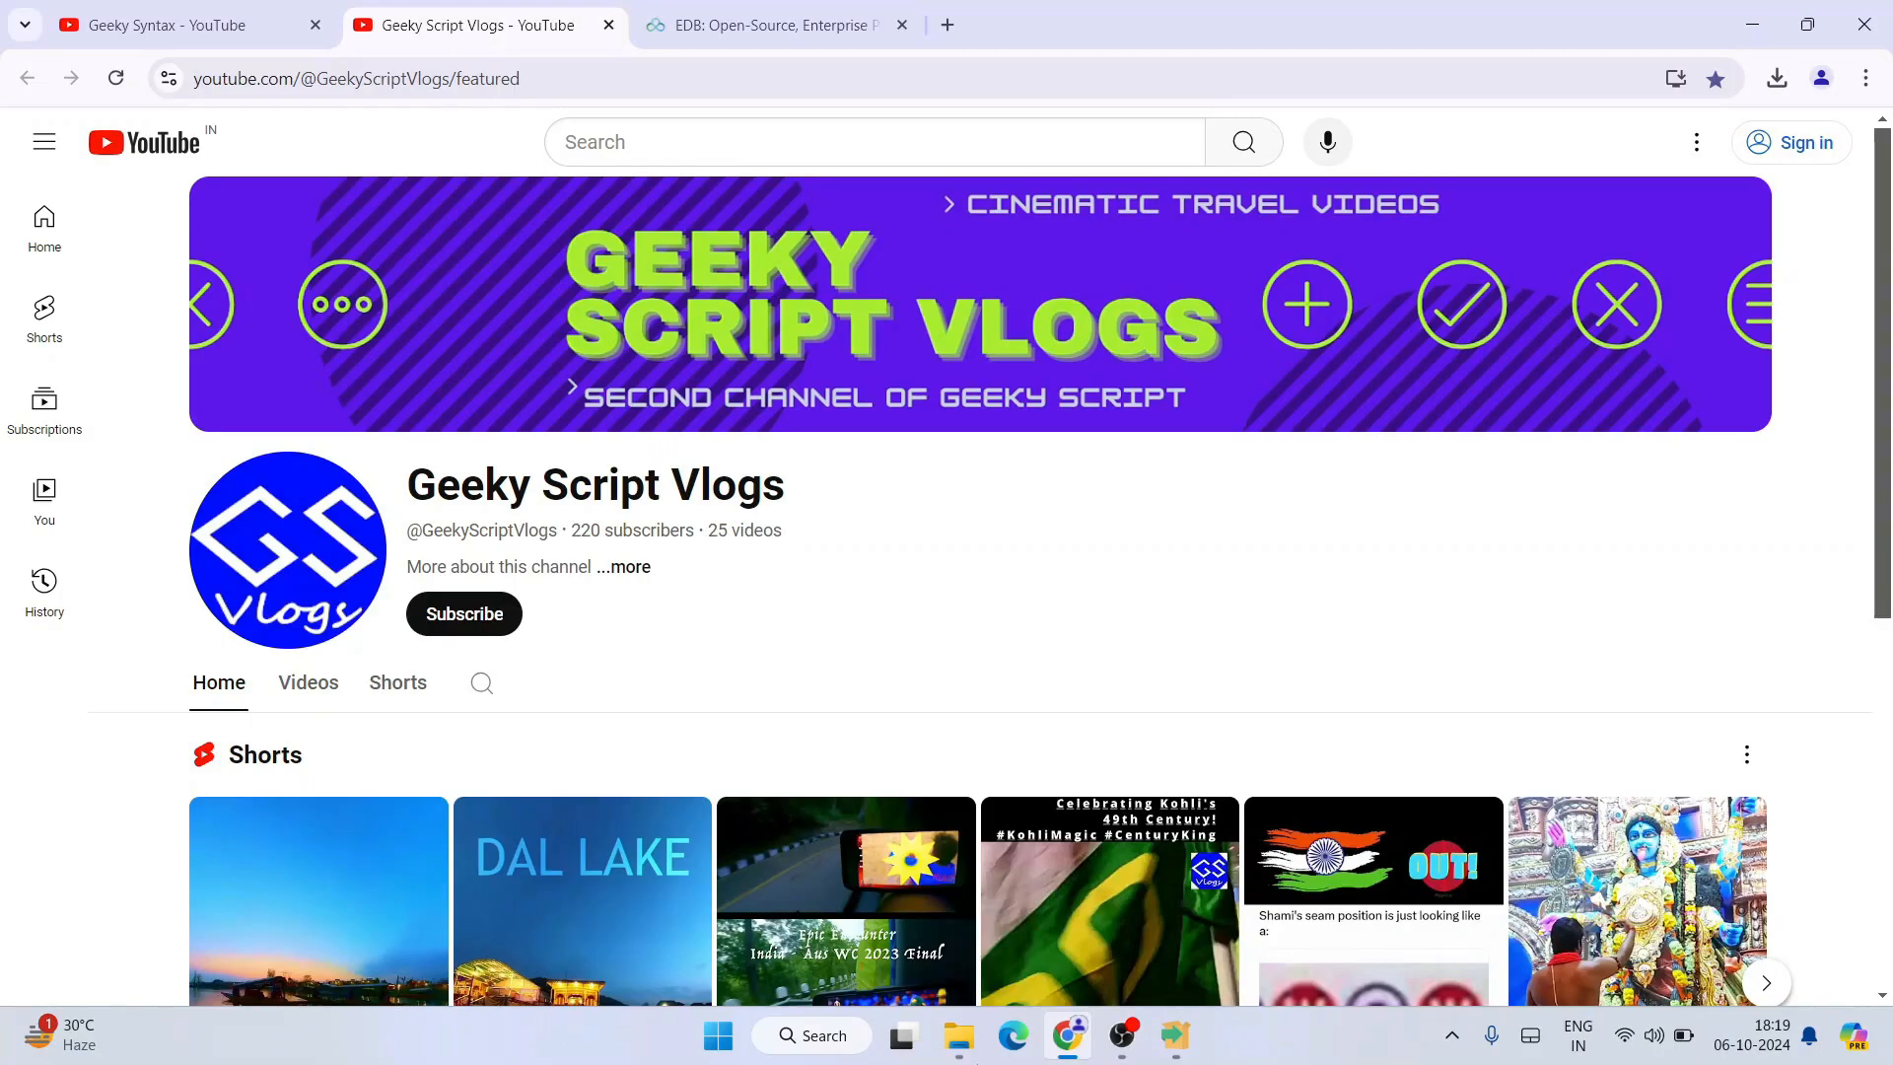
click(789, 25)
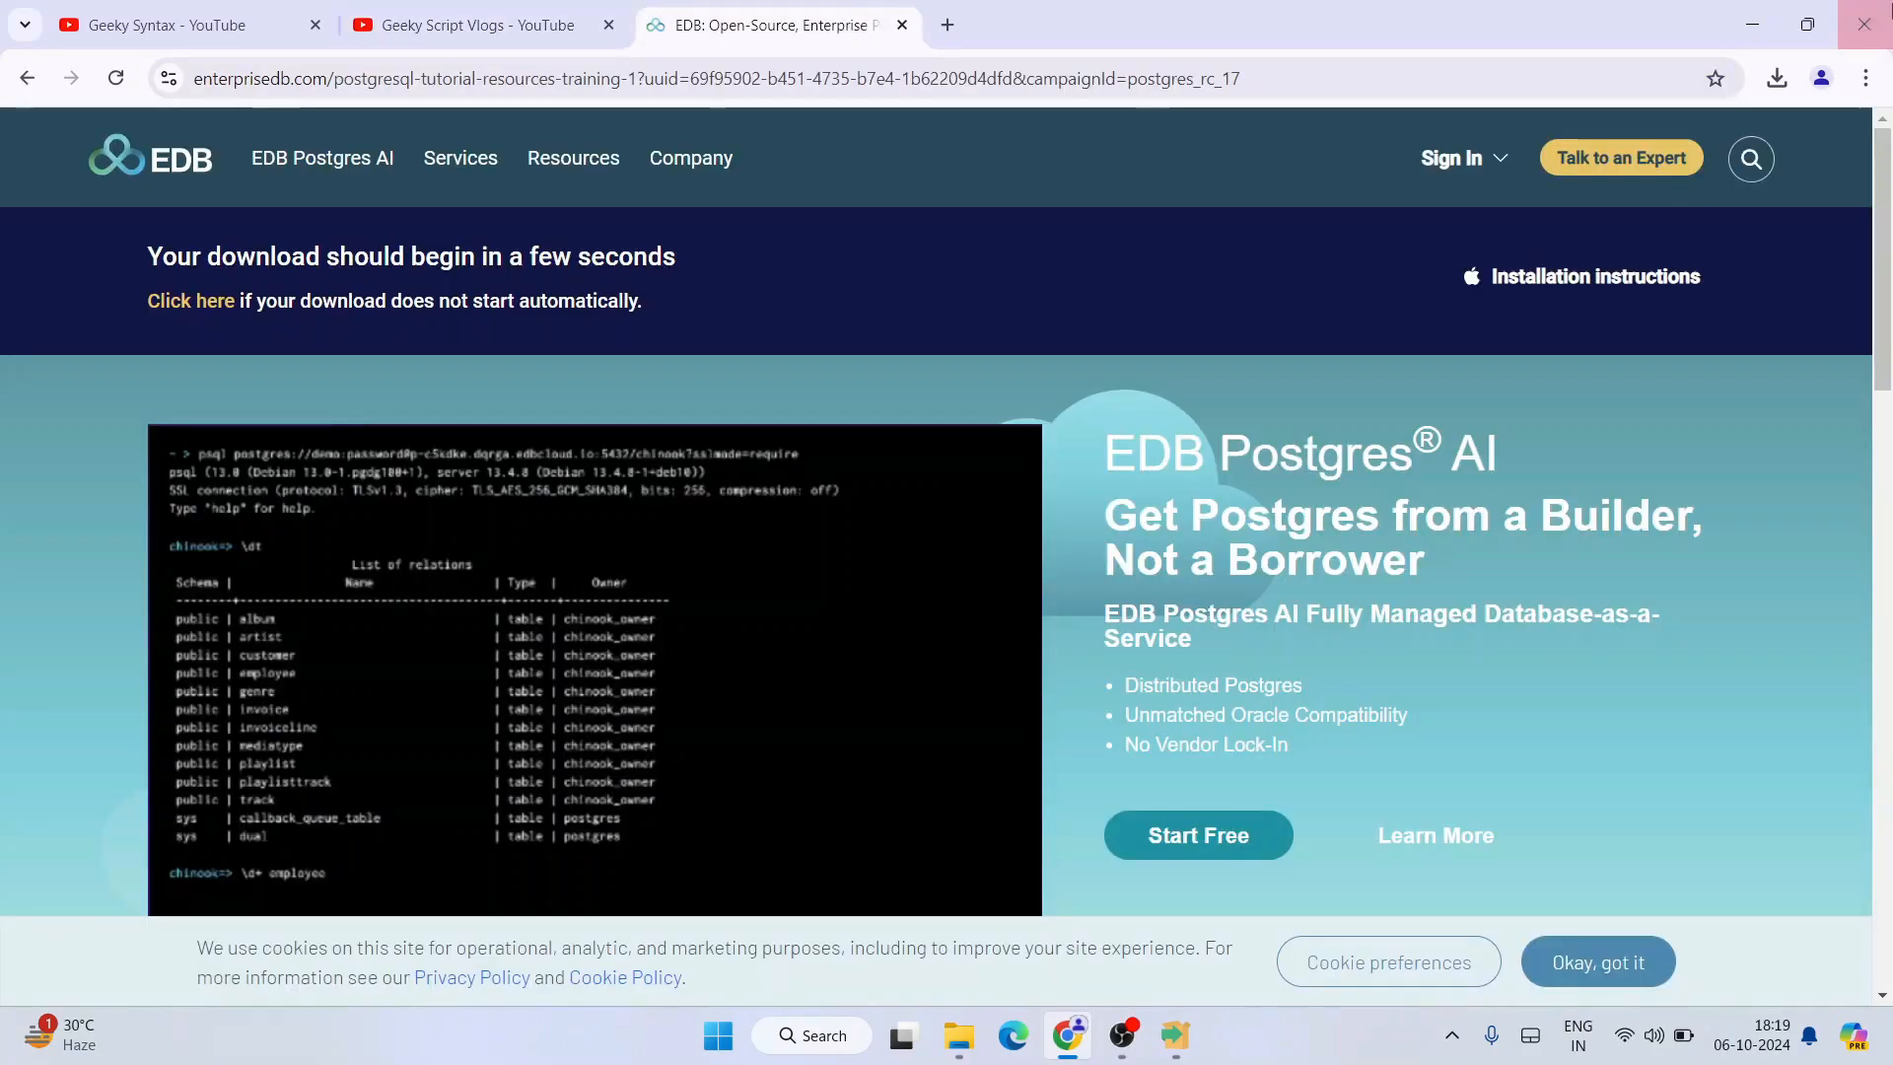
click(1754, 23)
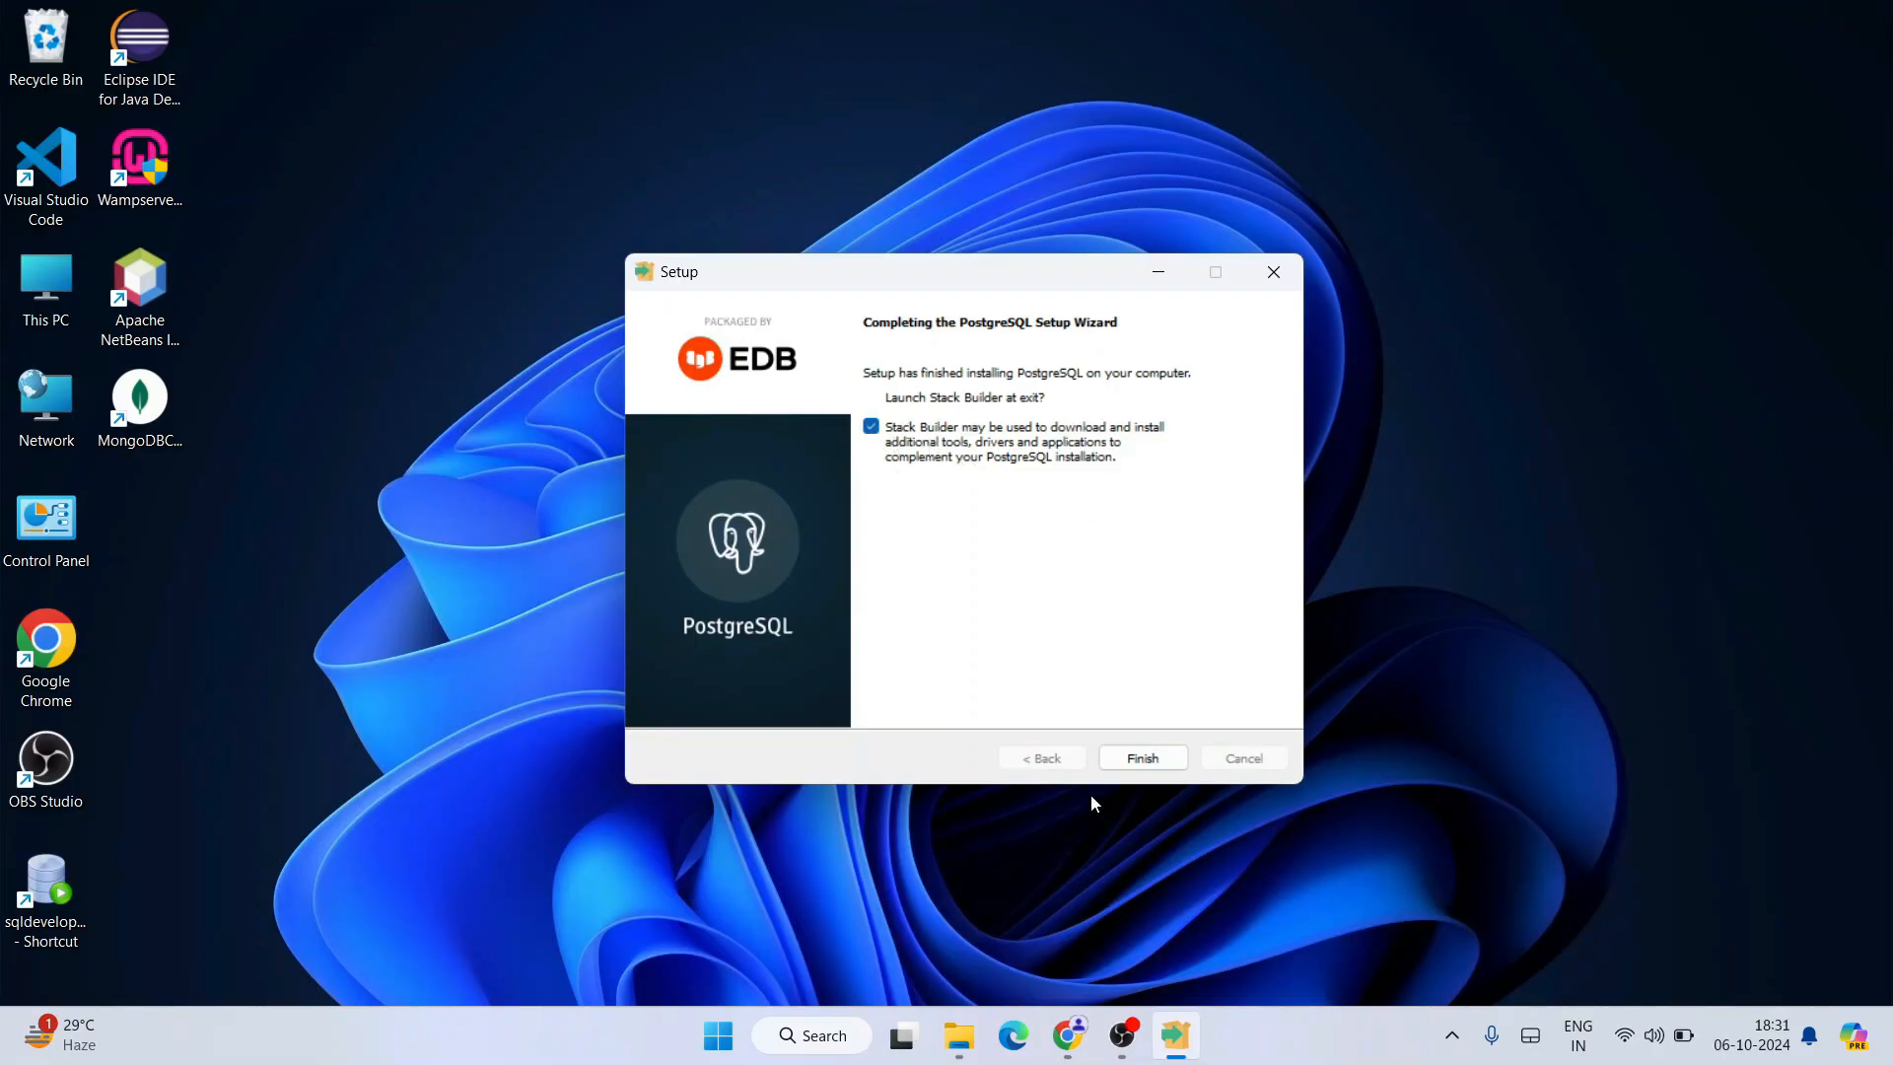
Finish the PostgreSQL setup with Stack Builder launching, and choose PostgreSQL 17 (x64) on port 5432 as its target installation
click(1142, 759)
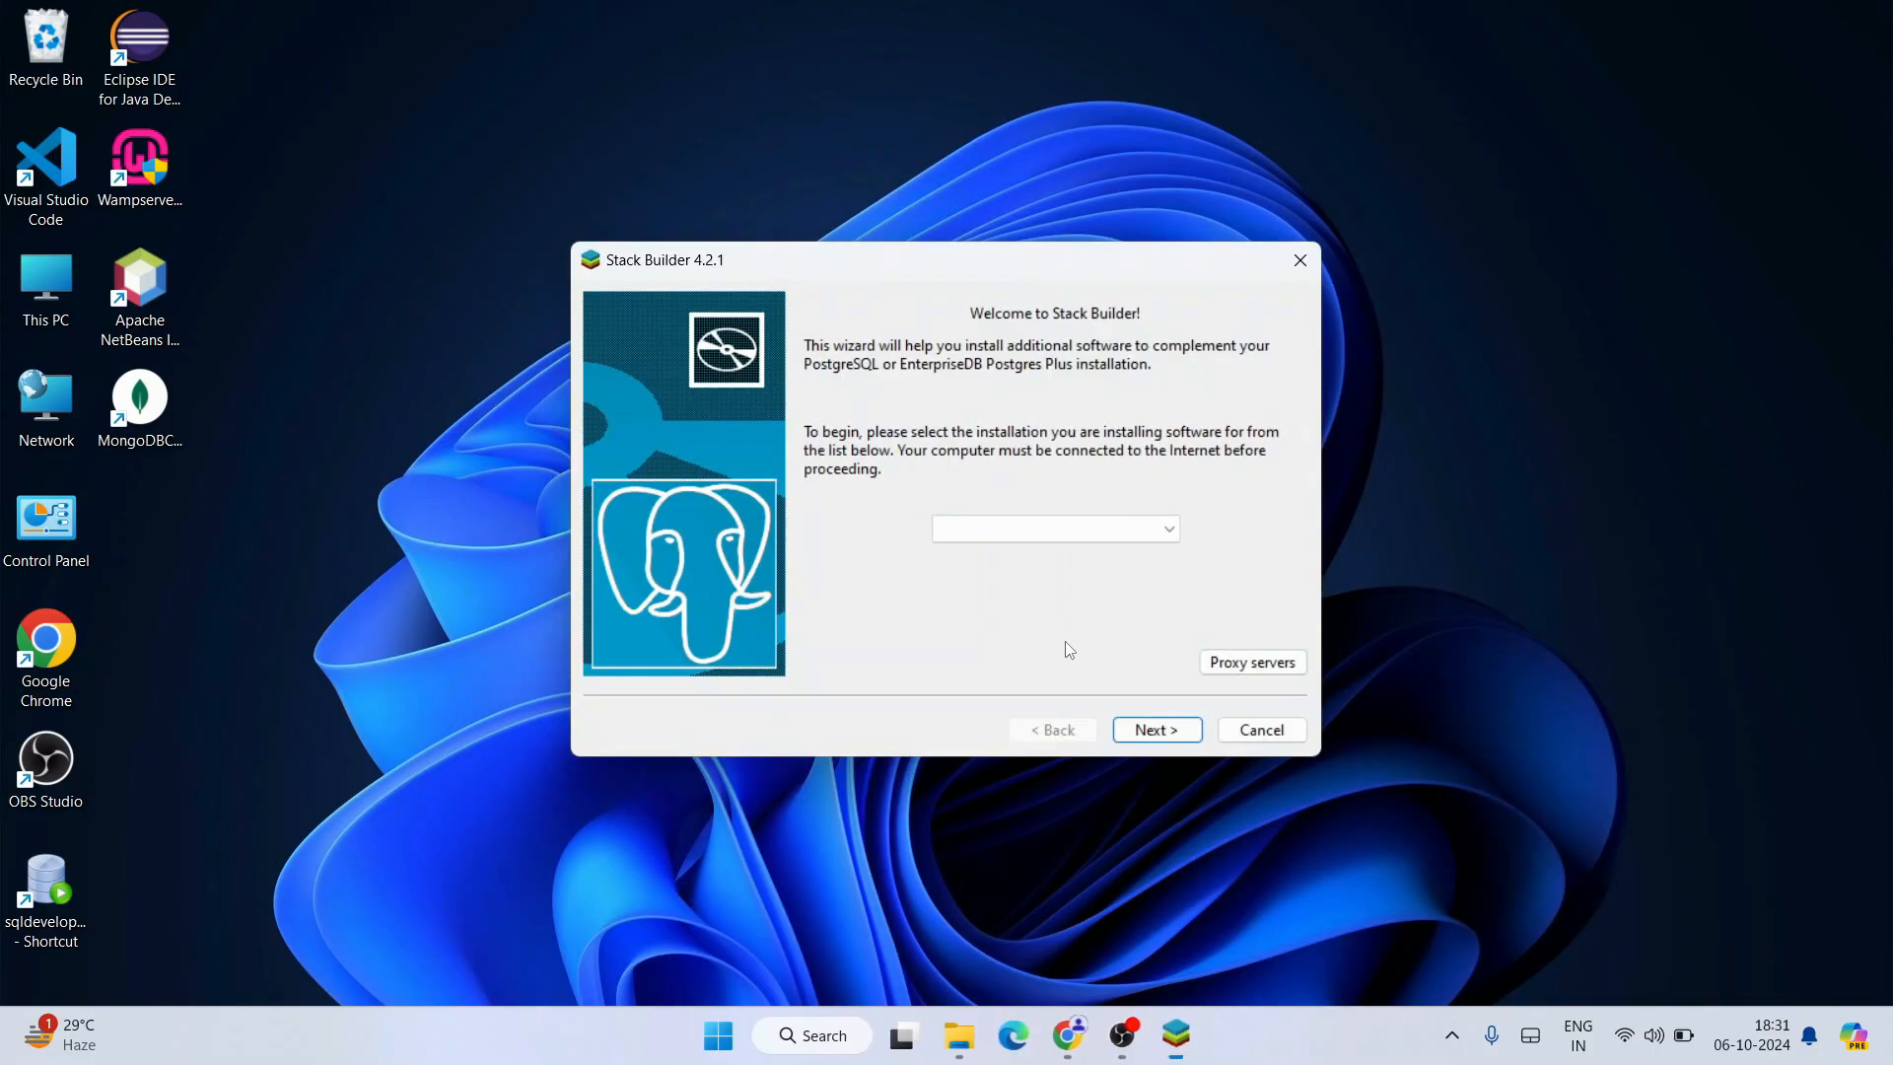
click(1045, 526)
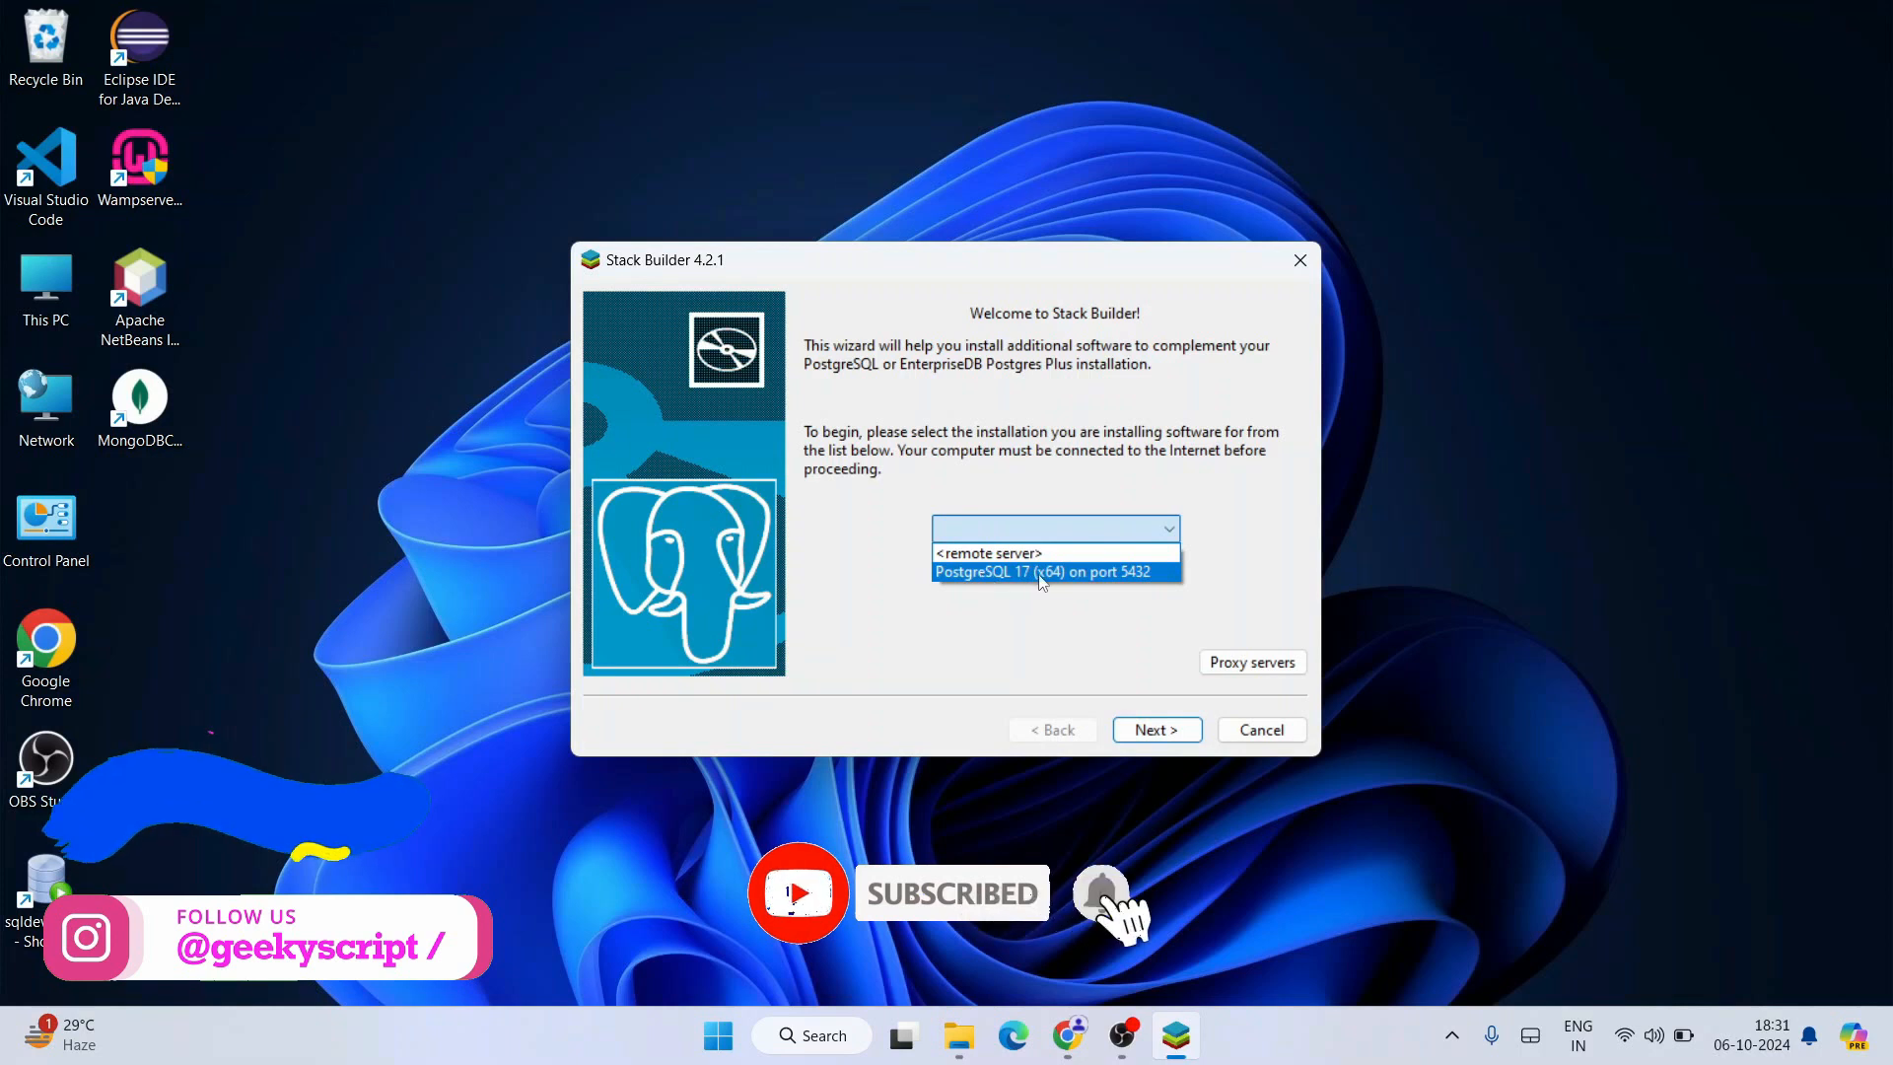
click(996, 573)
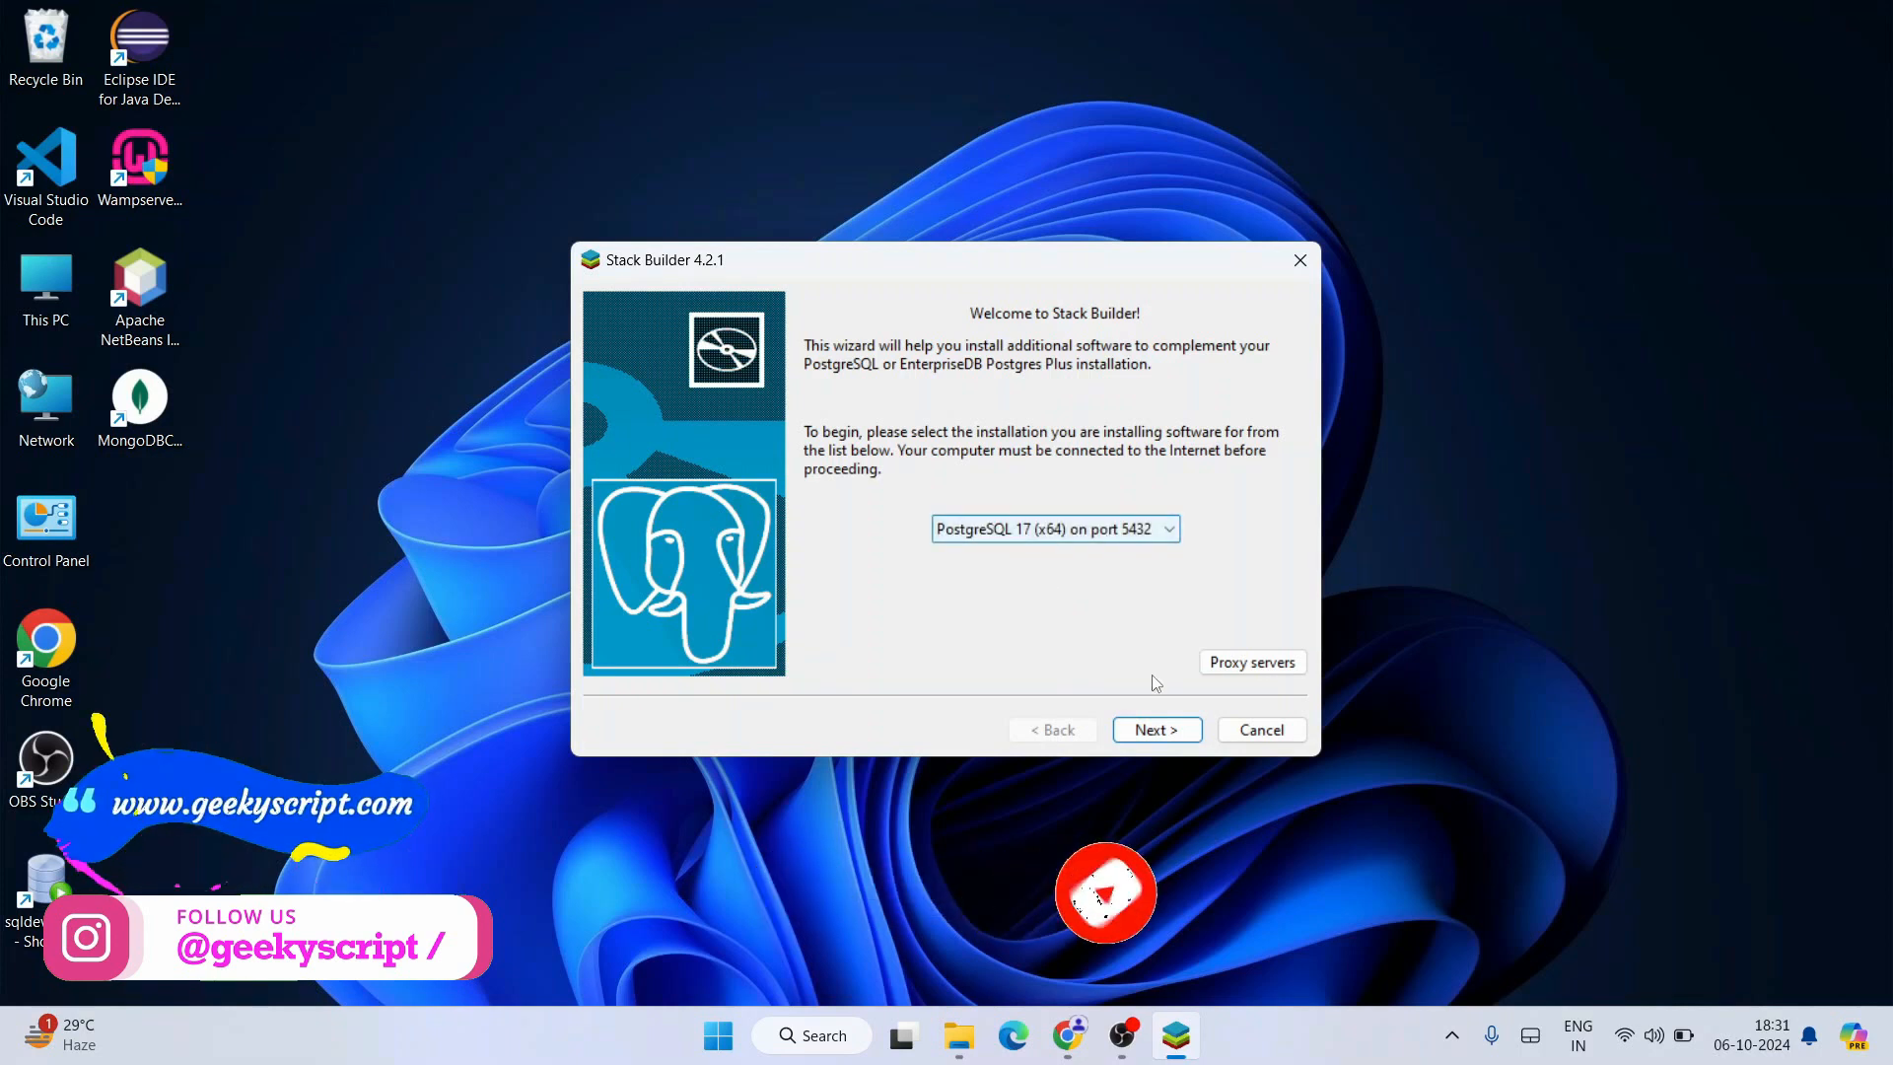
click(1151, 729)
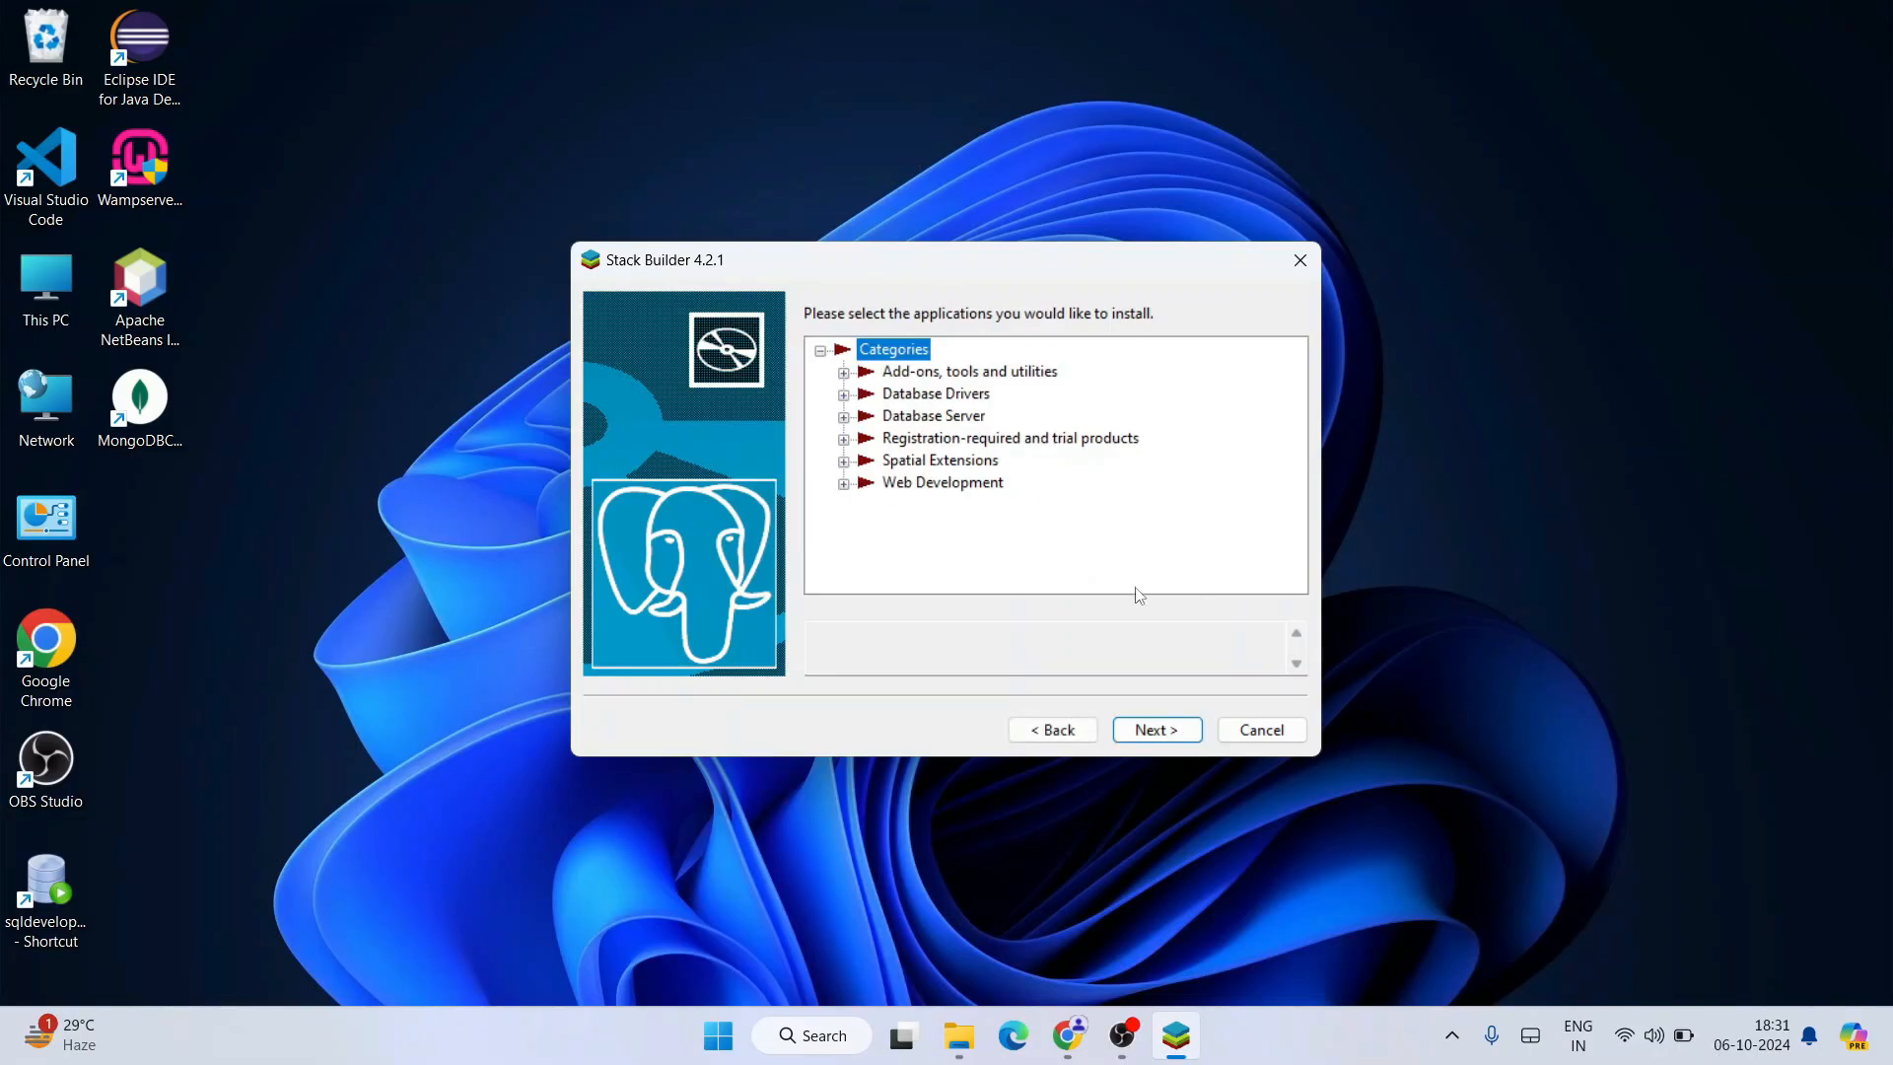
Expand the Database Drivers and Database Server categories and try ticking PostgreSQL (64 bit) v13.16-1 without keeping it selected
click(925, 396)
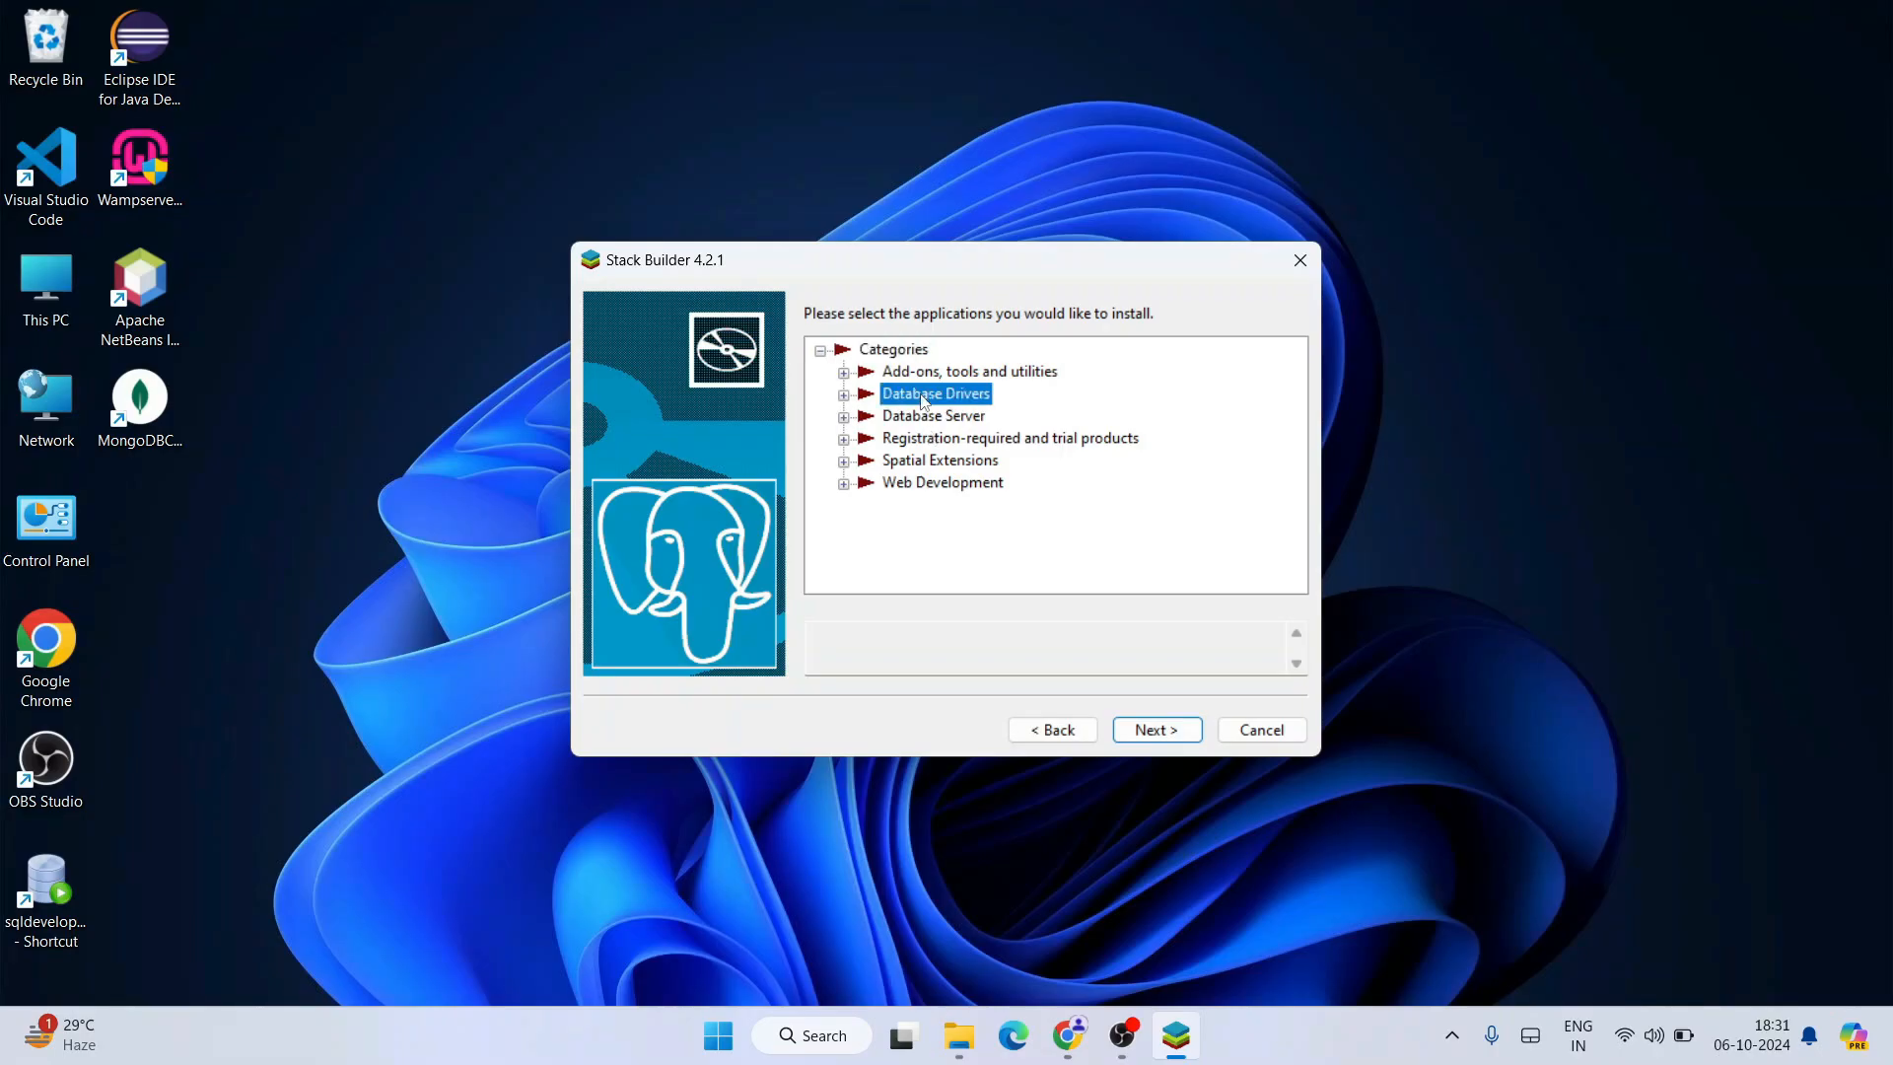
click(844, 396)
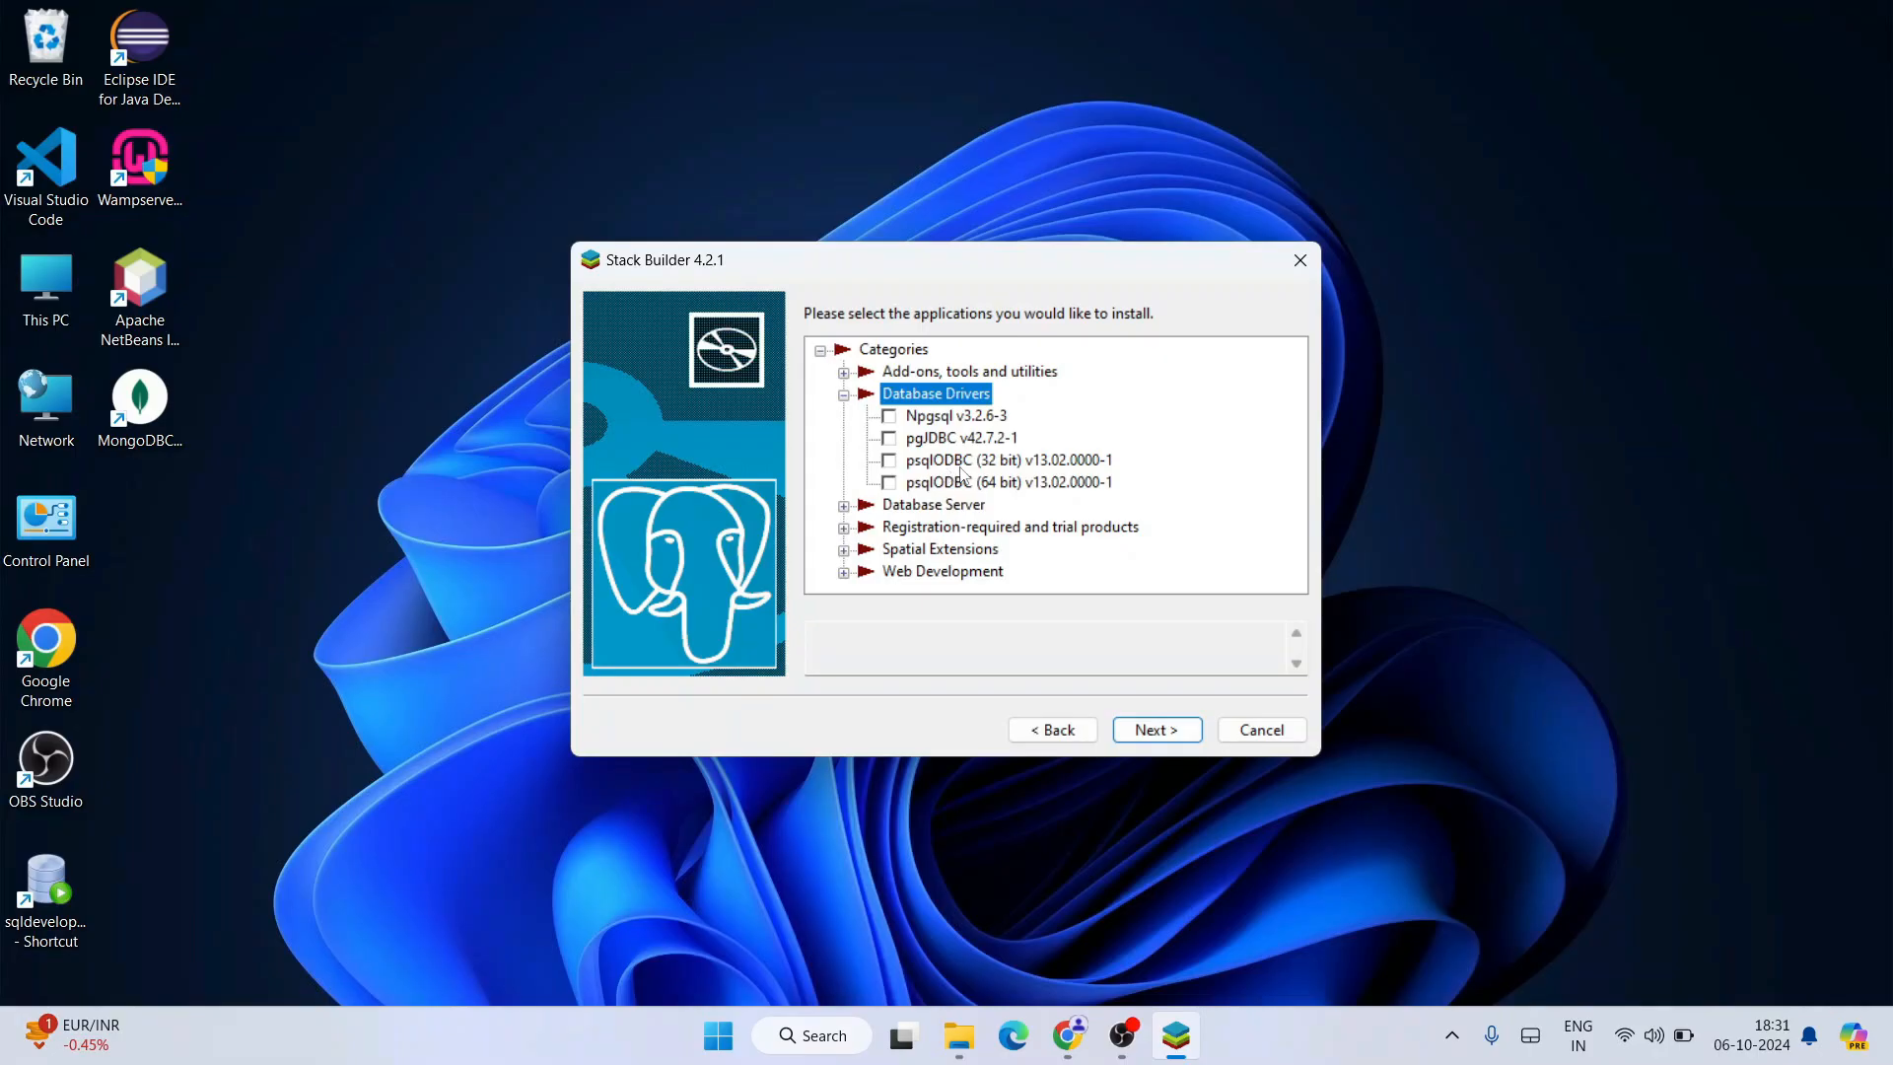
click(844, 506)
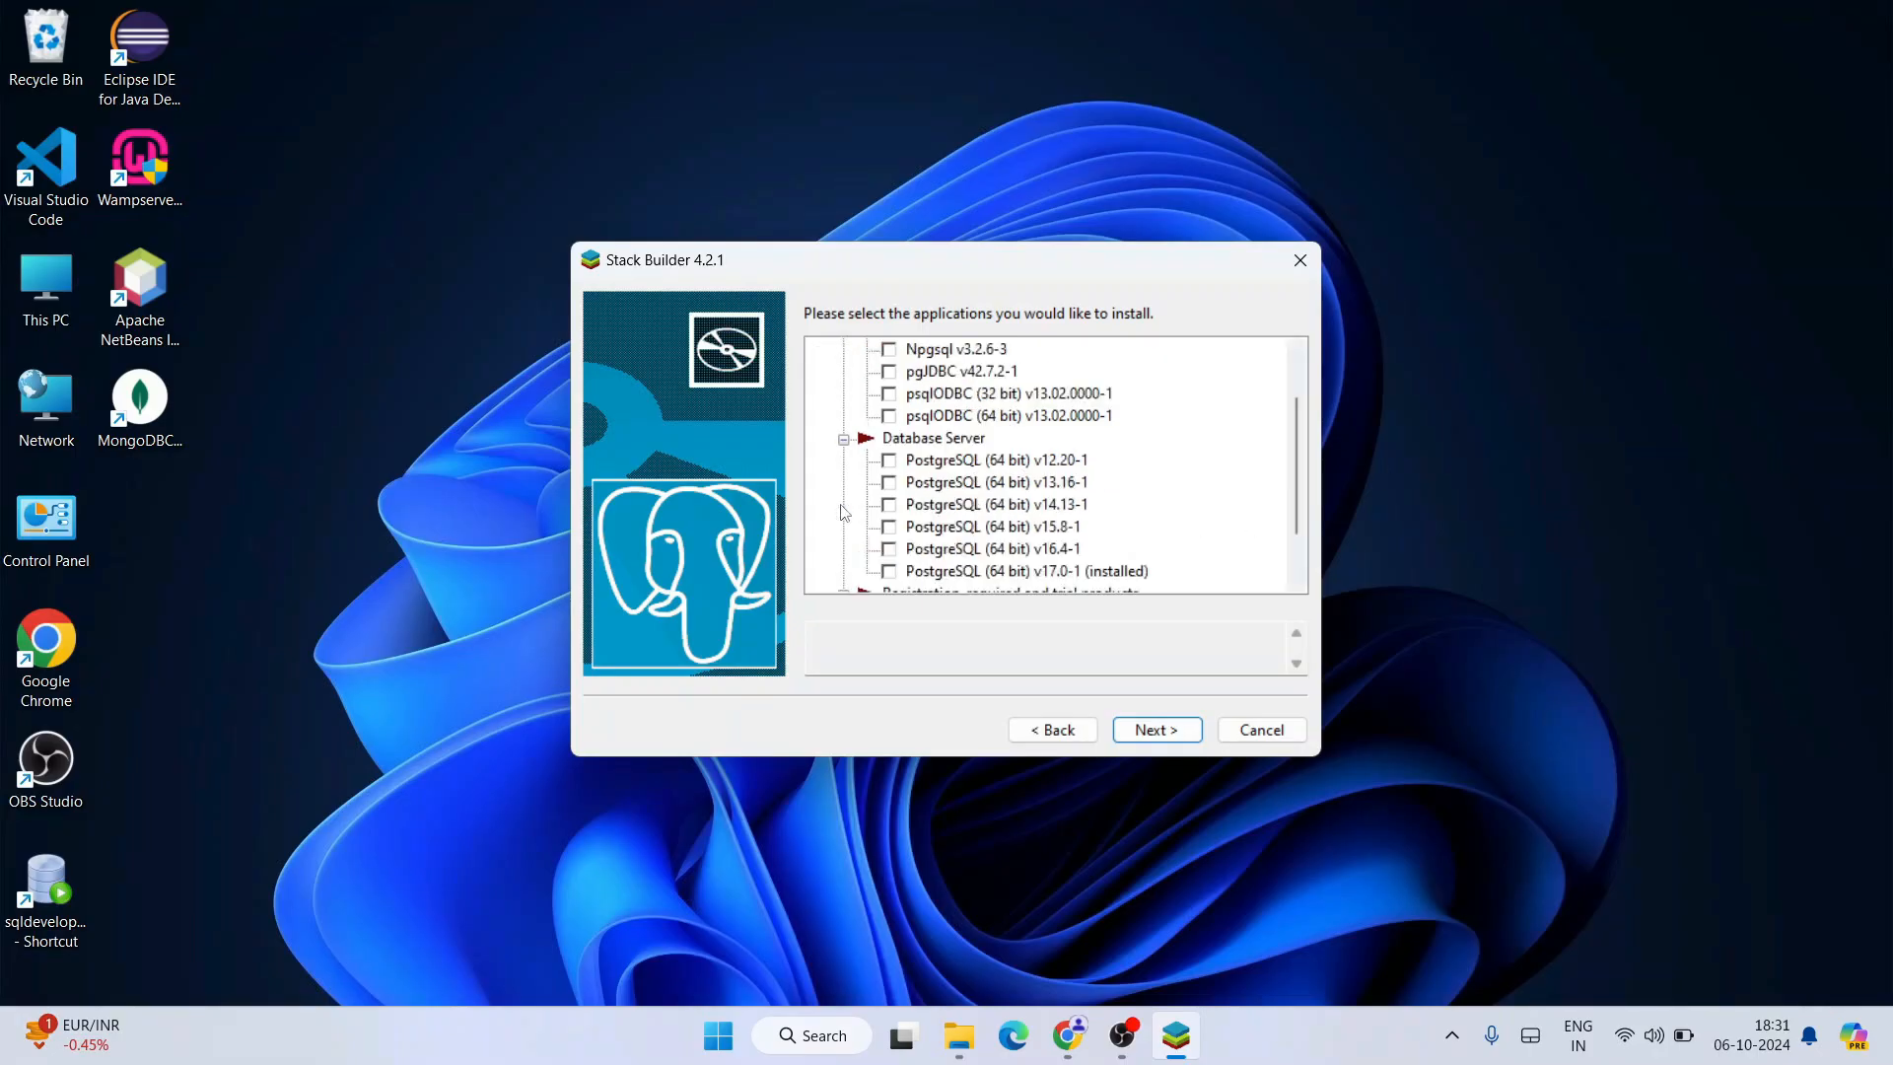
scroll(978, 501, down, 1)
scroll(978, 501, up, 1)
click(891, 483)
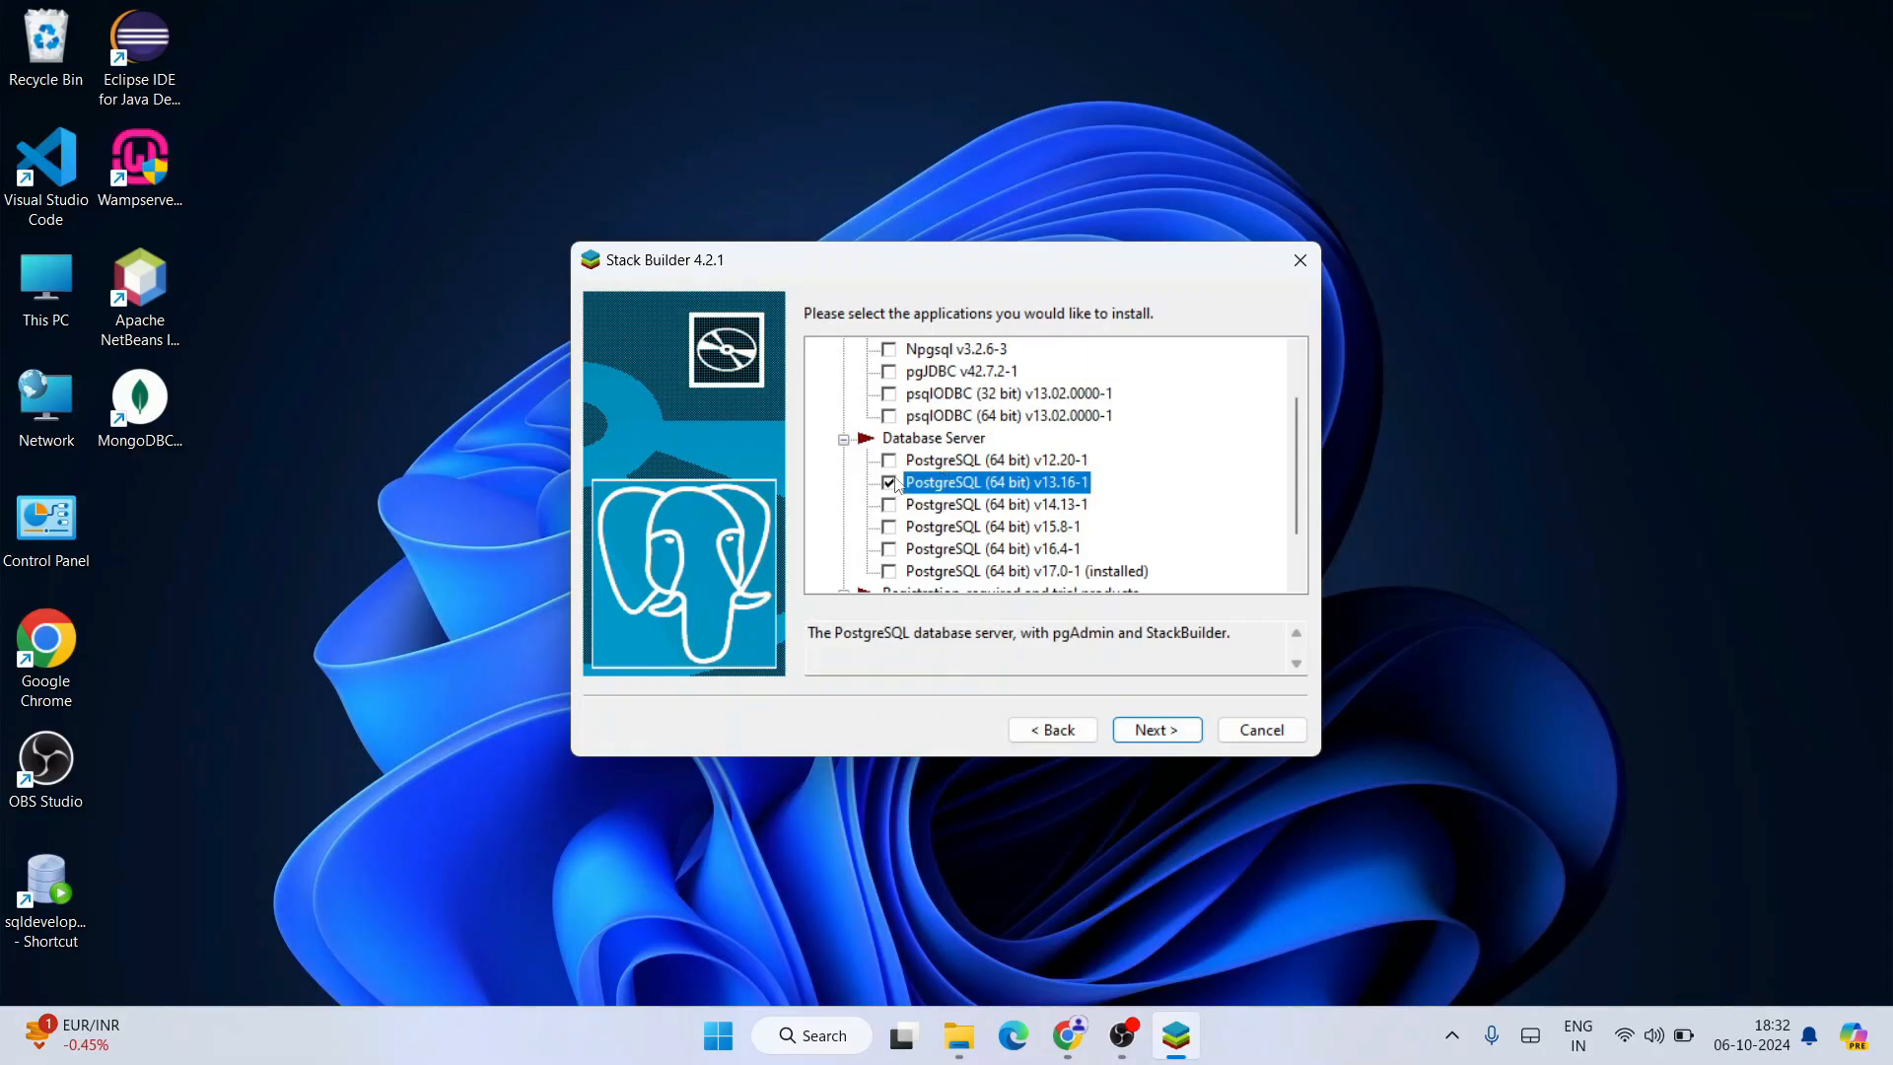
scroll(1055, 444, down, 1)
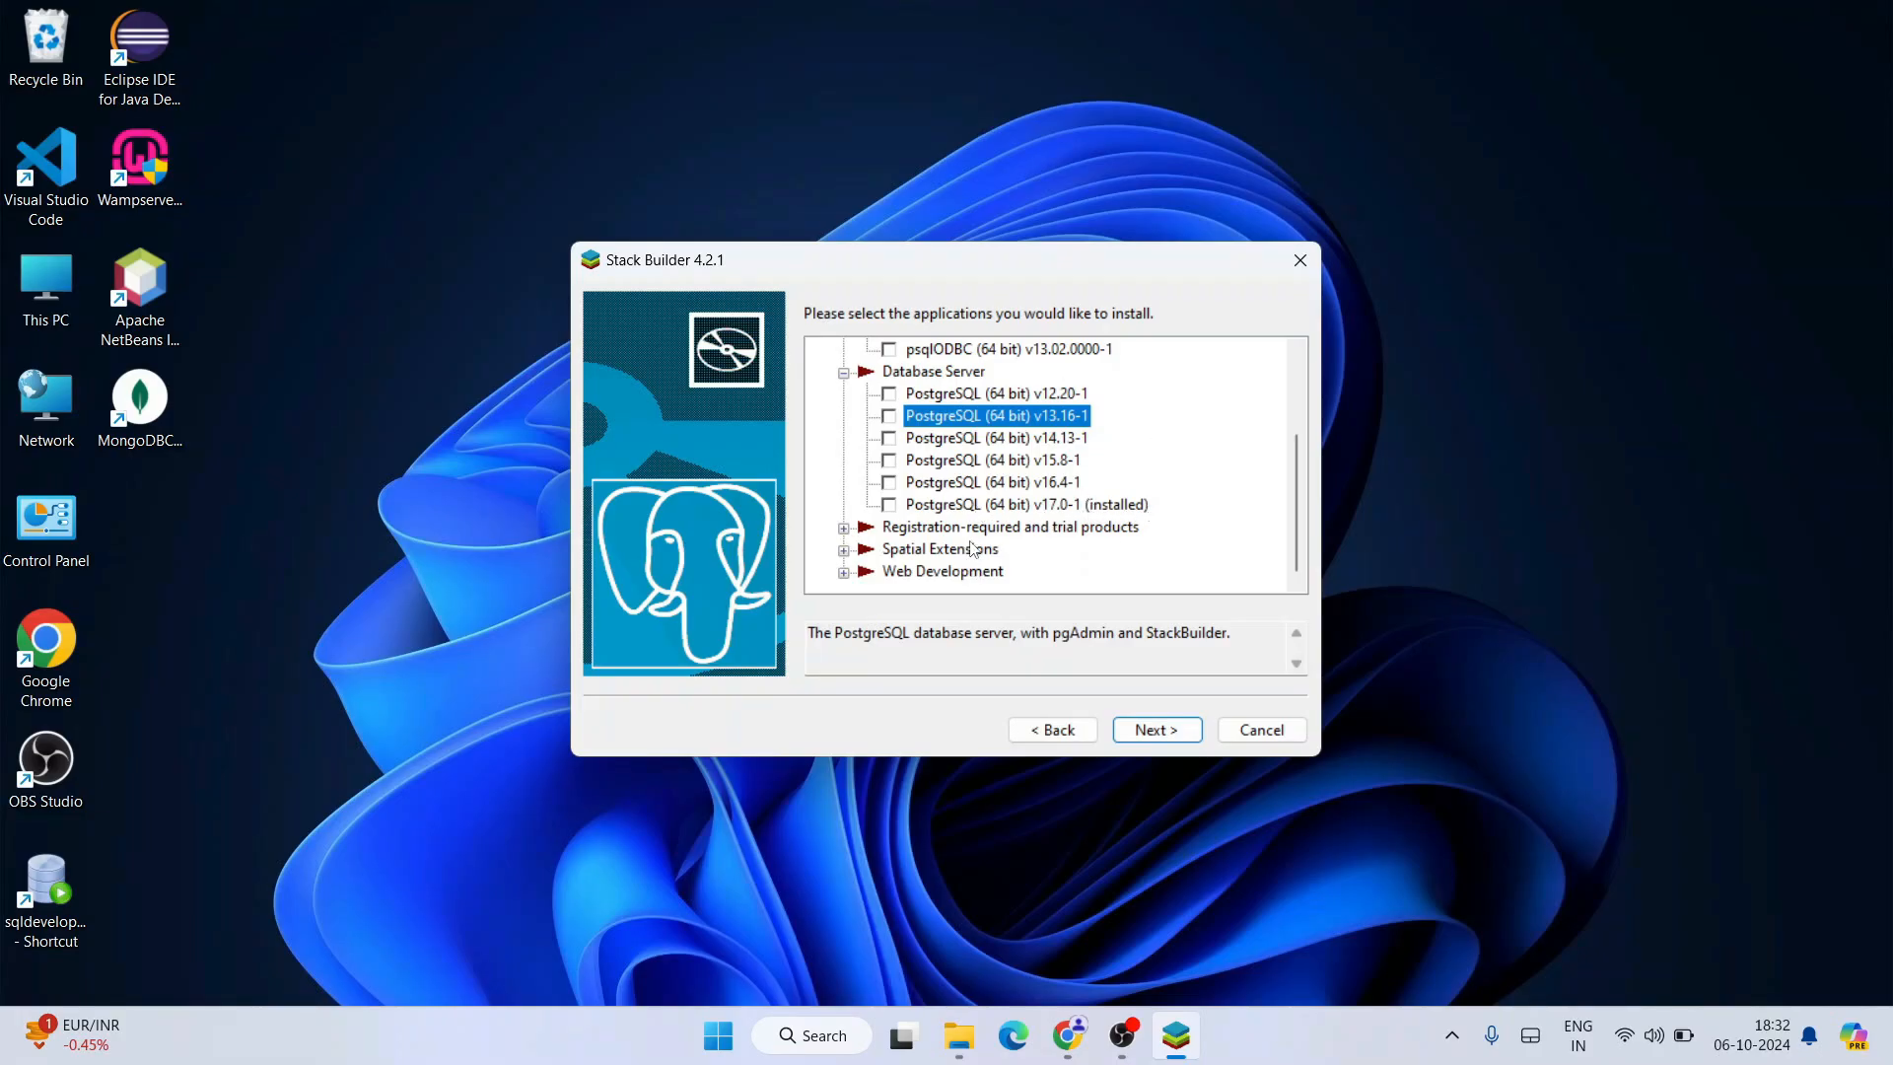
Expand the Web Development and Add-ons, tools and utilities categories and examine the applications offered
click(843, 572)
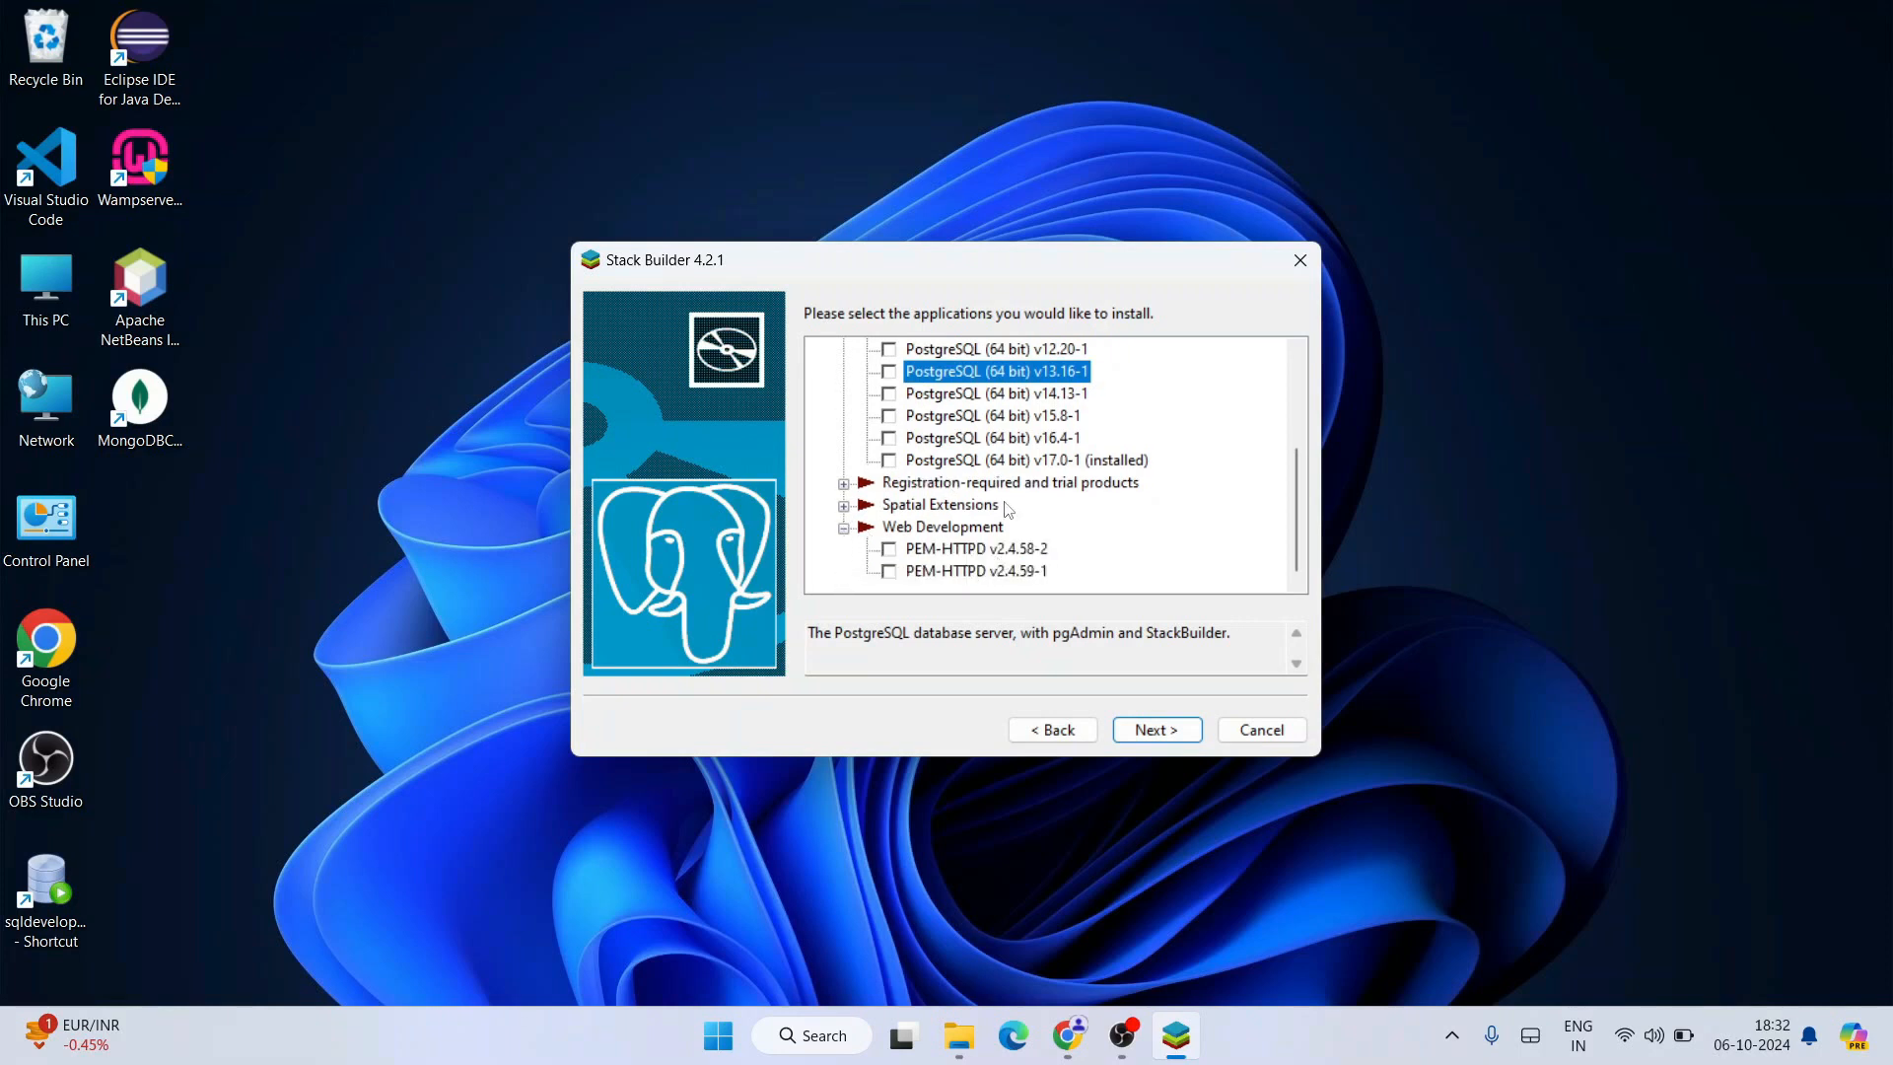
scroll(1008, 508, up, 1)
scroll(1008, 509, up, 2)
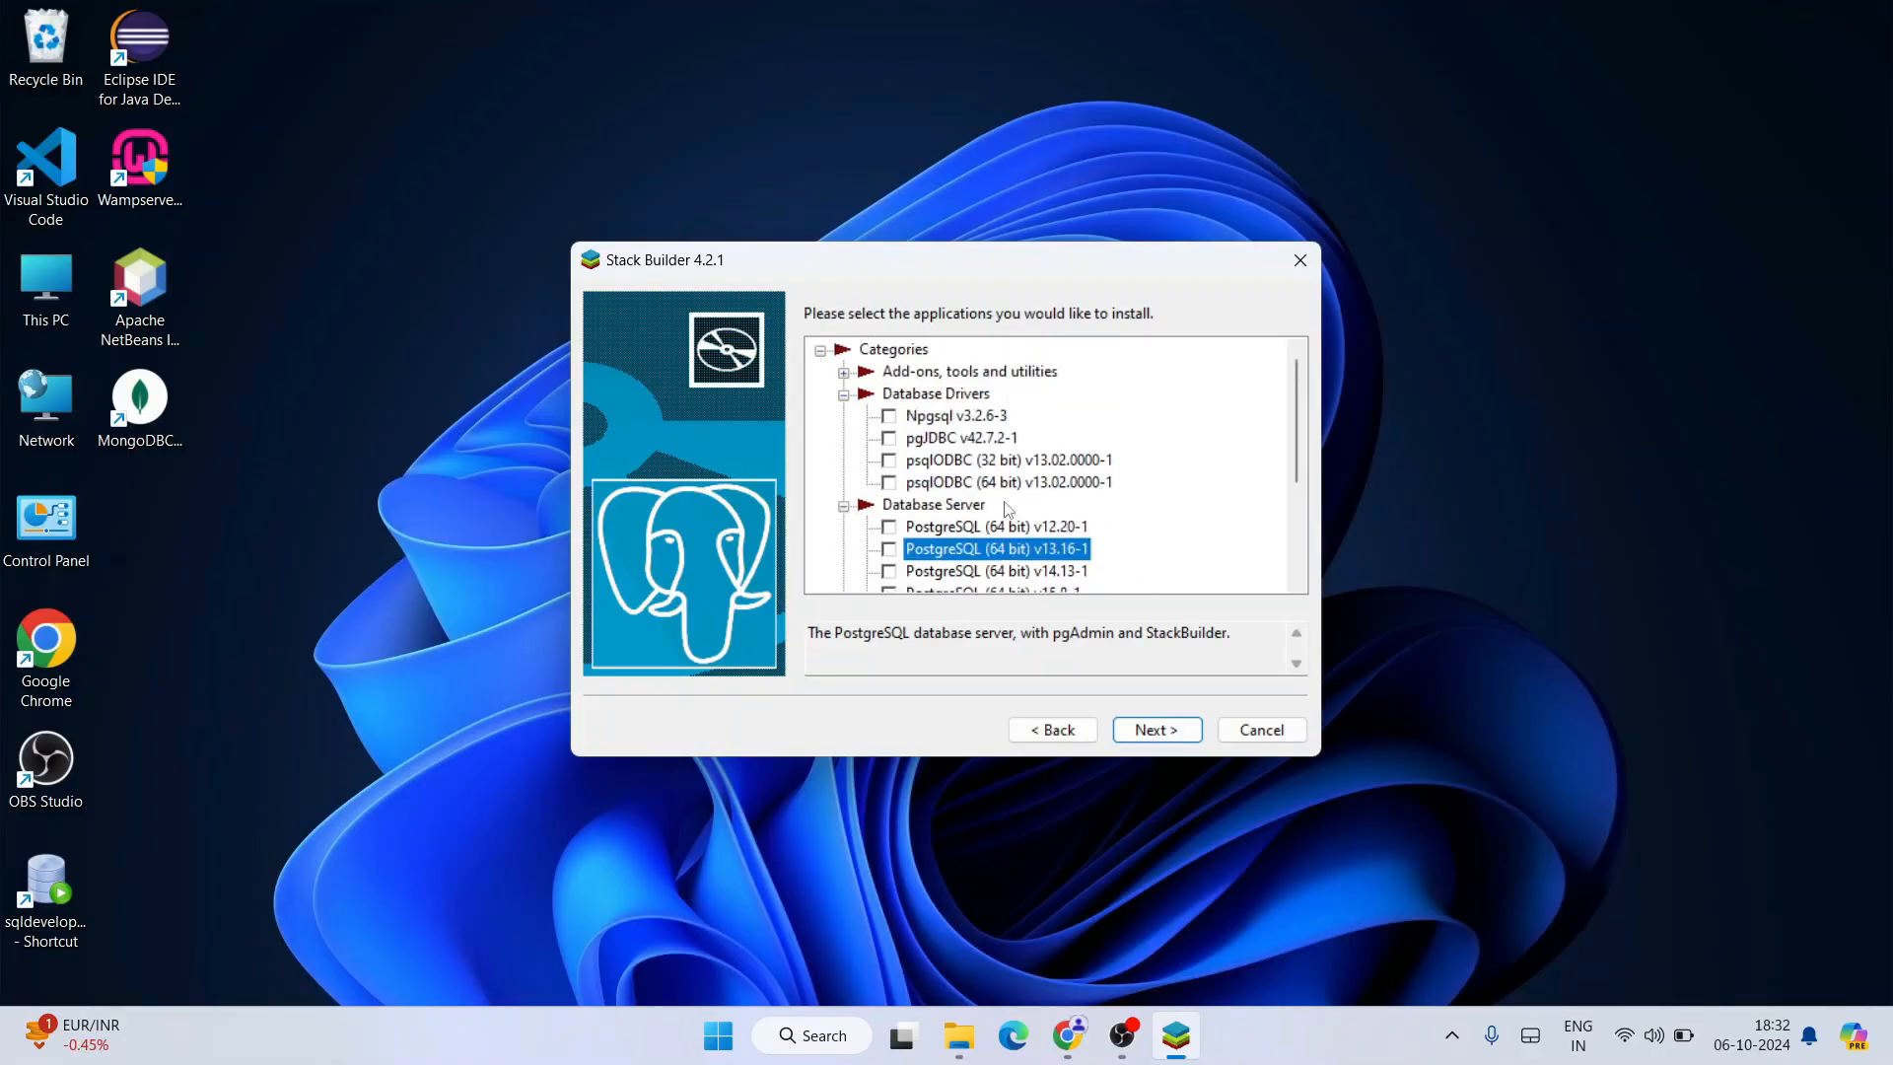
click(843, 373)
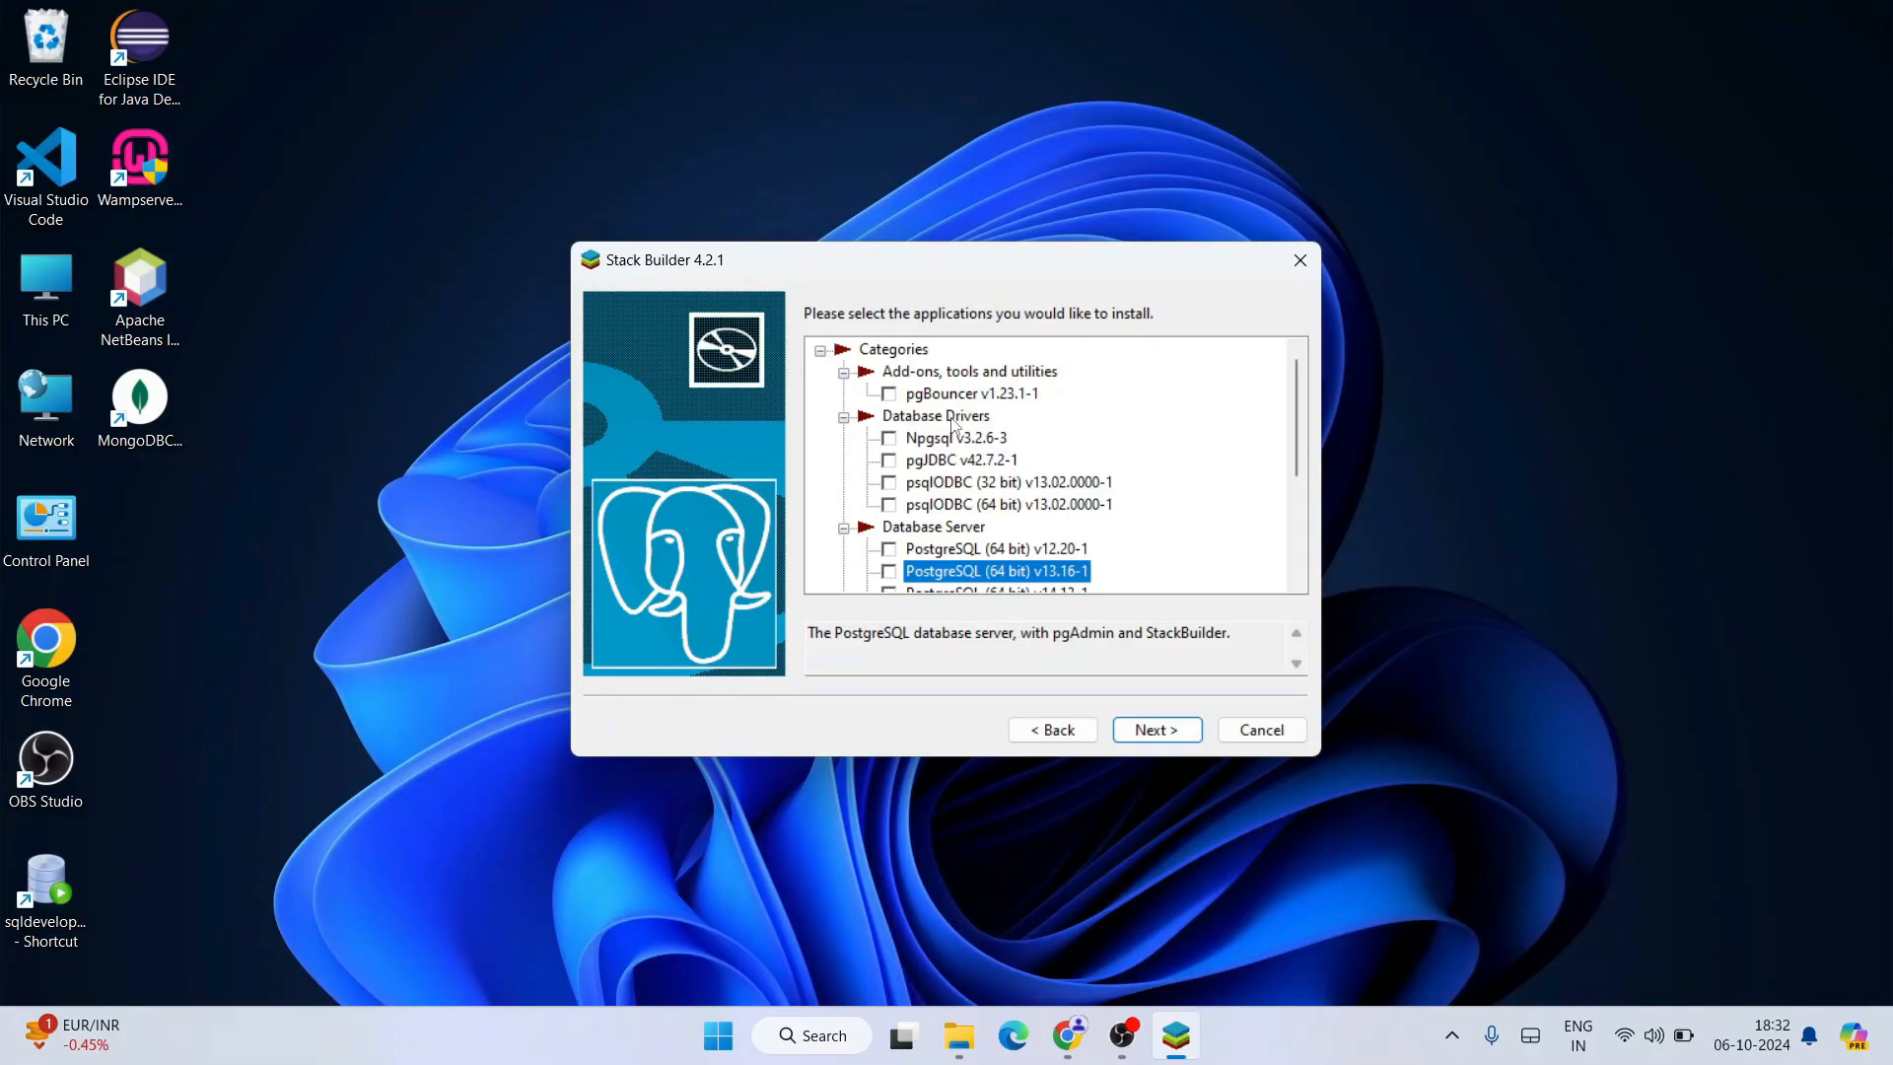
scroll(1001, 398, down, 3)
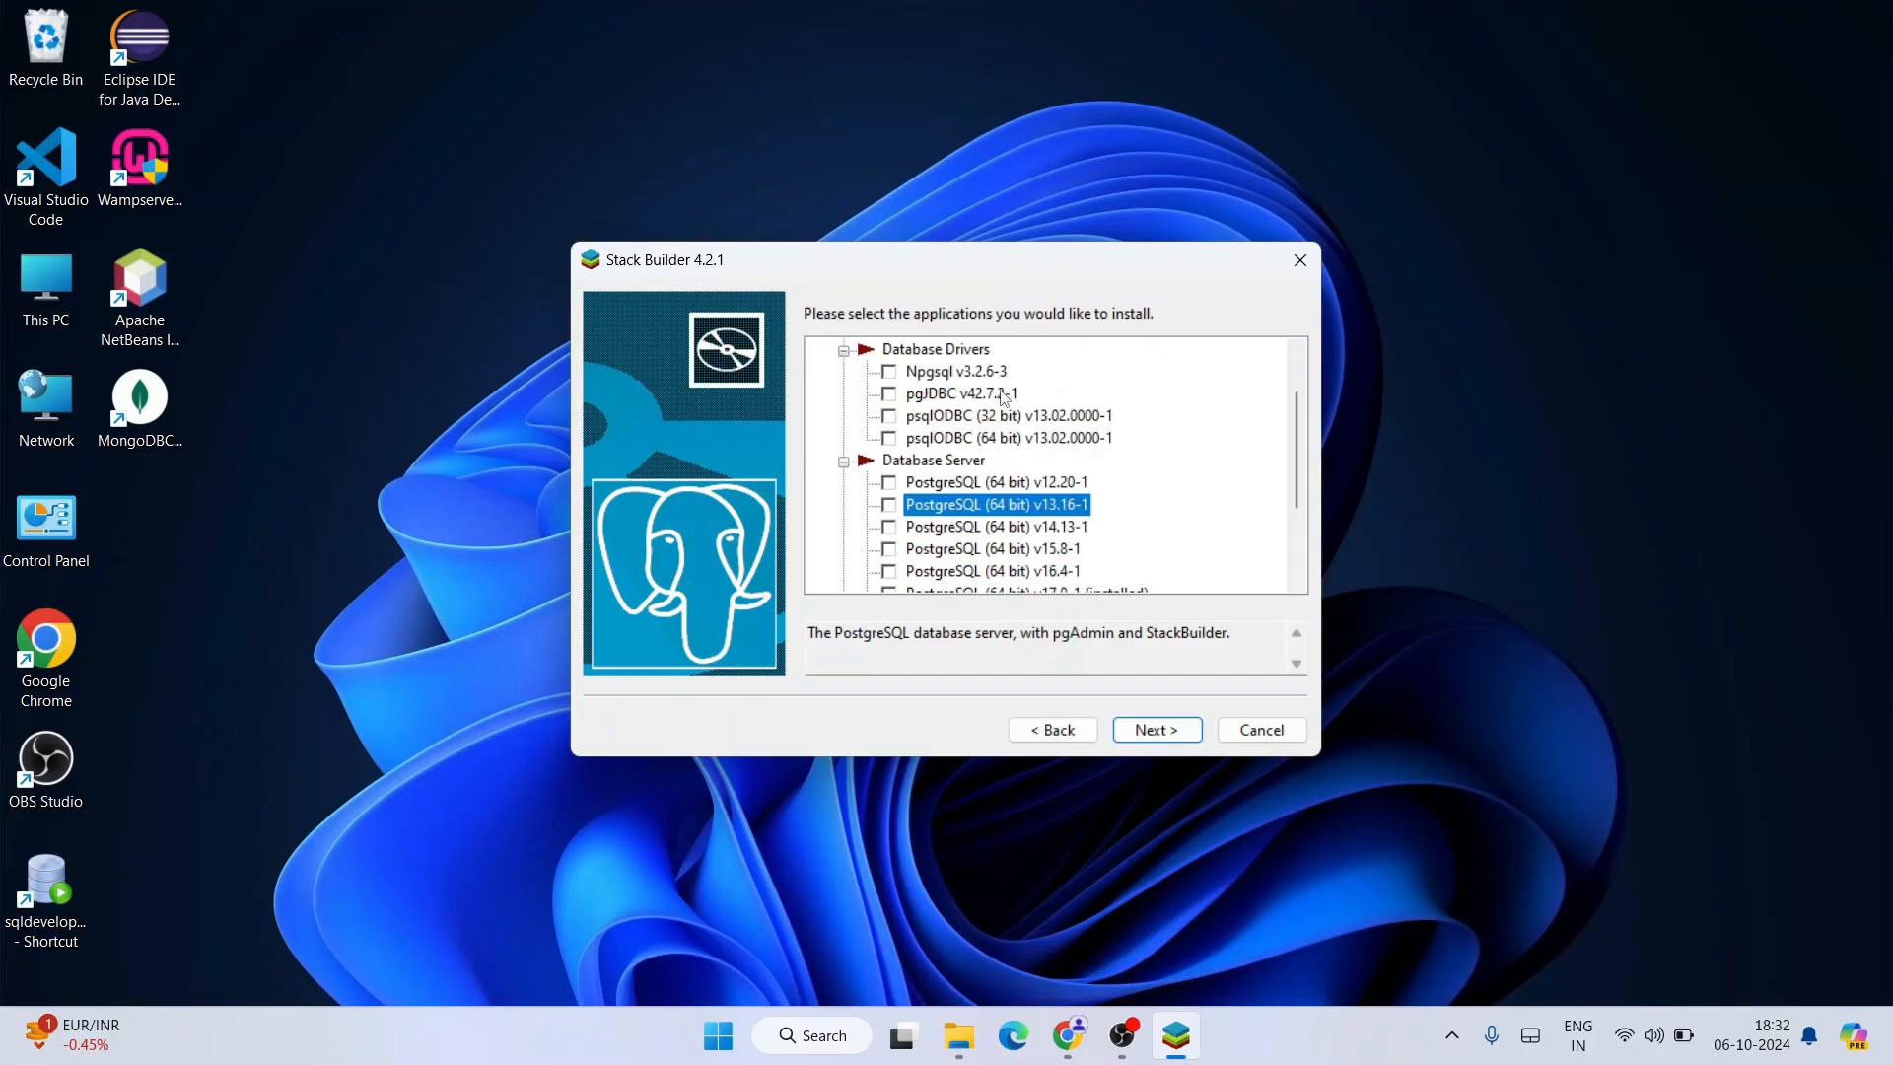
scroll(1003, 396, up, 3)
scroll(1002, 396, down, 3)
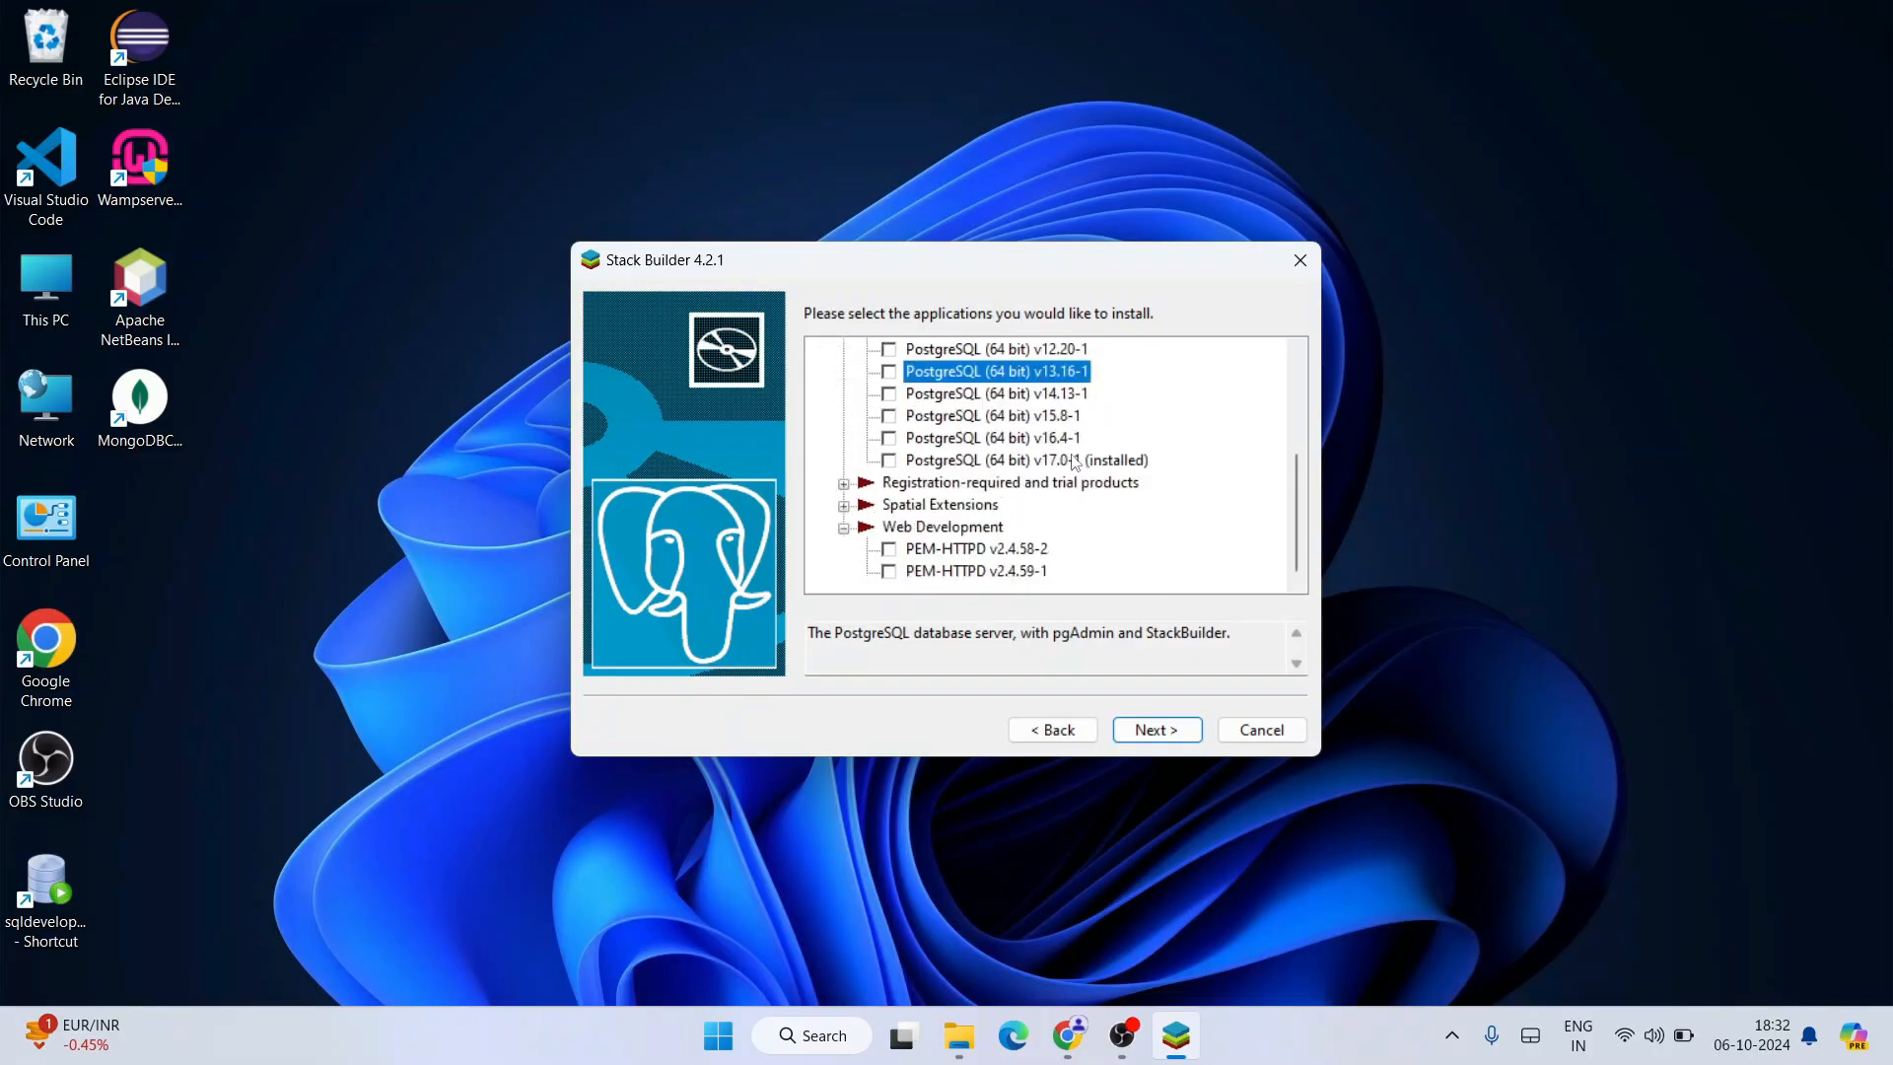
Cancel the Stack Builder wizard without installing additional software and confirm closing it
click(1268, 731)
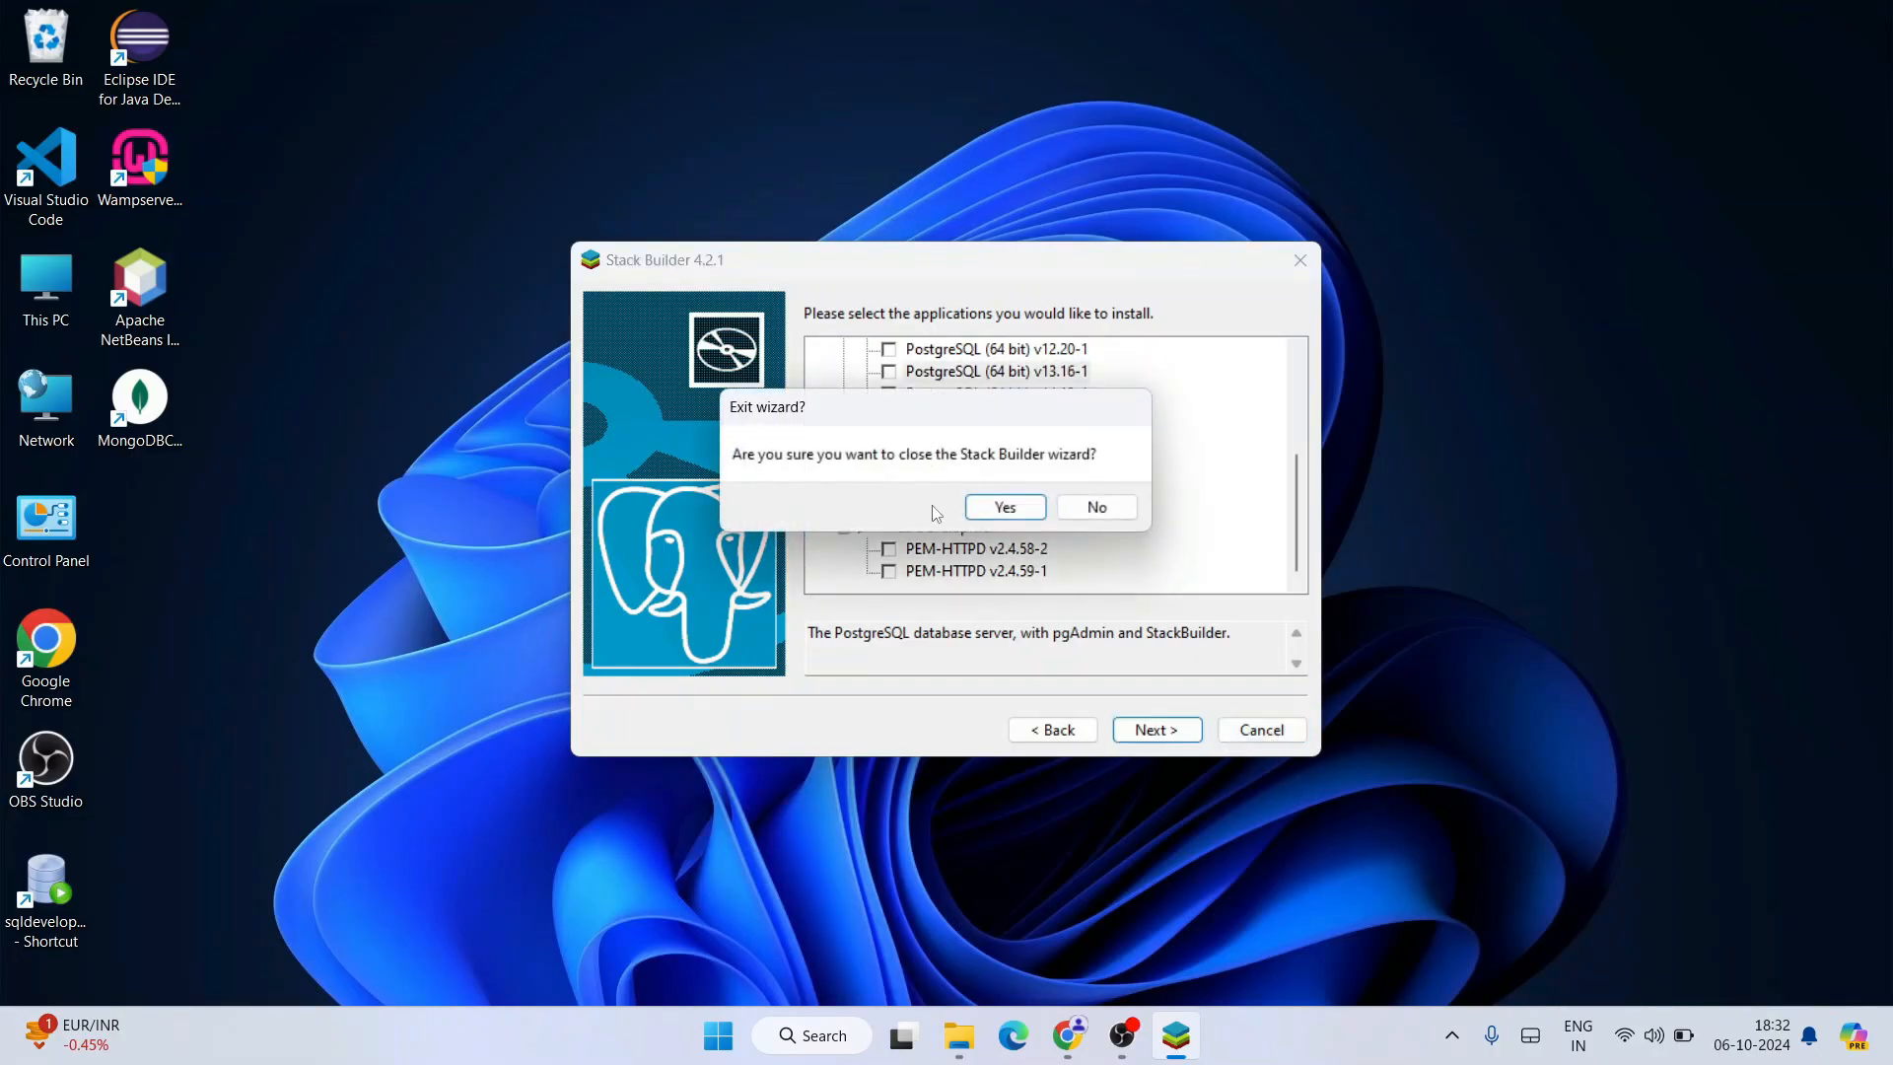
click(1007, 507)
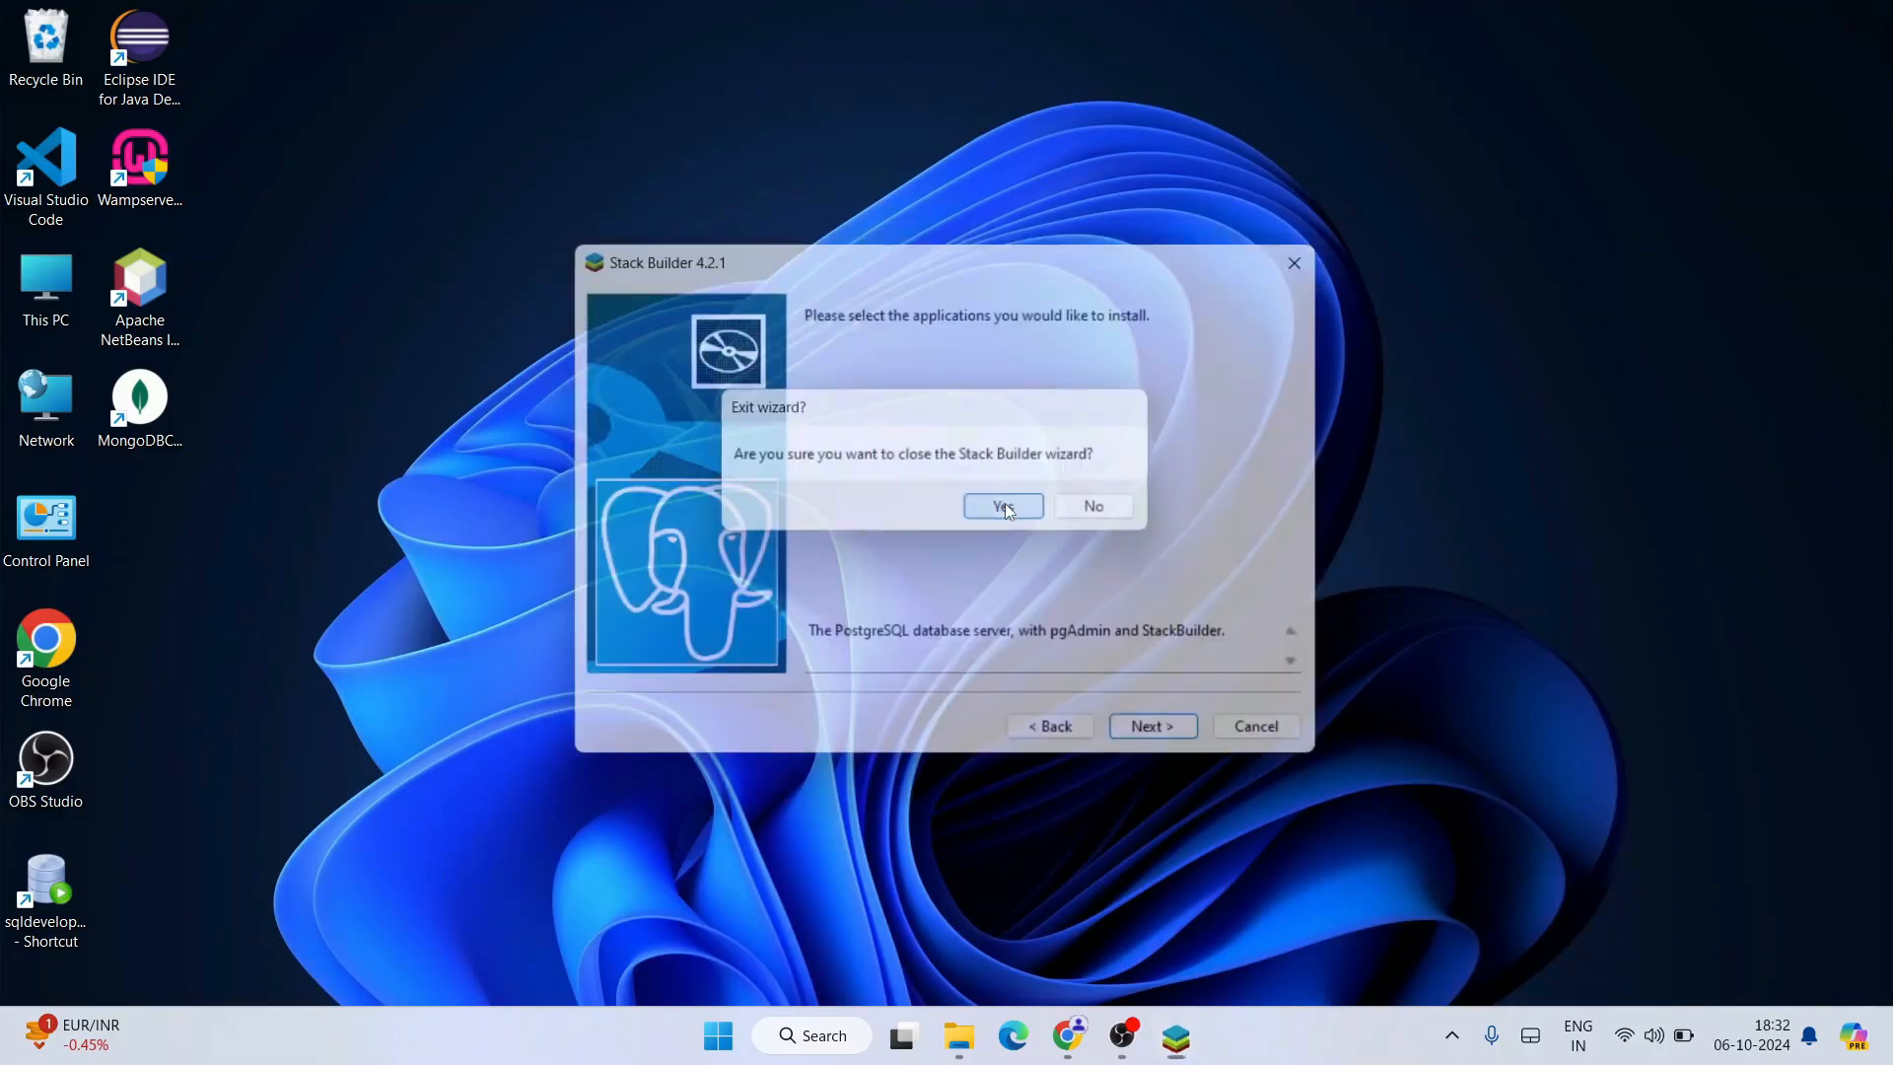
Find and launch pgAdmin 4 from Windows, and enlarge its window to full screen
click(836, 1043)
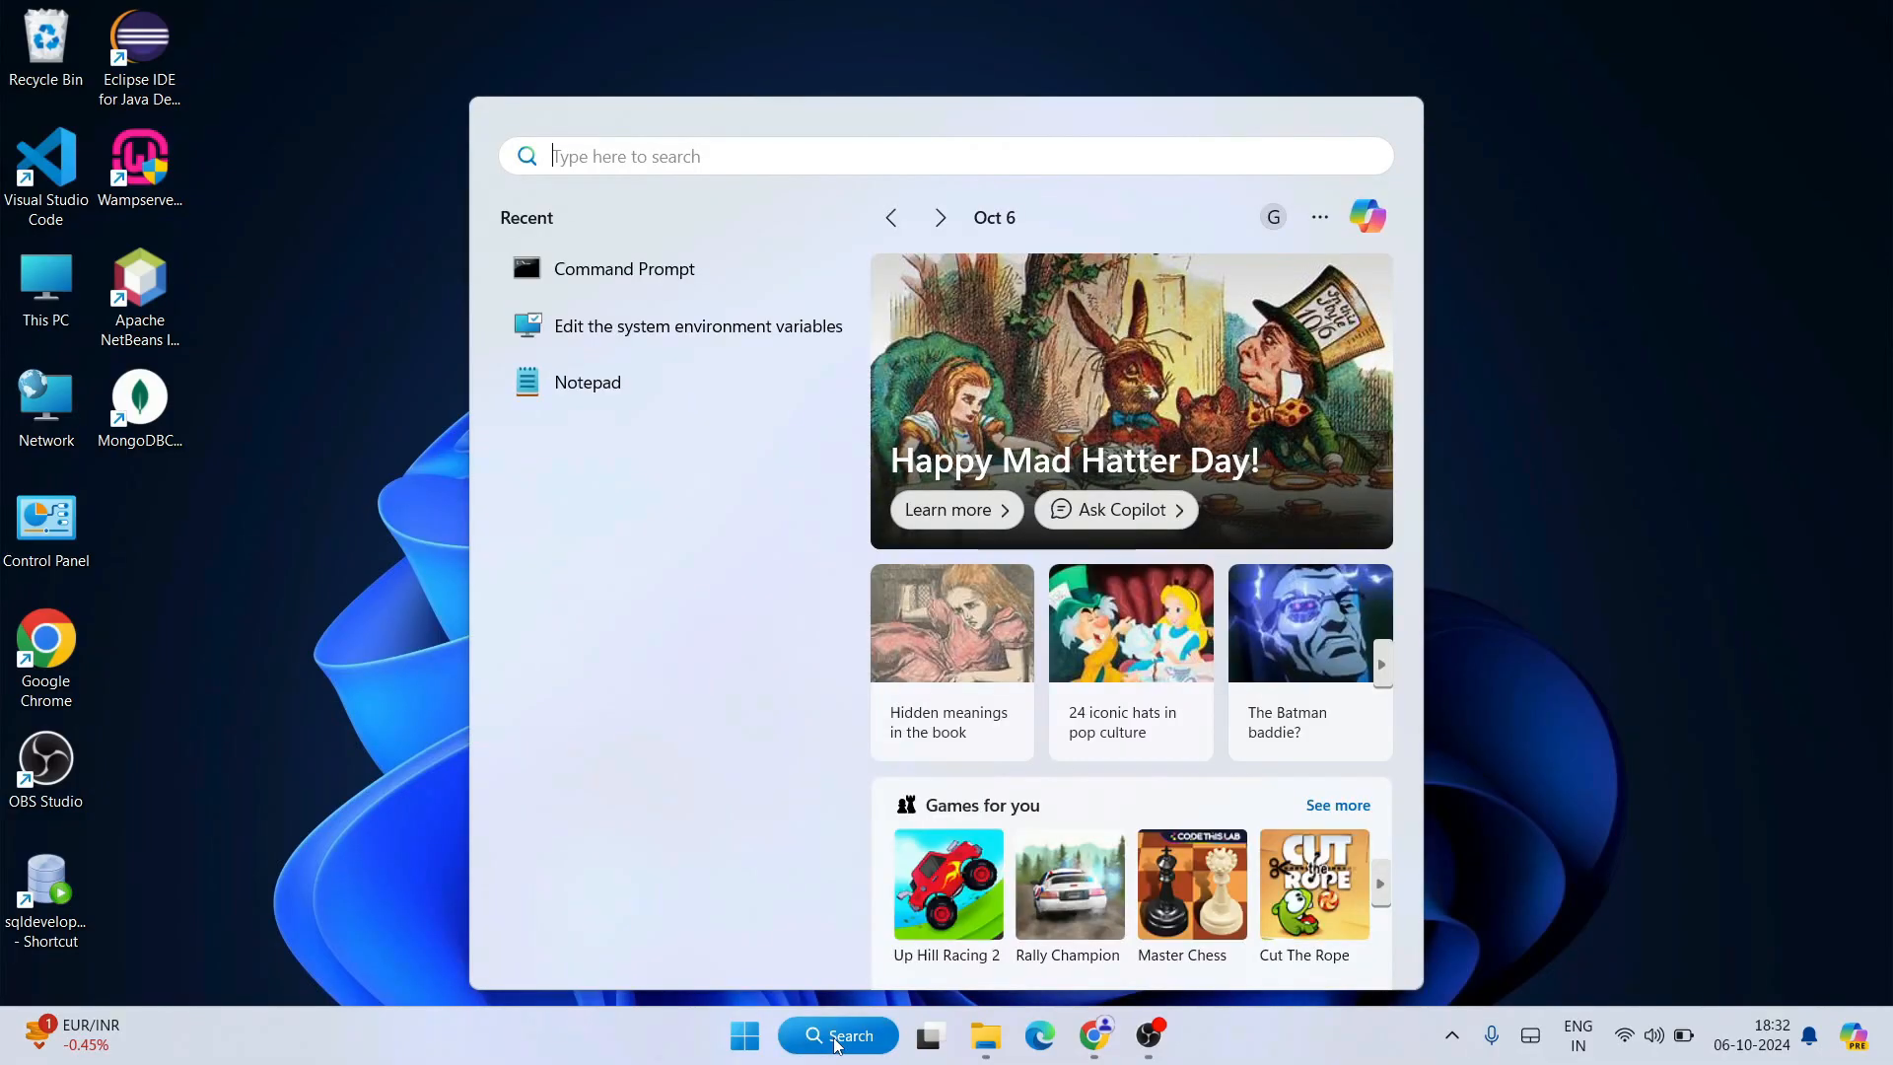
text(pgadmin)
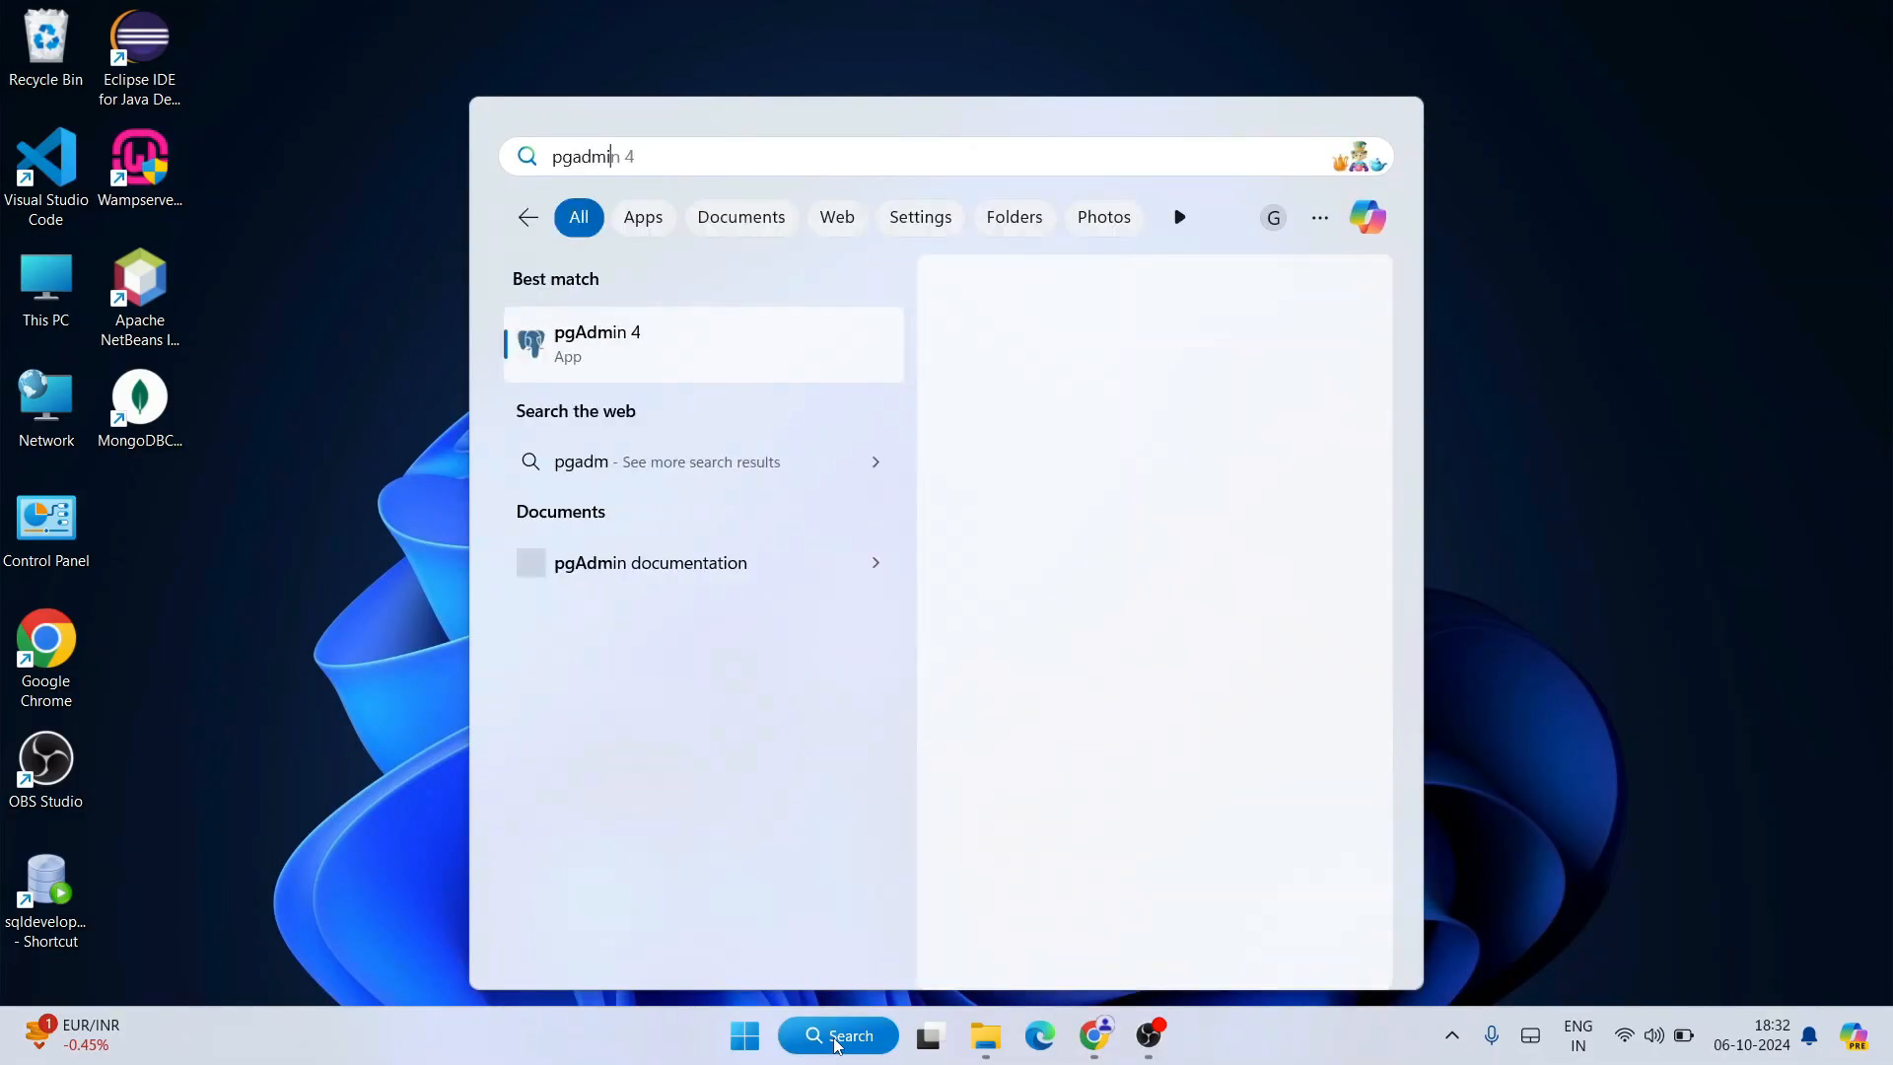
click(620, 350)
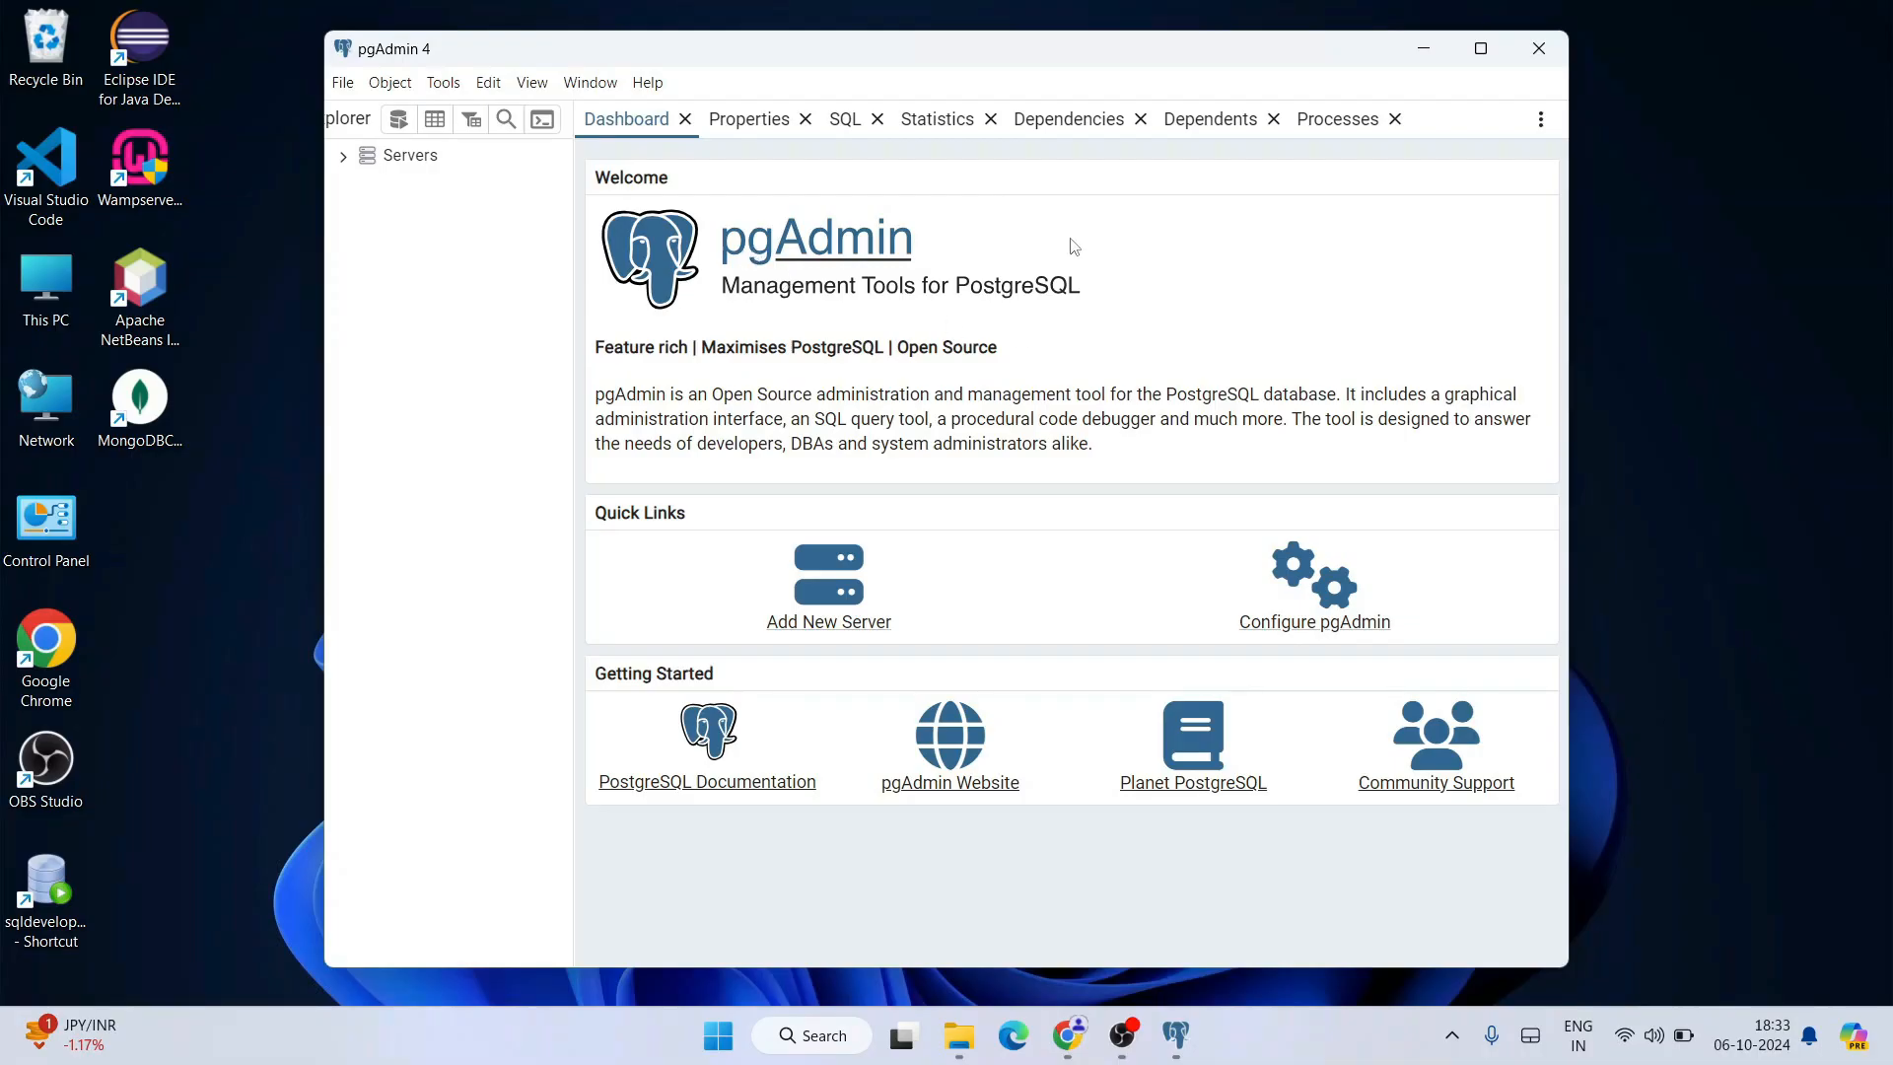
click(1479, 49)
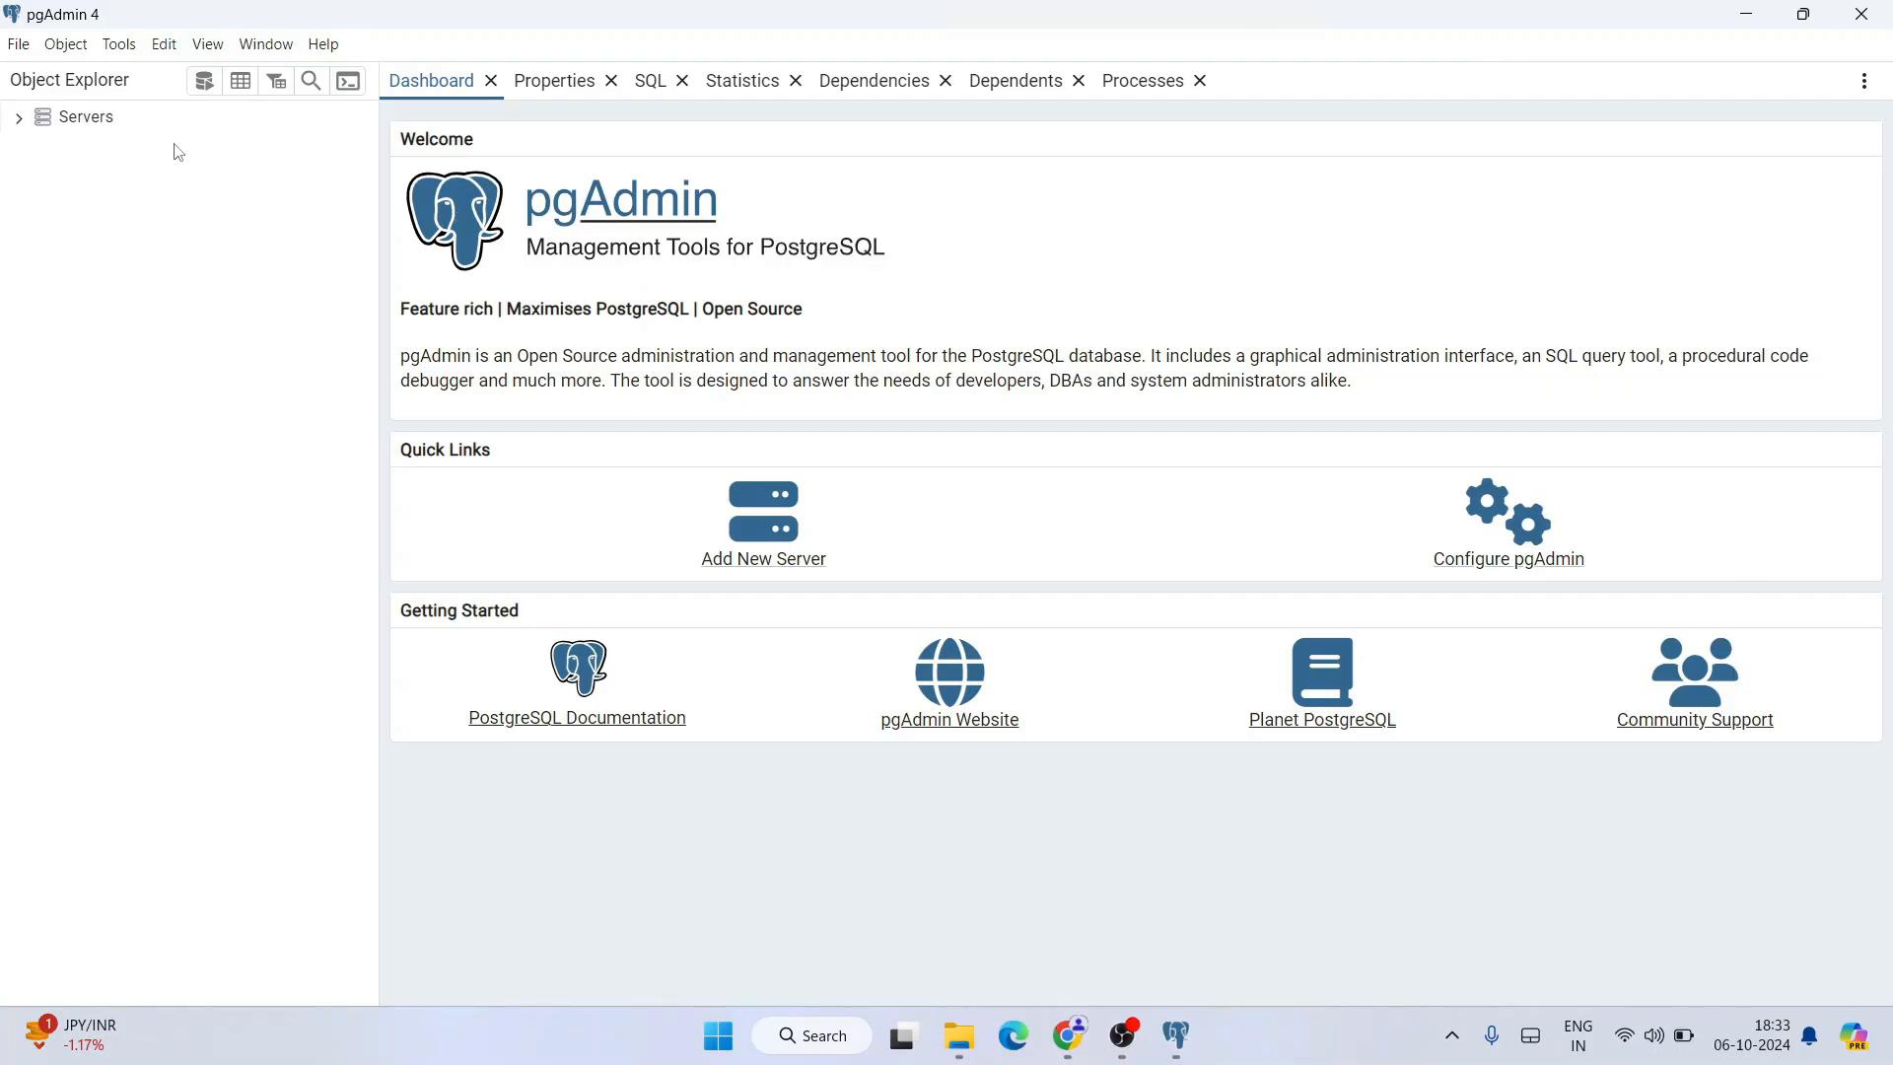
Connect to the PostgreSQL 17 server by entering the postgres user's password, with Save Password enabled
click(17, 119)
click(81, 147)
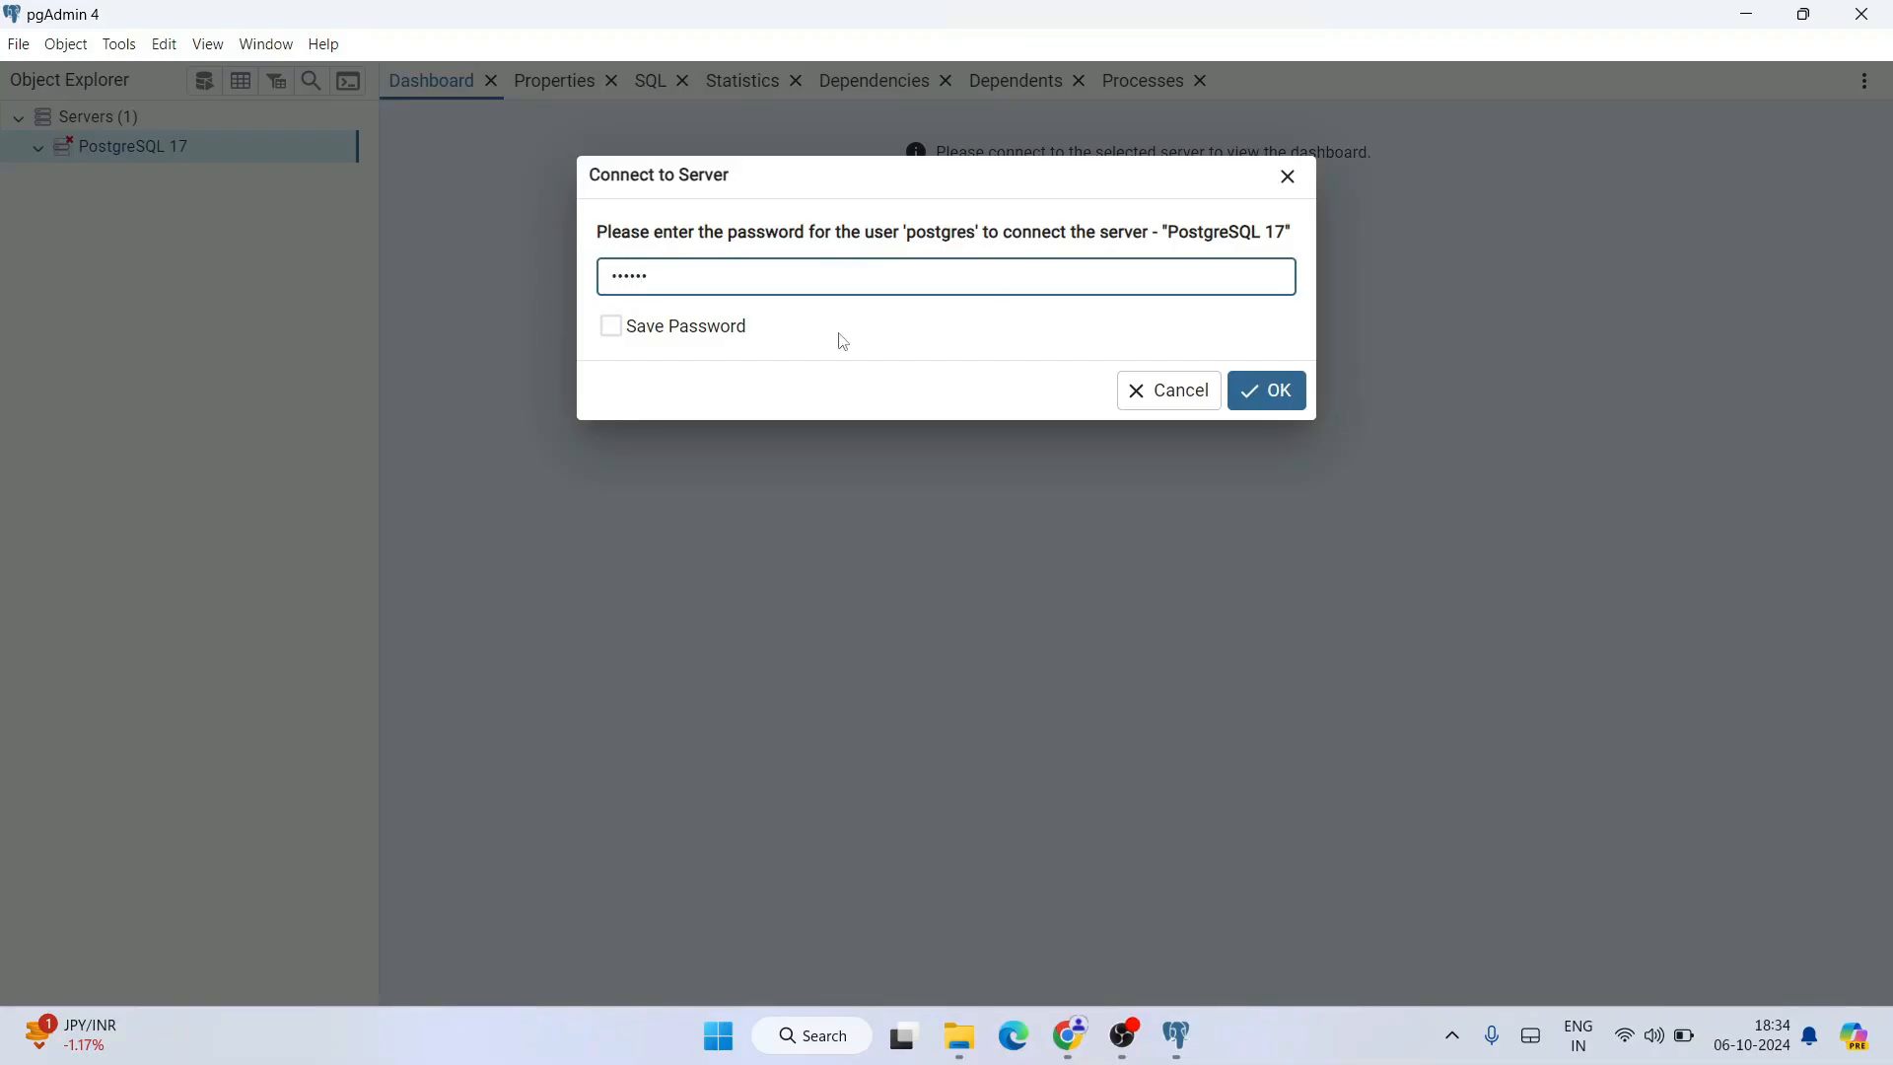
click(698, 326)
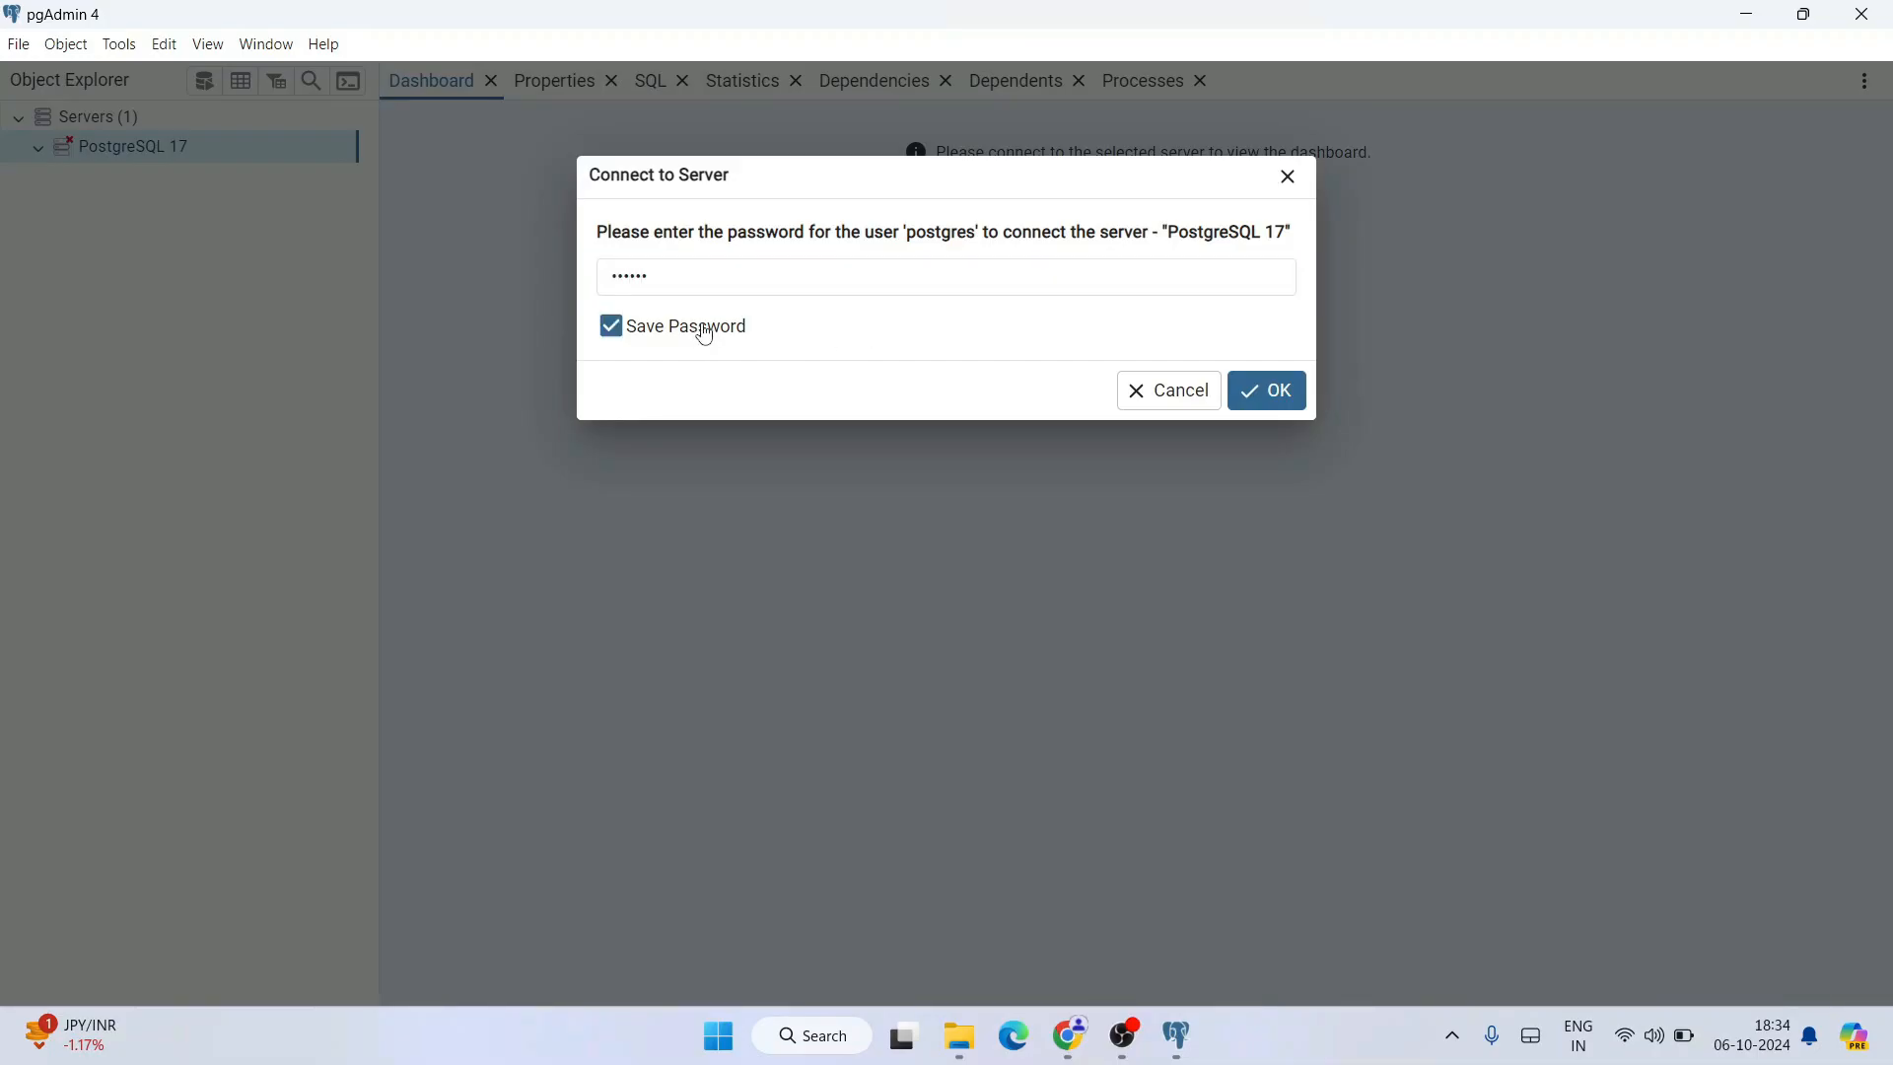
click(1272, 405)
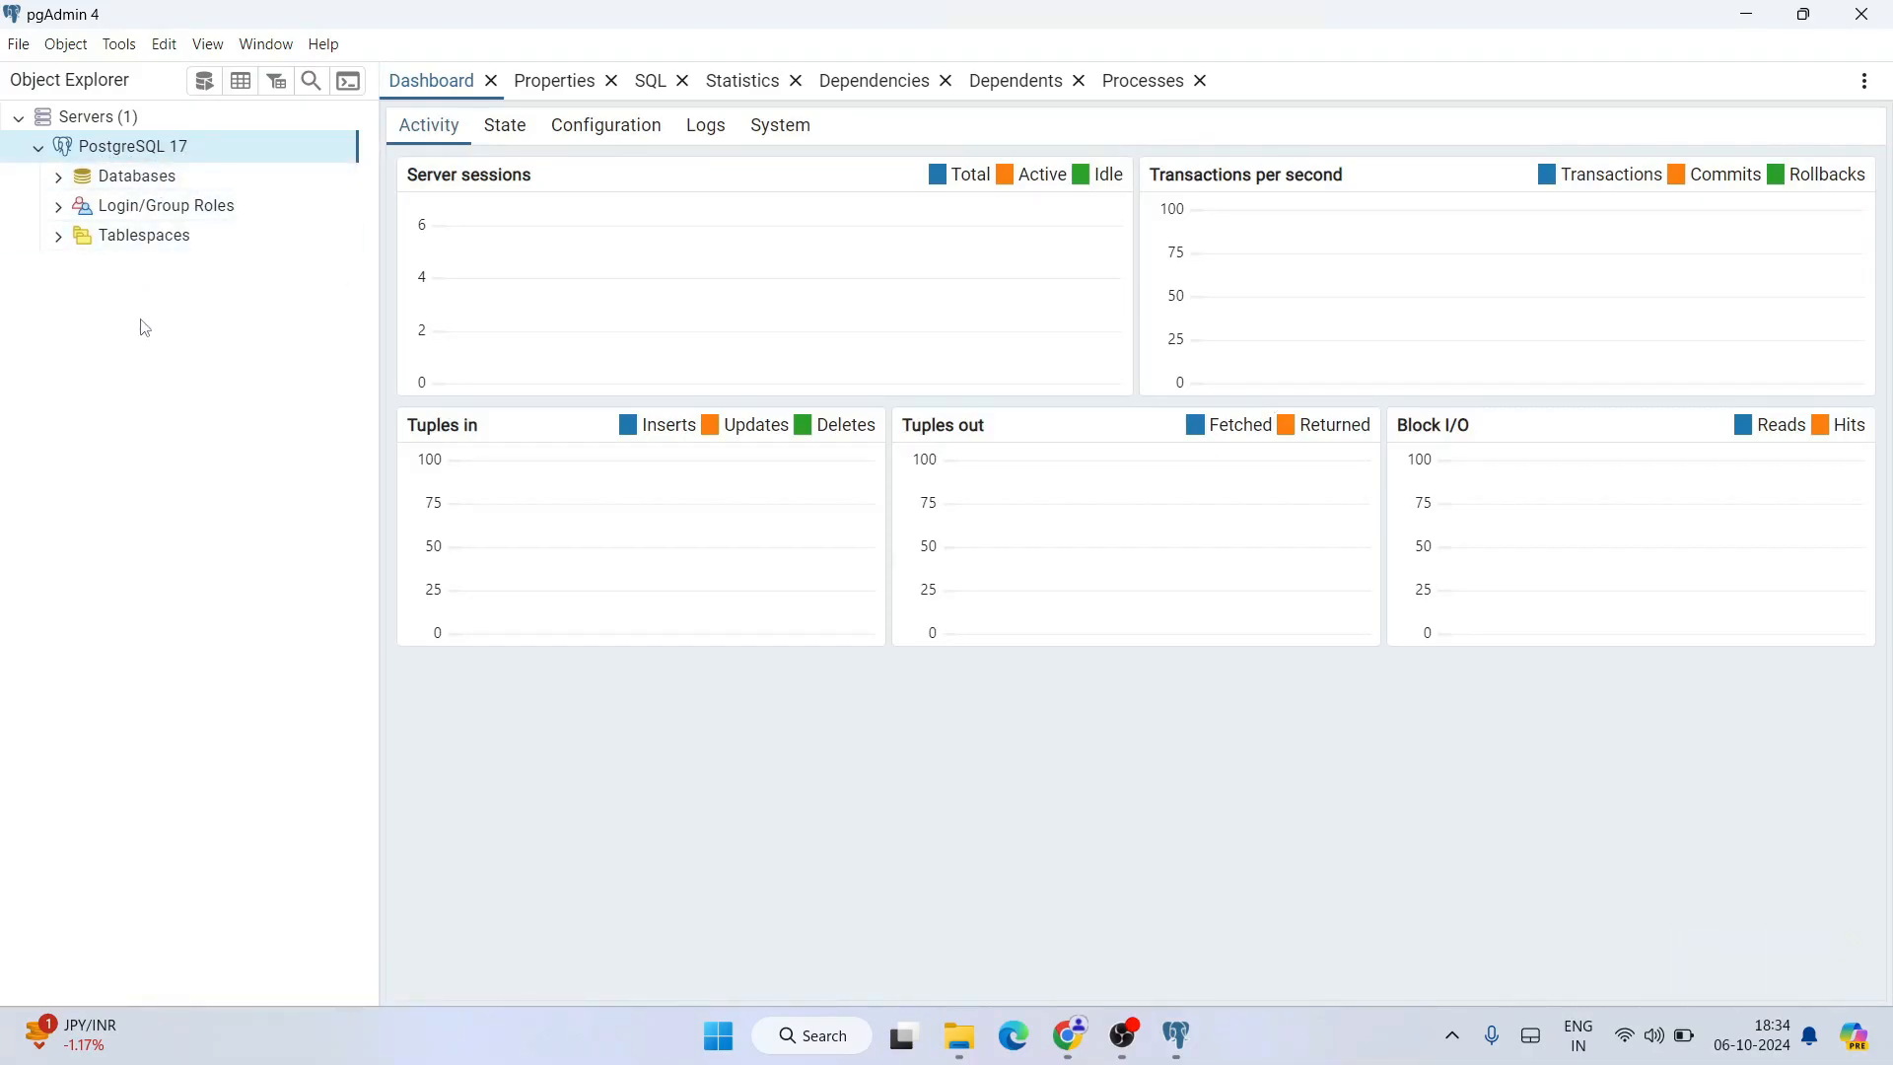
Create a database named Players under the Databases of PostgreSQL 17, leaving postgres as its owner
click(170, 183)
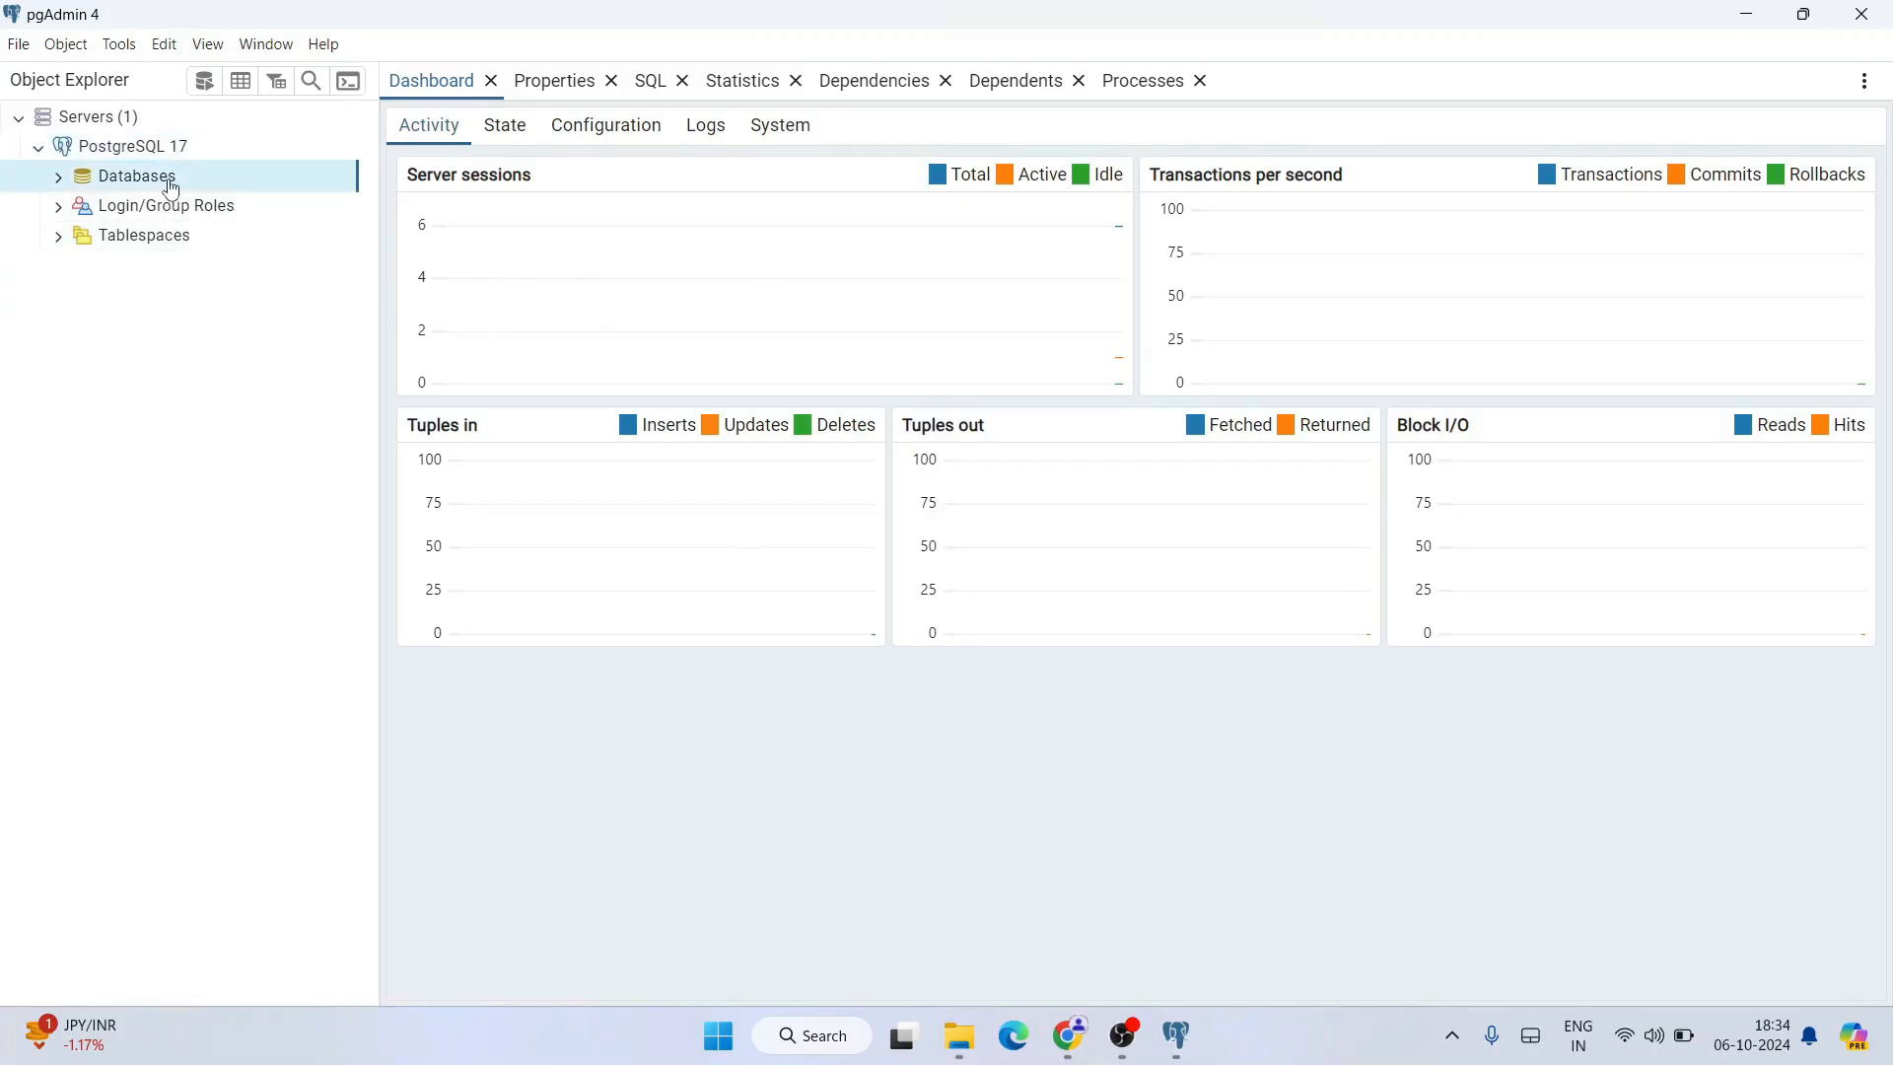
click(58, 179)
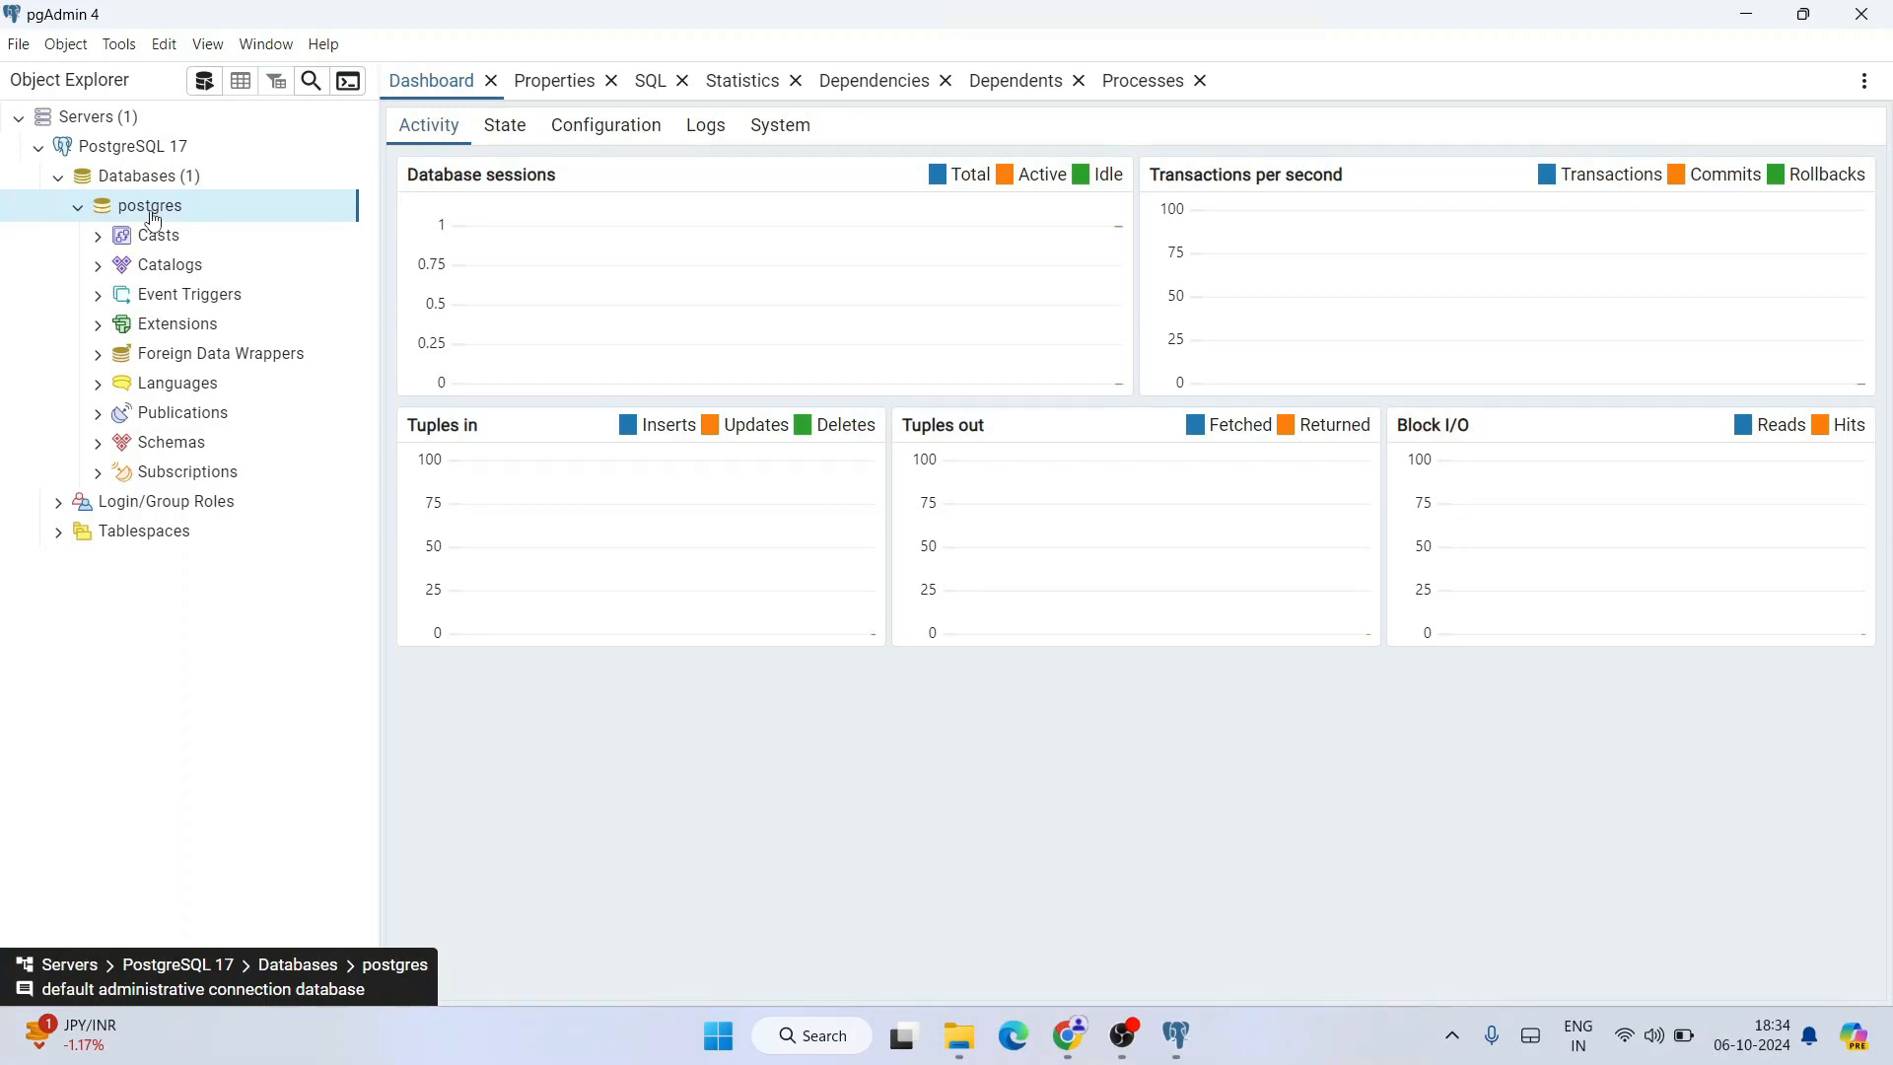
click(153, 181)
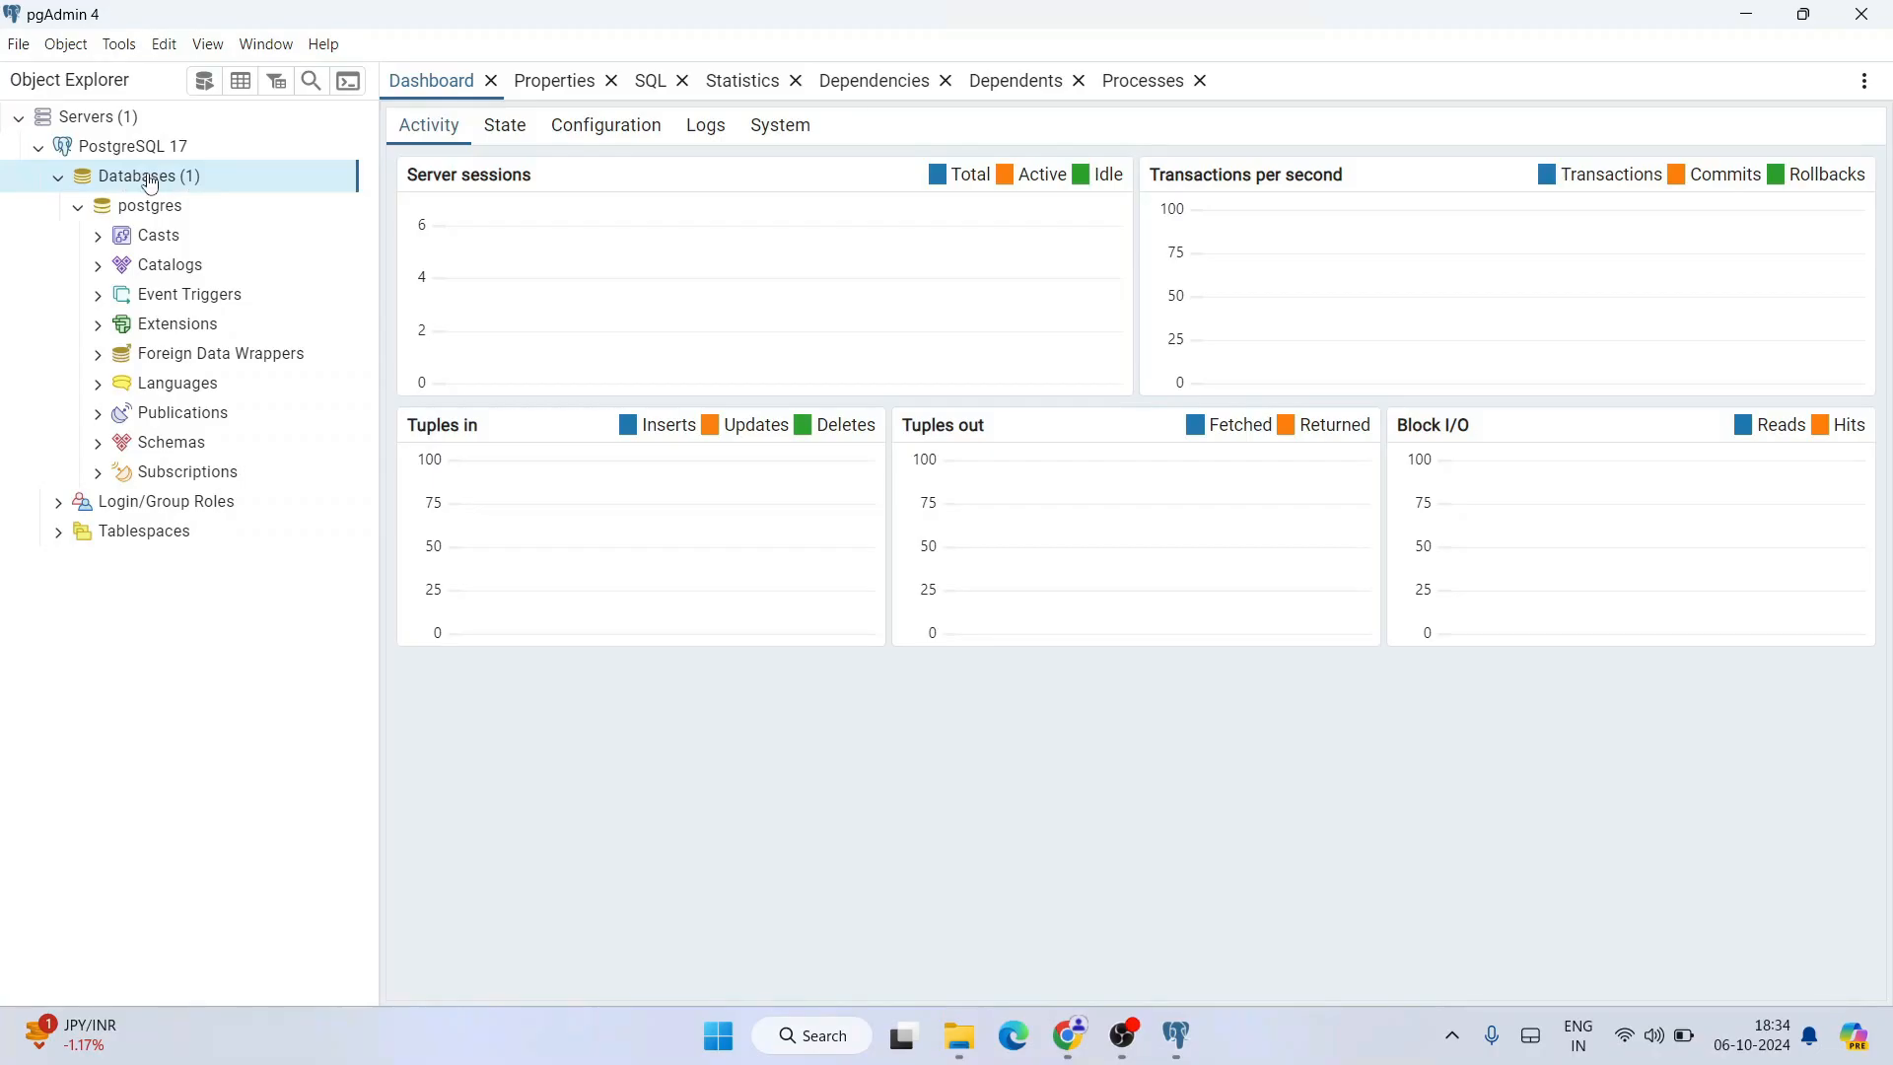
right_click(150, 185)
mouse_move(190, 195)
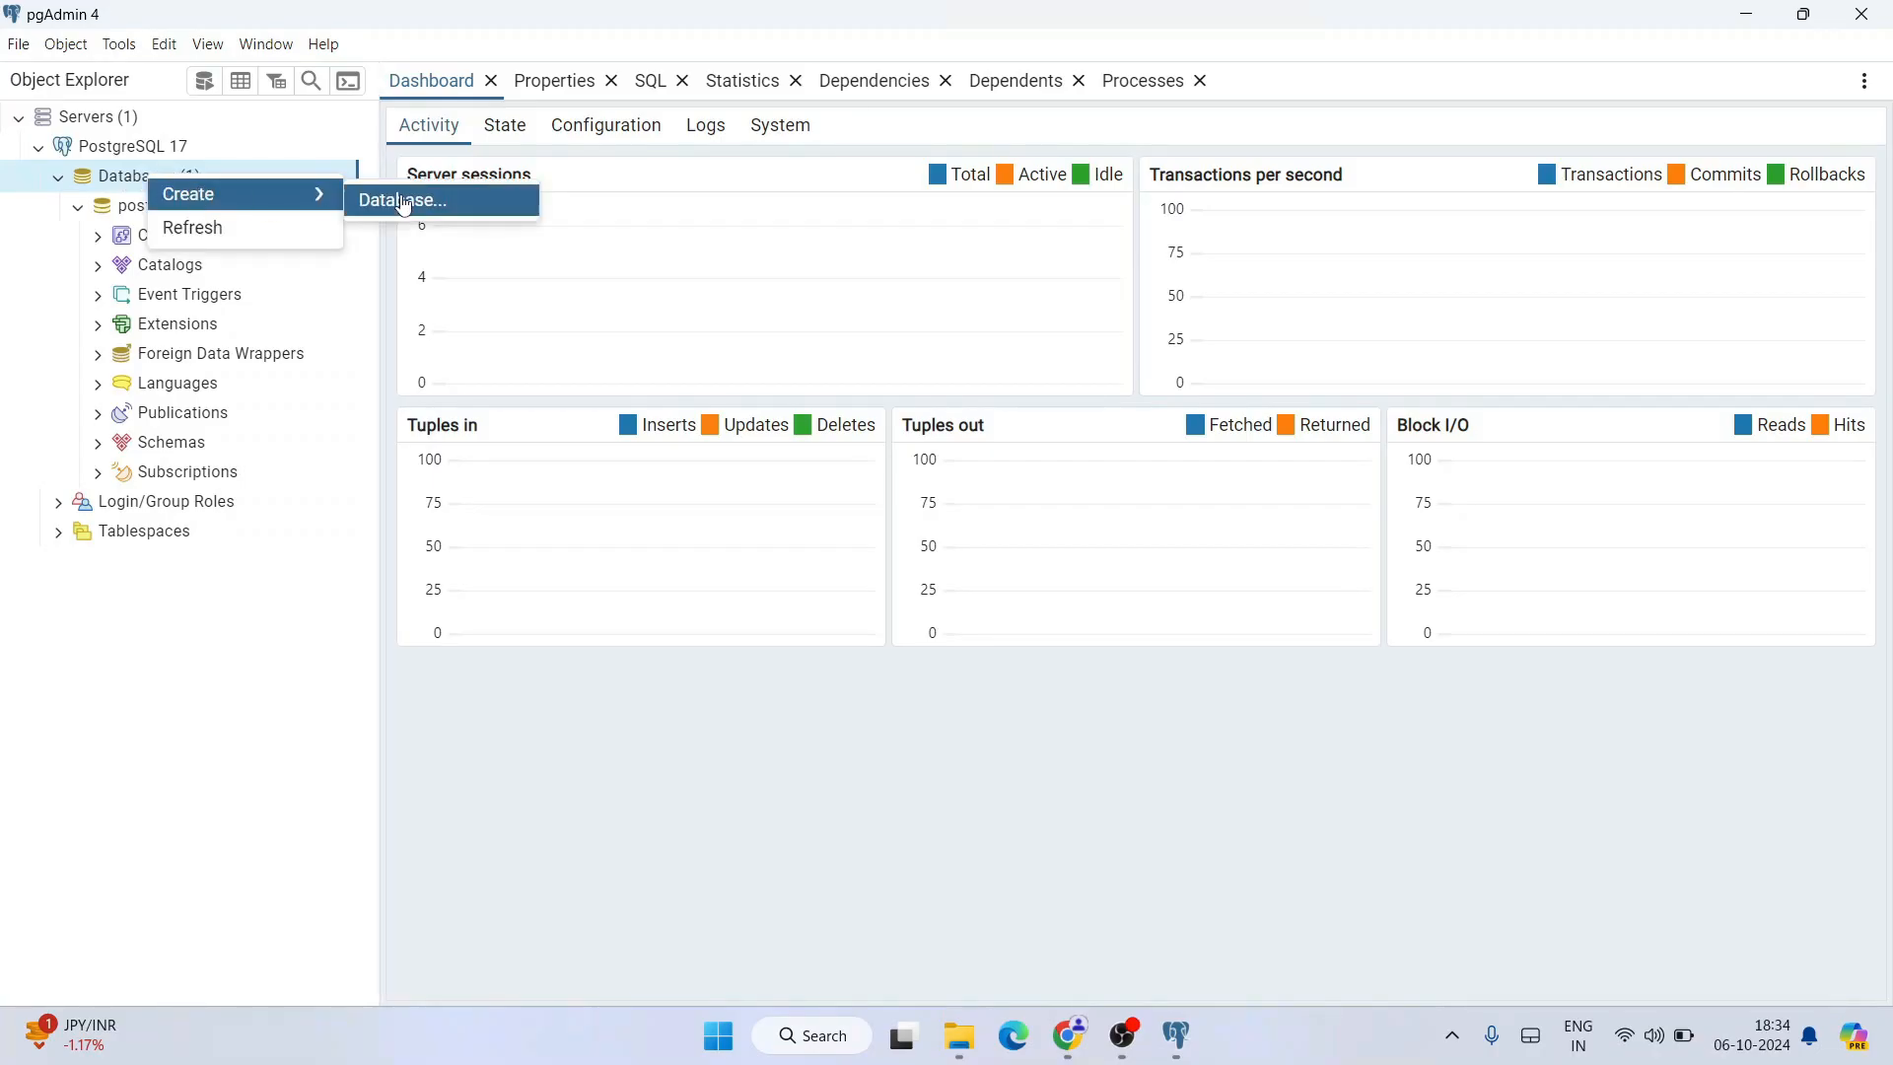
click(449, 209)
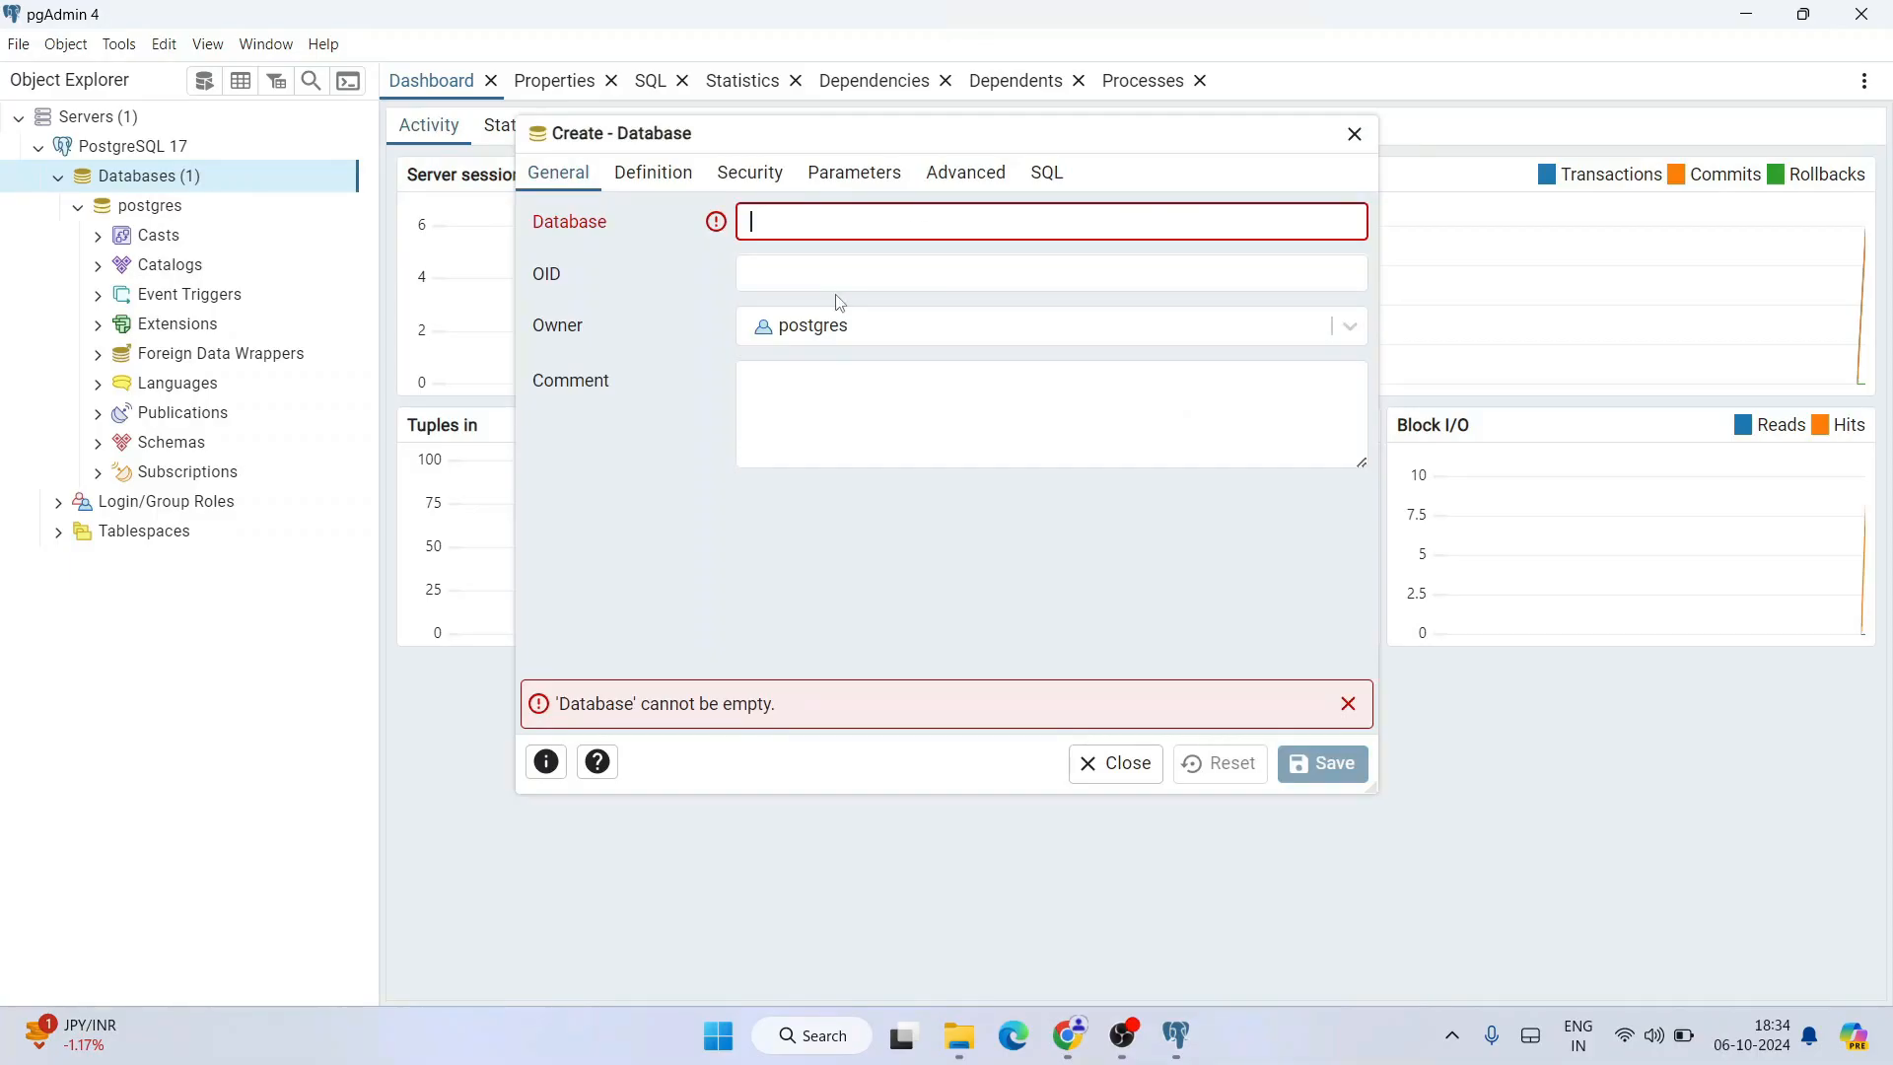
text(Players)
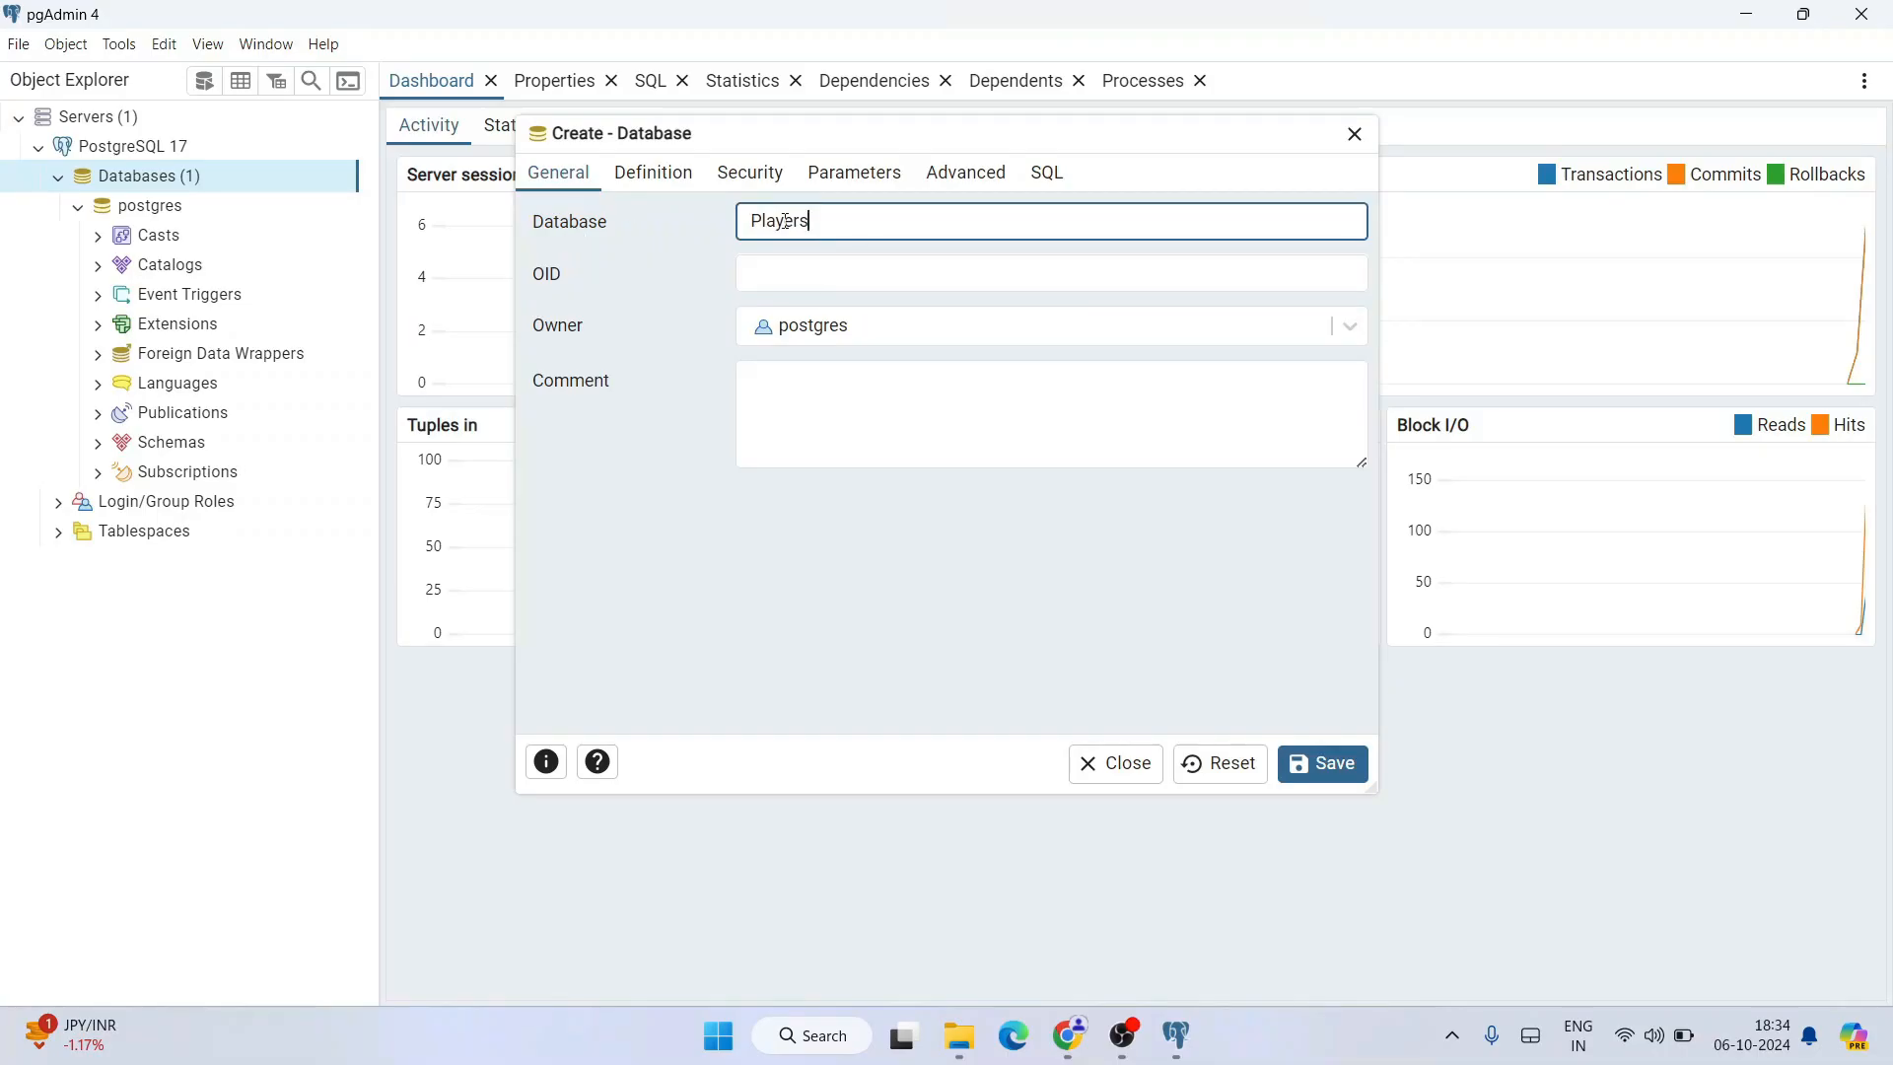
click(1336, 772)
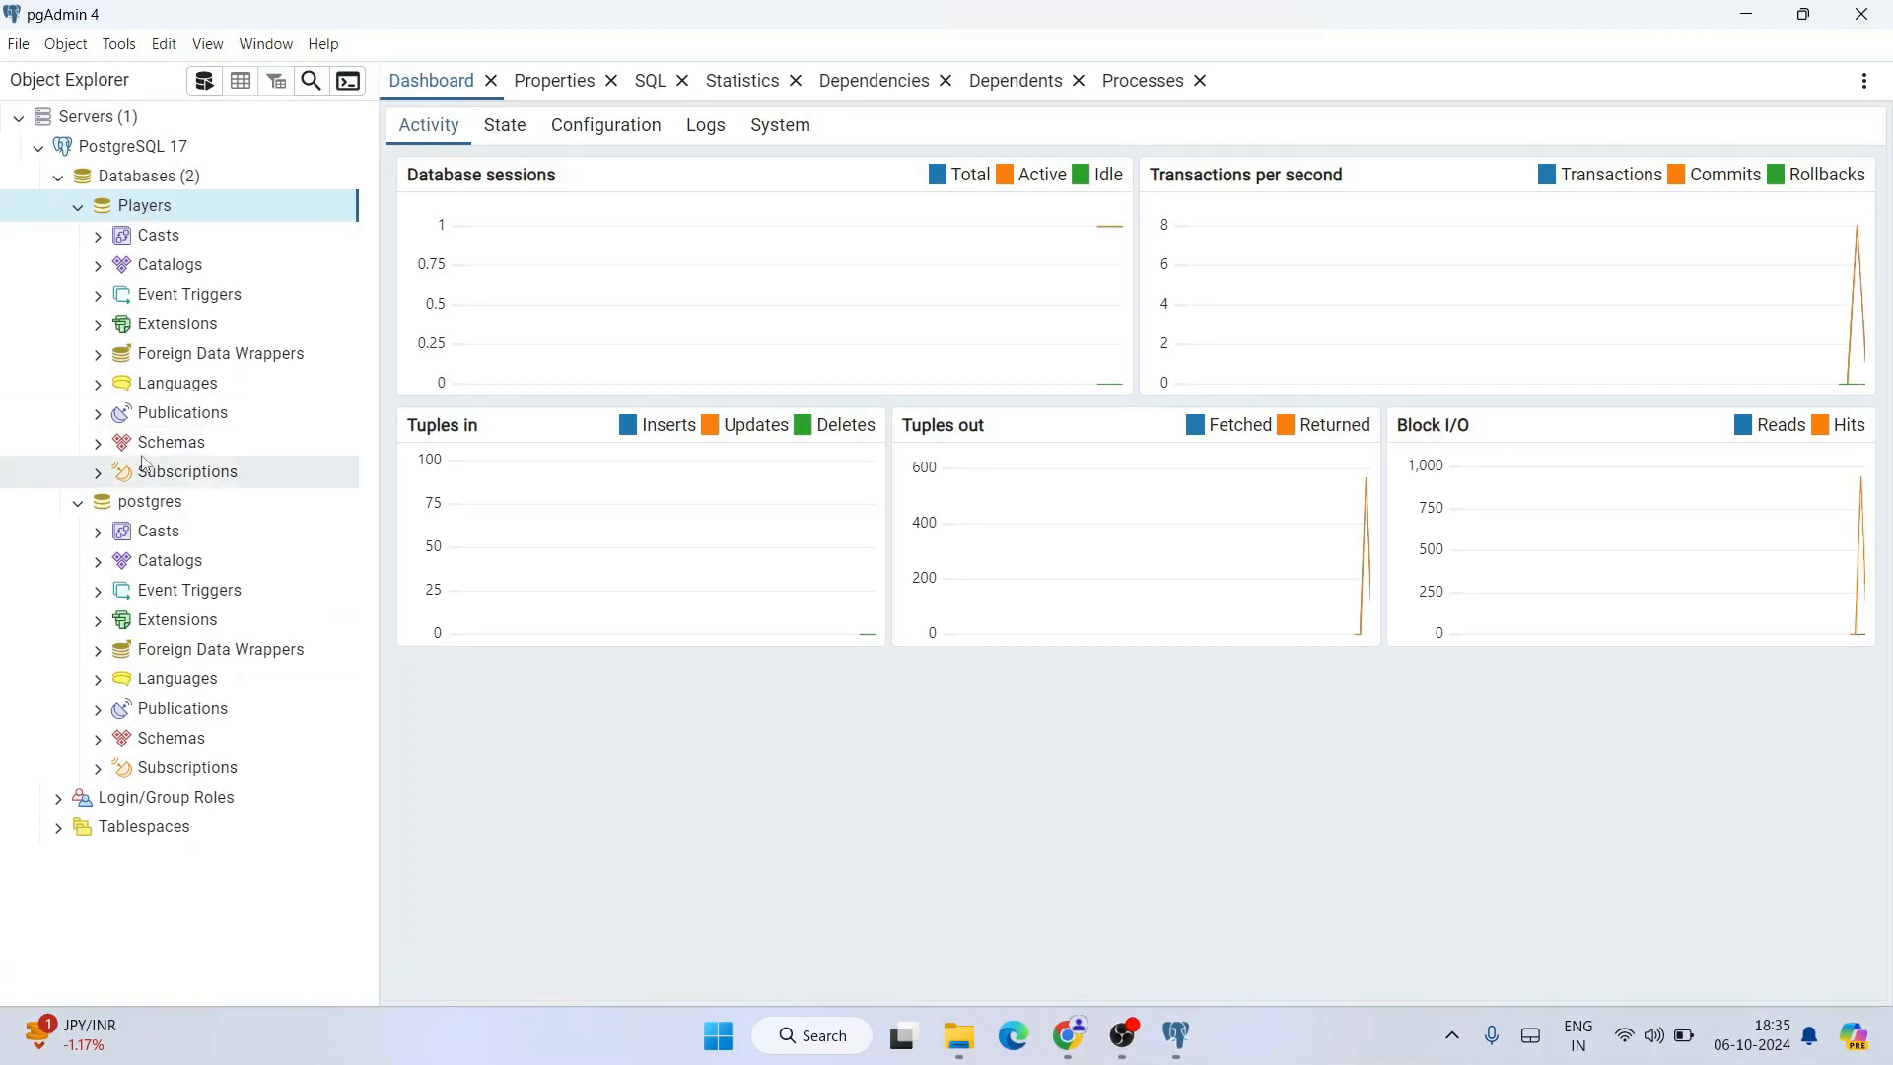
Expand the Players database's public schema and open the Query Tool for its Tables
click(99, 443)
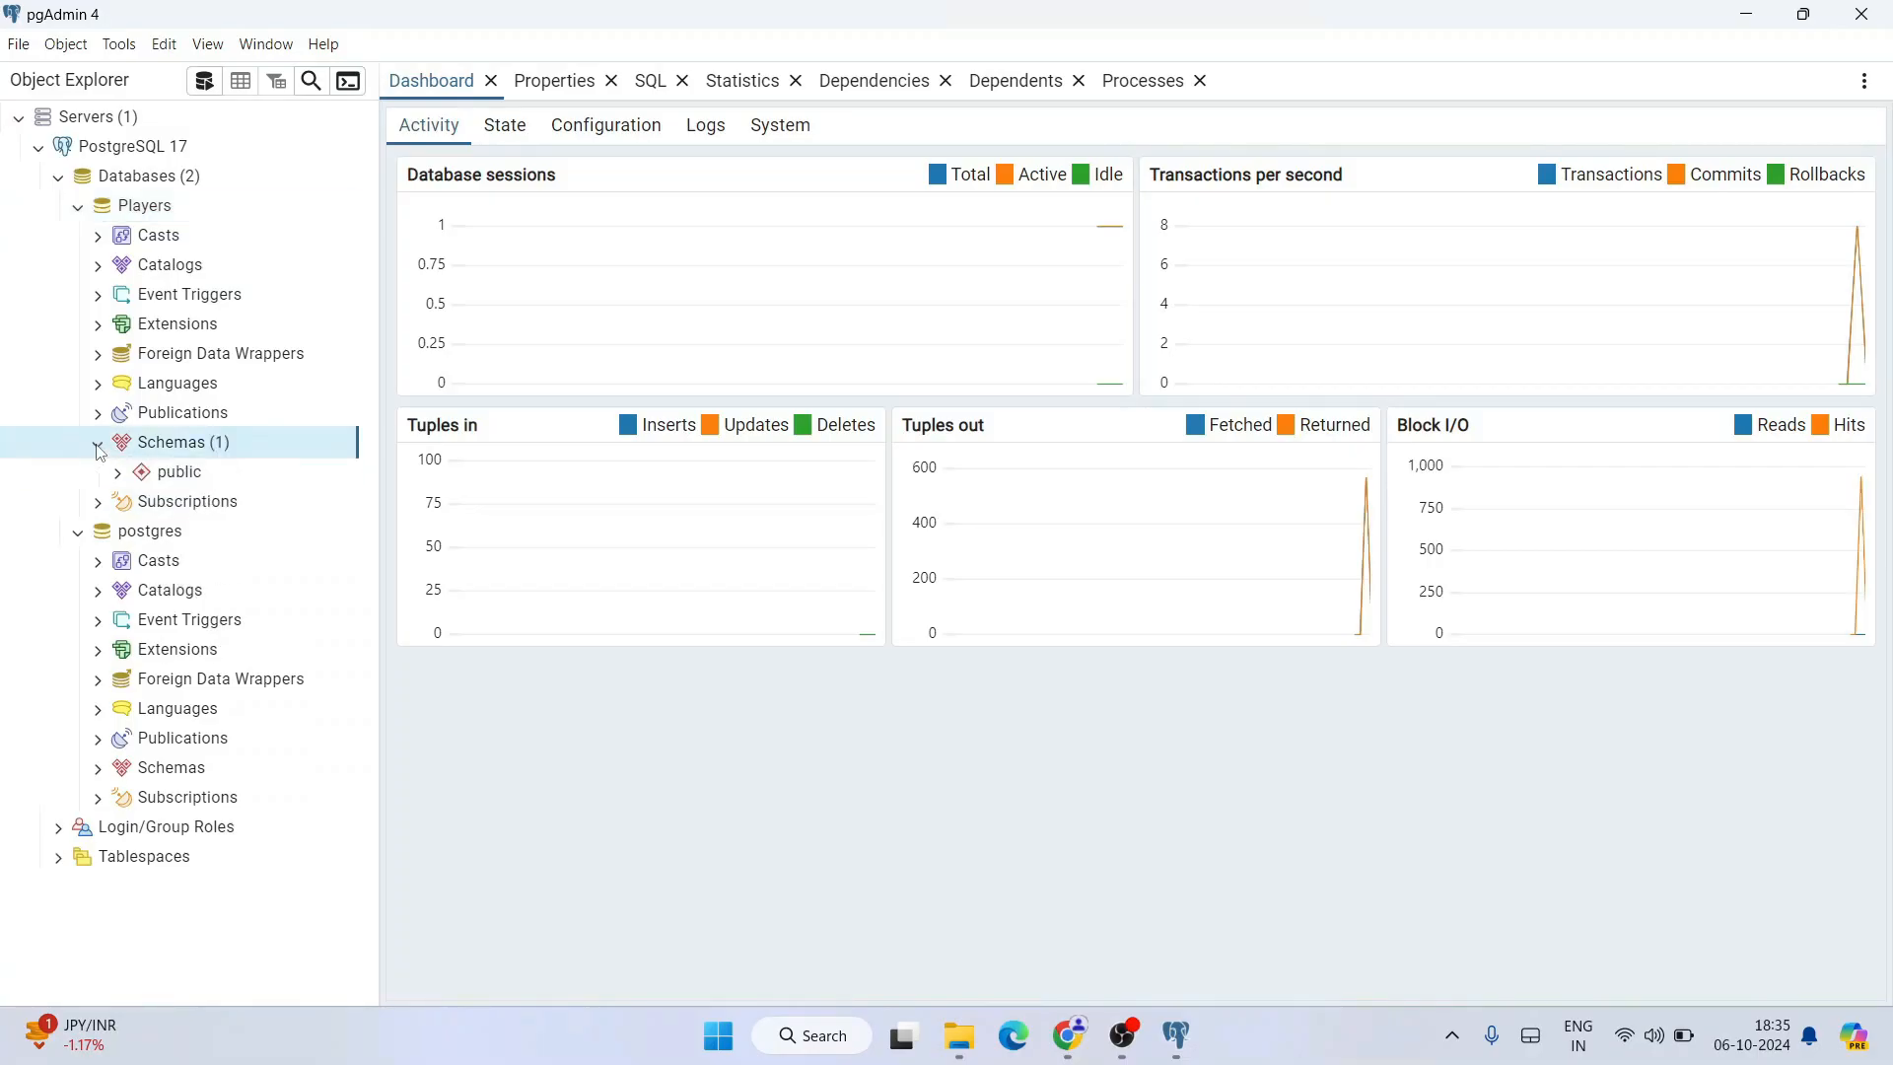
scroll(242, 517, down, 1)
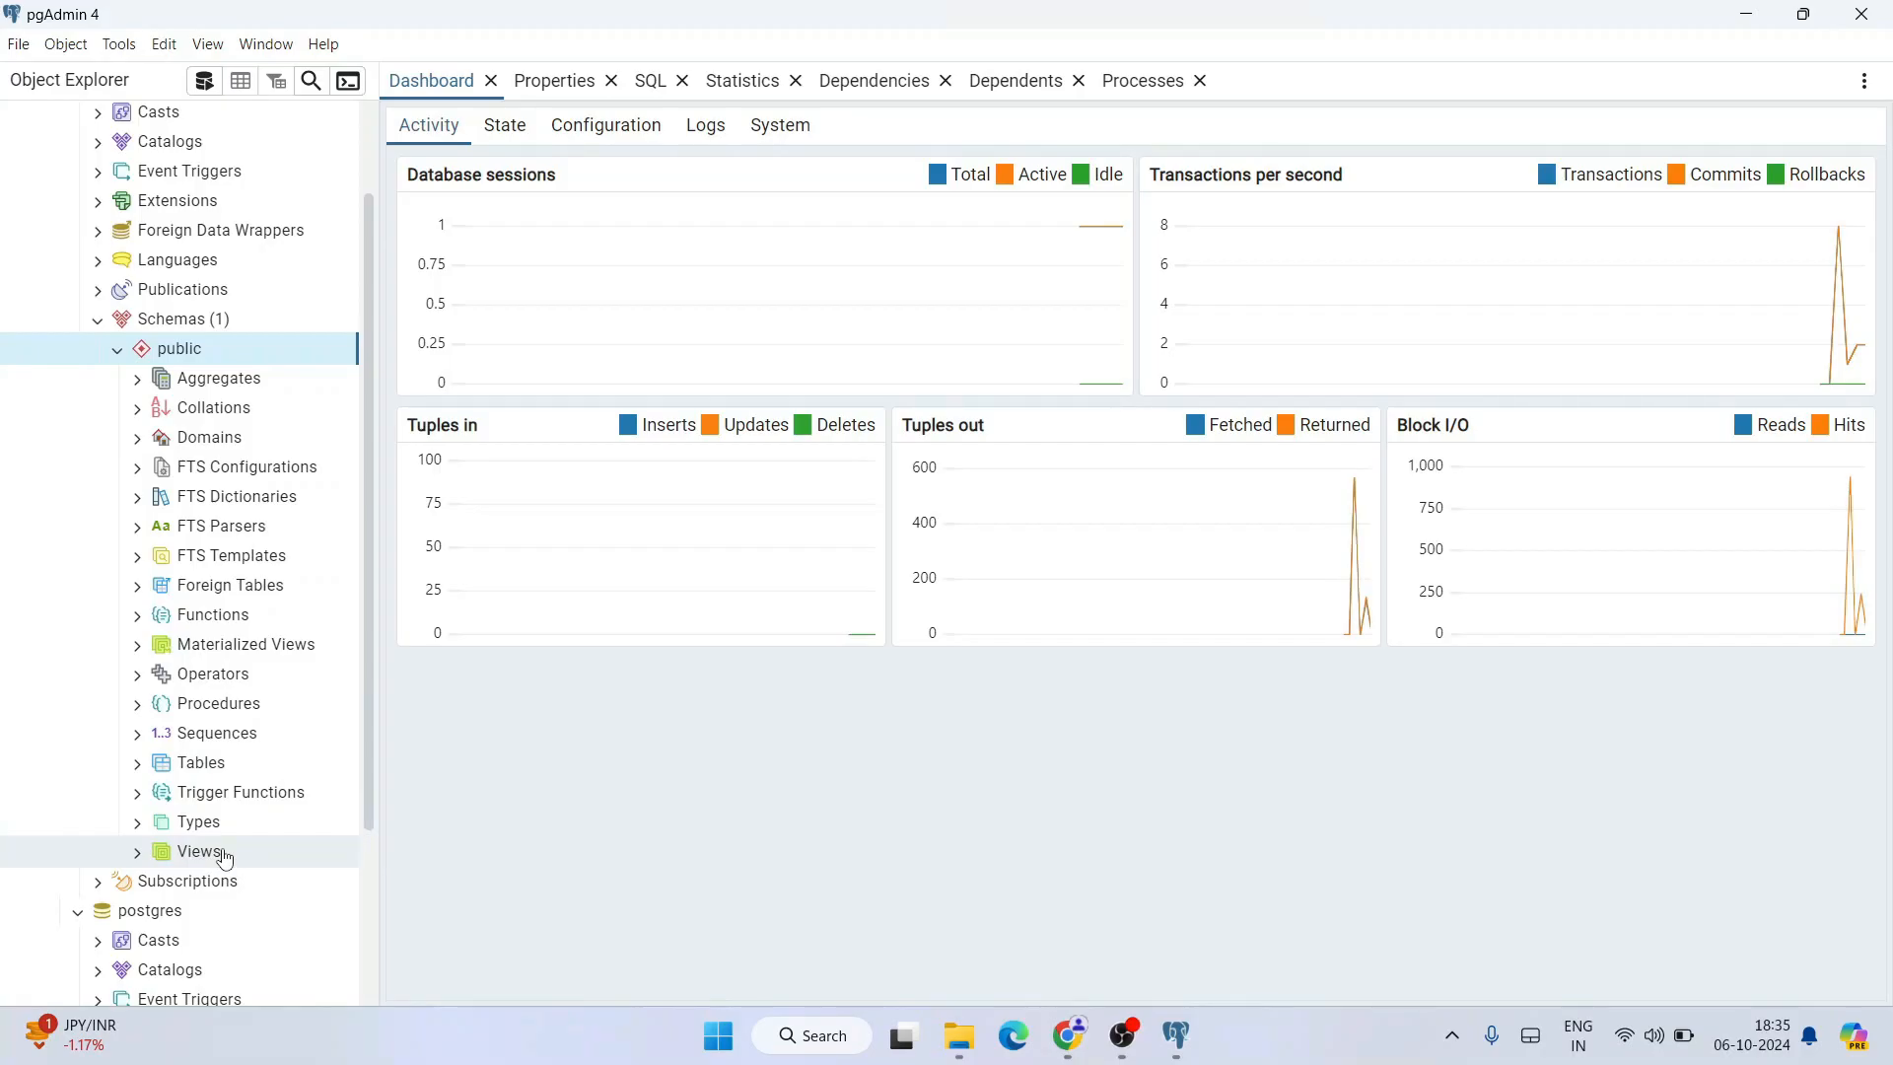
click(207, 779)
right_click(209, 775)
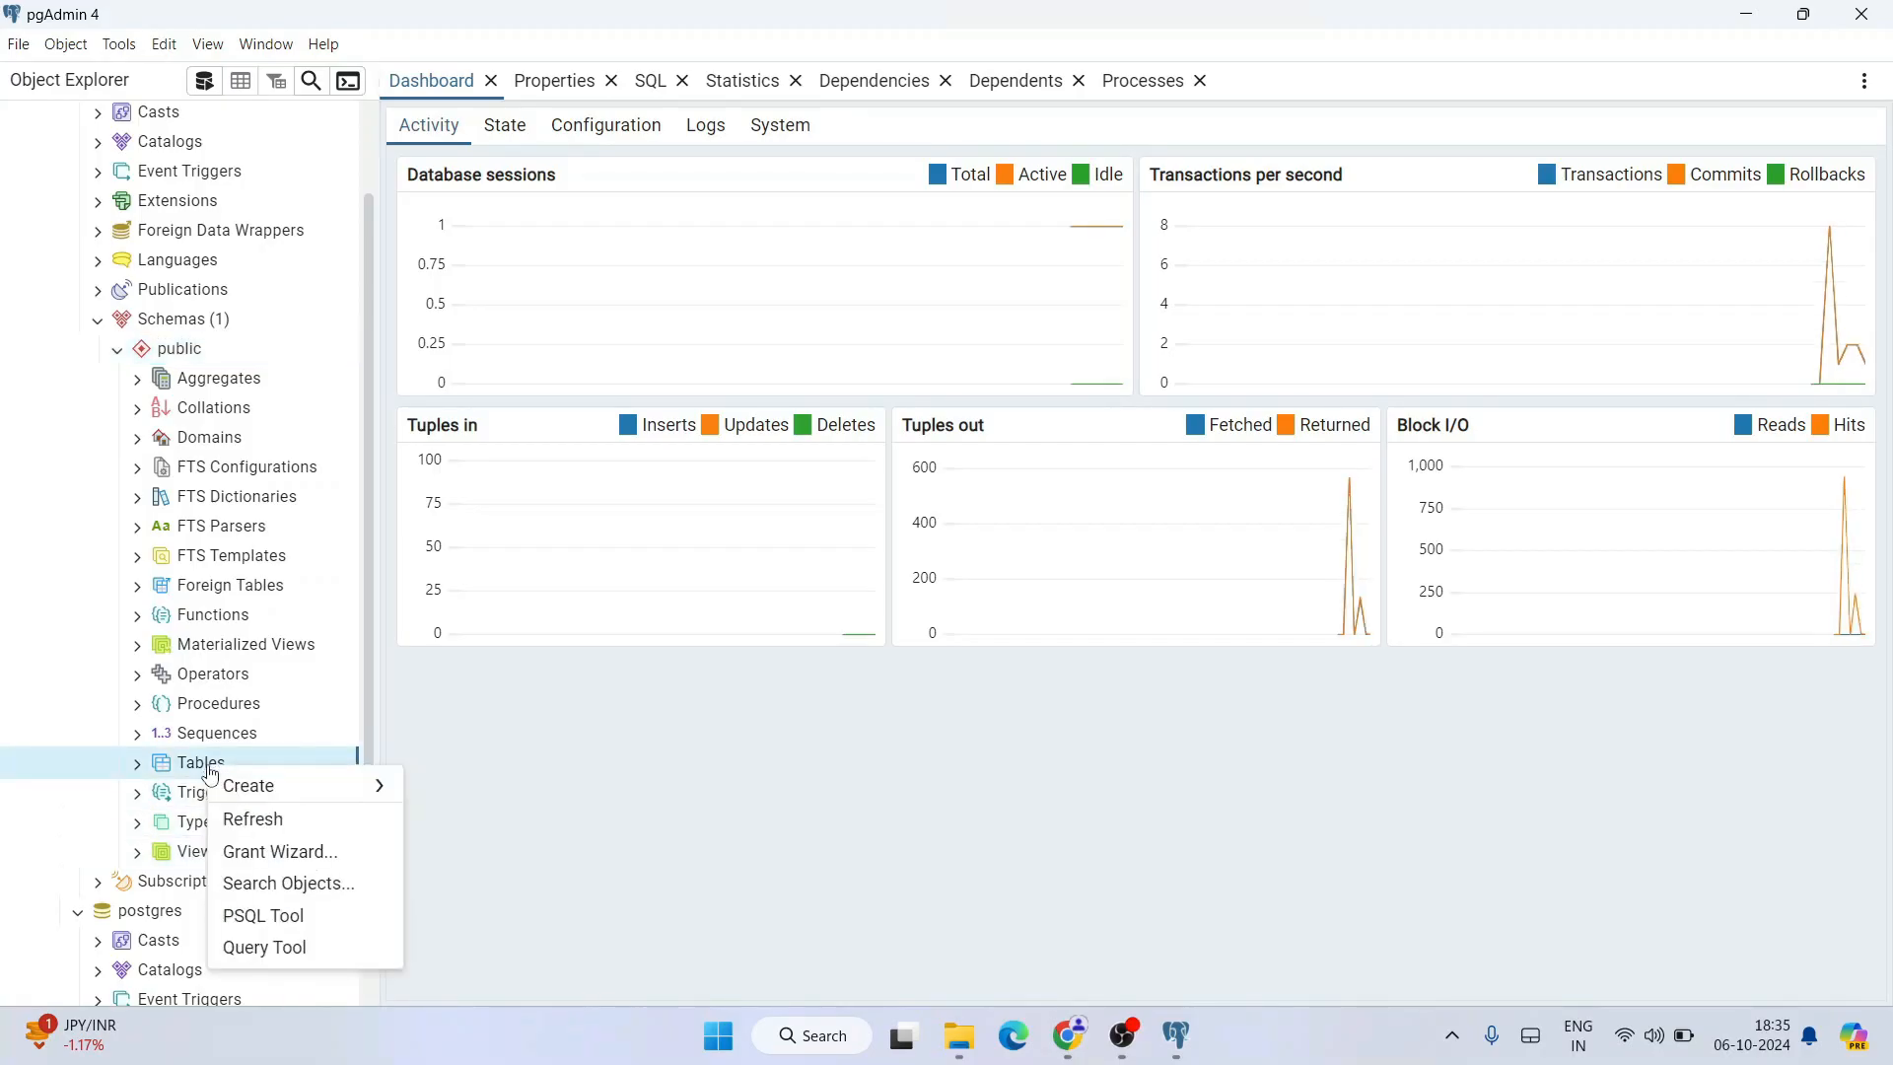
click(322, 949)
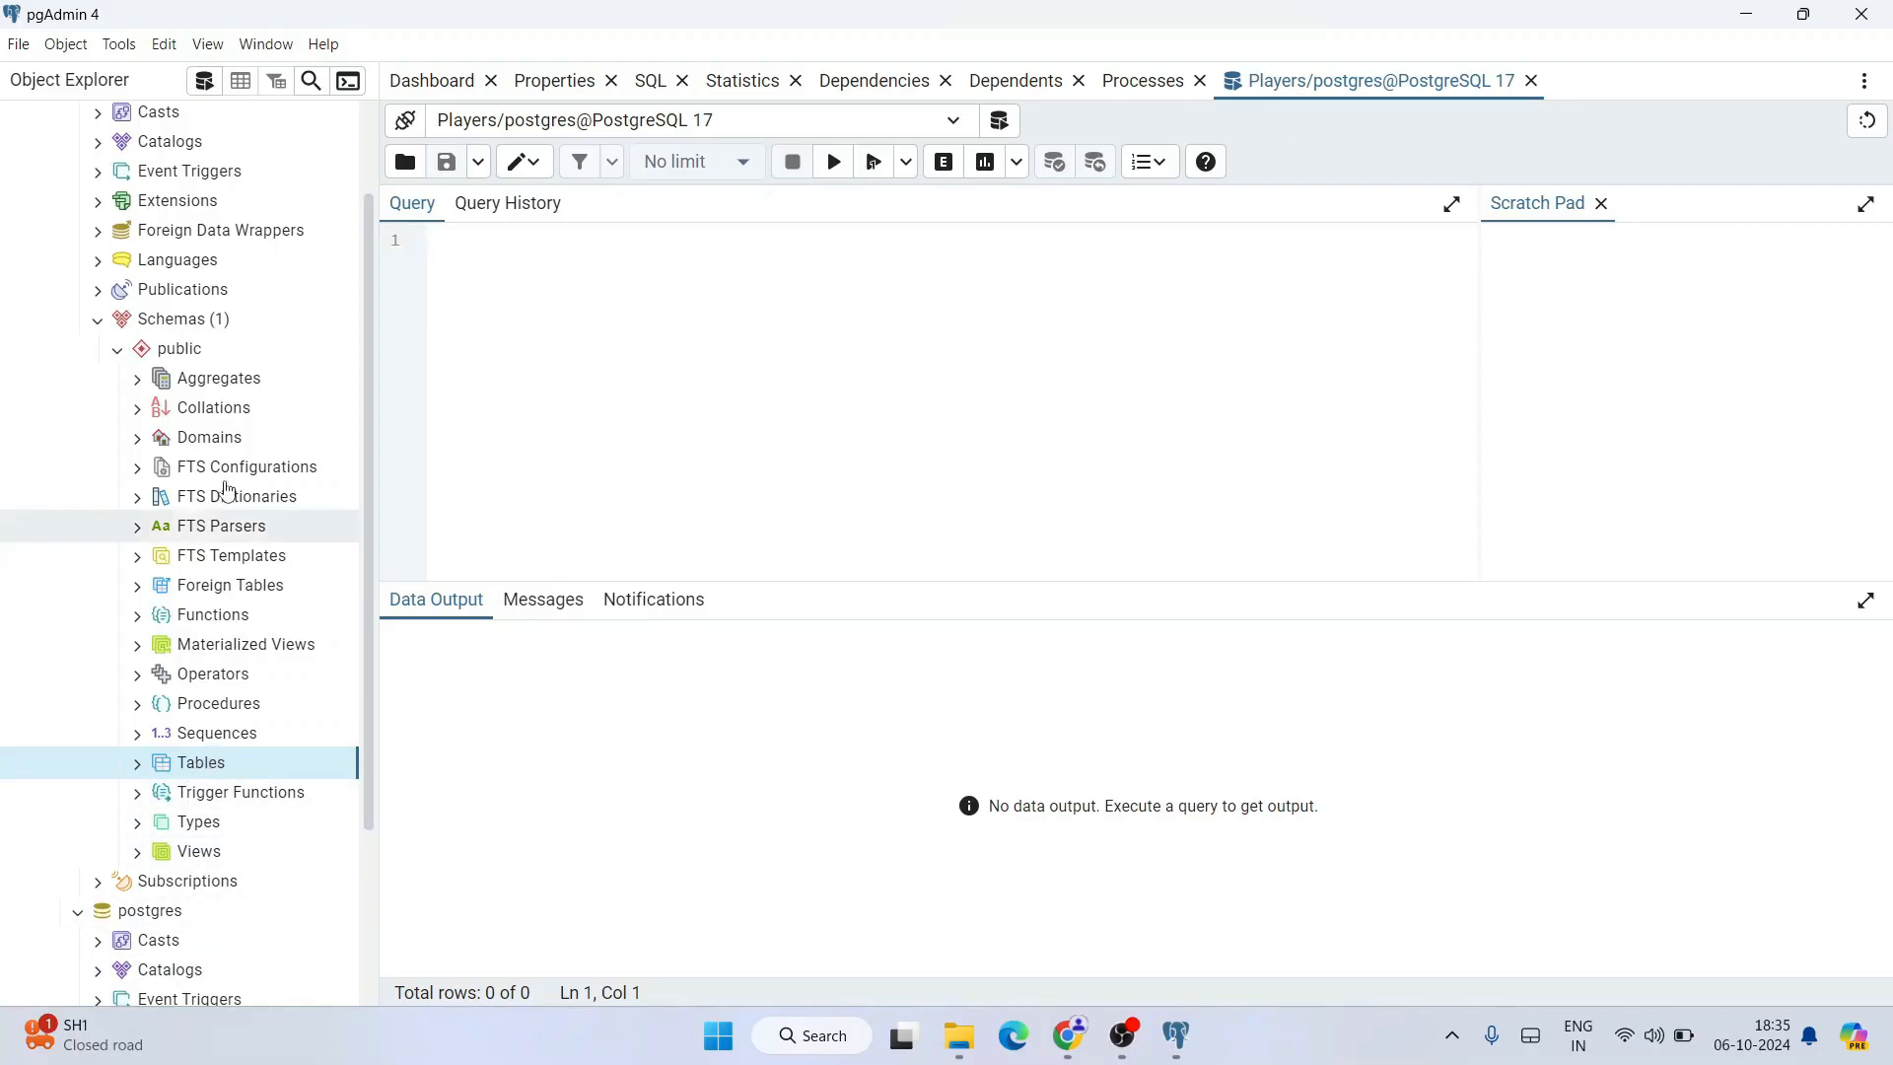
scroll(221, 493, up, 2)
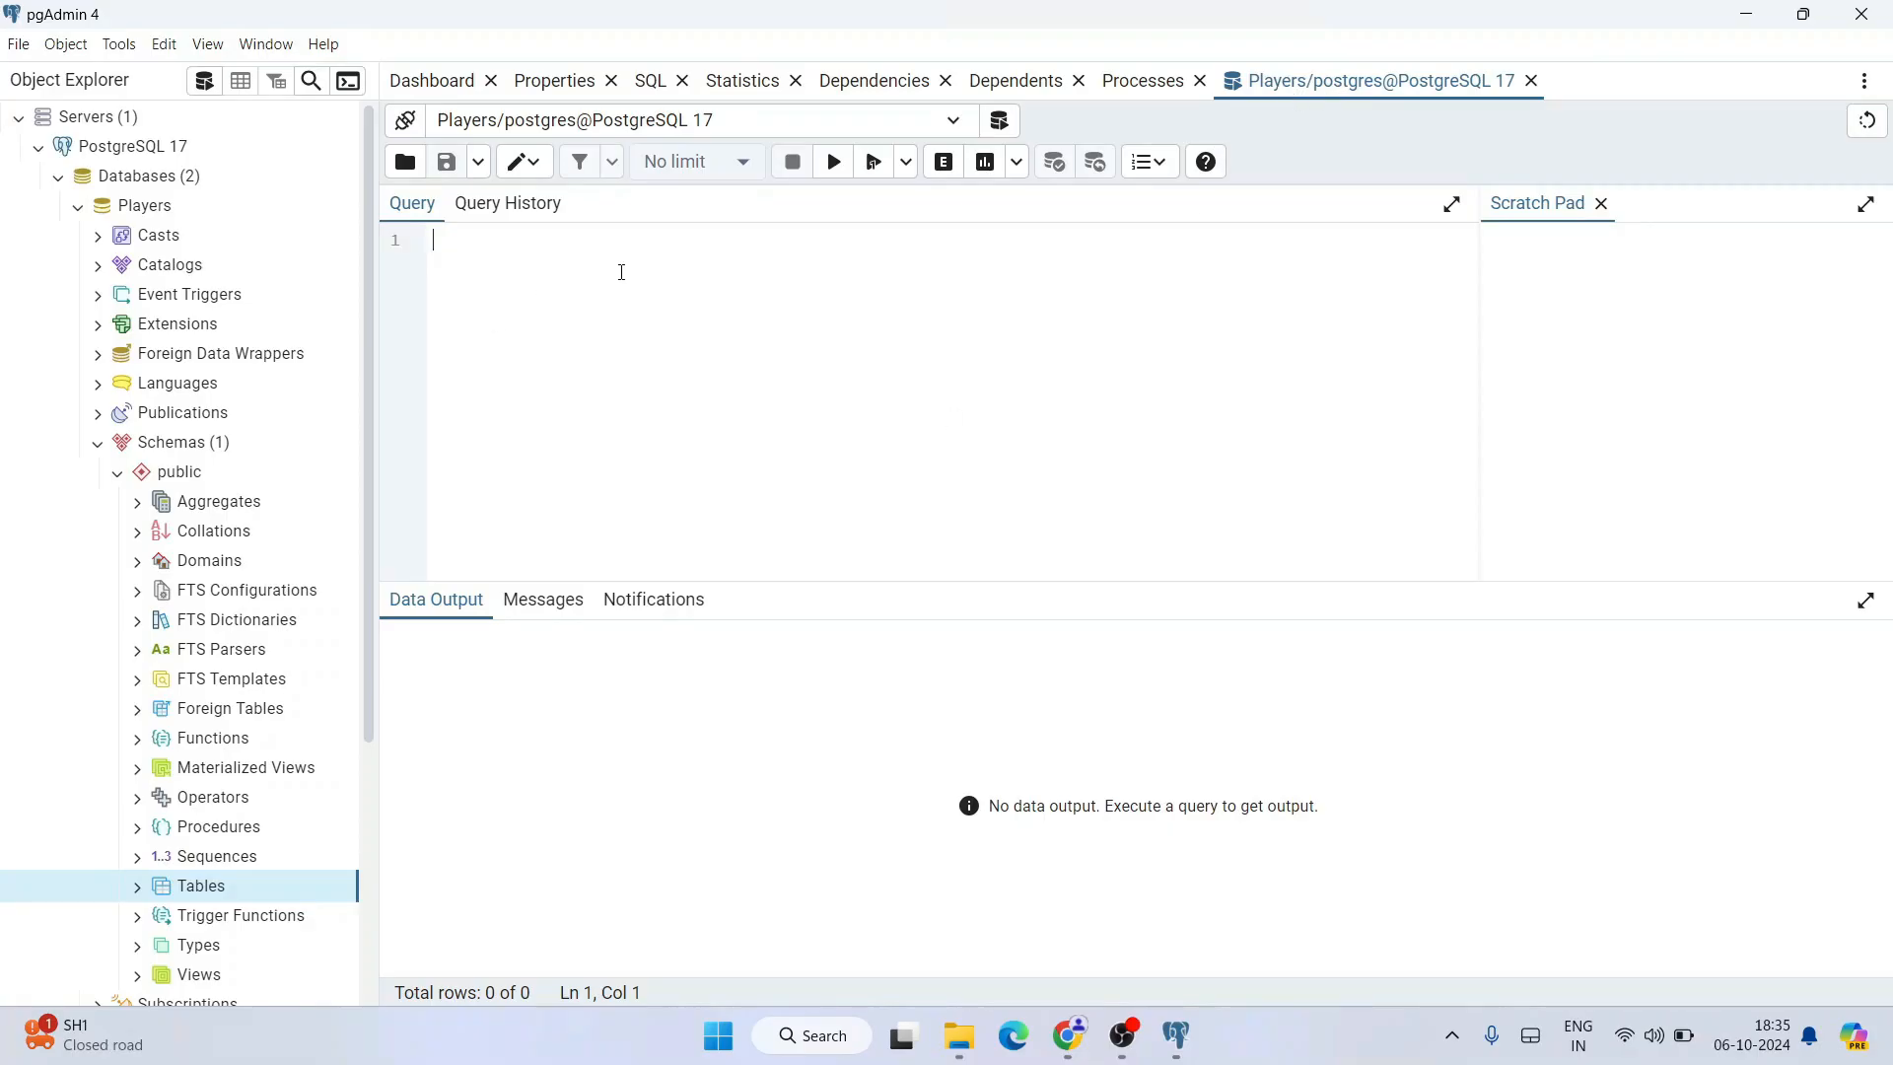
Write a create table statement for chessplayers with the columns id int and name varchar(255)
text(create table)
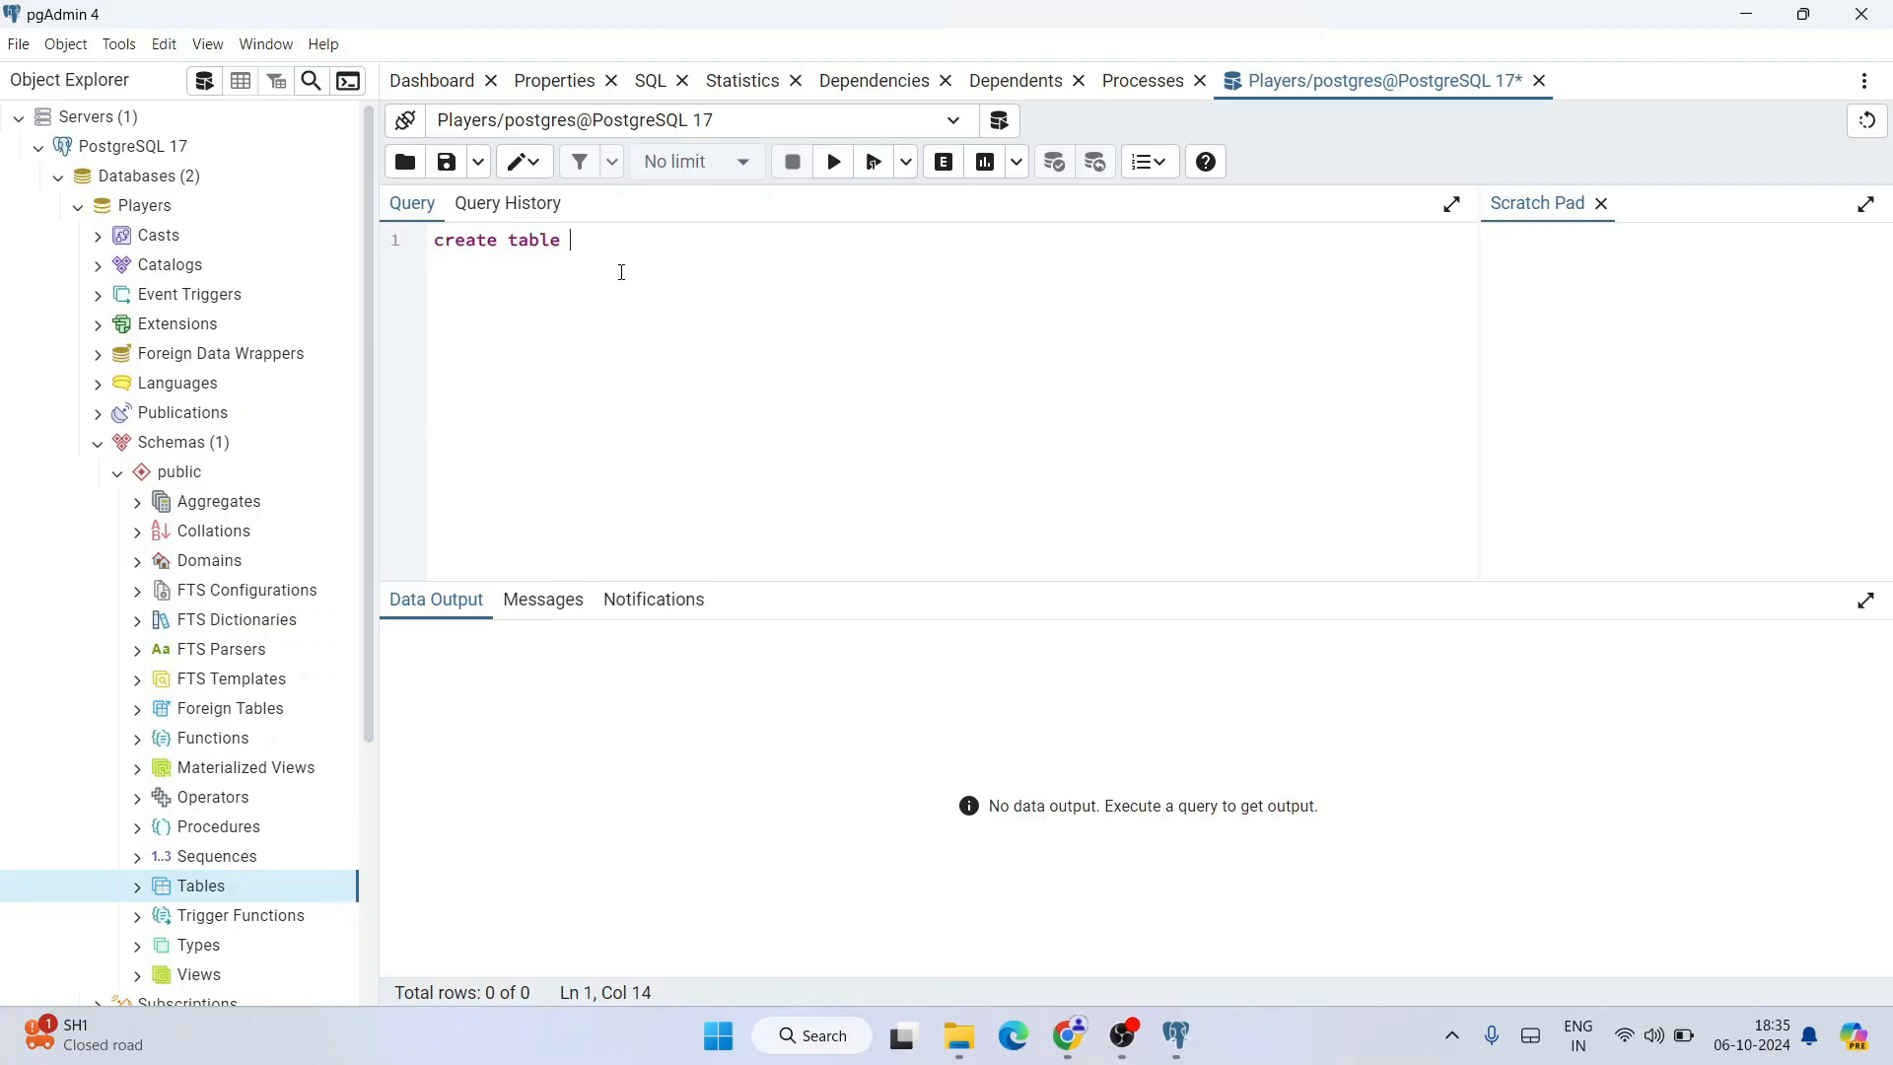
text( chessplayers()
key(Return)
key(Return)
text(id)
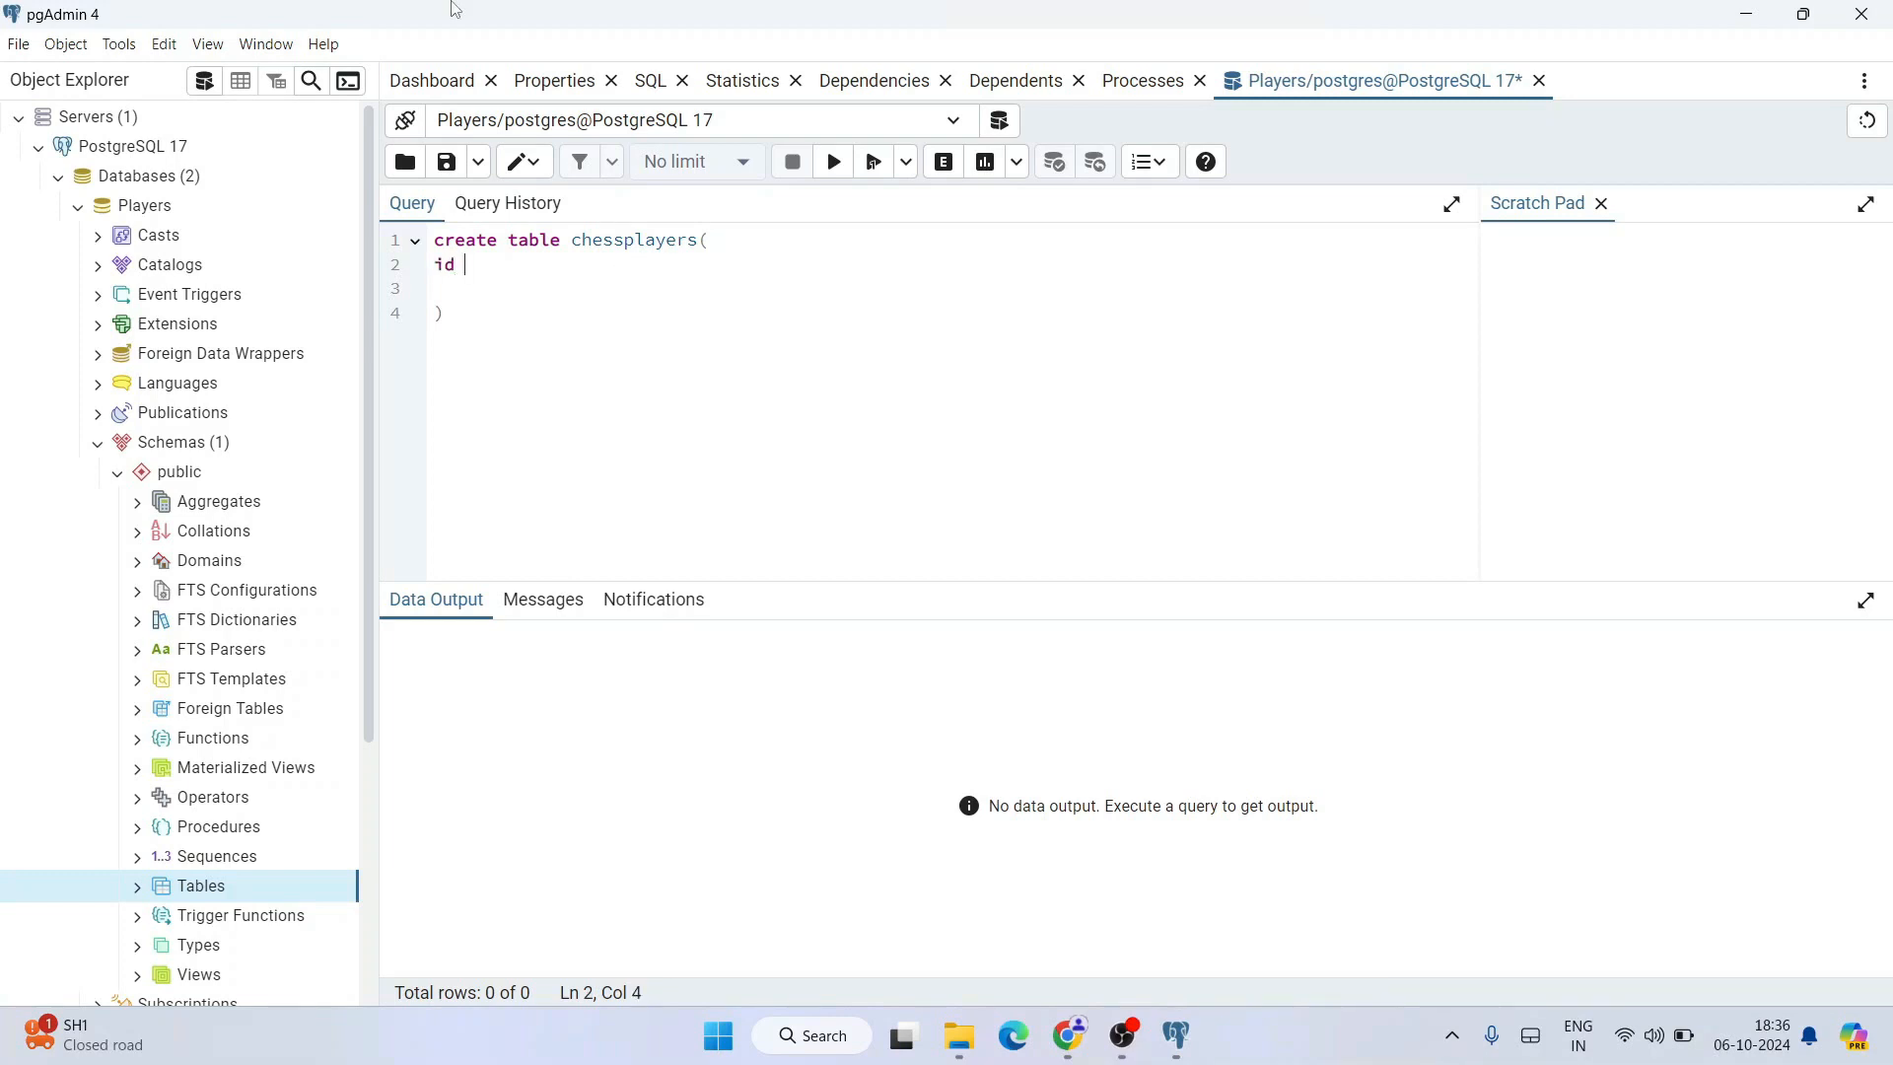
text( int, )
text(name)
text( va)
text(rchar)
text((255)
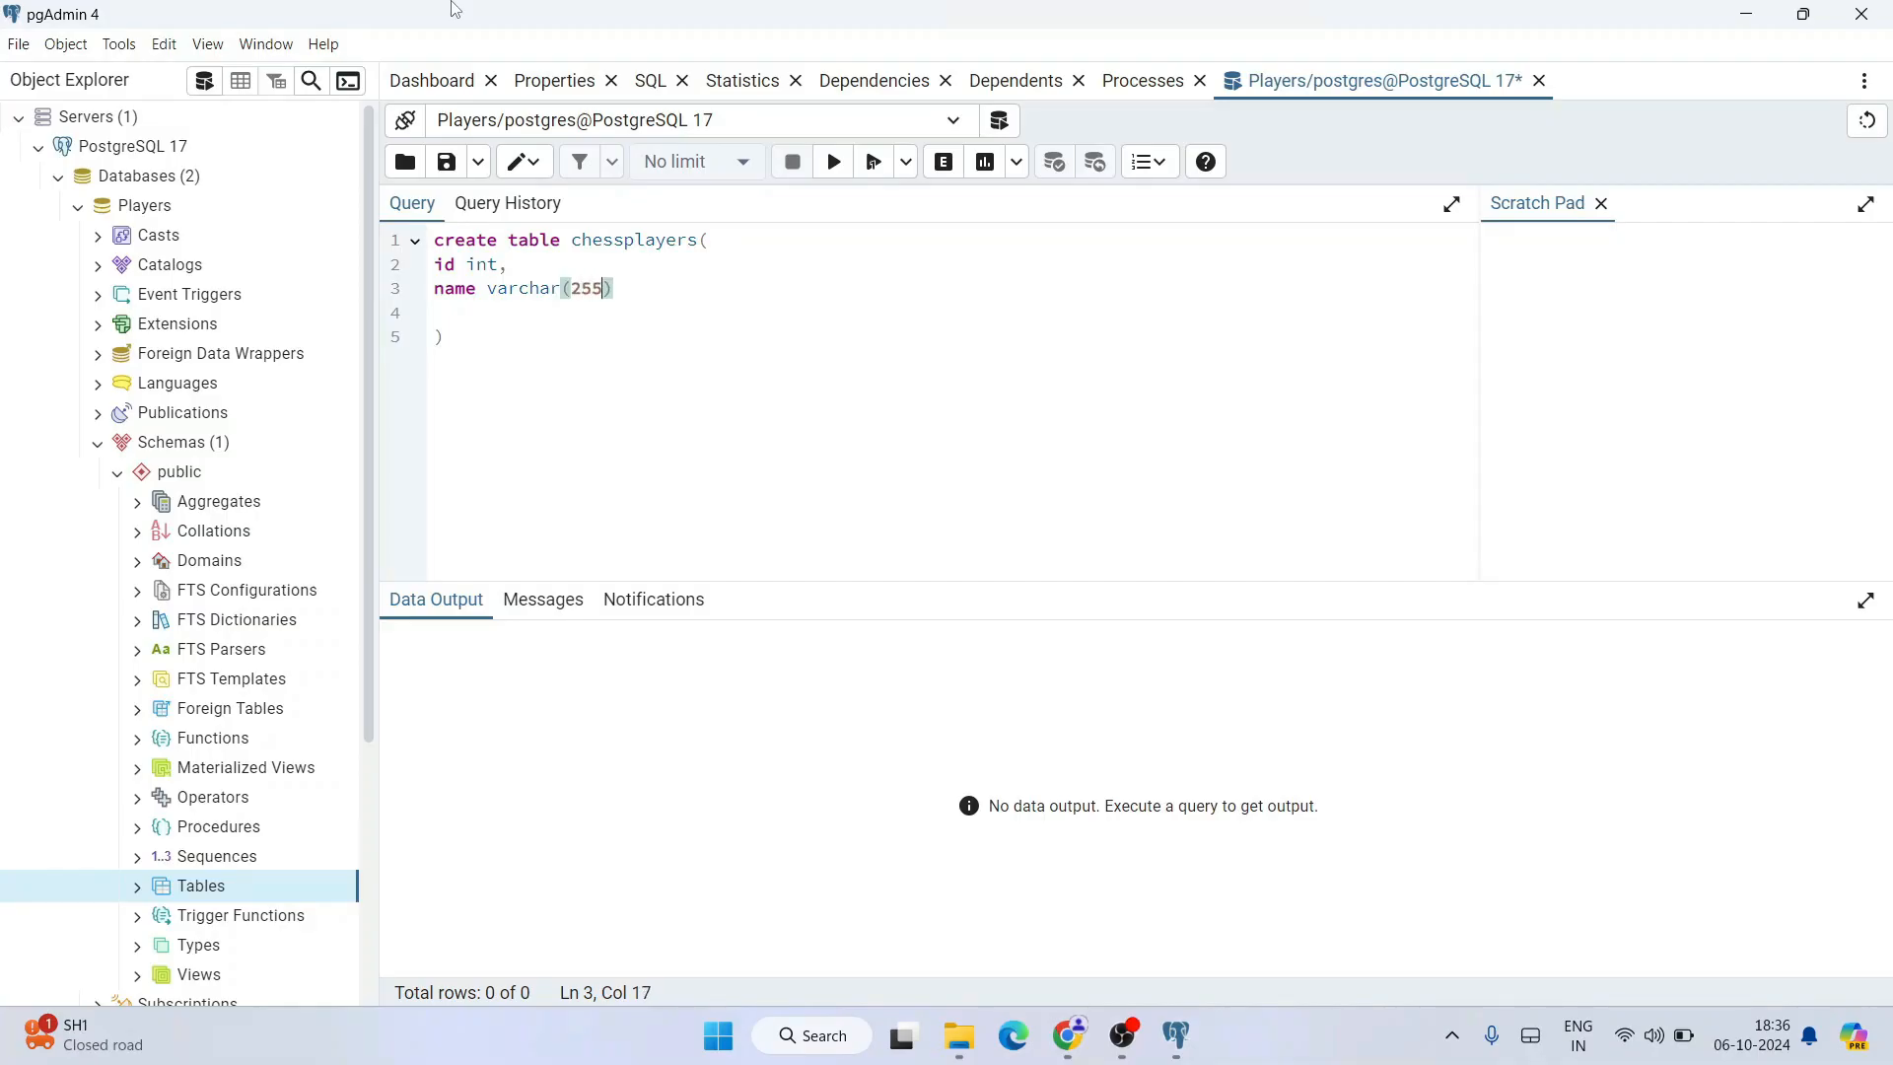
Select the whole create table statement, execute it and check the result message
click(549, 411)
key(ctrl+a)
click(612, 378)
drag(445, 336, 414, 235)
click(838, 164)
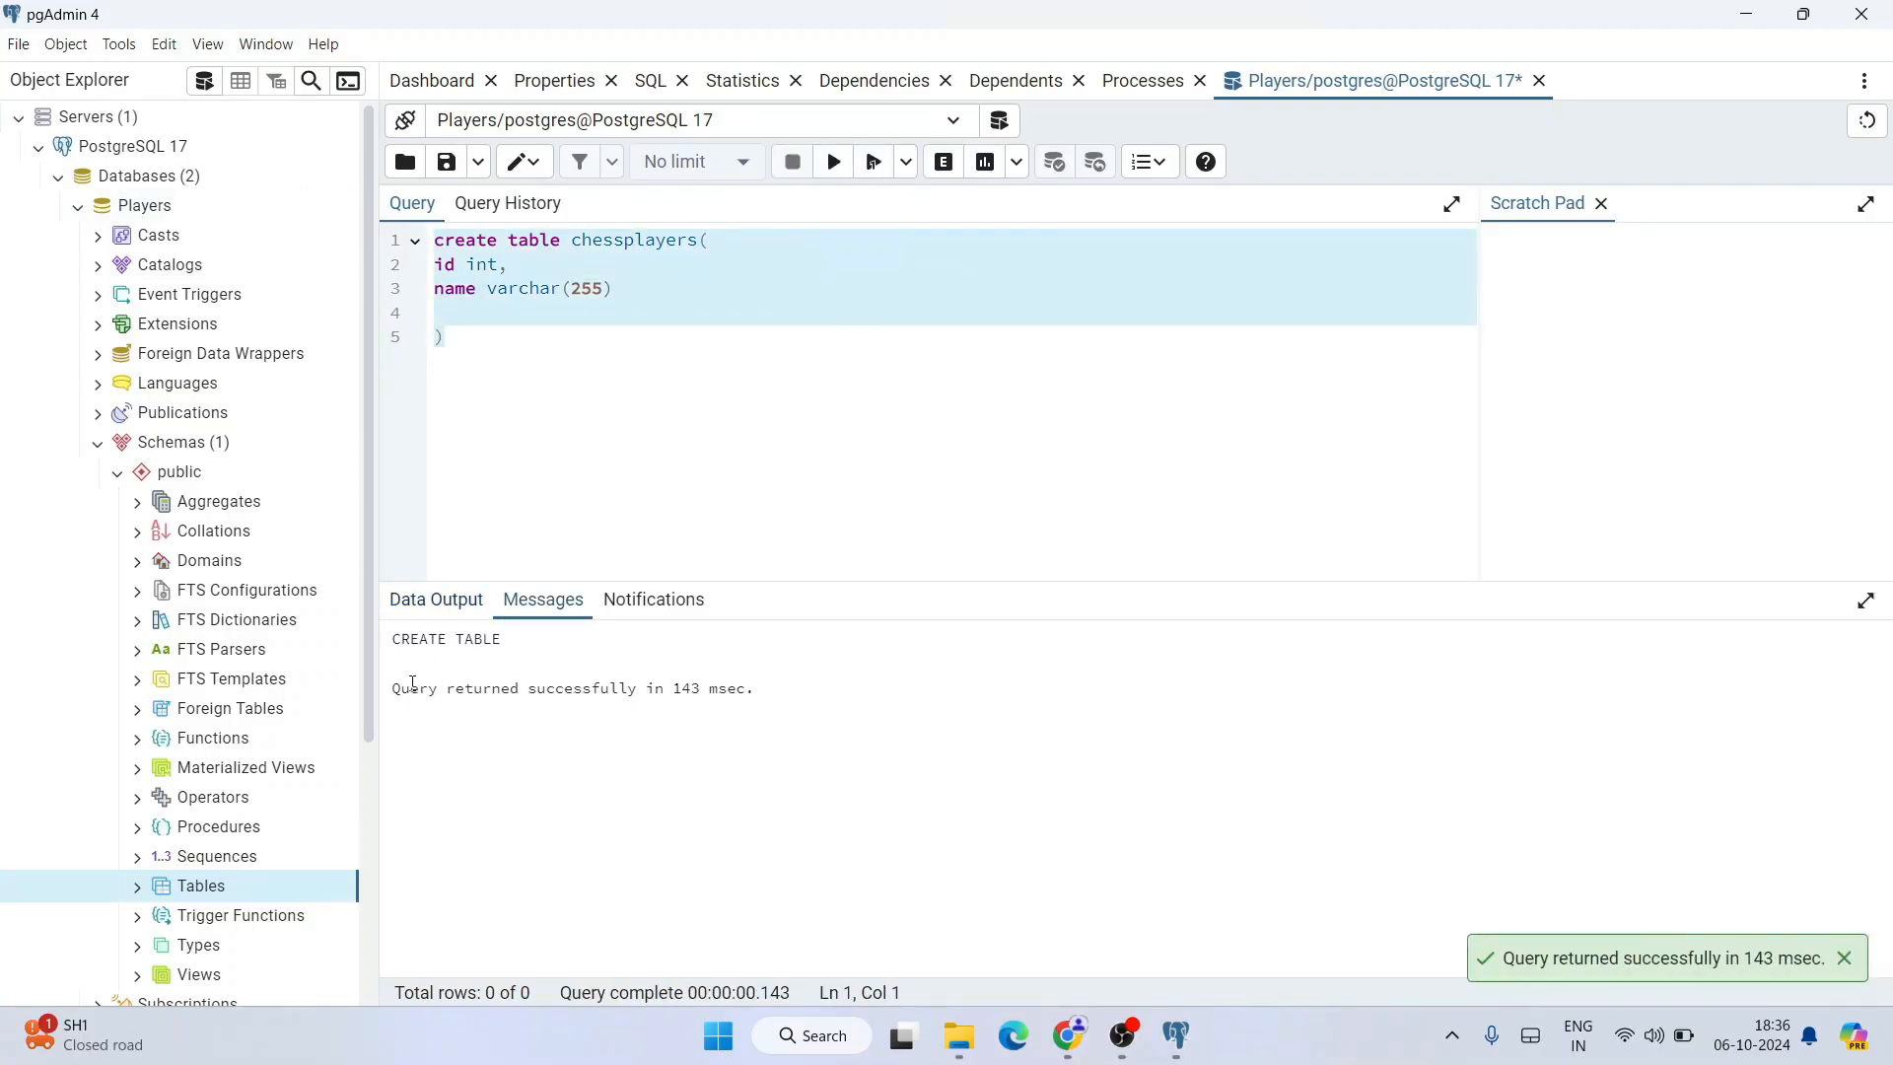
drag(412, 687, 999, 712)
click(897, 690)
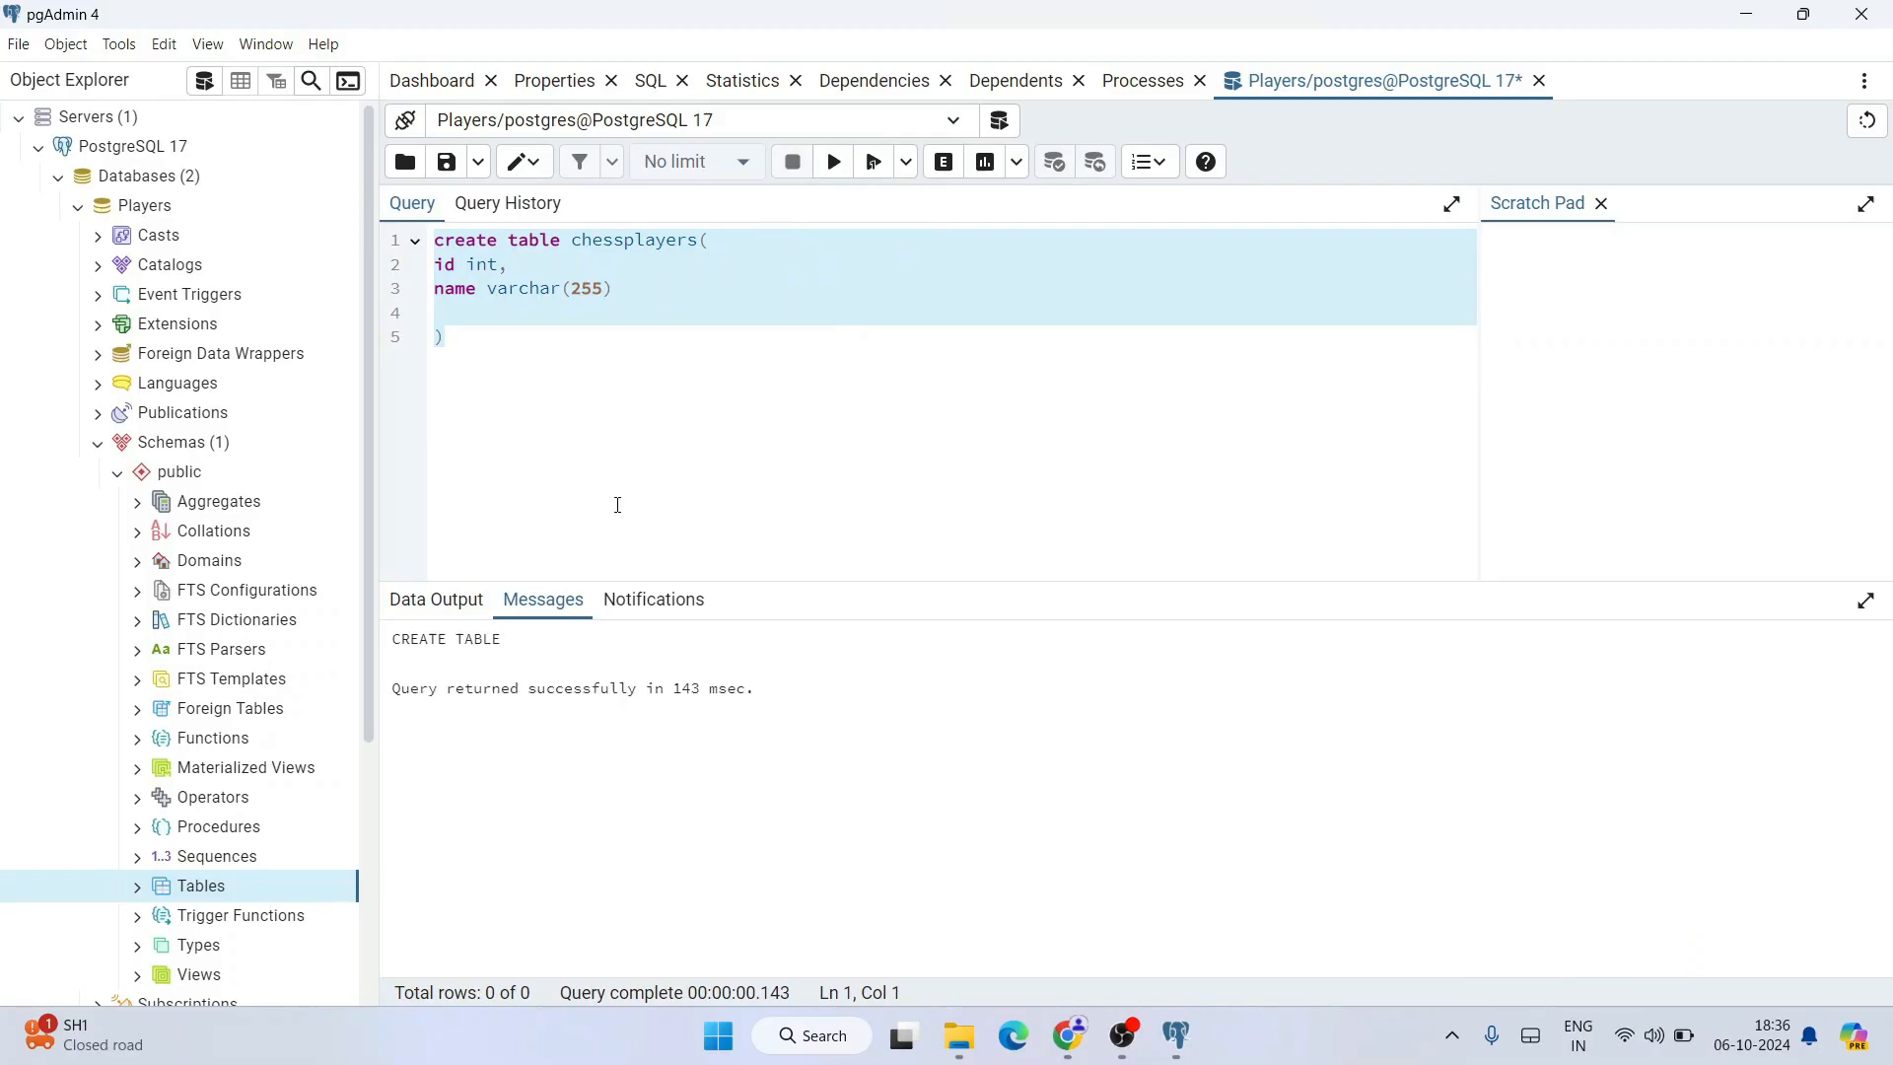
Below the create table statement, write Insert into chessplayers (id, name) values (1, 'Vishy Anand');
click(516, 352)
key(Return)
key(Return)
click(454, 383)
text(Inser t)
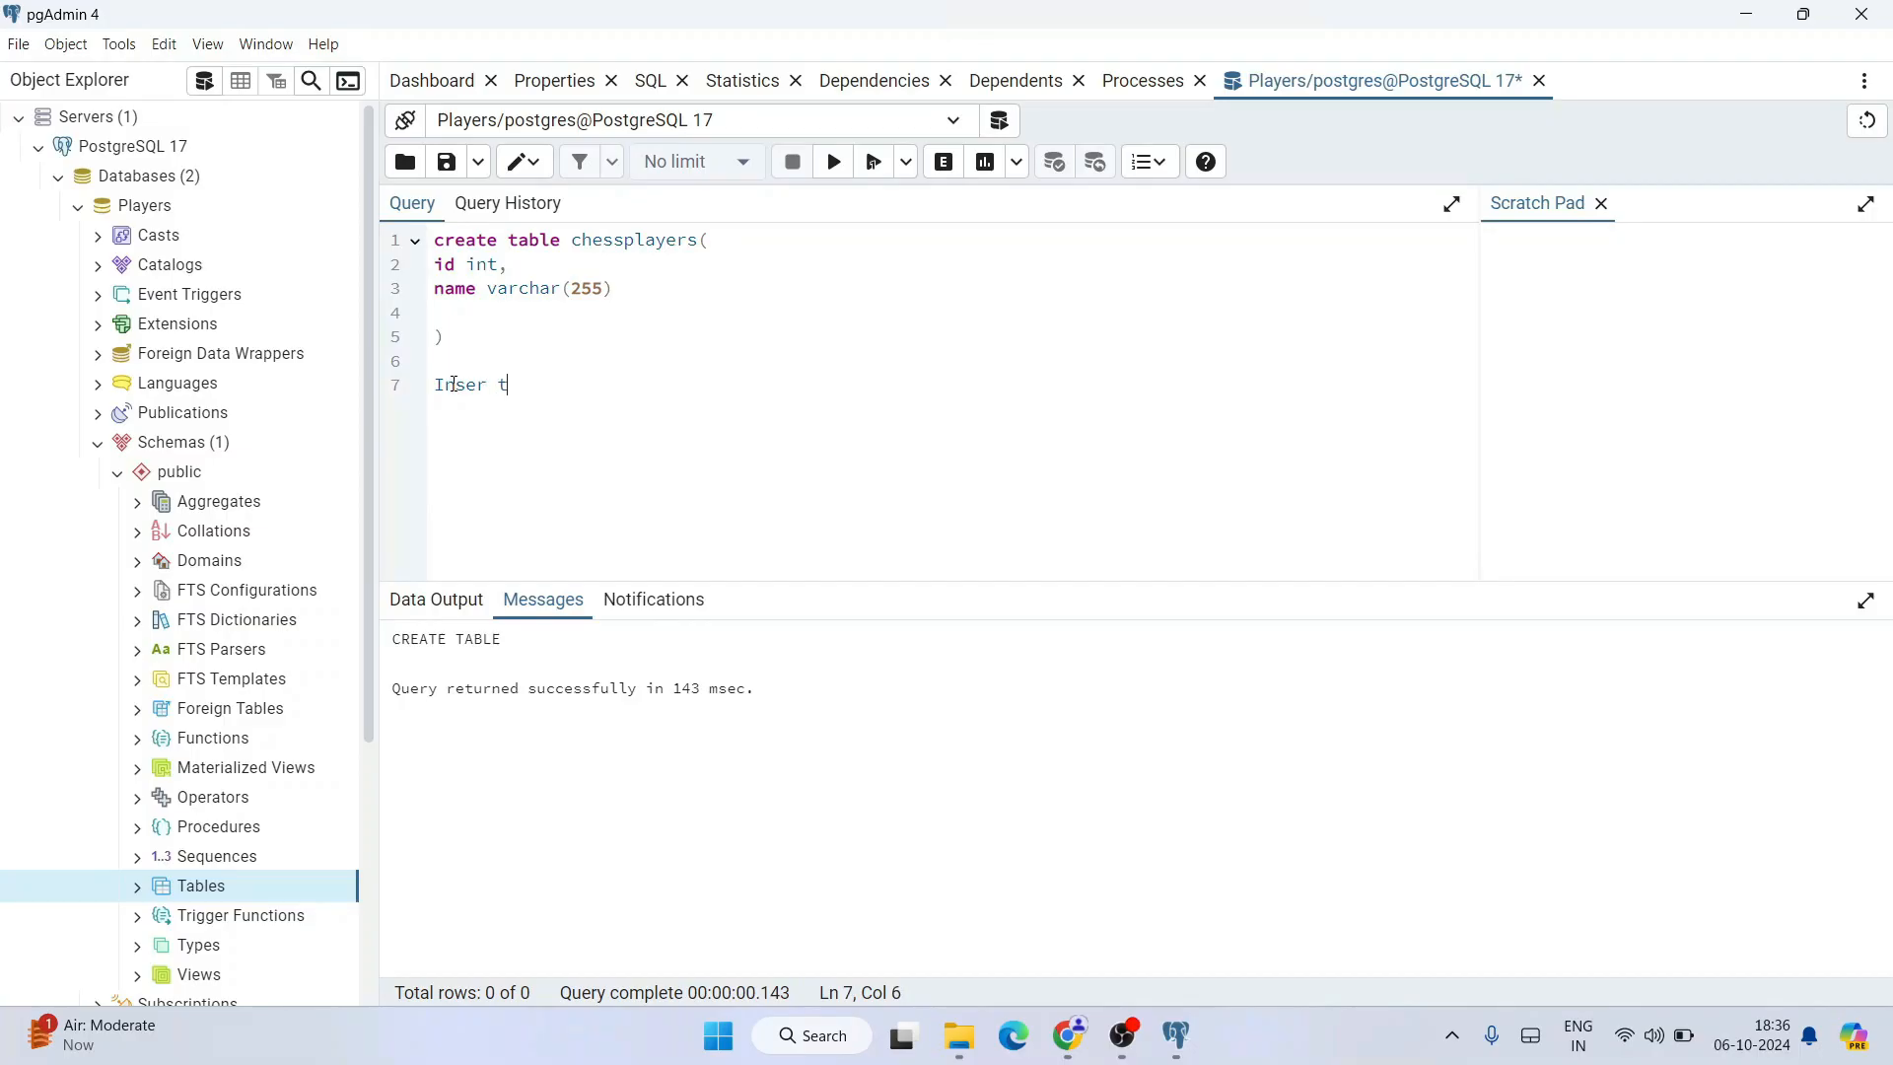
key(BackSpace)
key(BackSpace)
text(t into chessplayers ()
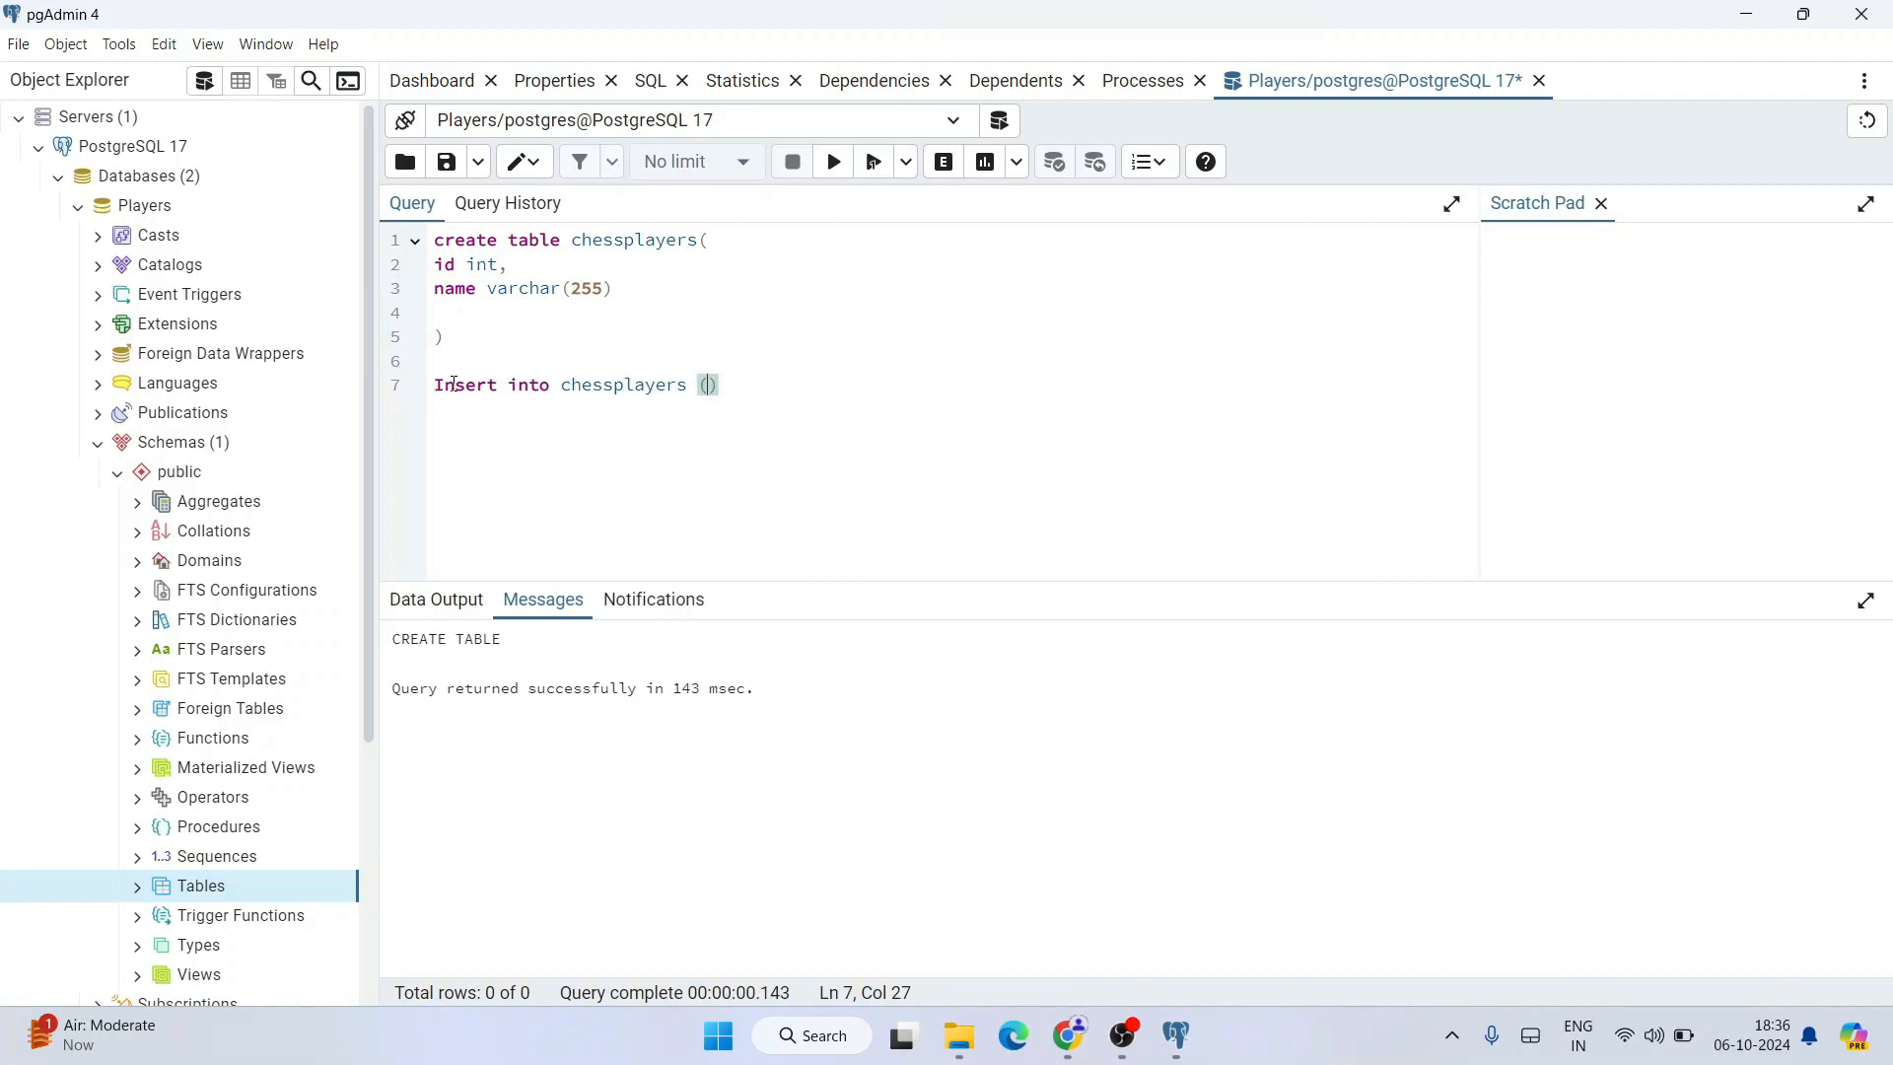
text(id, name) values (1)
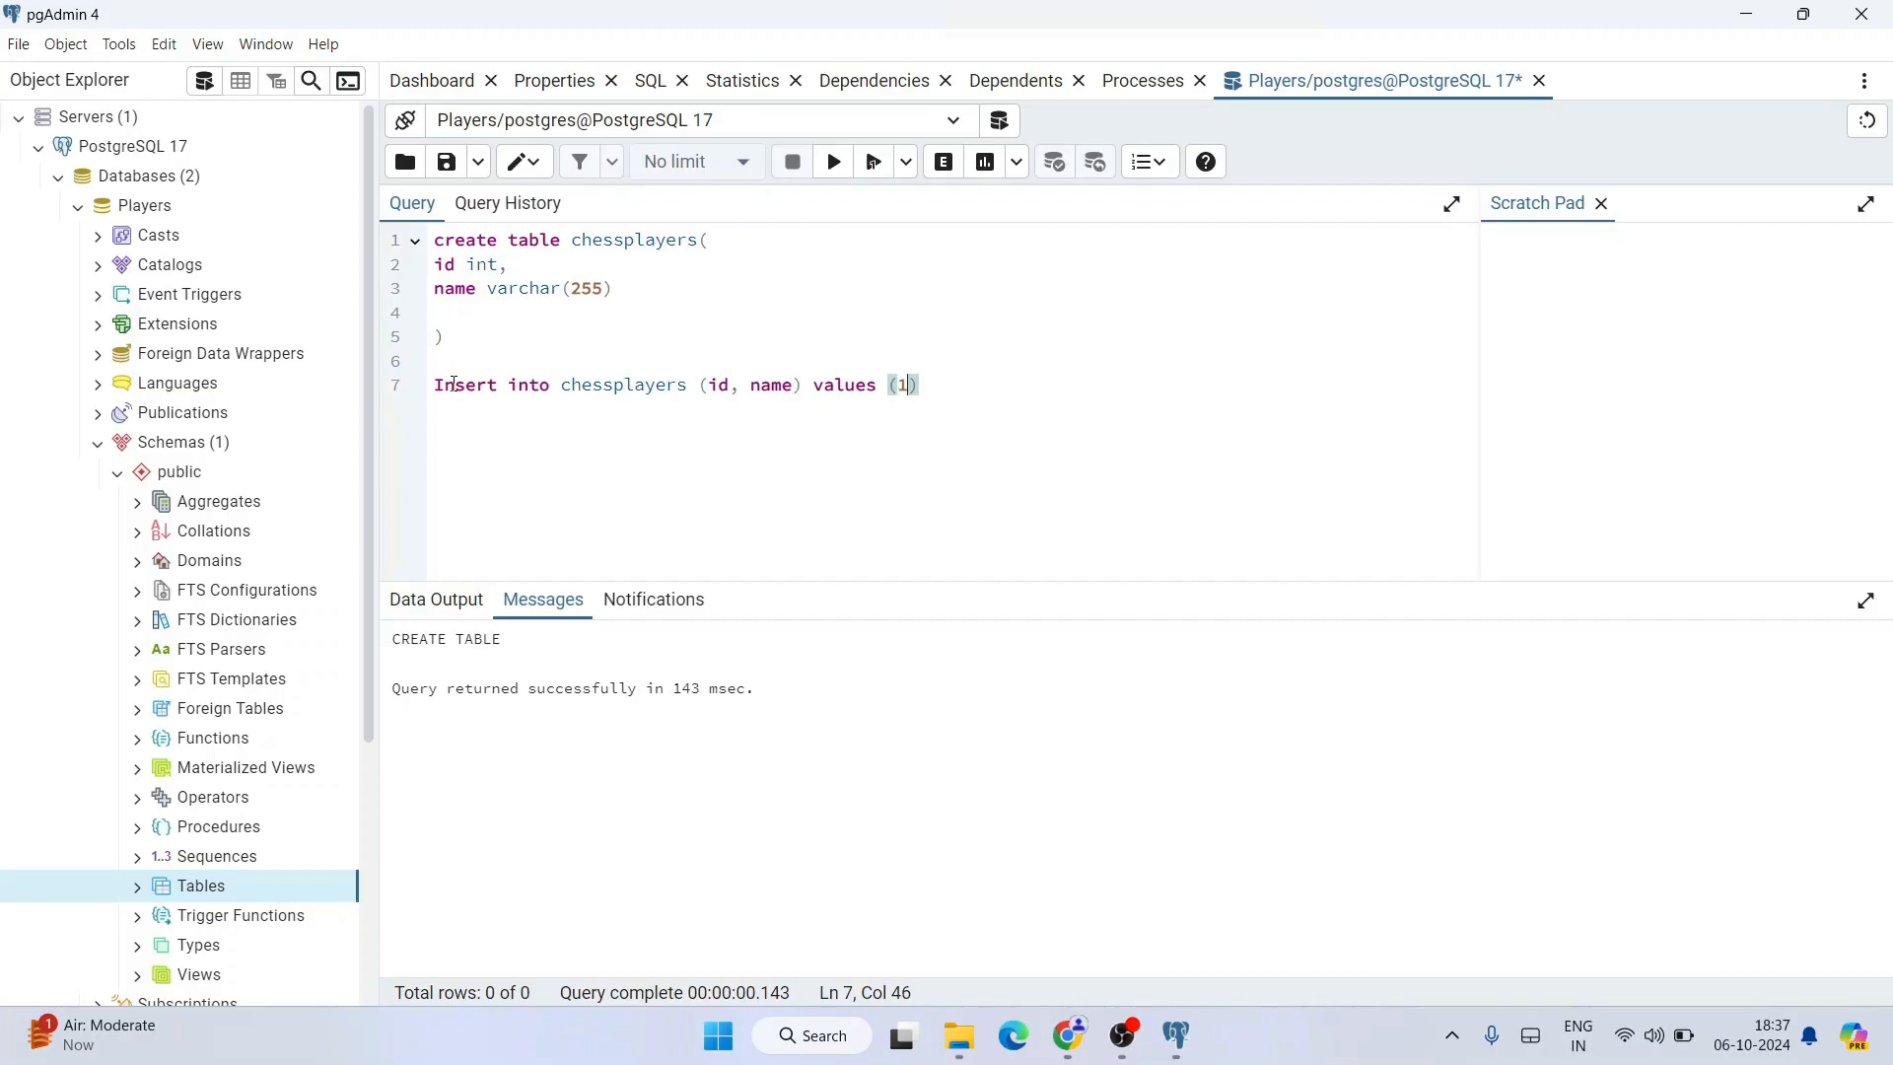
text(, 'Vishy Anand');)
Execute only the Insert statement for Vishy Anand and check the result message
drag(1114, 396, 83, 399)
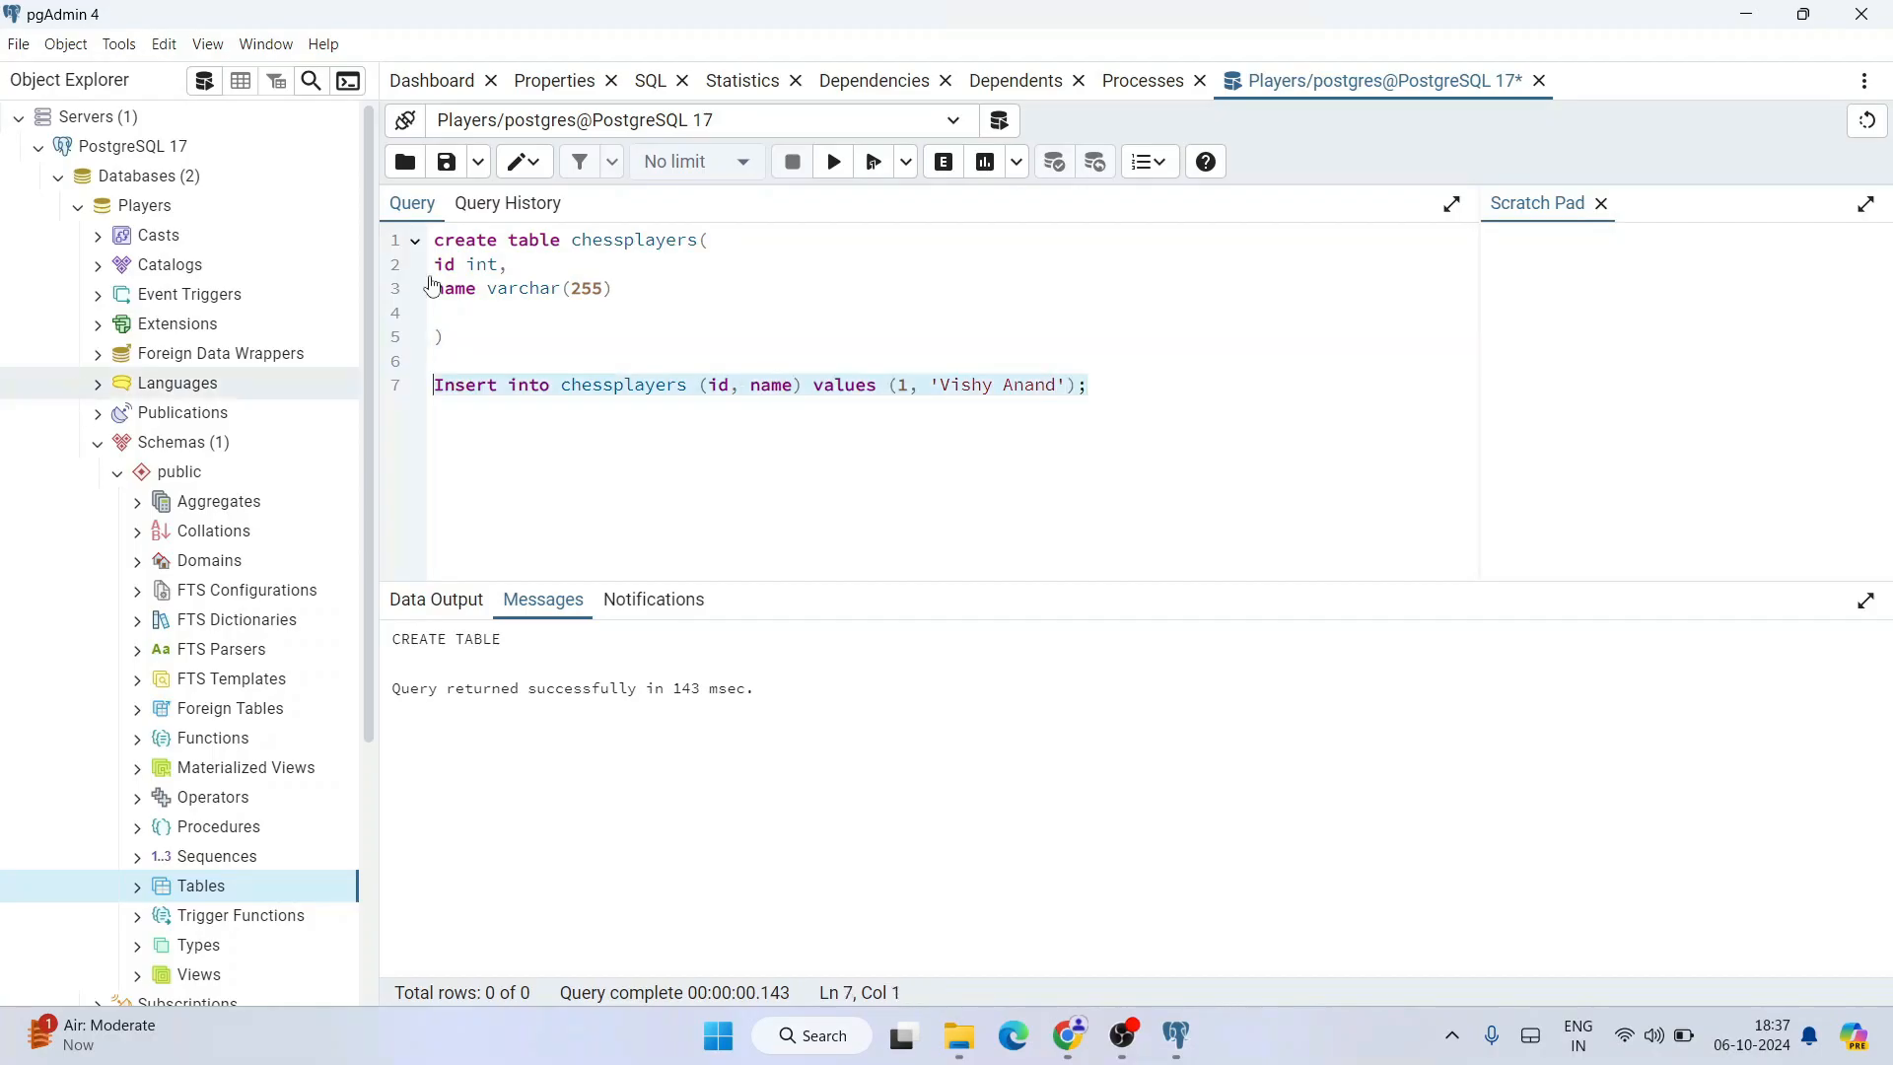
click(837, 172)
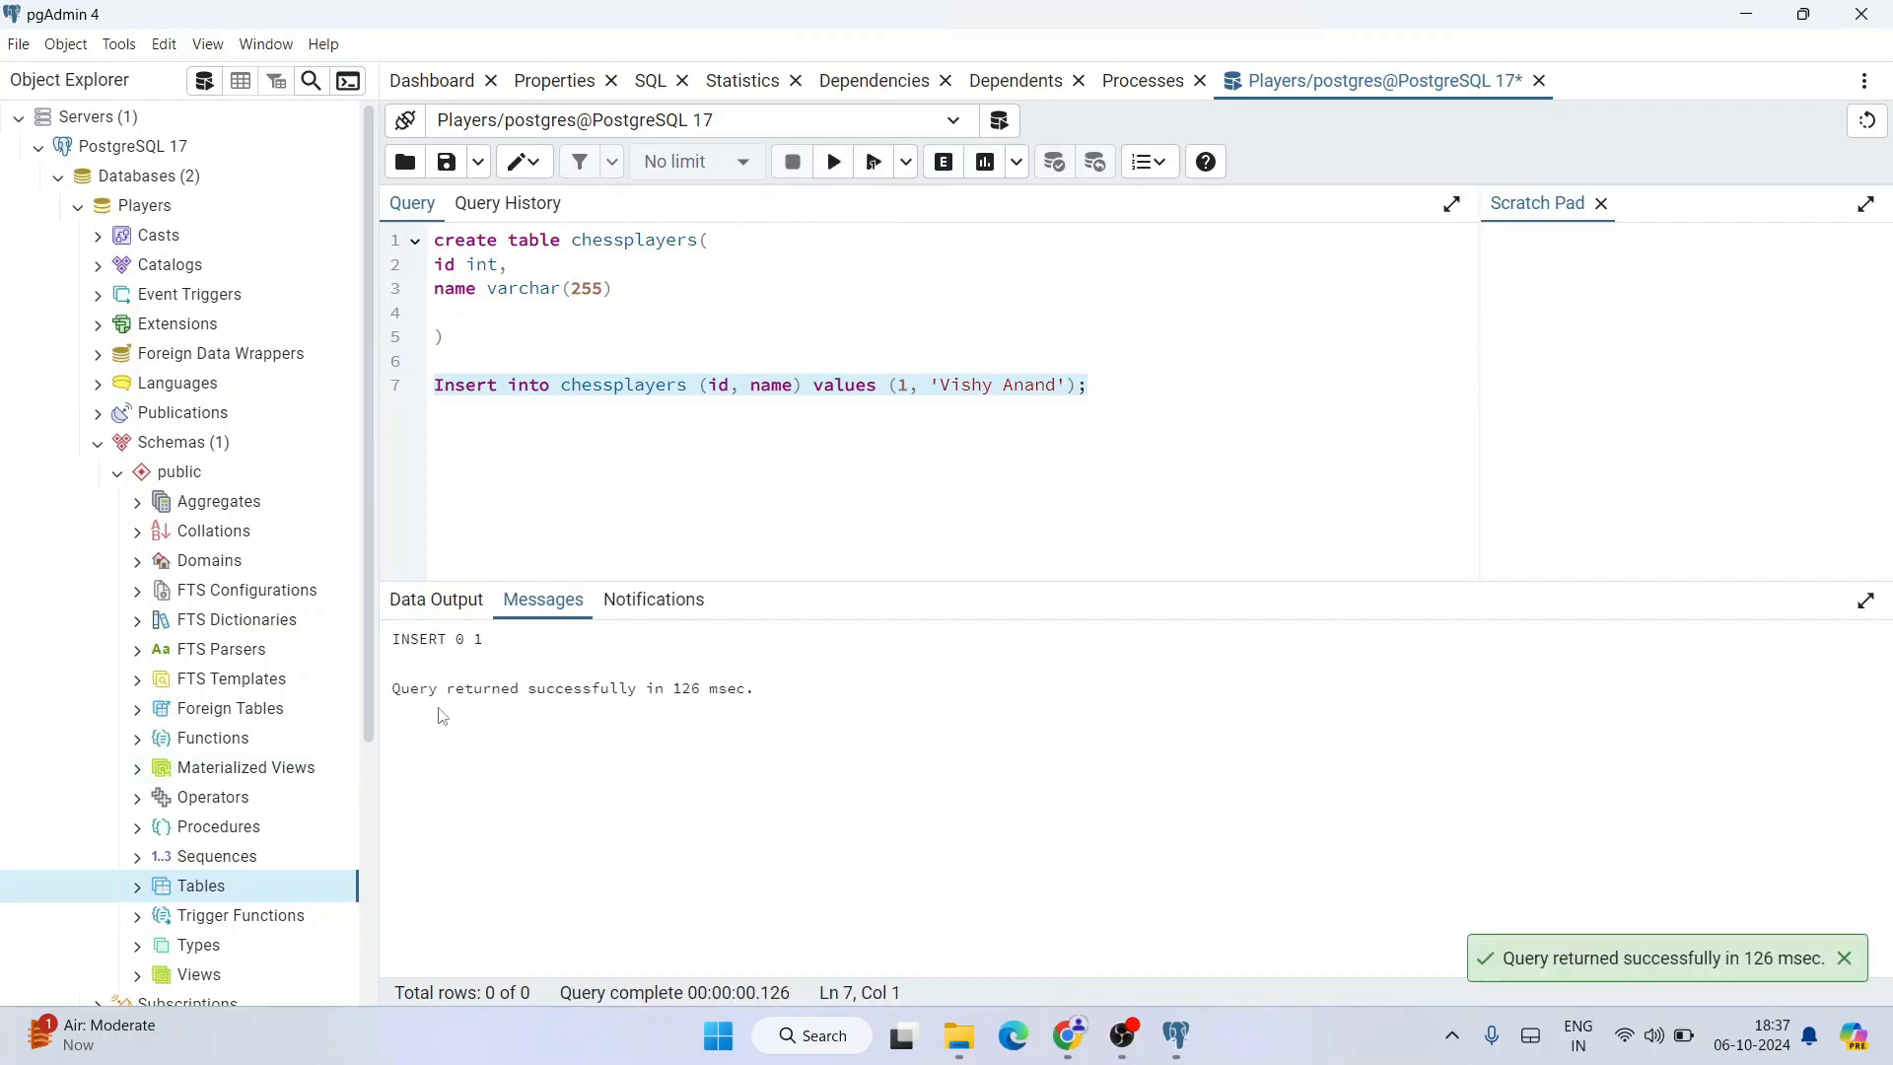
drag(419, 644, 542, 649)
click(933, 752)
Duplicate the Insert statement on a new line and change the copy's id value to 2
click(1147, 385)
drag(1147, 386, 327, 394)
key(ctrl+c)
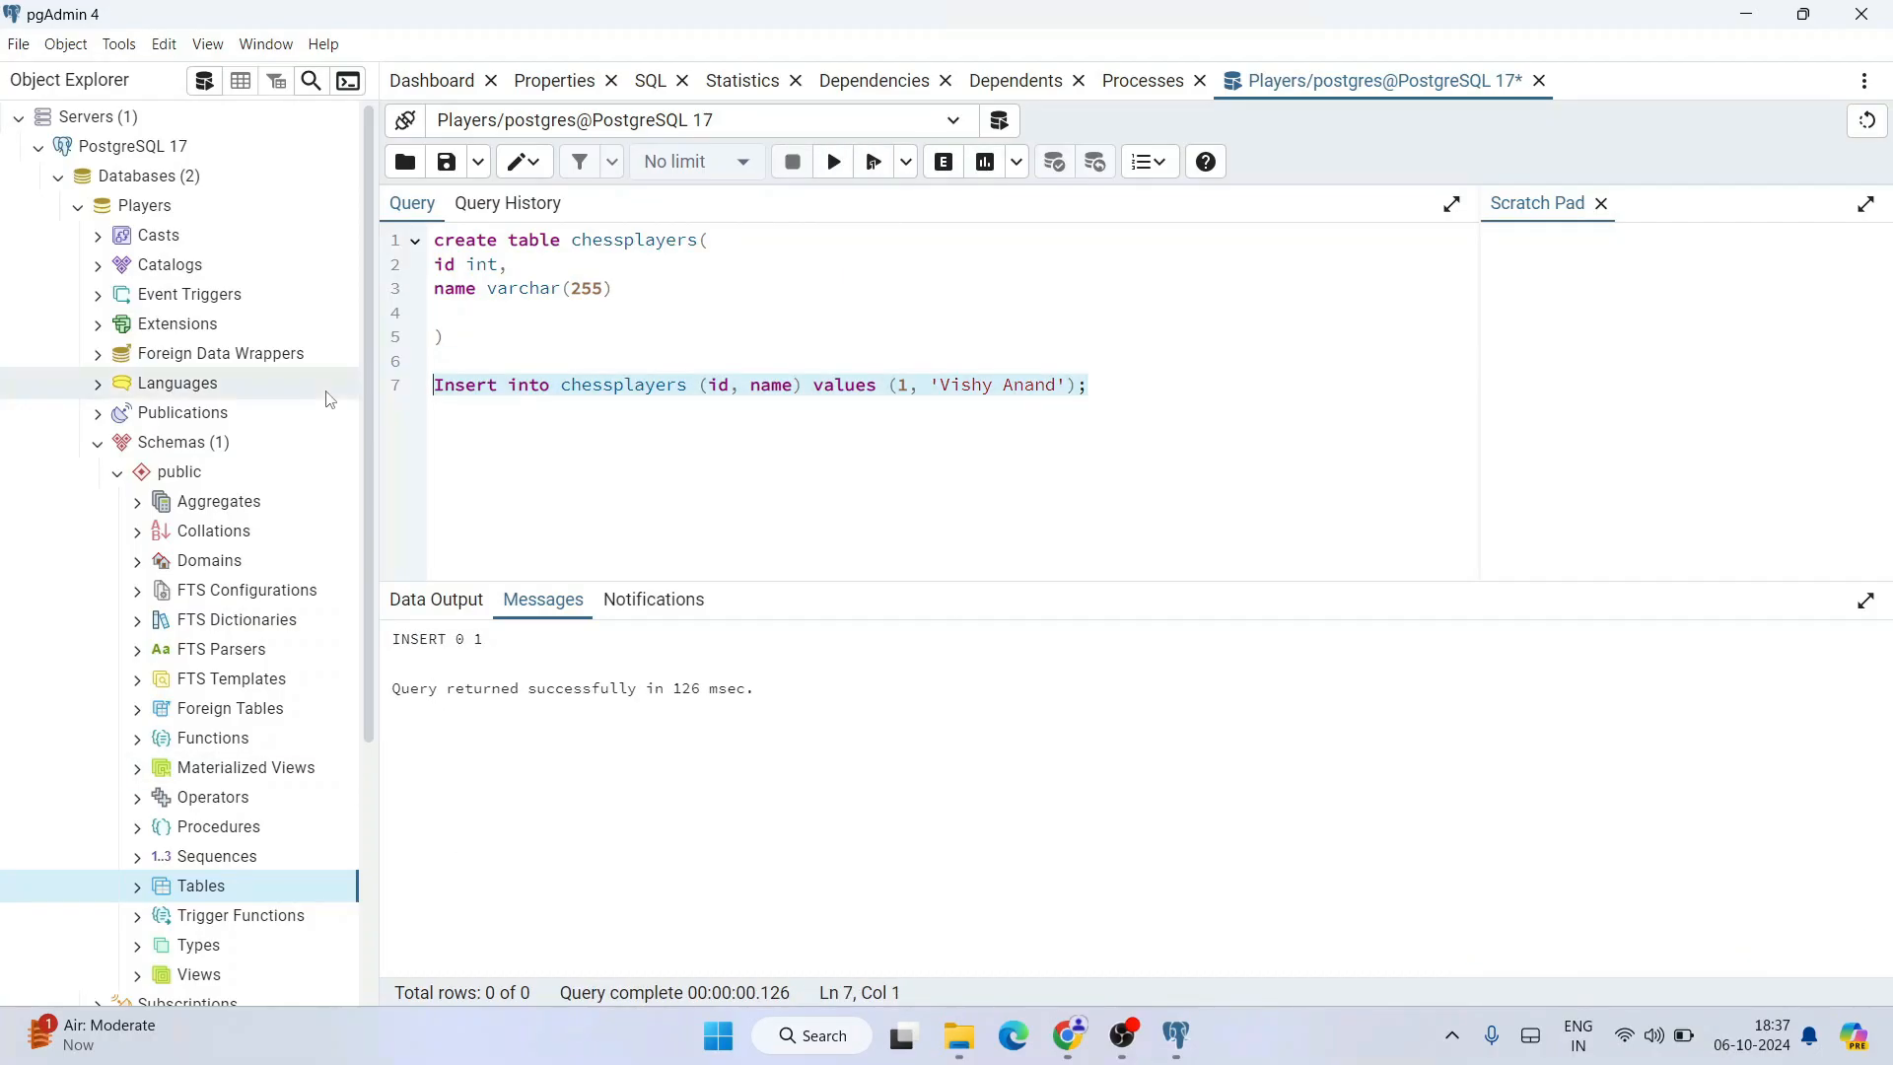
click(1130, 395)
key(Return)
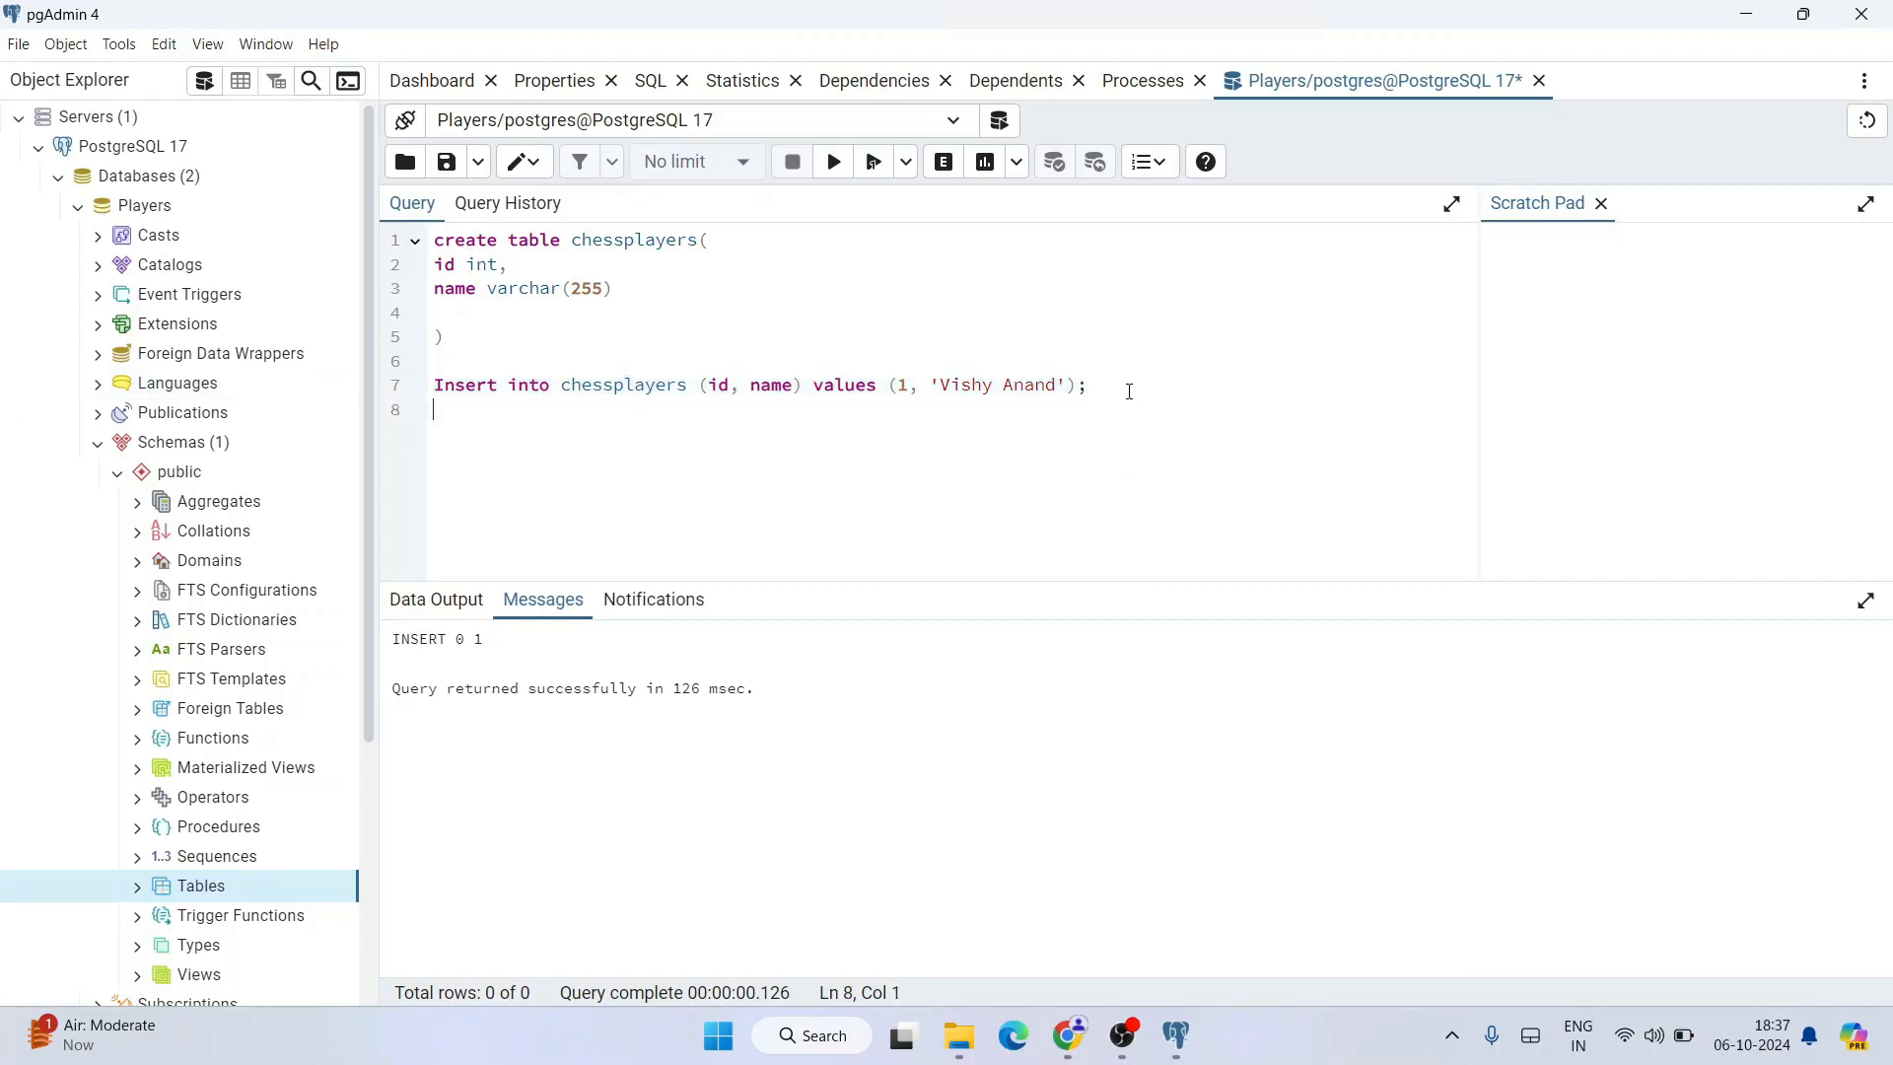
key(ctrl+v)
click(899, 412)
key(Delete)
text(2)
click(957, 428)
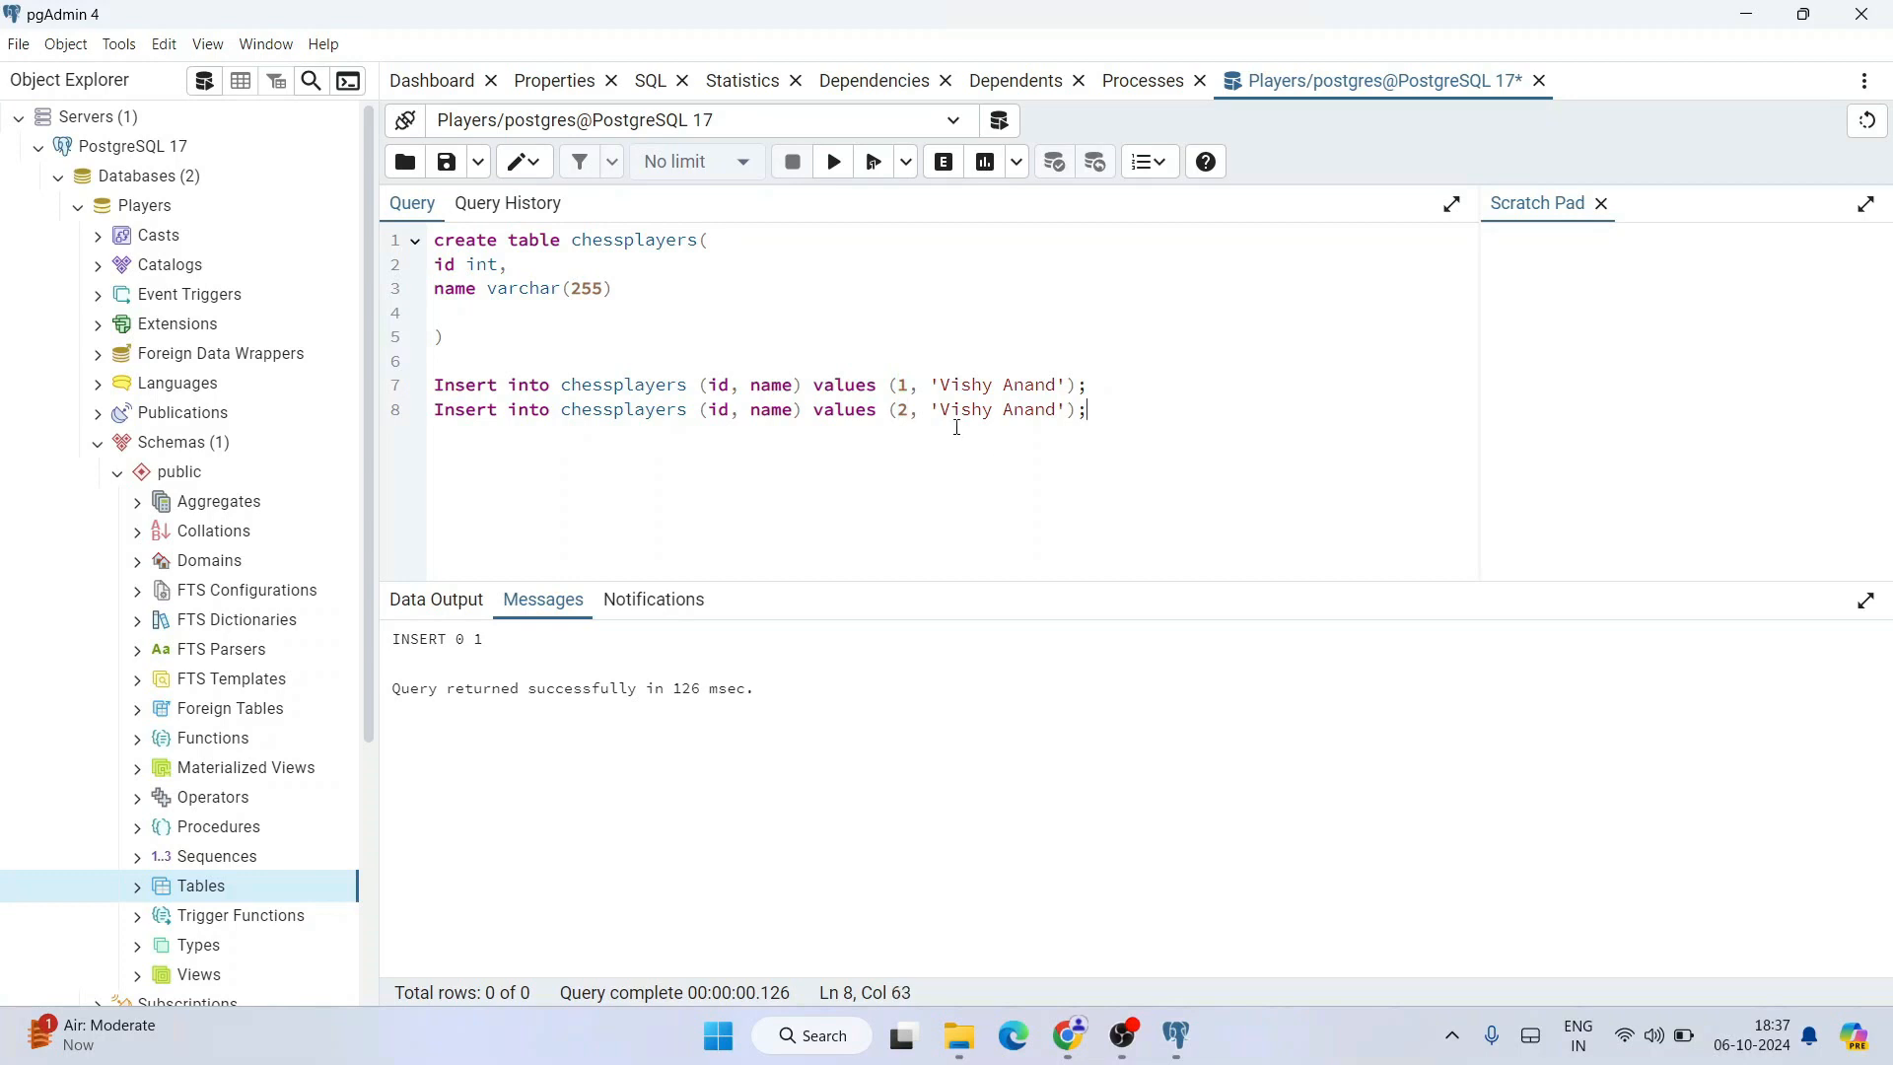
Replace the name value in the second Insert statement with D Gukesh
drag(939, 408, 1056, 409)
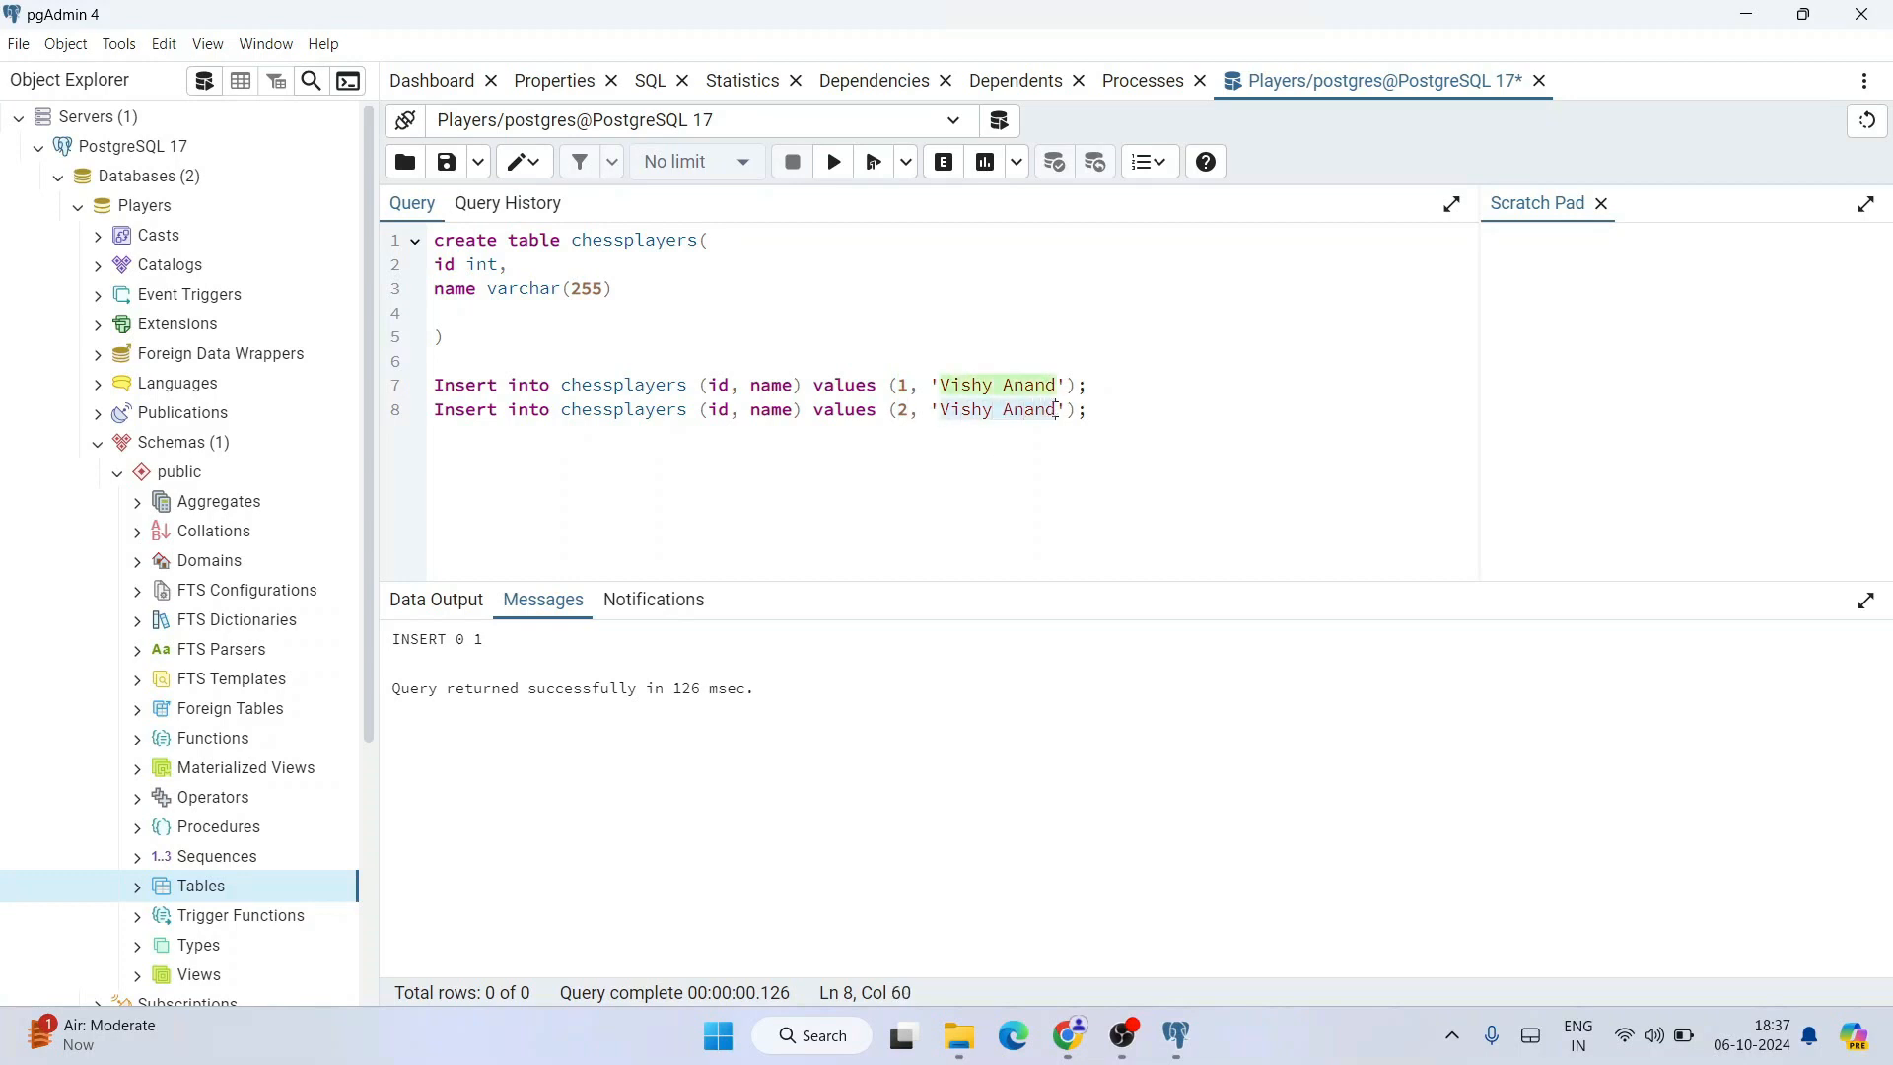
text(D )
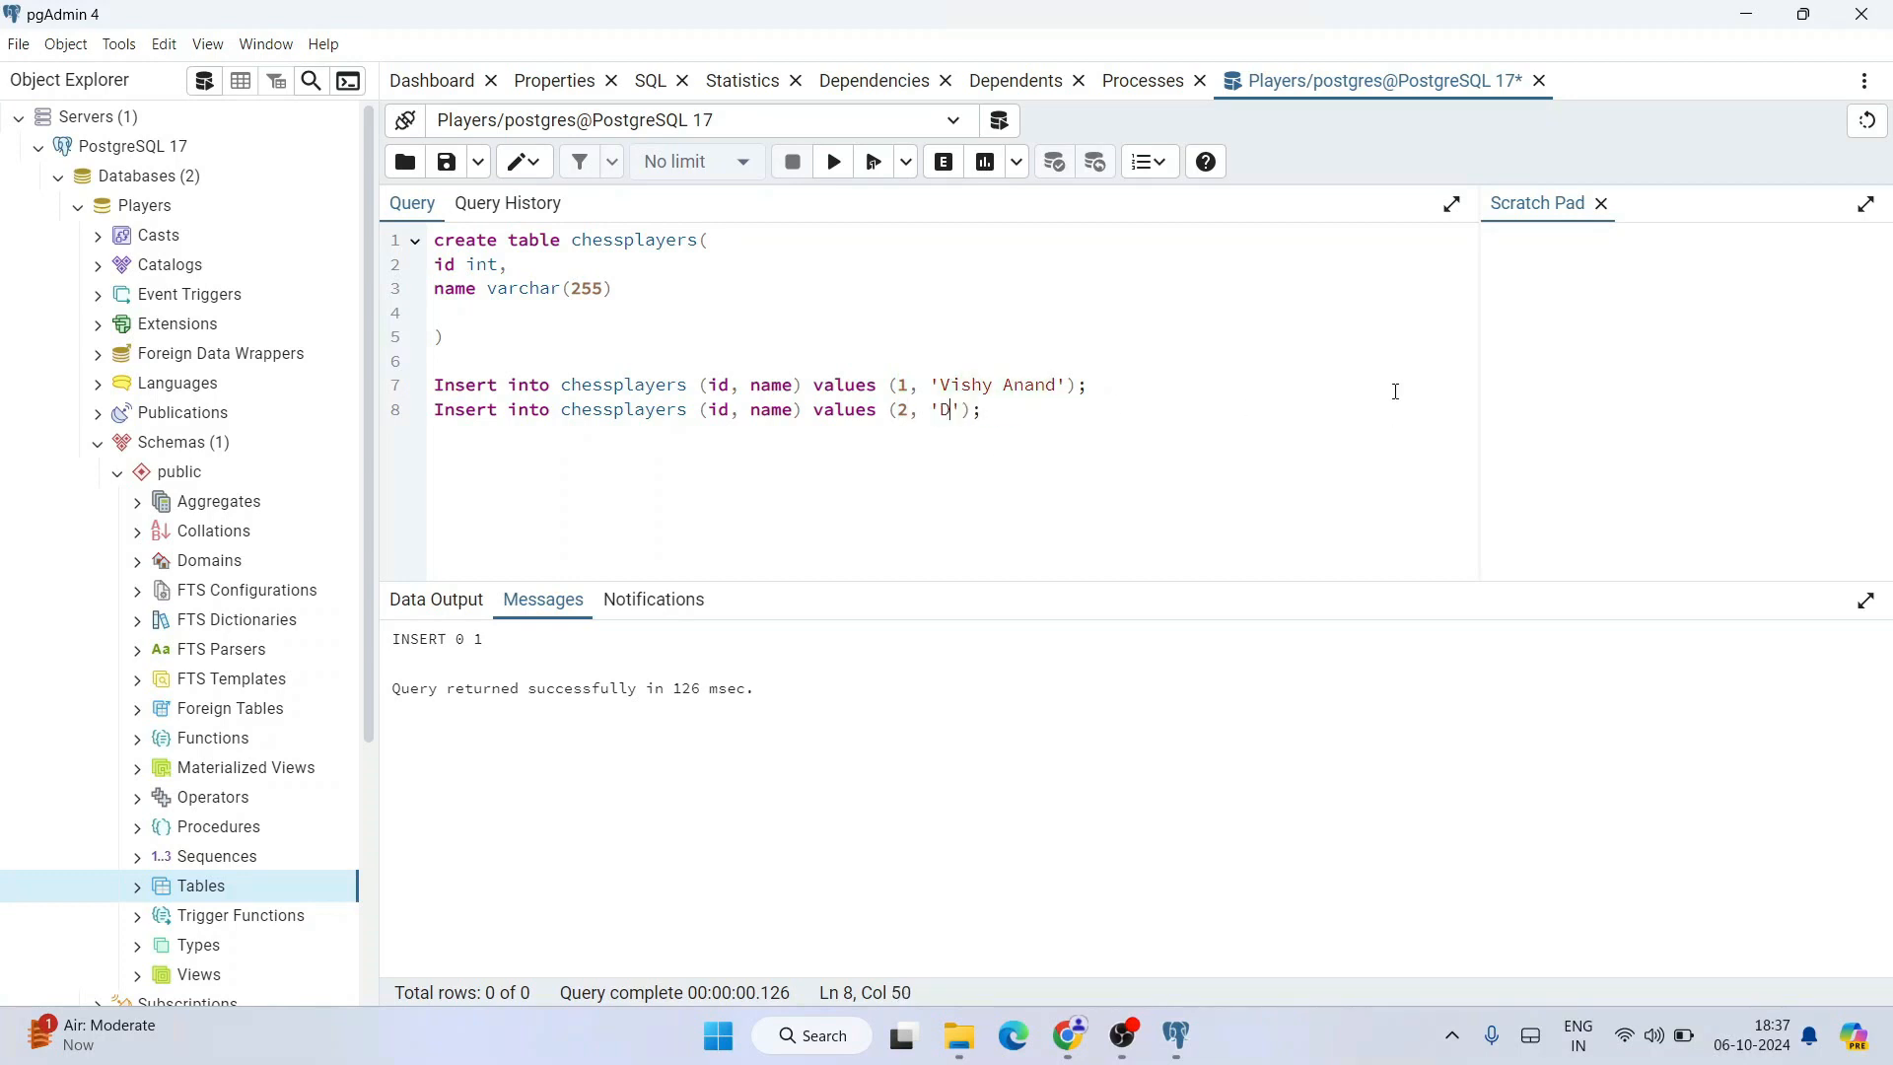
text(guk)
key(BackSpace)
key(BackSpace)
key(BackSpace)
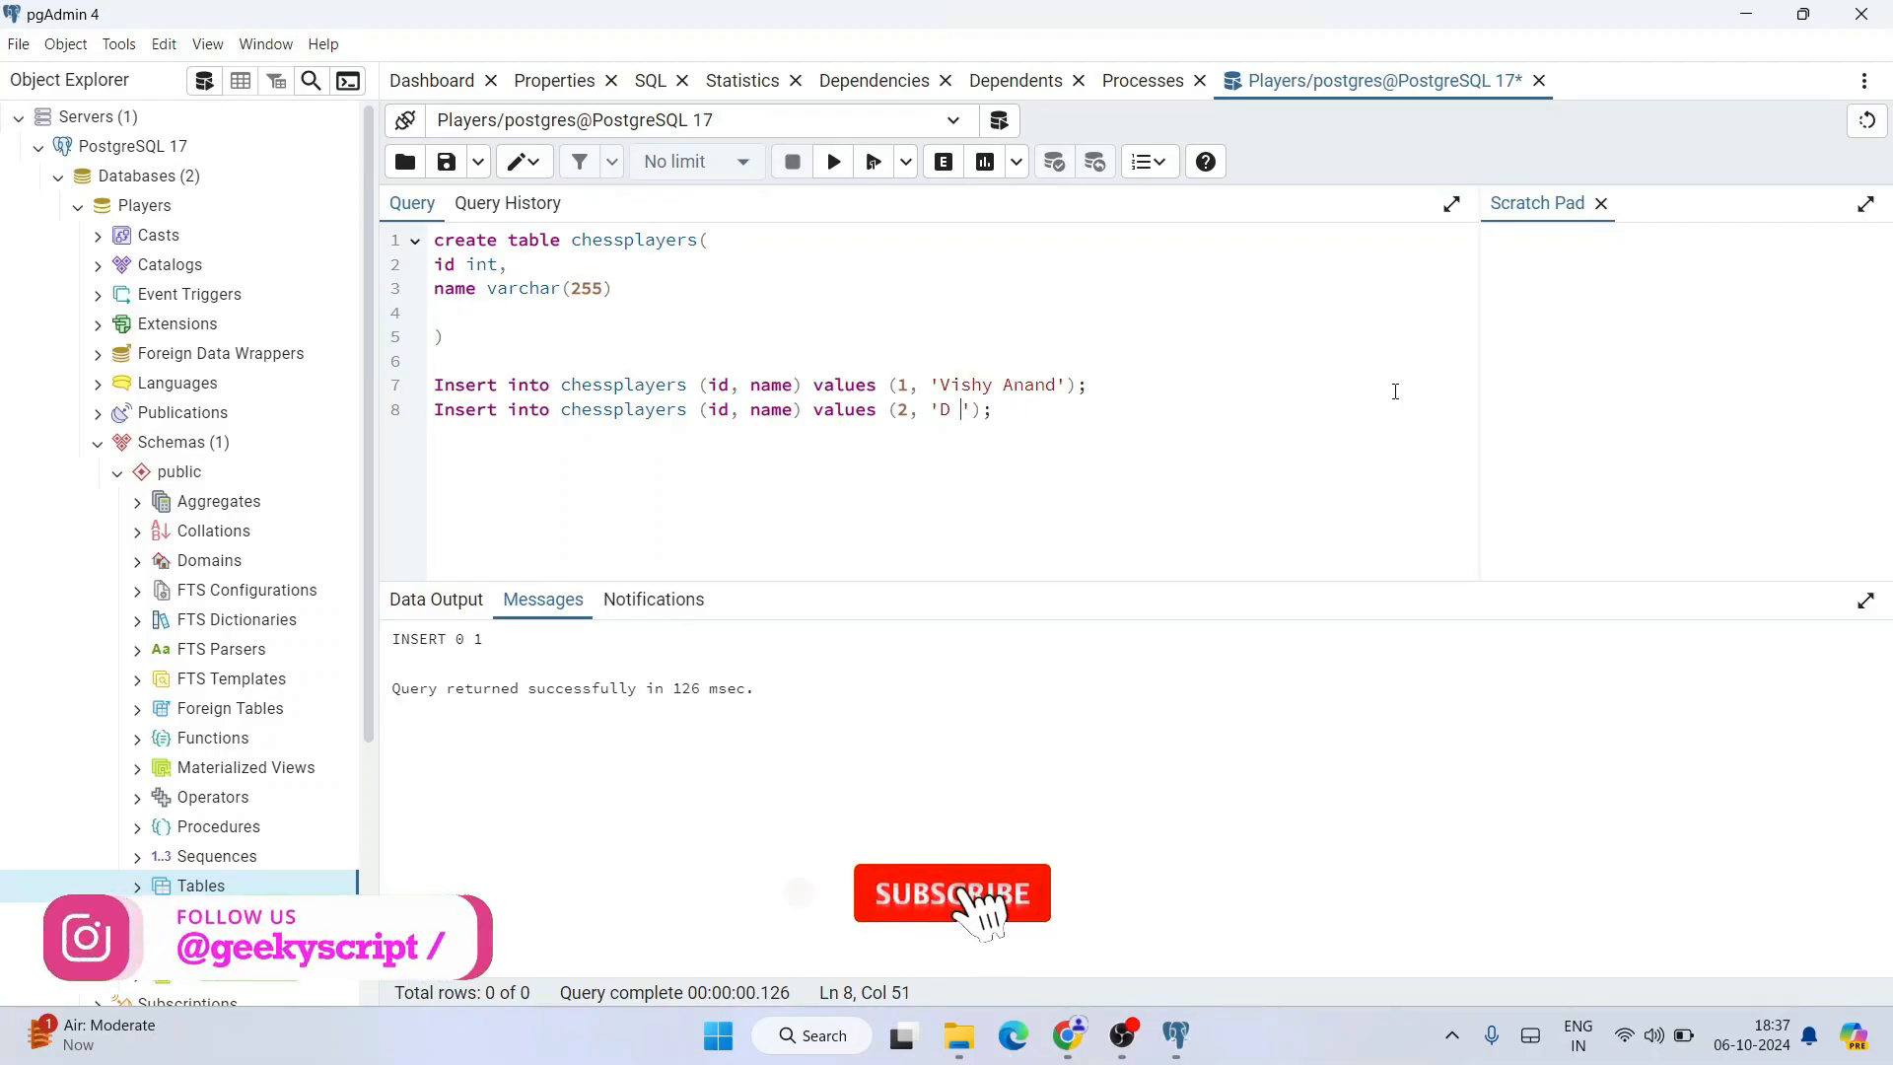
text(Gukesh)
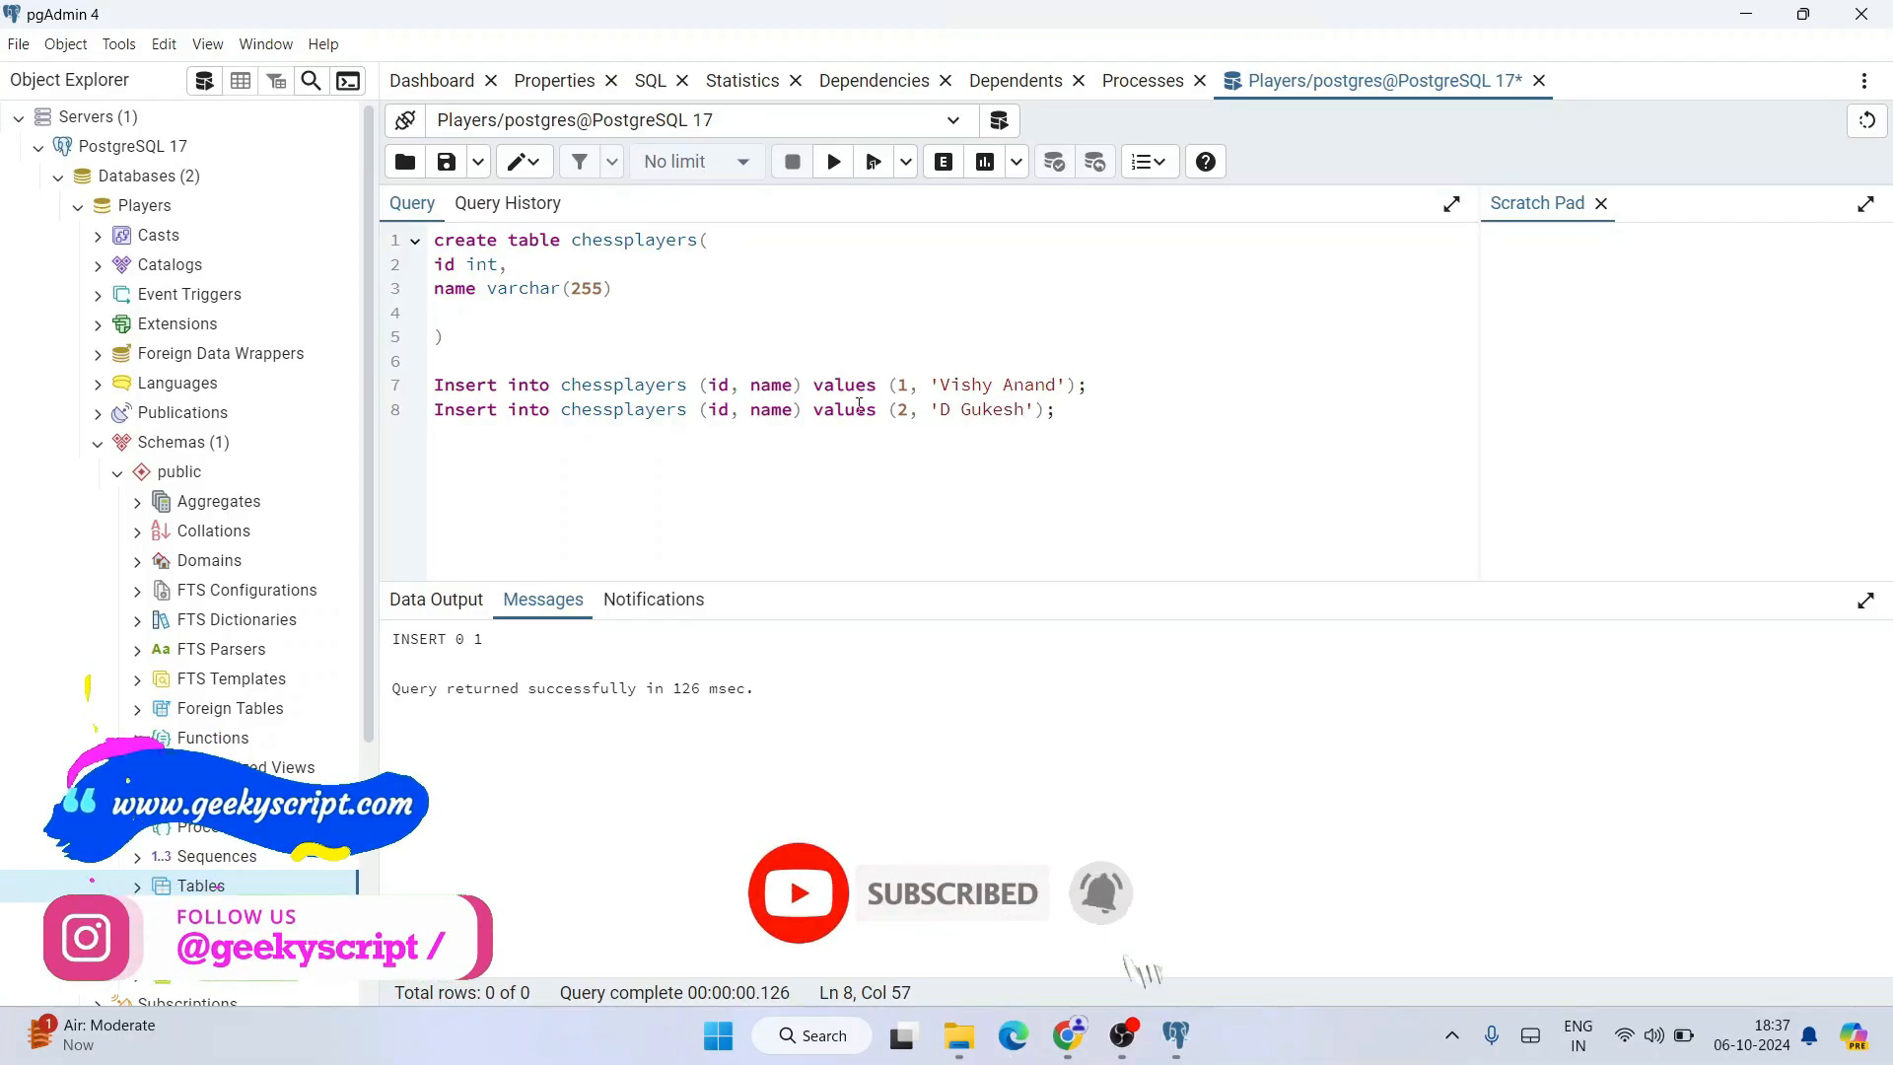
Execute only the second Insert statement, for D Gukesh, and check the result message
click(1147, 422)
drag(1147, 422, 436, 408)
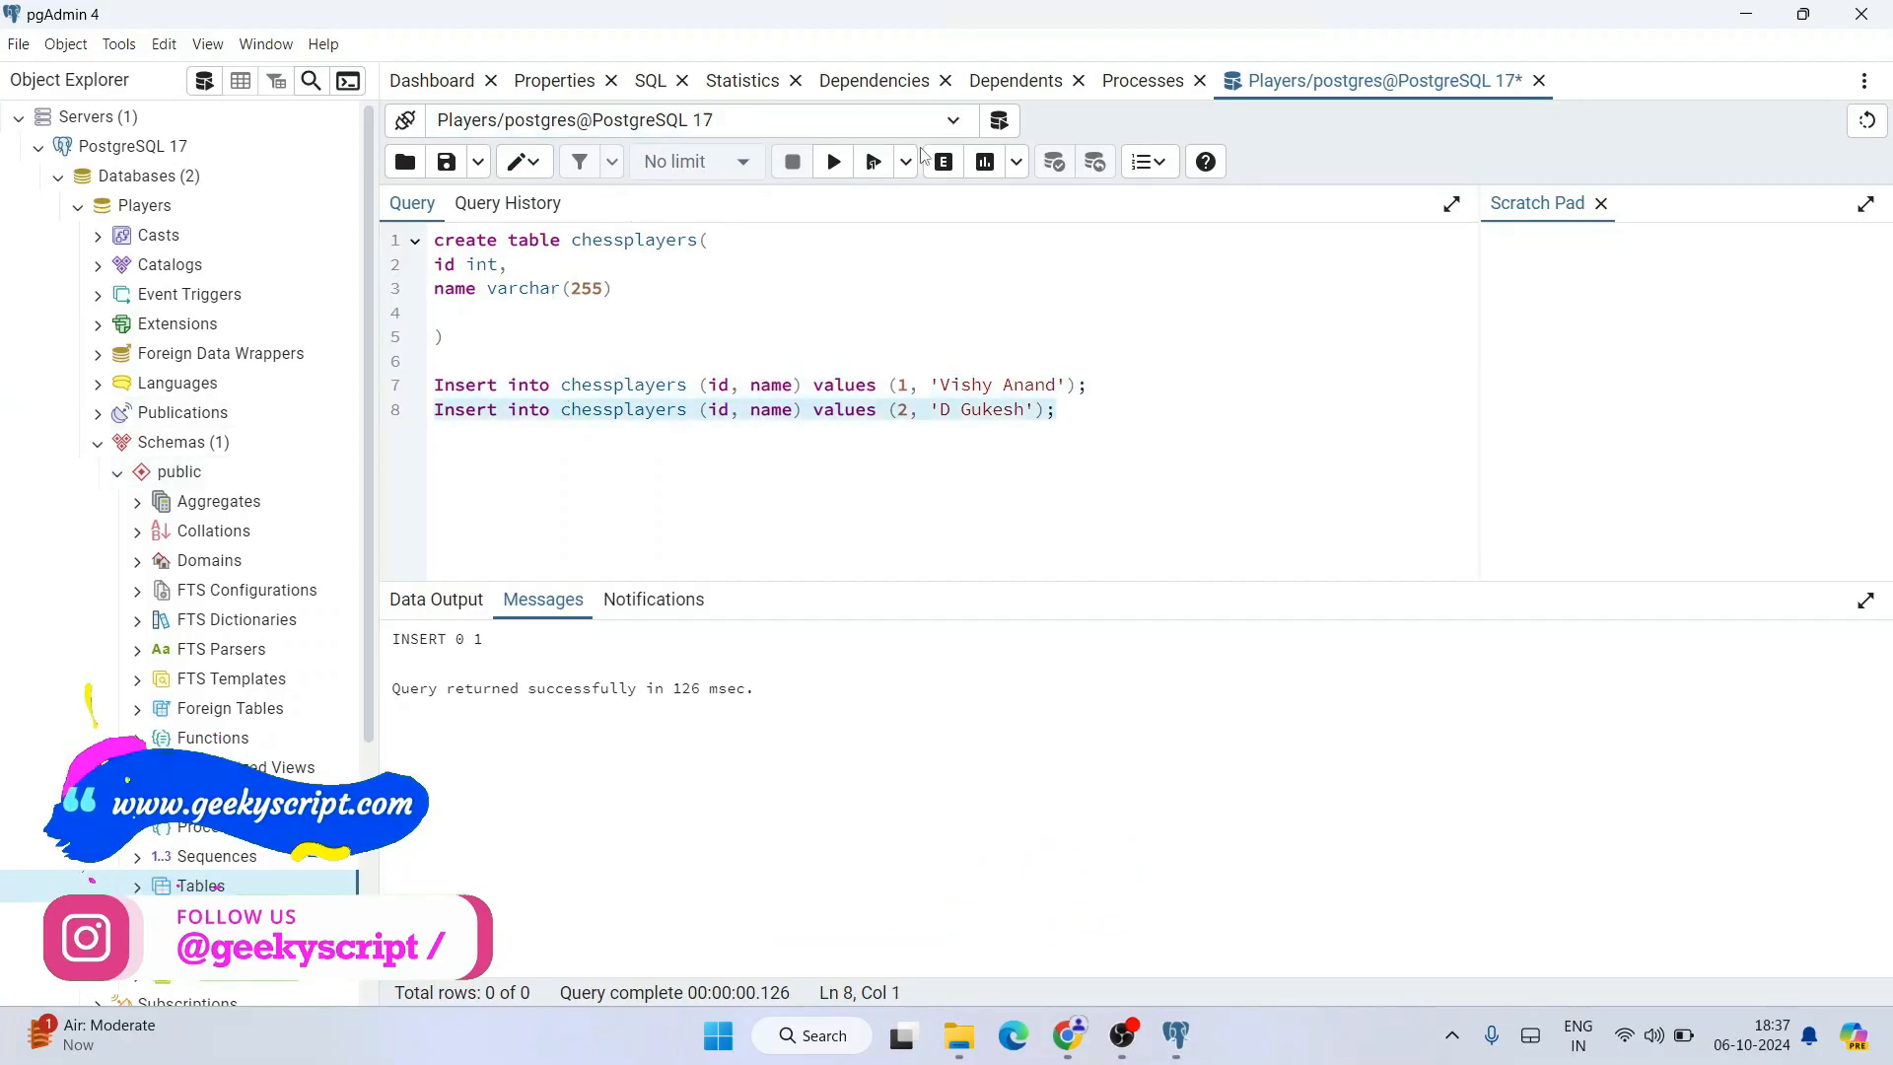
click(833, 161)
drag(520, 644, 429, 645)
click(446, 668)
drag(567, 670, 828, 697)
click(828, 697)
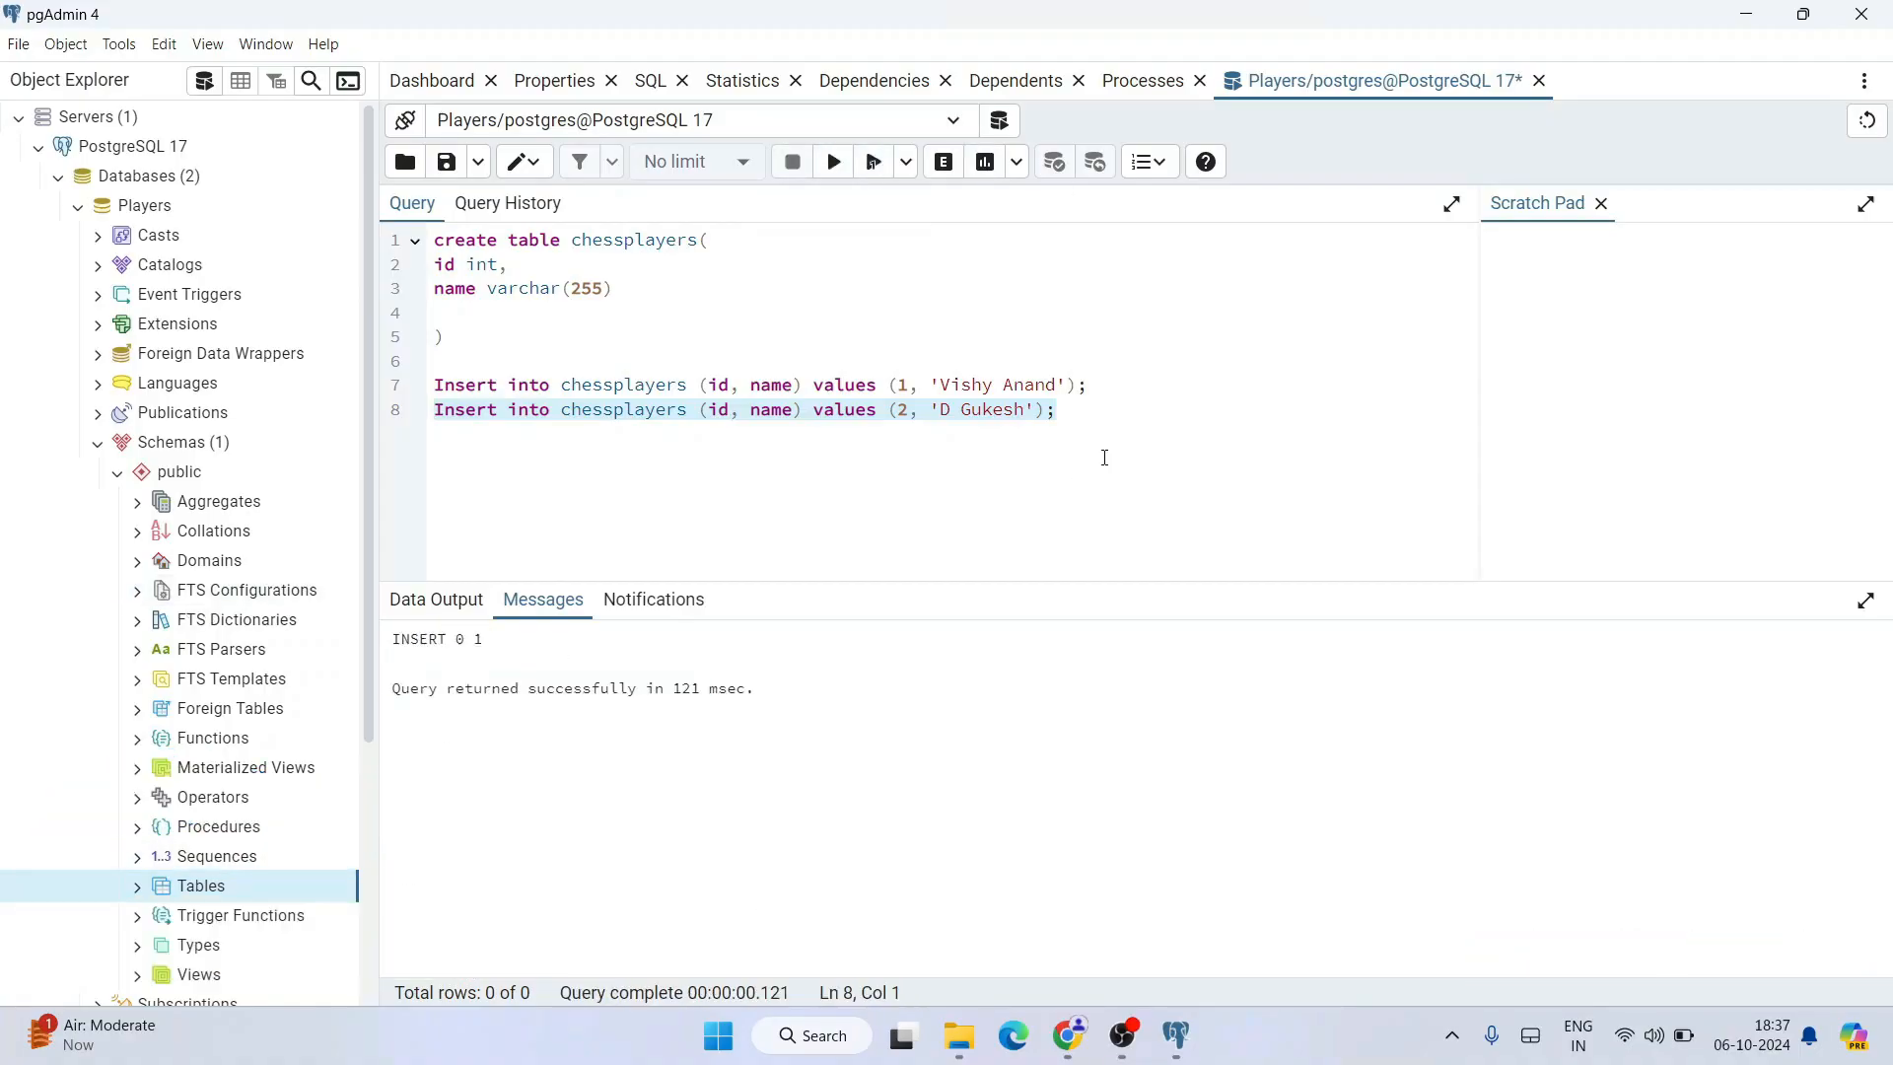
Below the Insert statements, leave a blank line and write select * from chessplayers;
click(1124, 413)
key(Return)
text(select * fr)
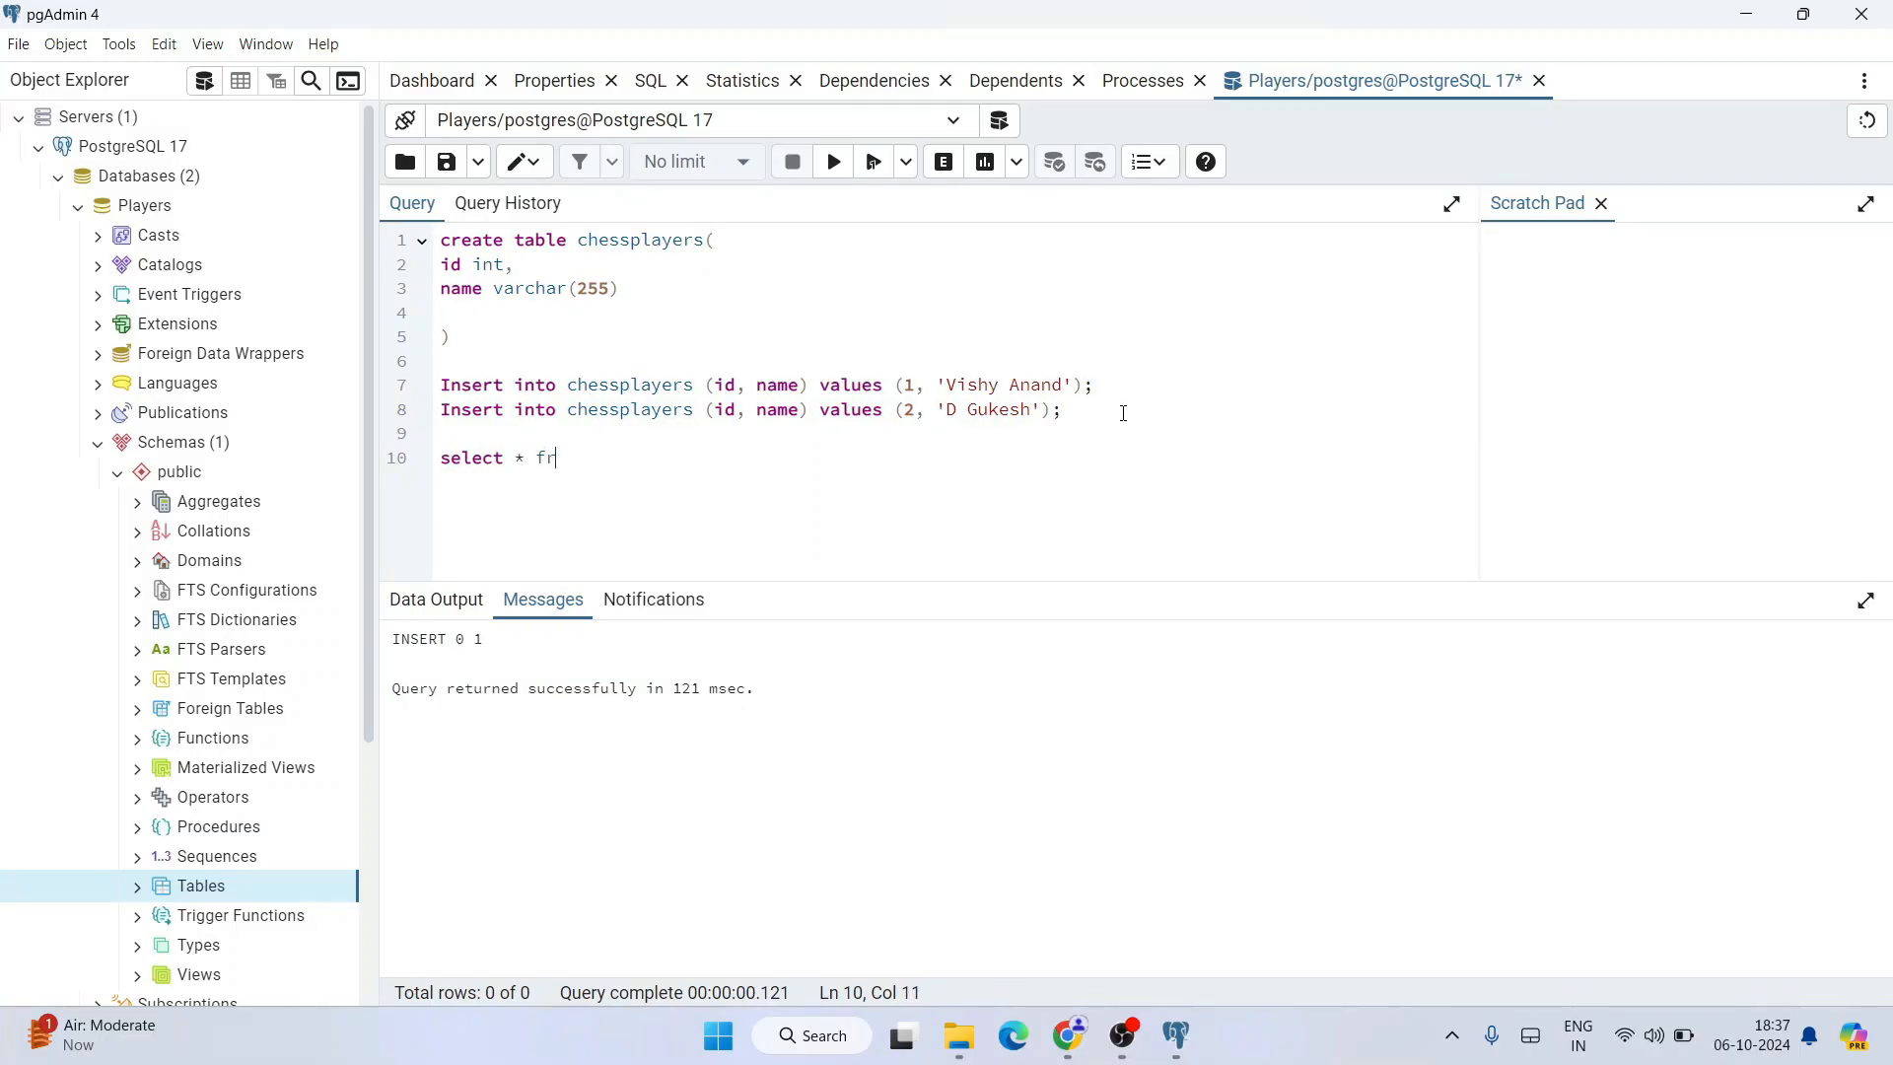
text(o,)
text(m )
text(chessplaye)
text(rs;)
Execute only the select statement and check the id and name values of the returned rows
drag(803, 465, 25, 456)
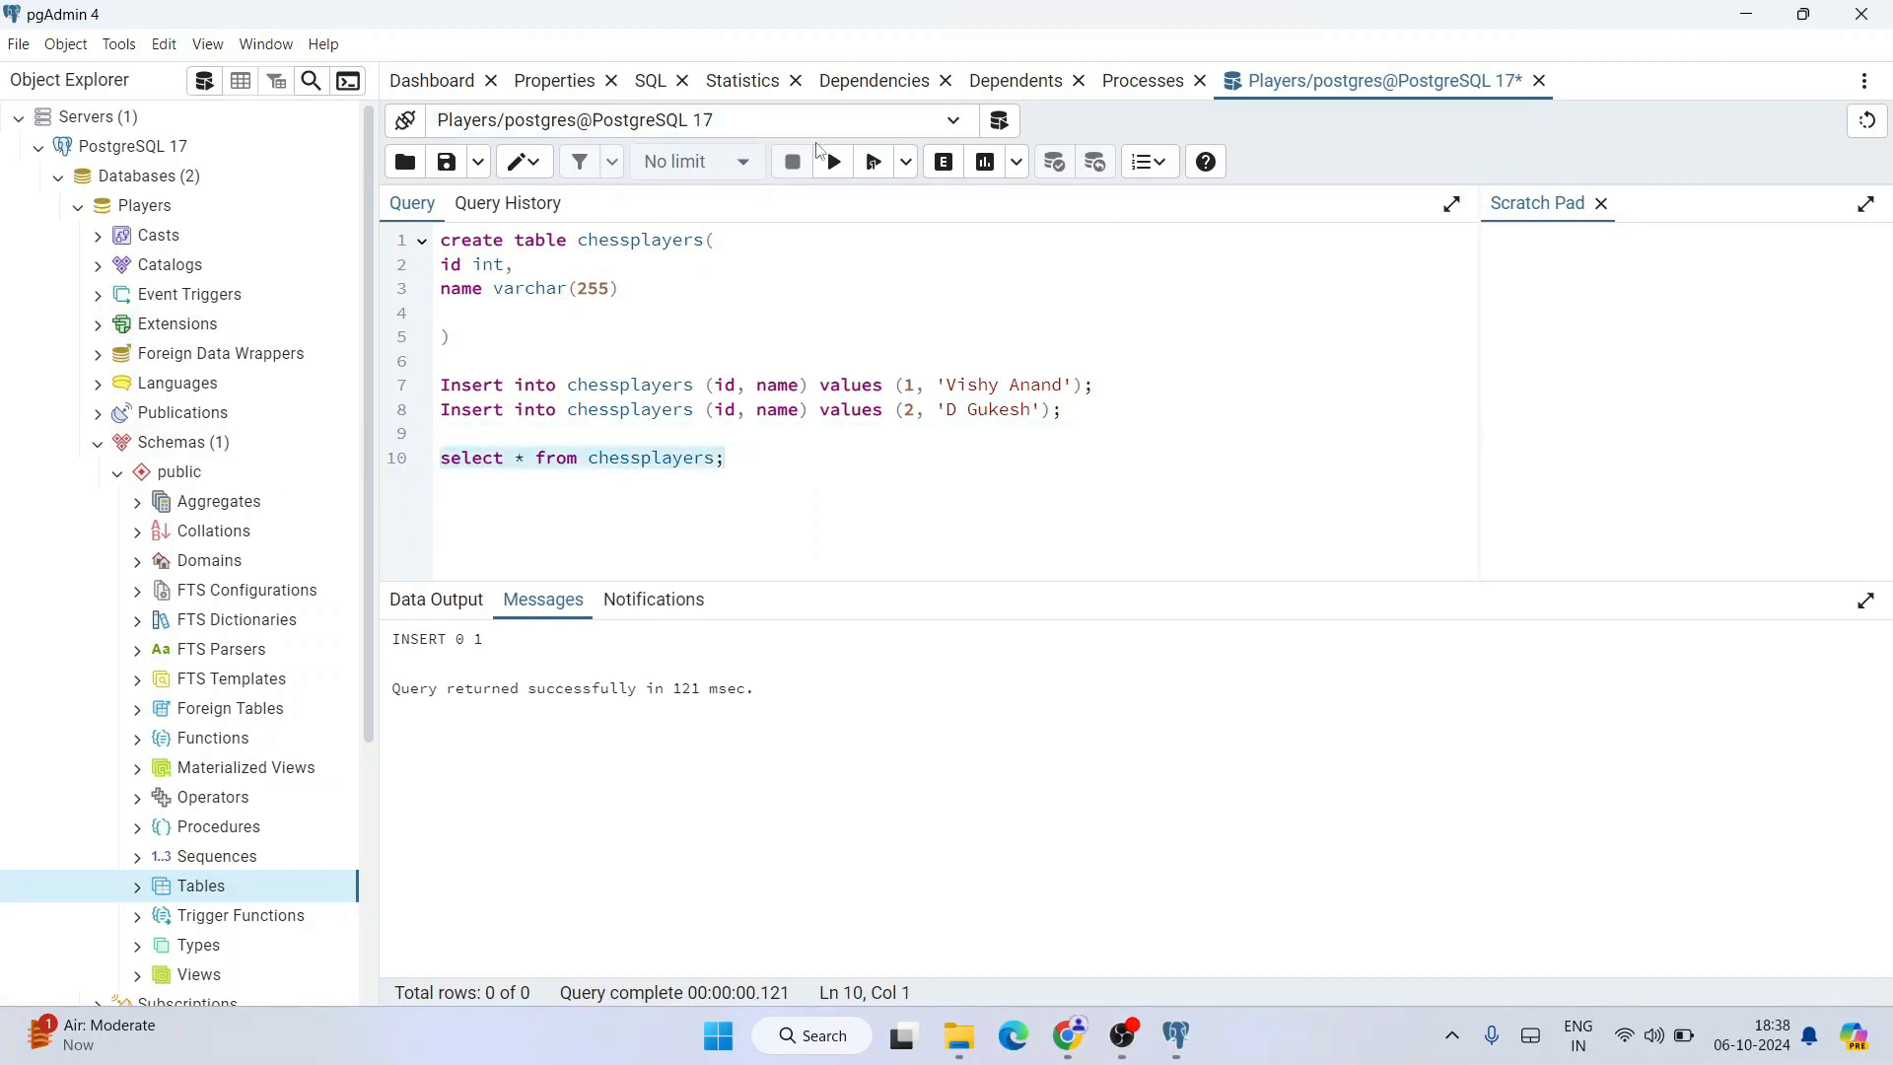
click(834, 162)
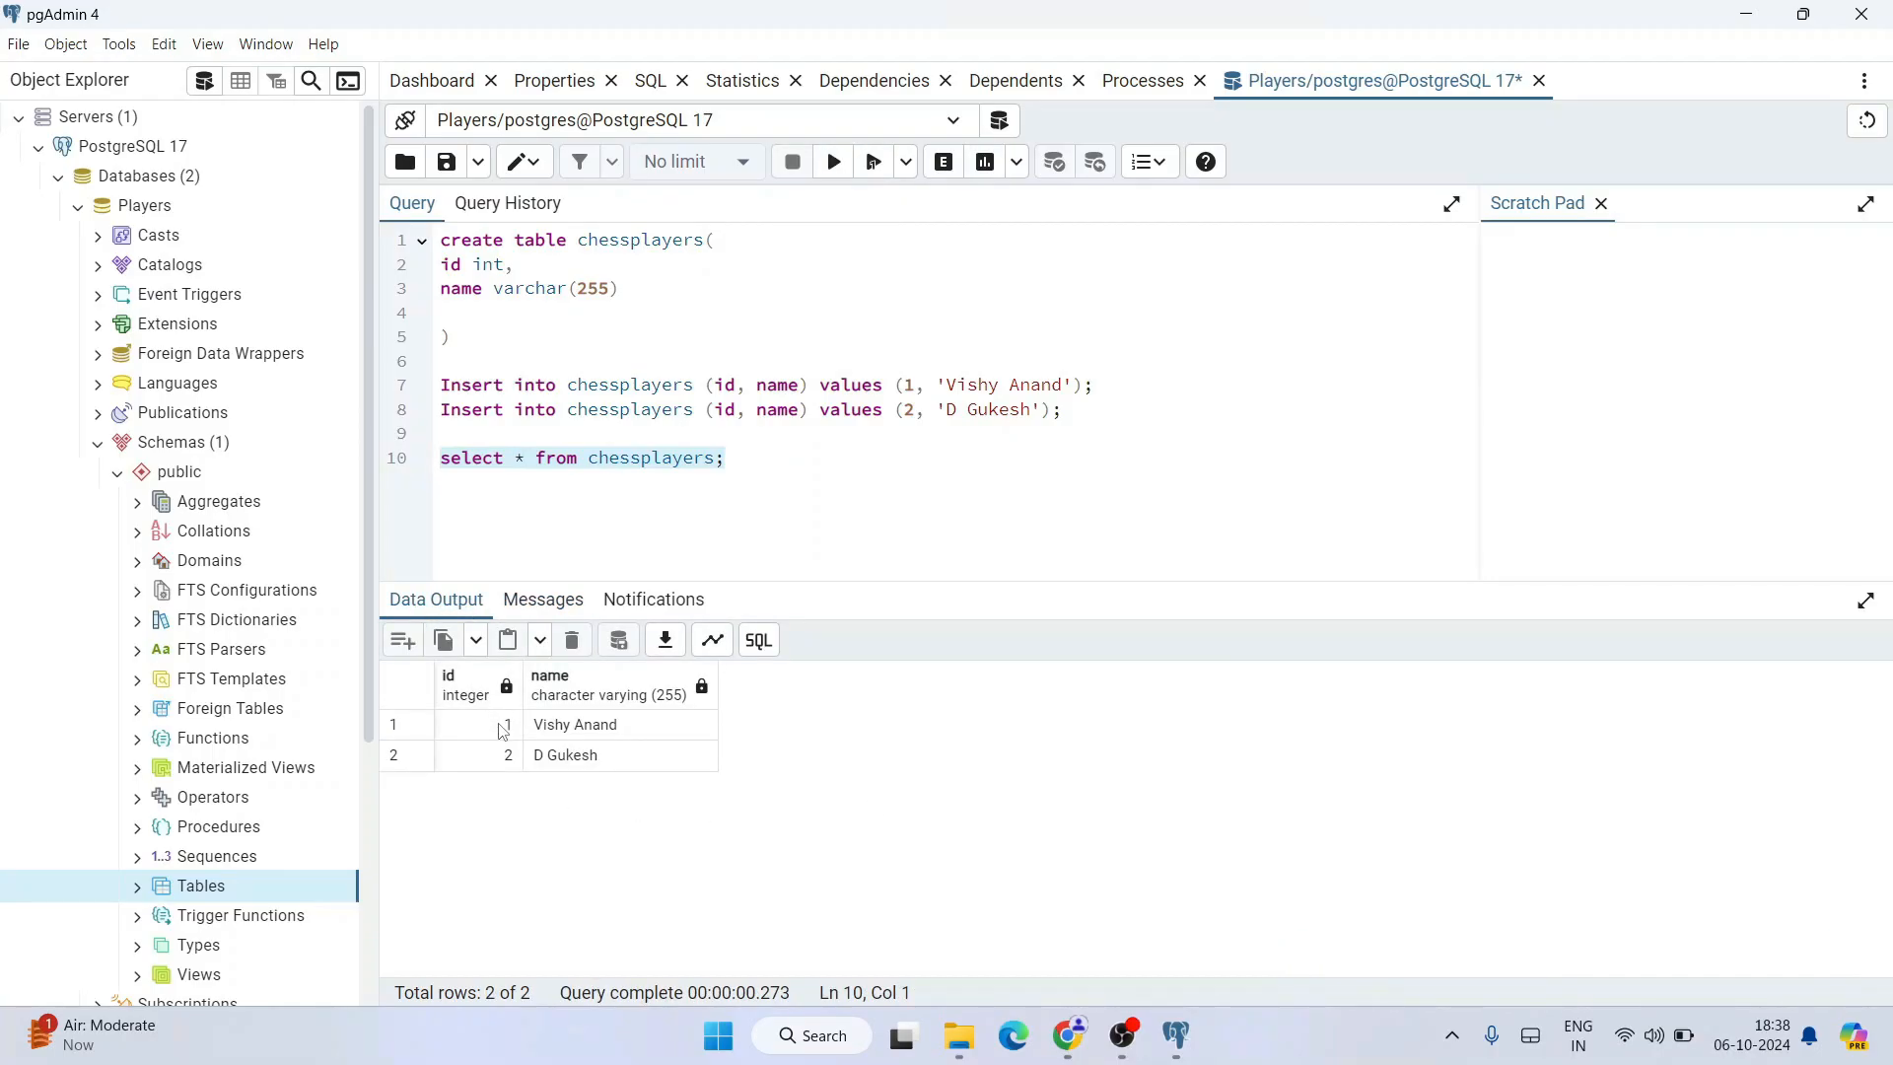
click(567, 725)
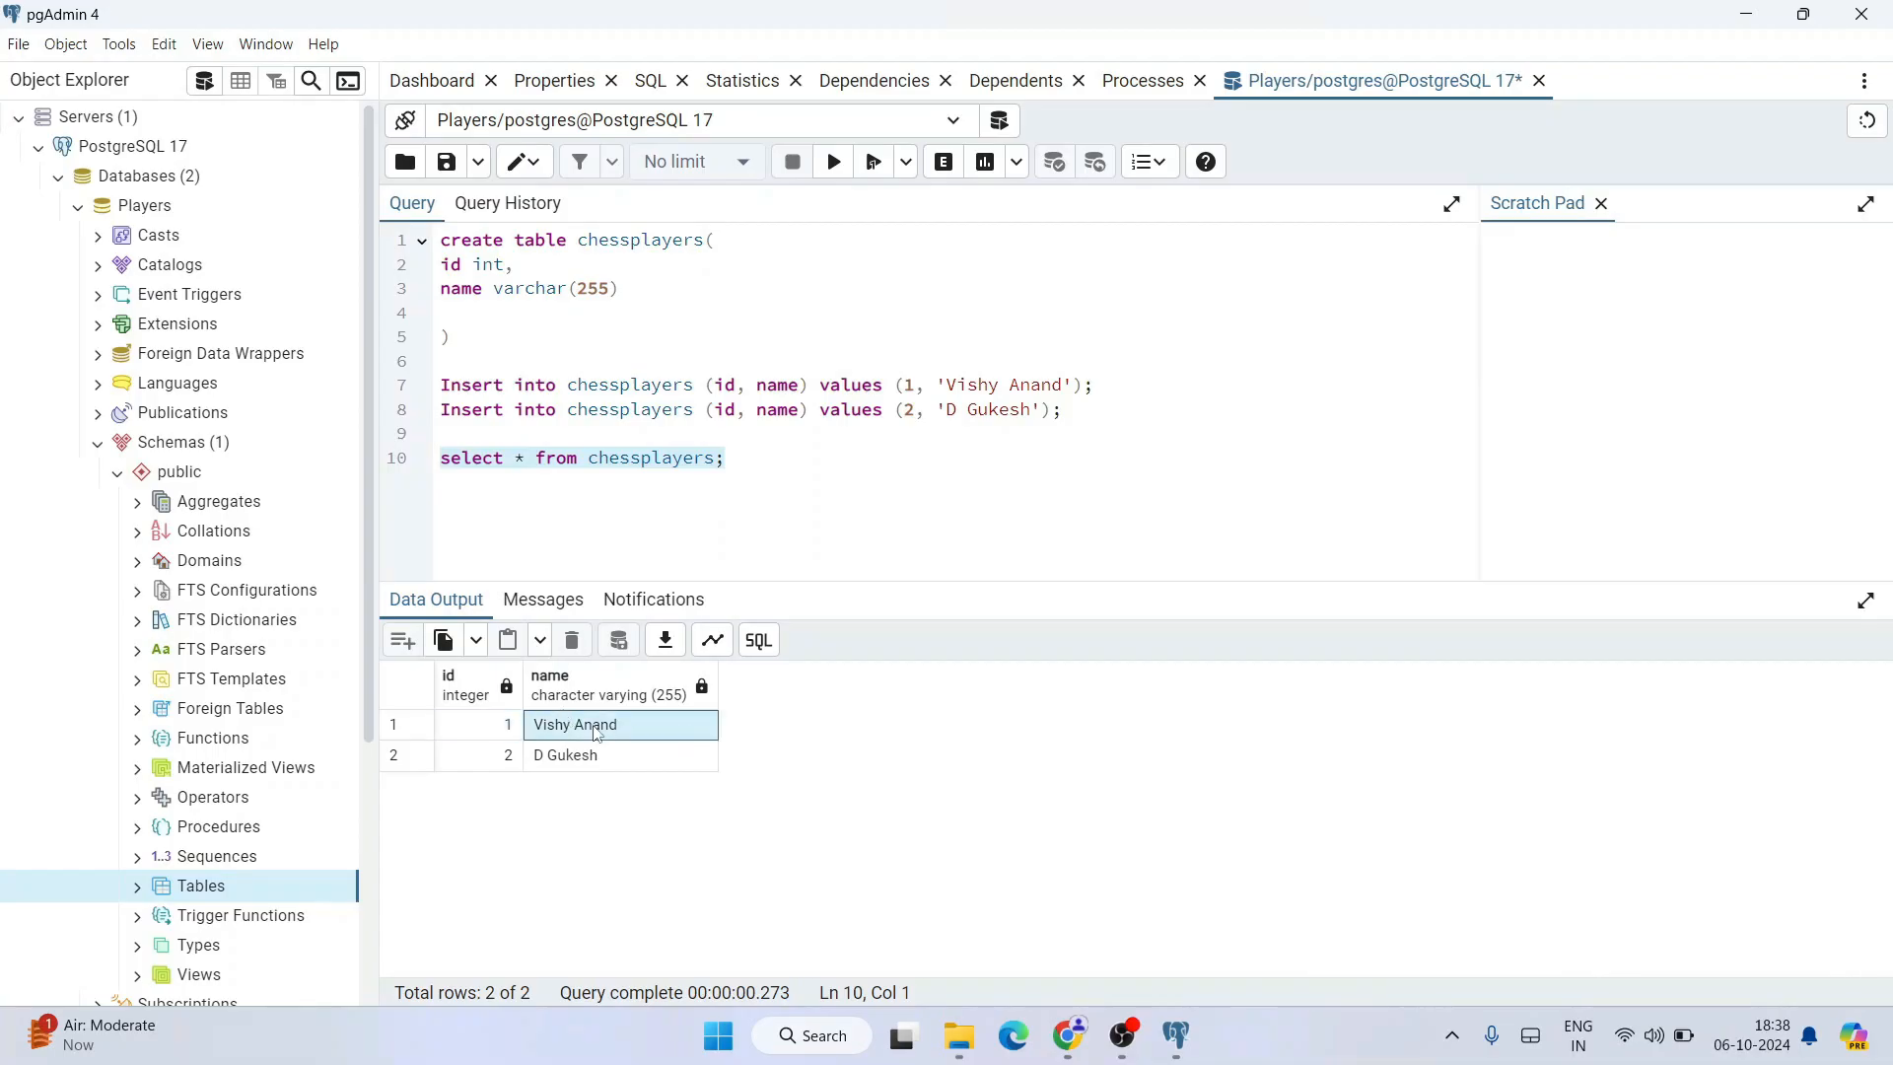
click(464, 766)
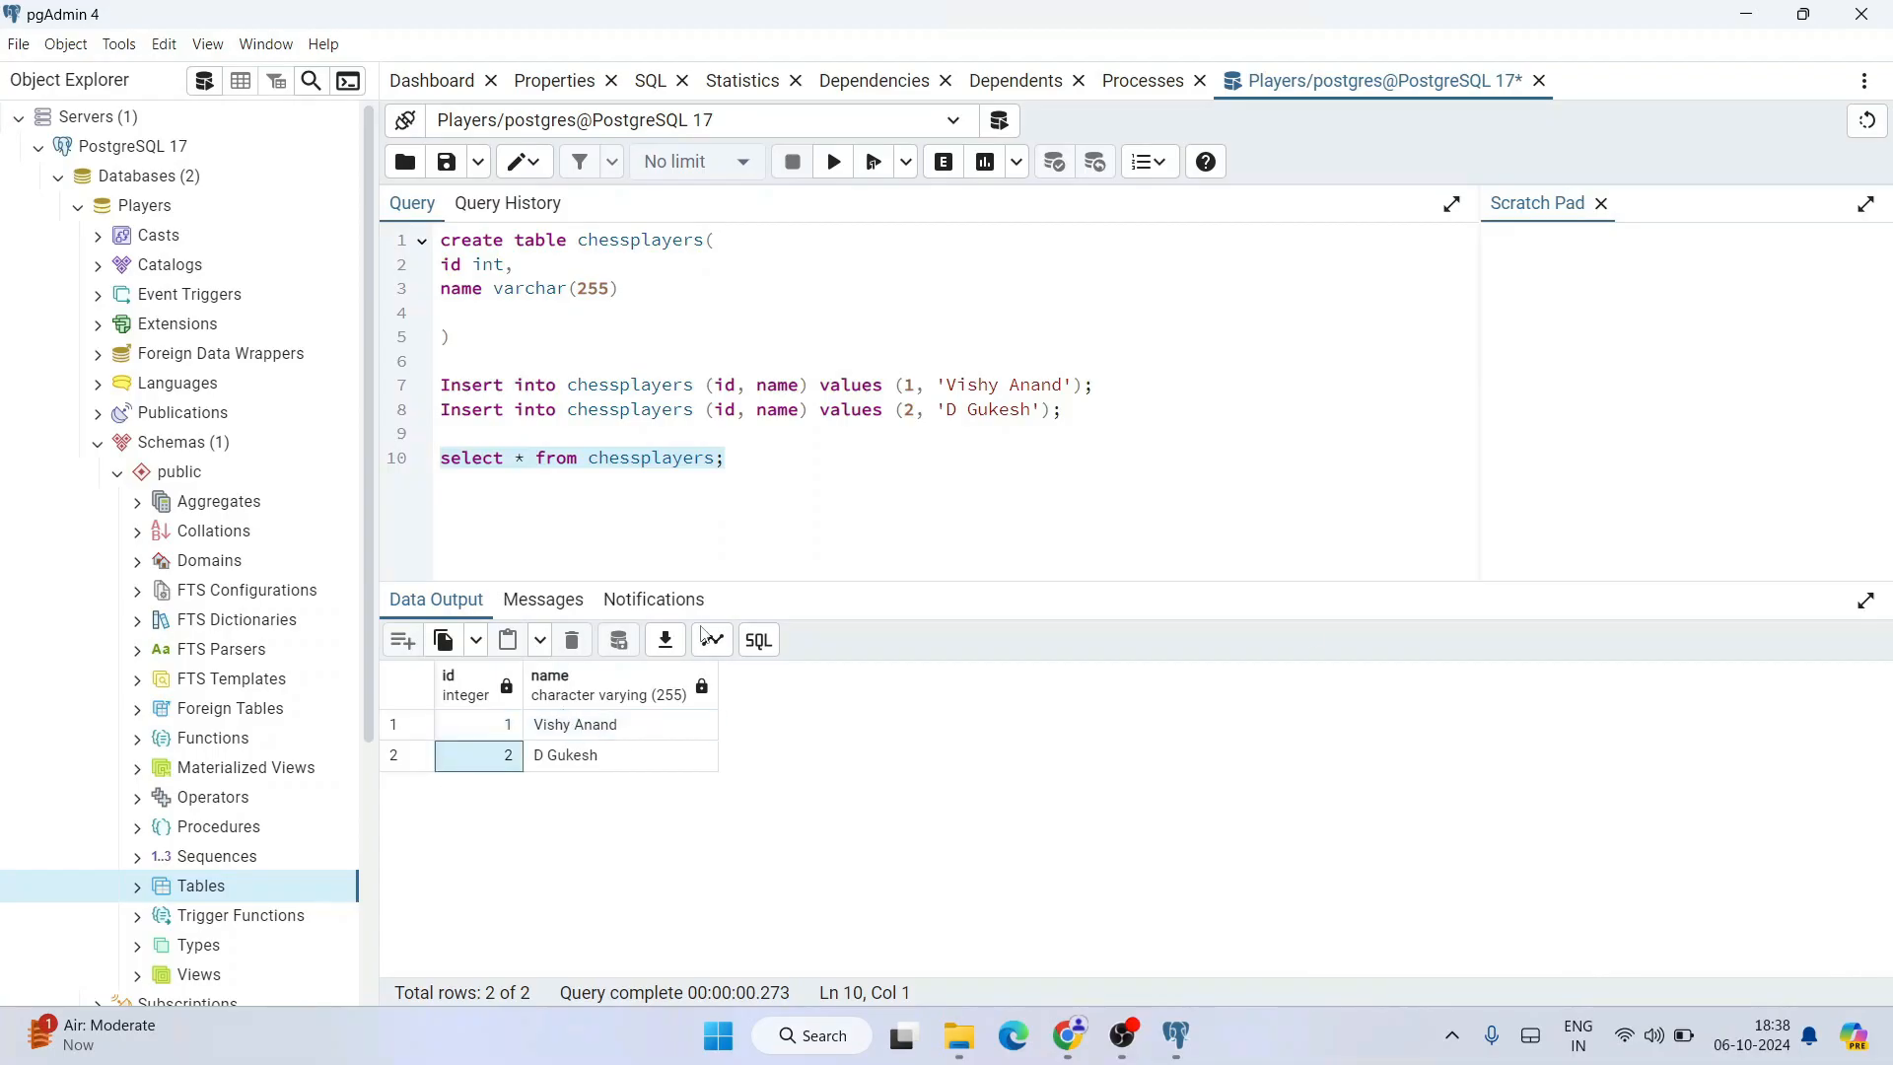
click(548, 761)
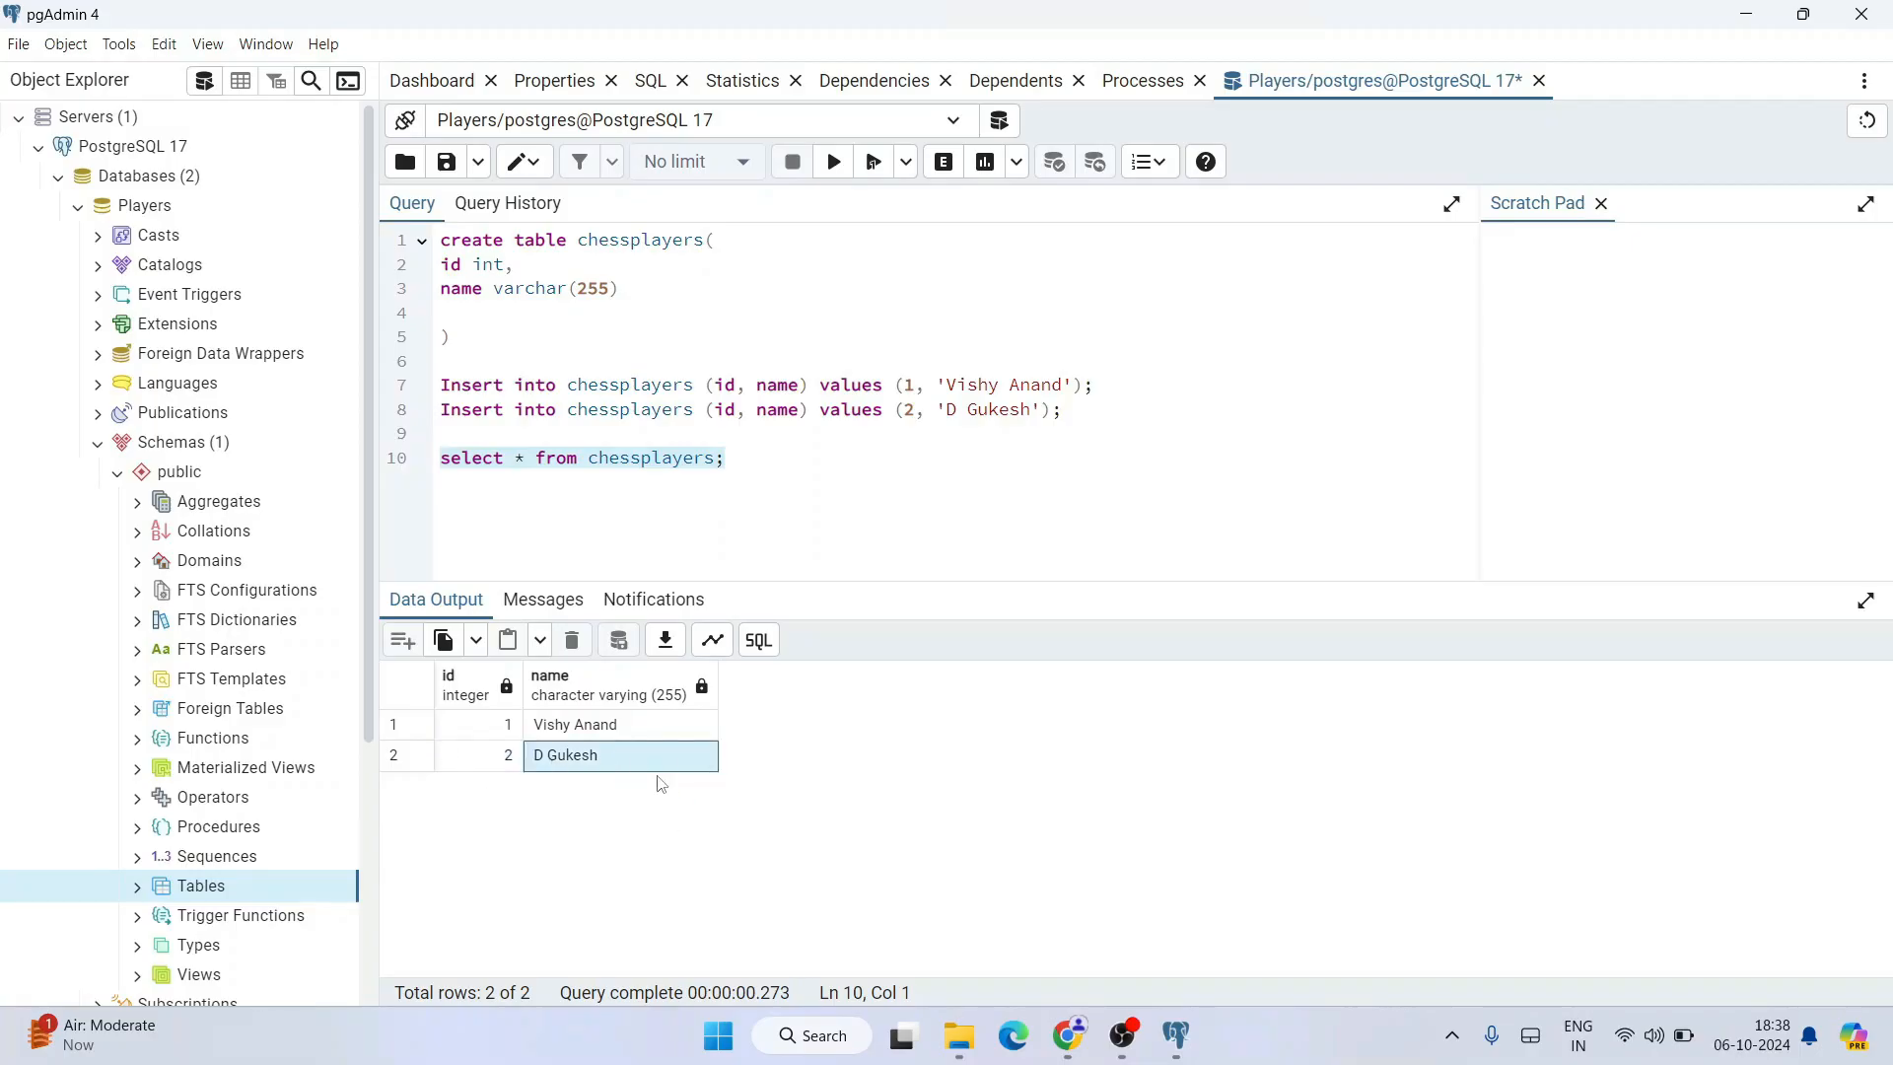
click(1196, 360)
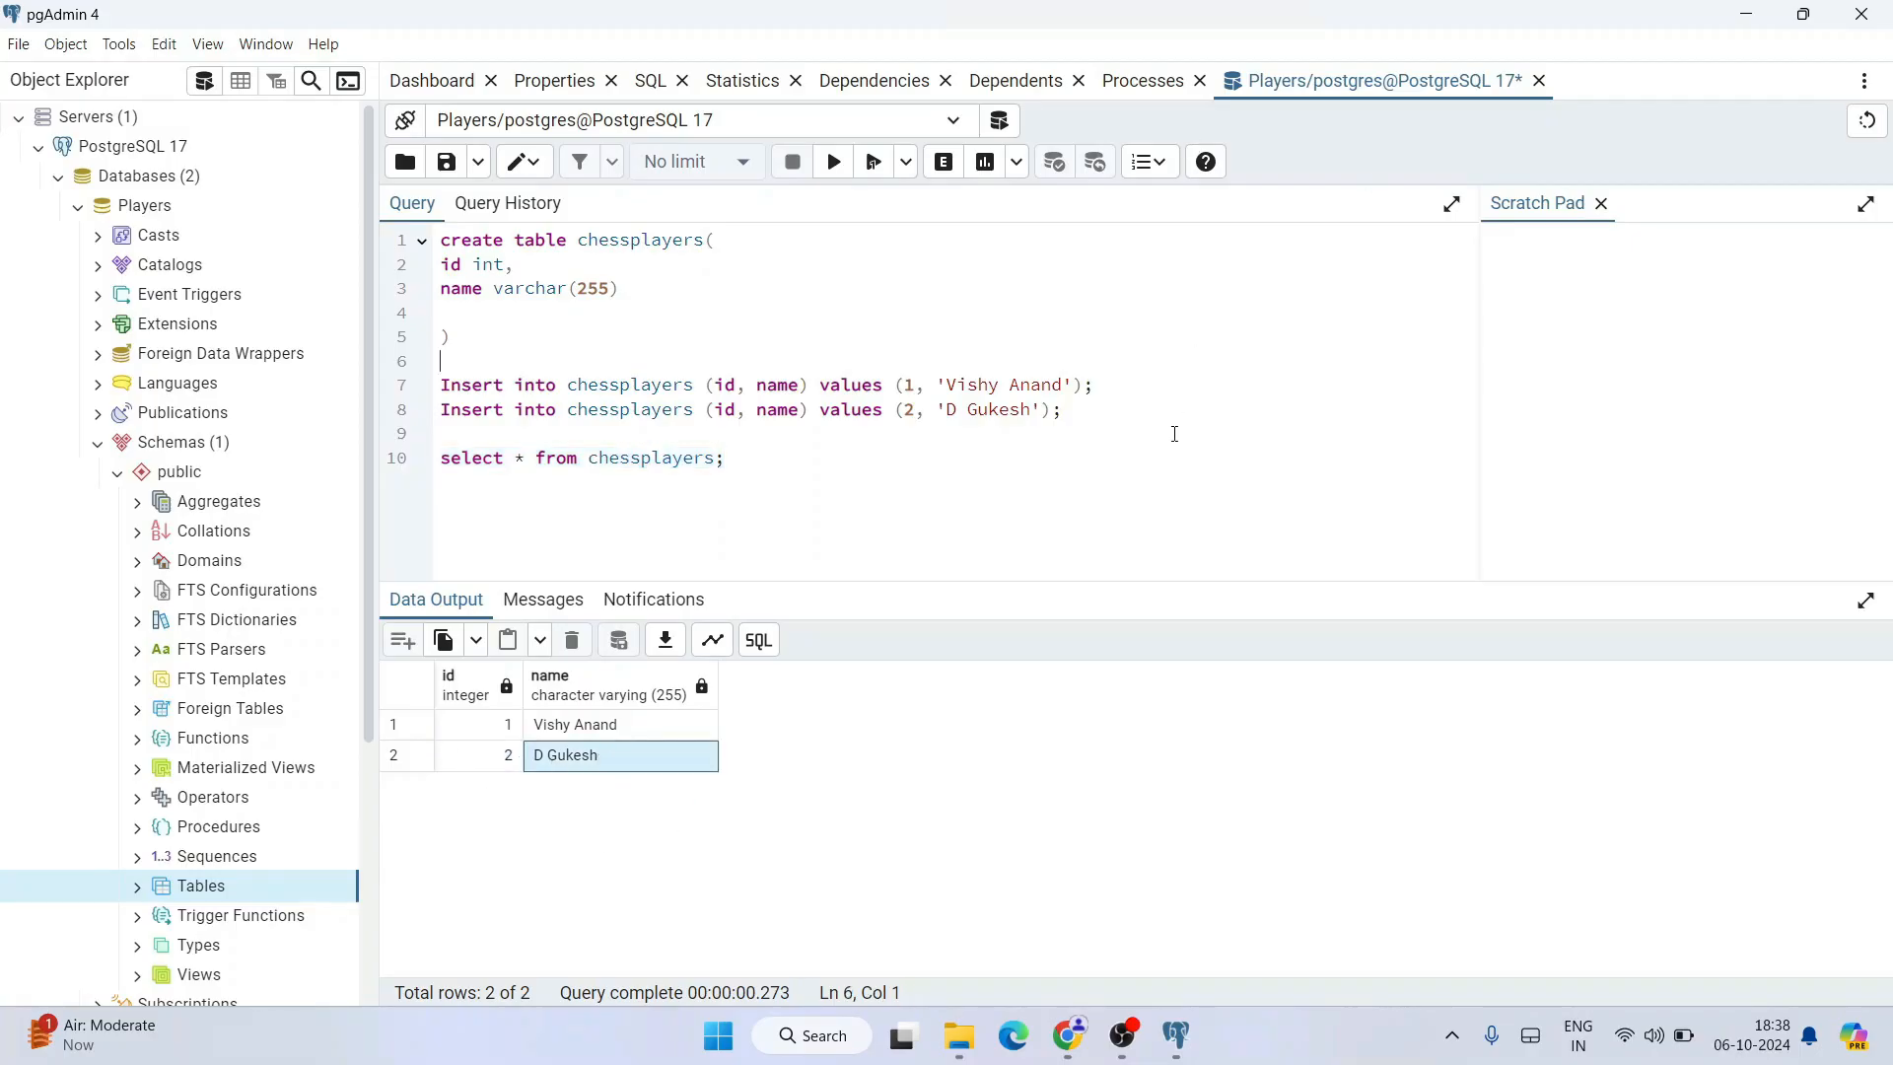
drag(1173, 428, 183, 61)
click(847, 464)
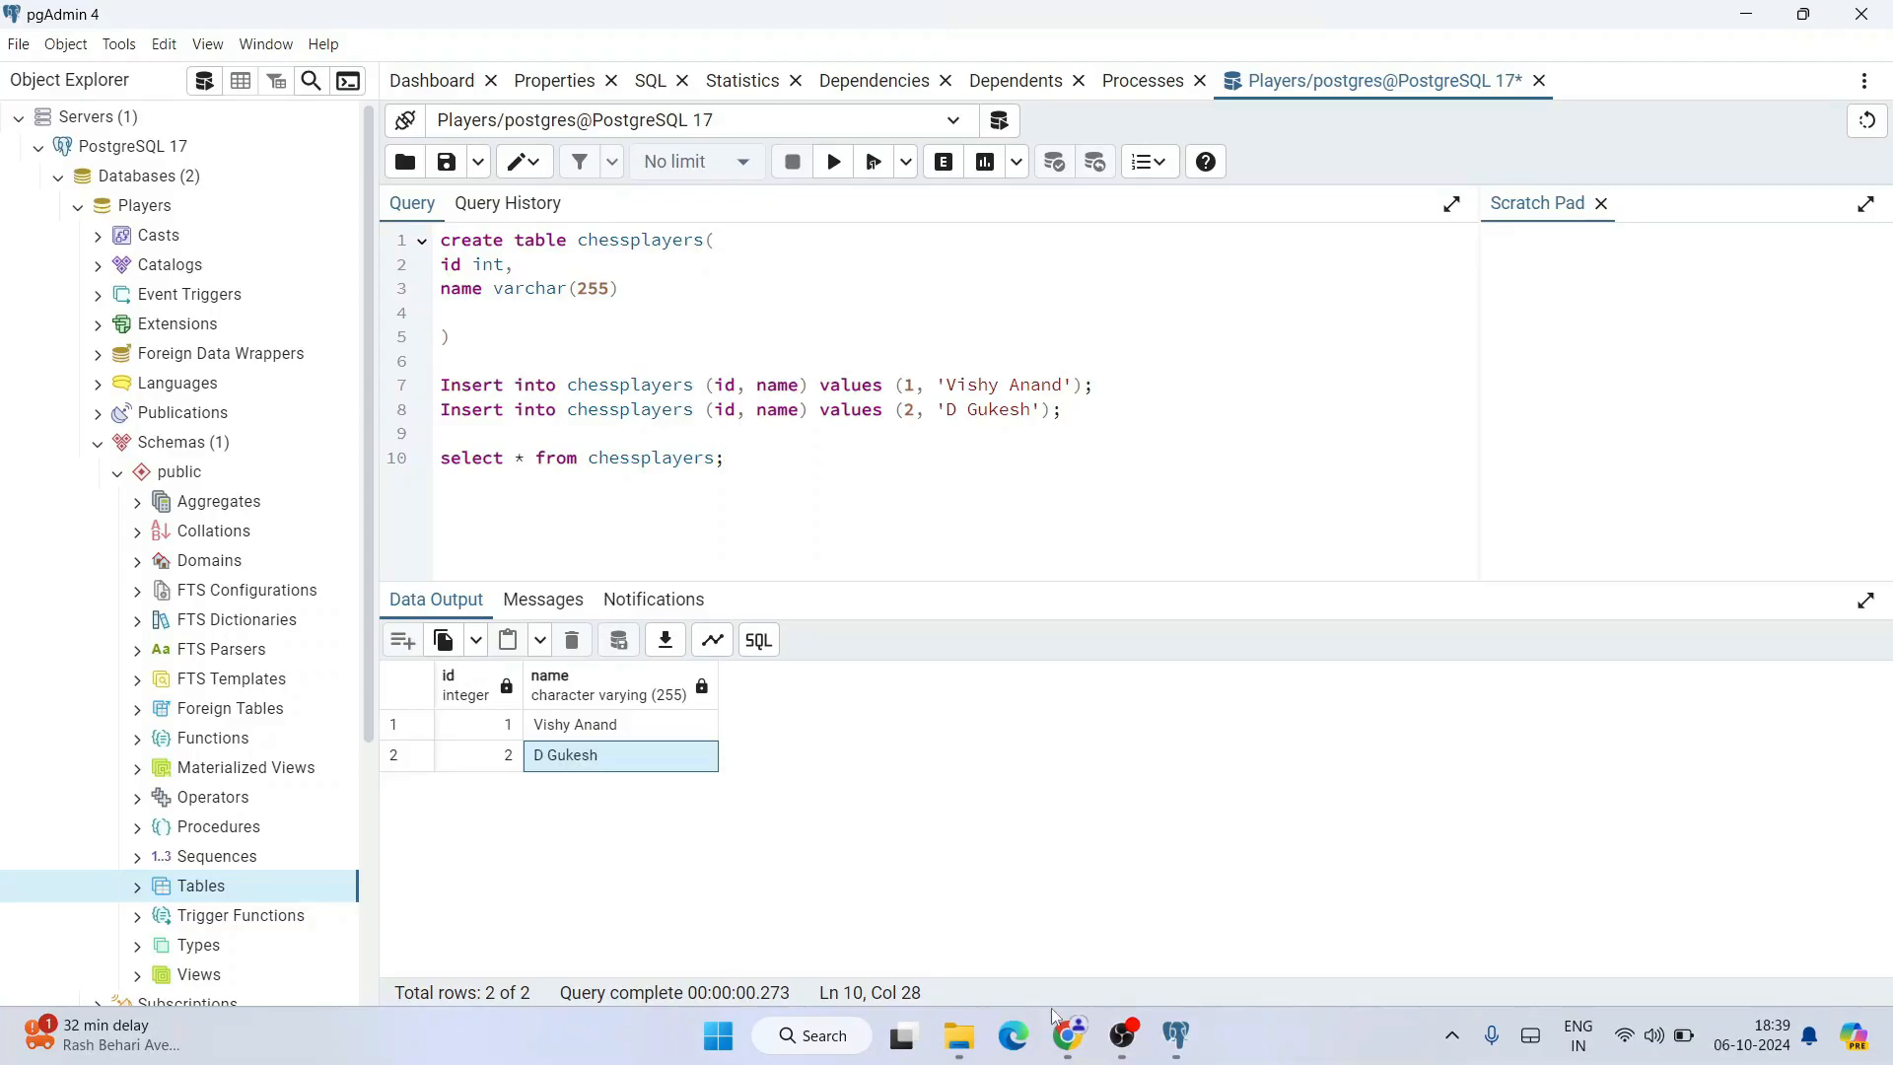
Switch to Chrome, view the Geeky Syntax and Geeky Script Vlogs YouTube channel pages, and return to pgAdmin 4
click(1068, 1035)
click(331, 12)
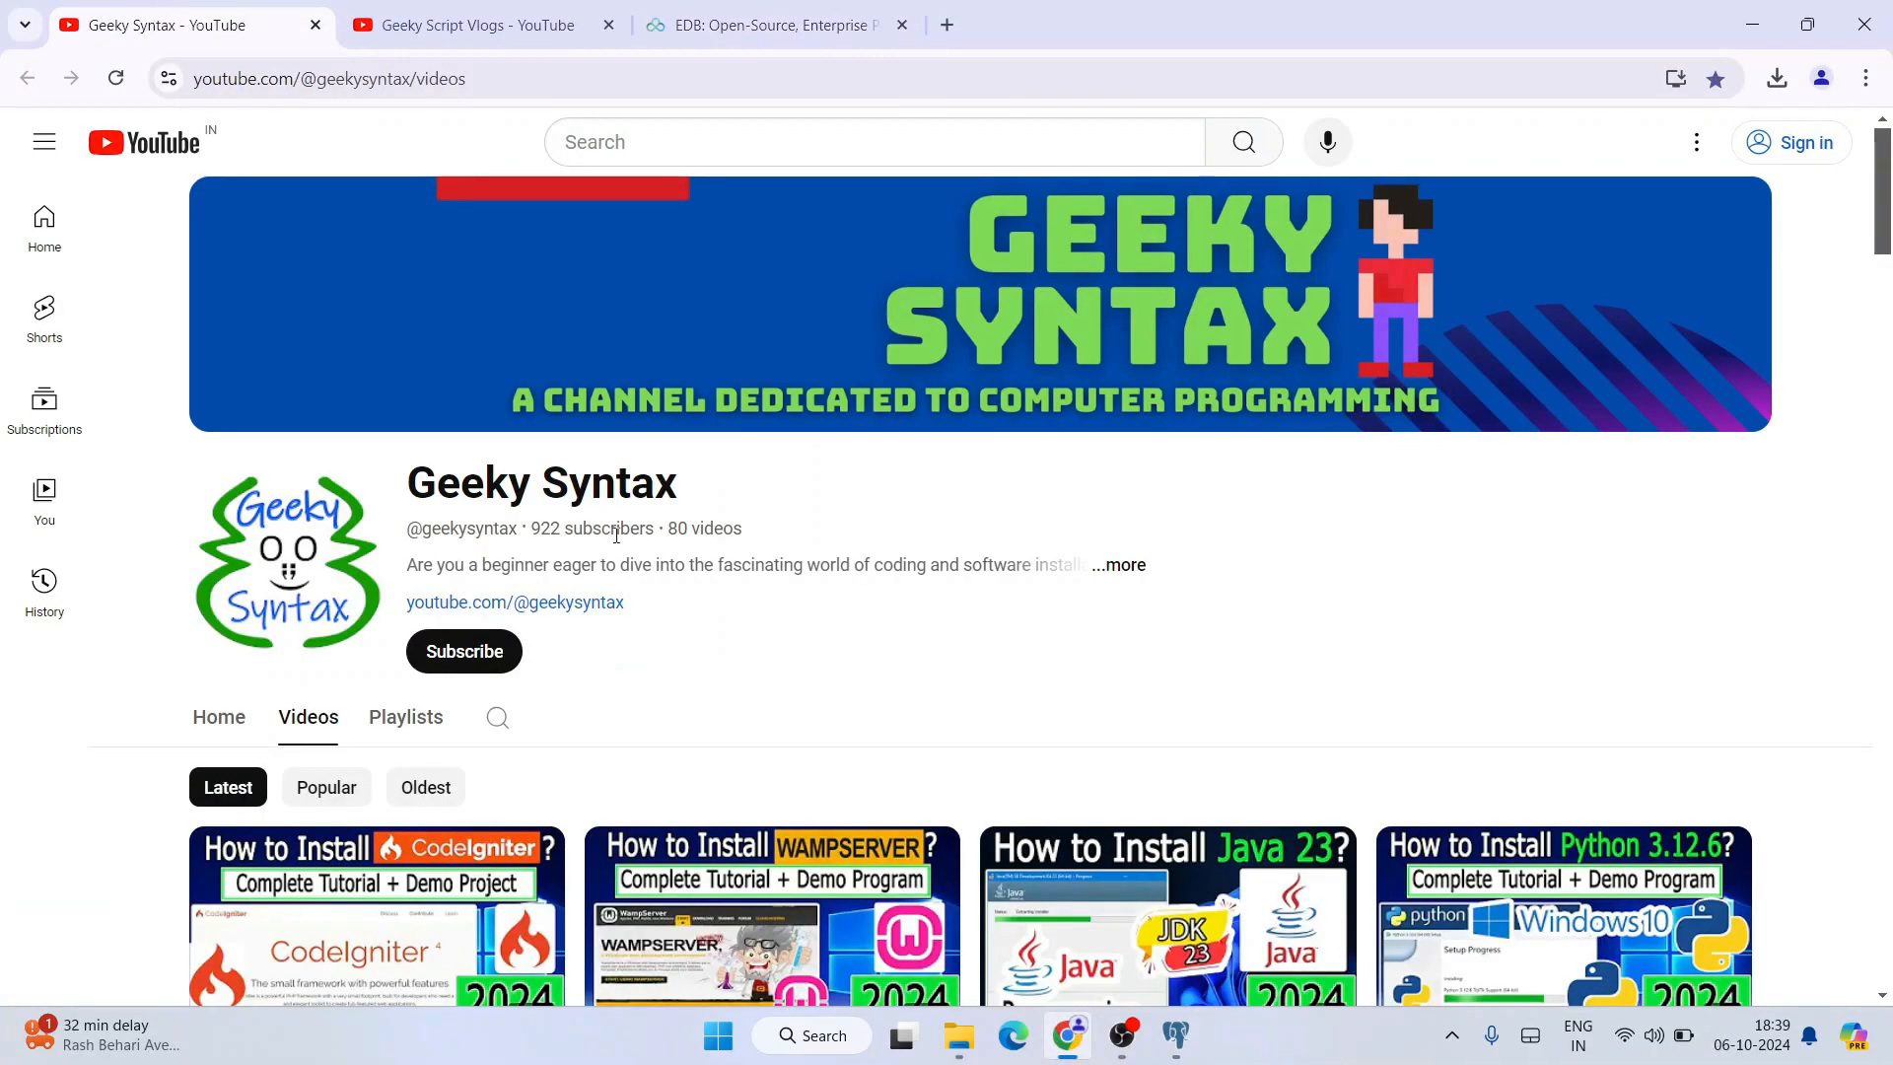
drag(452, 496, 1030, 503)
click(796, 477)
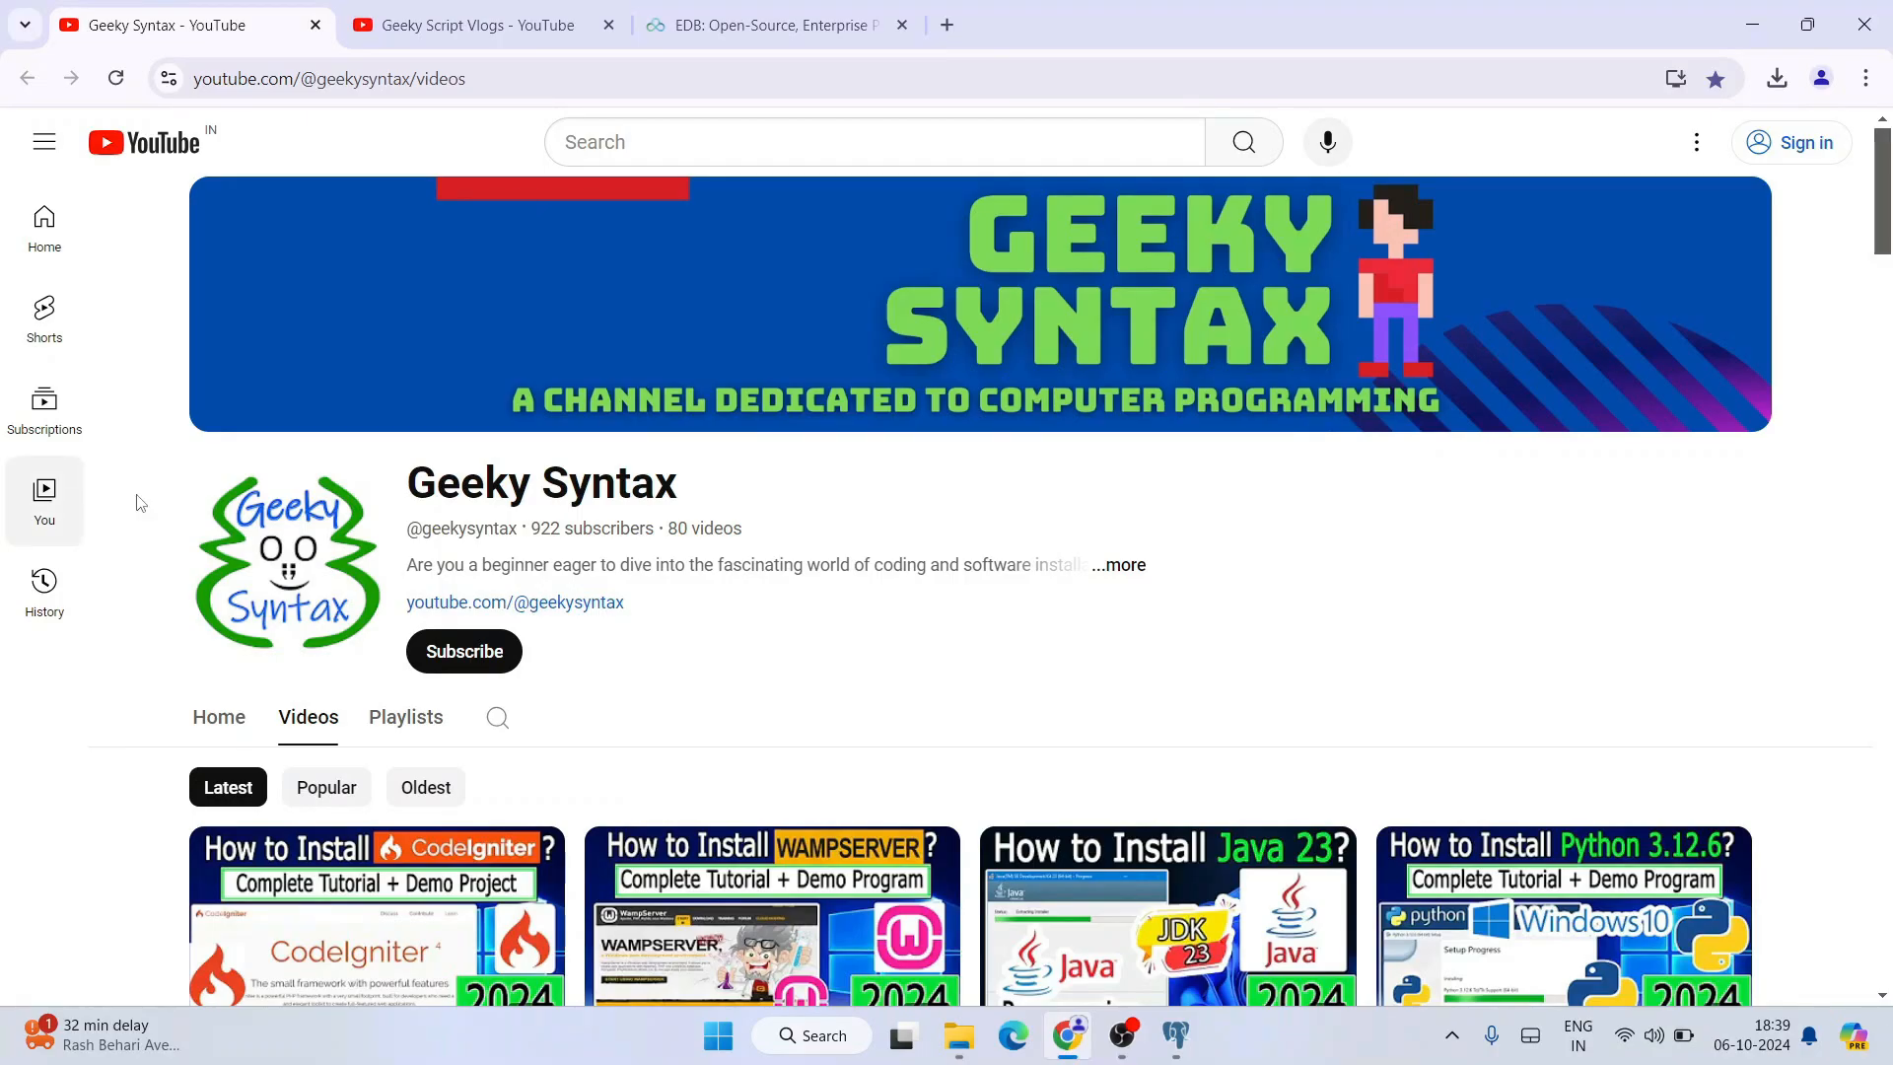
drag(508, 488, 867, 501)
click(469, 32)
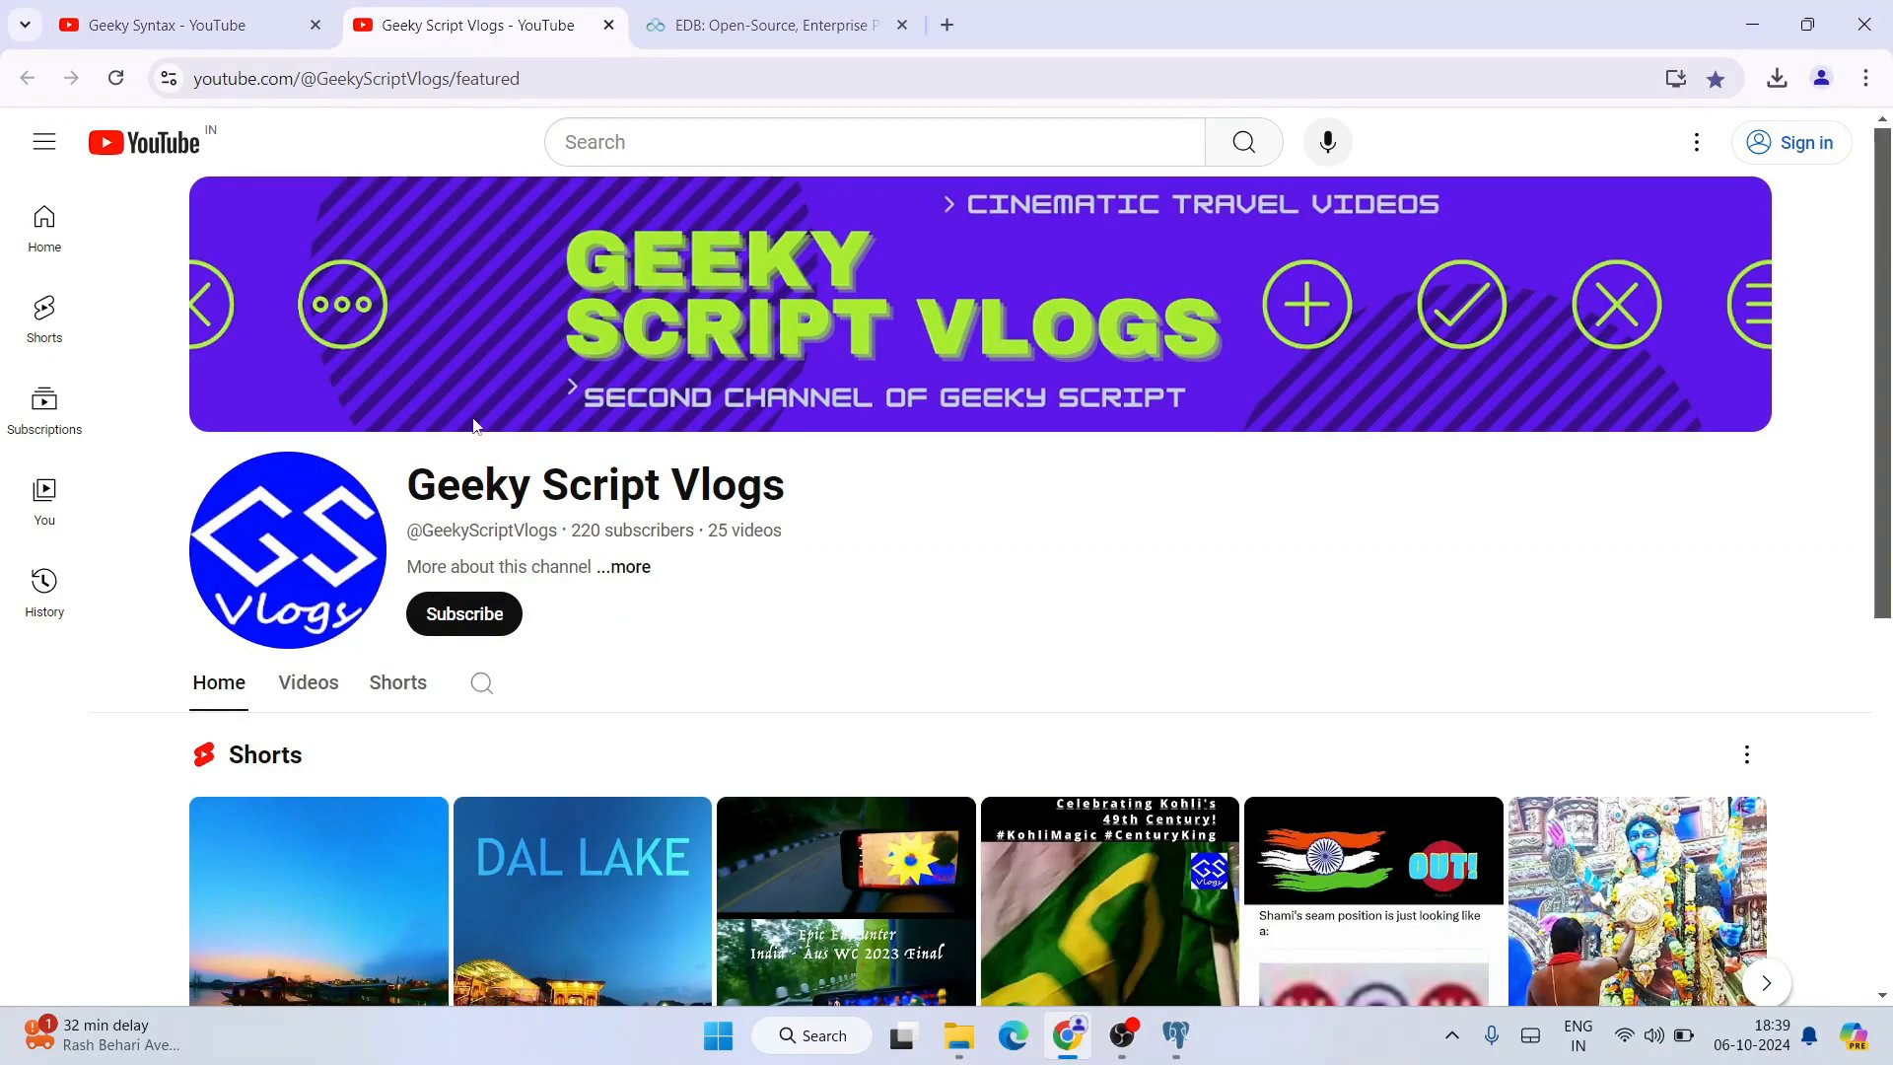
click(1005, 496)
click(1735, 46)
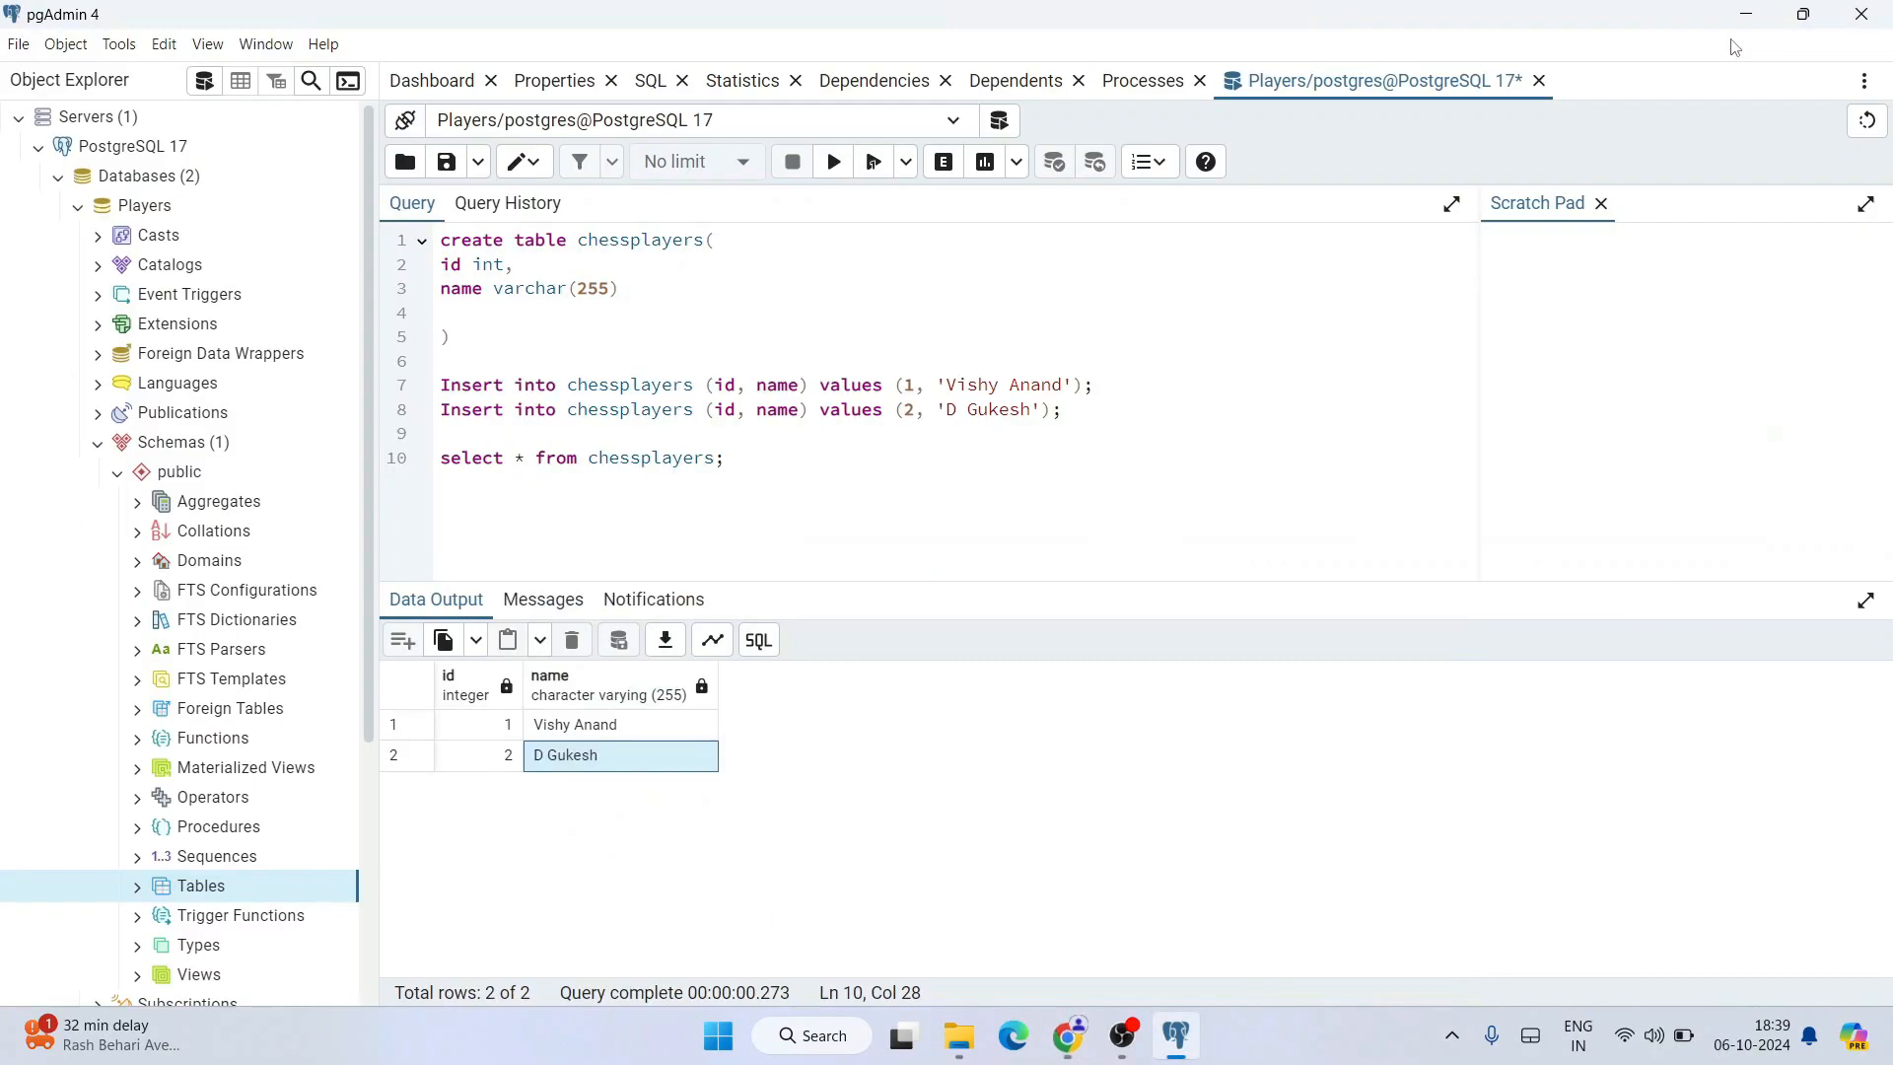